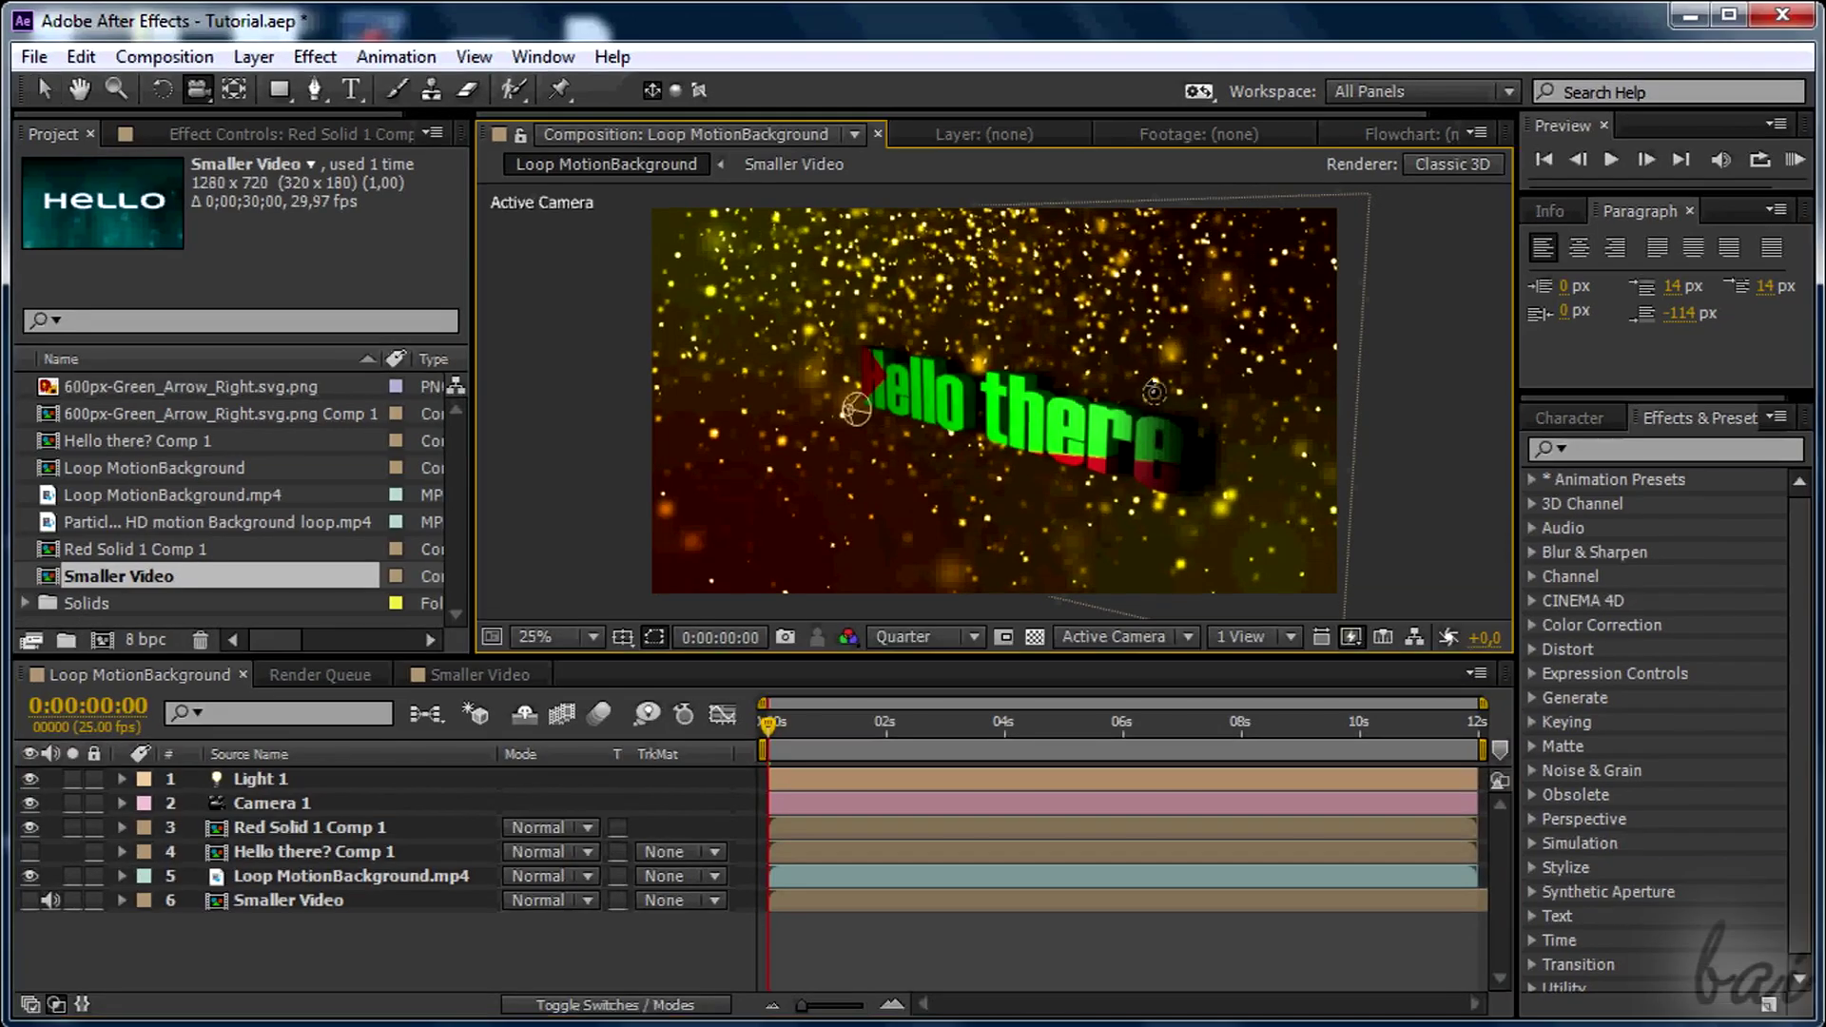
# Orbit Camera 1 around the extruded Hello there text to inspect it from another angle
pyautogui.moveTo(1059, 362); pyautogui.dragTo(847, 379)
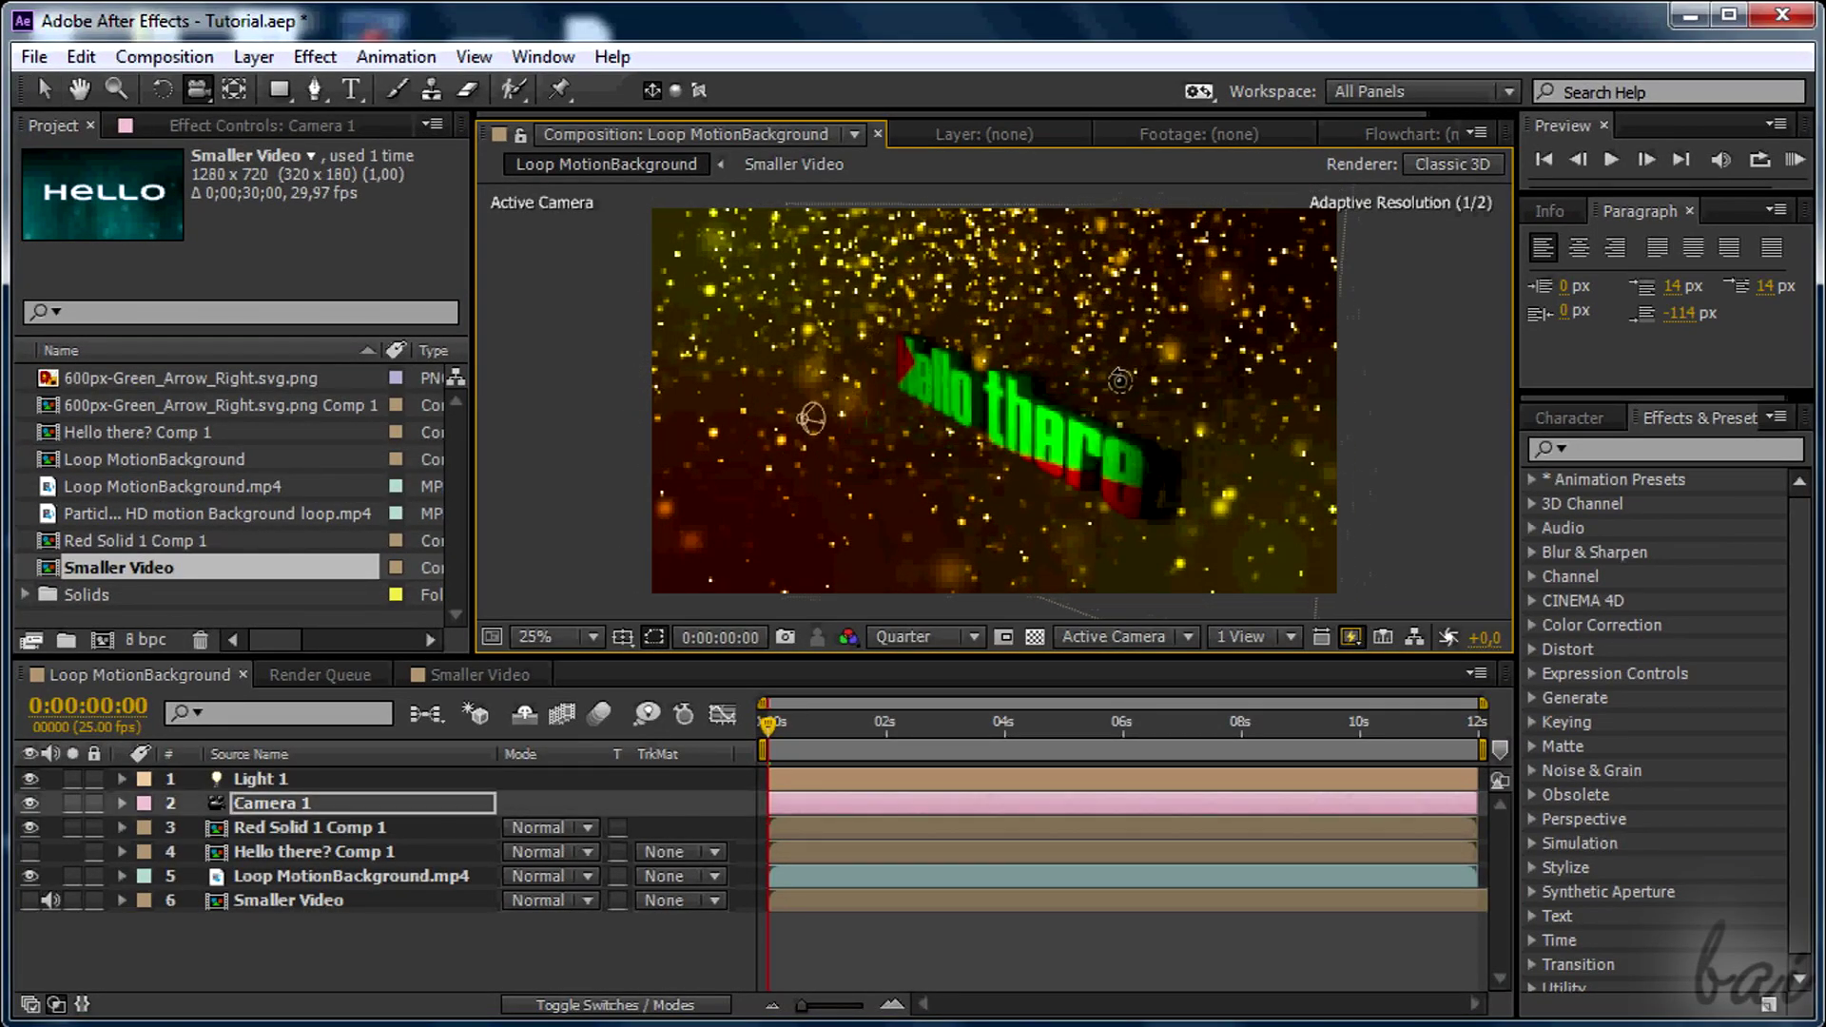
pyautogui.moveTo(1119, 381); pyautogui.dragTo(1075, 385)
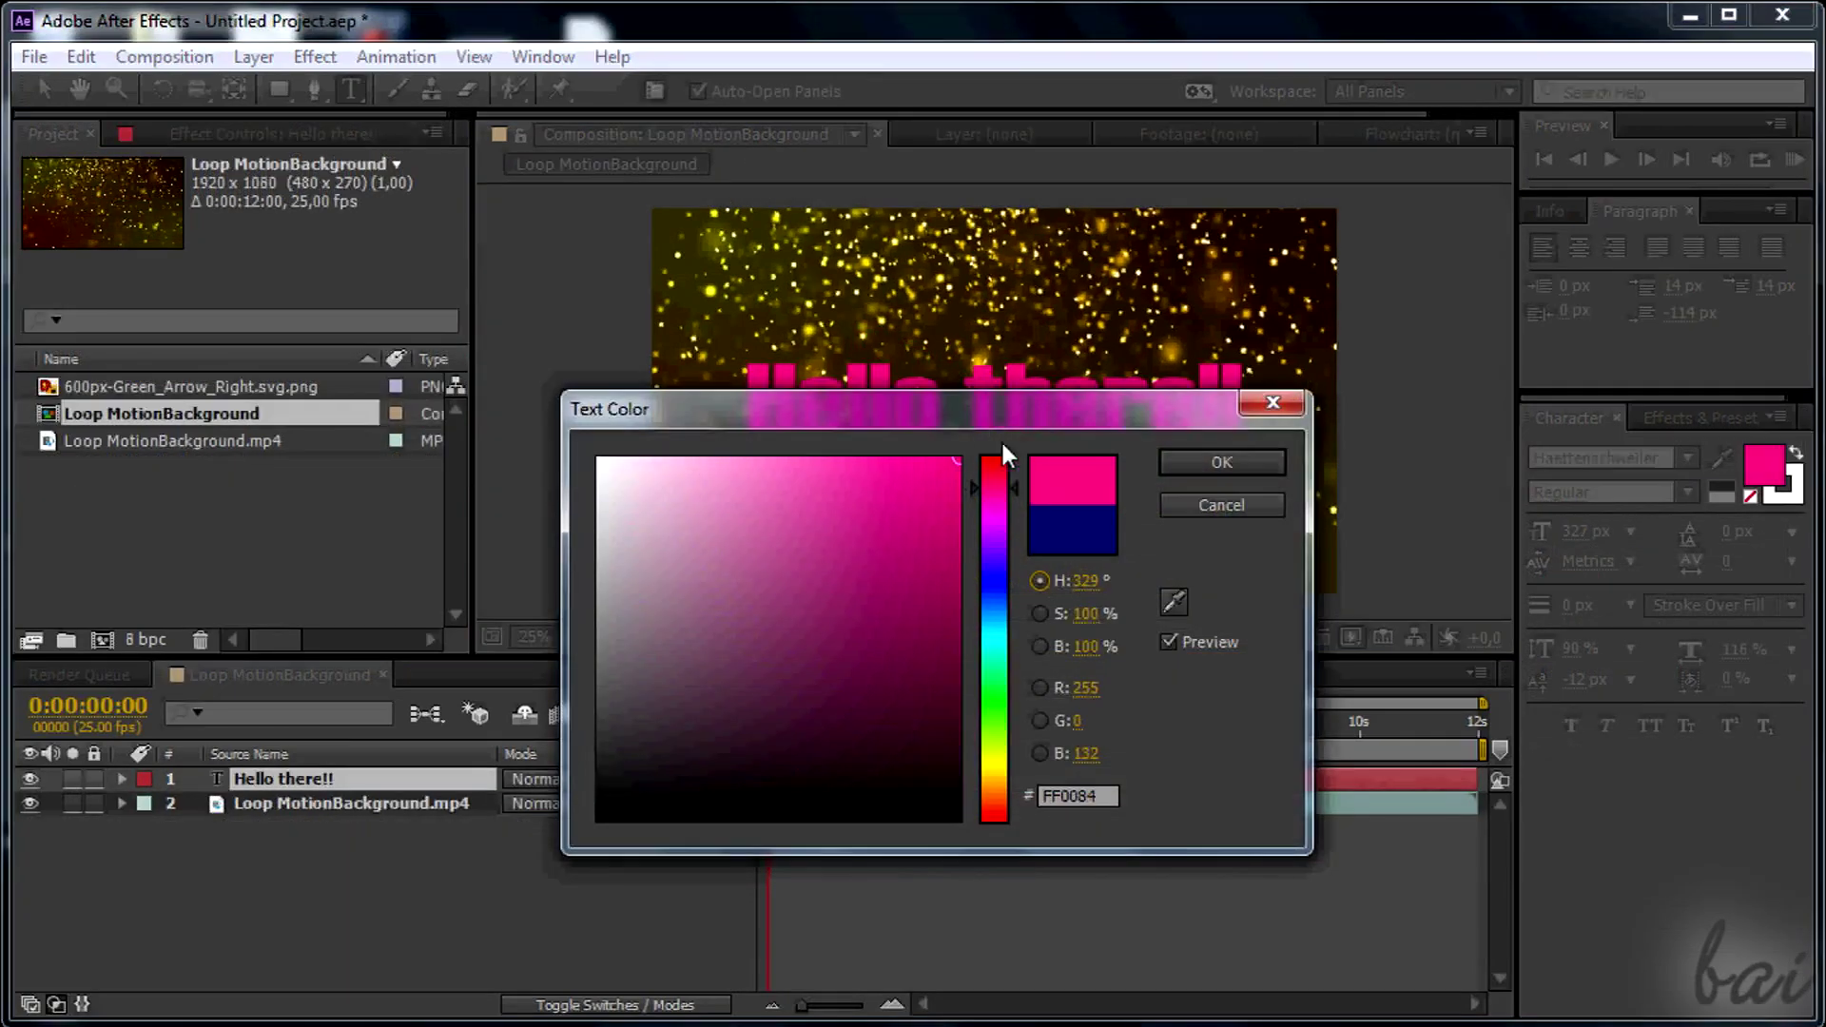
# Recolour the Hello there!! text from magenta to yellow (FCFF00) and start editing it
pyautogui.moveTo(994, 761); pyautogui.dragTo(994, 772)
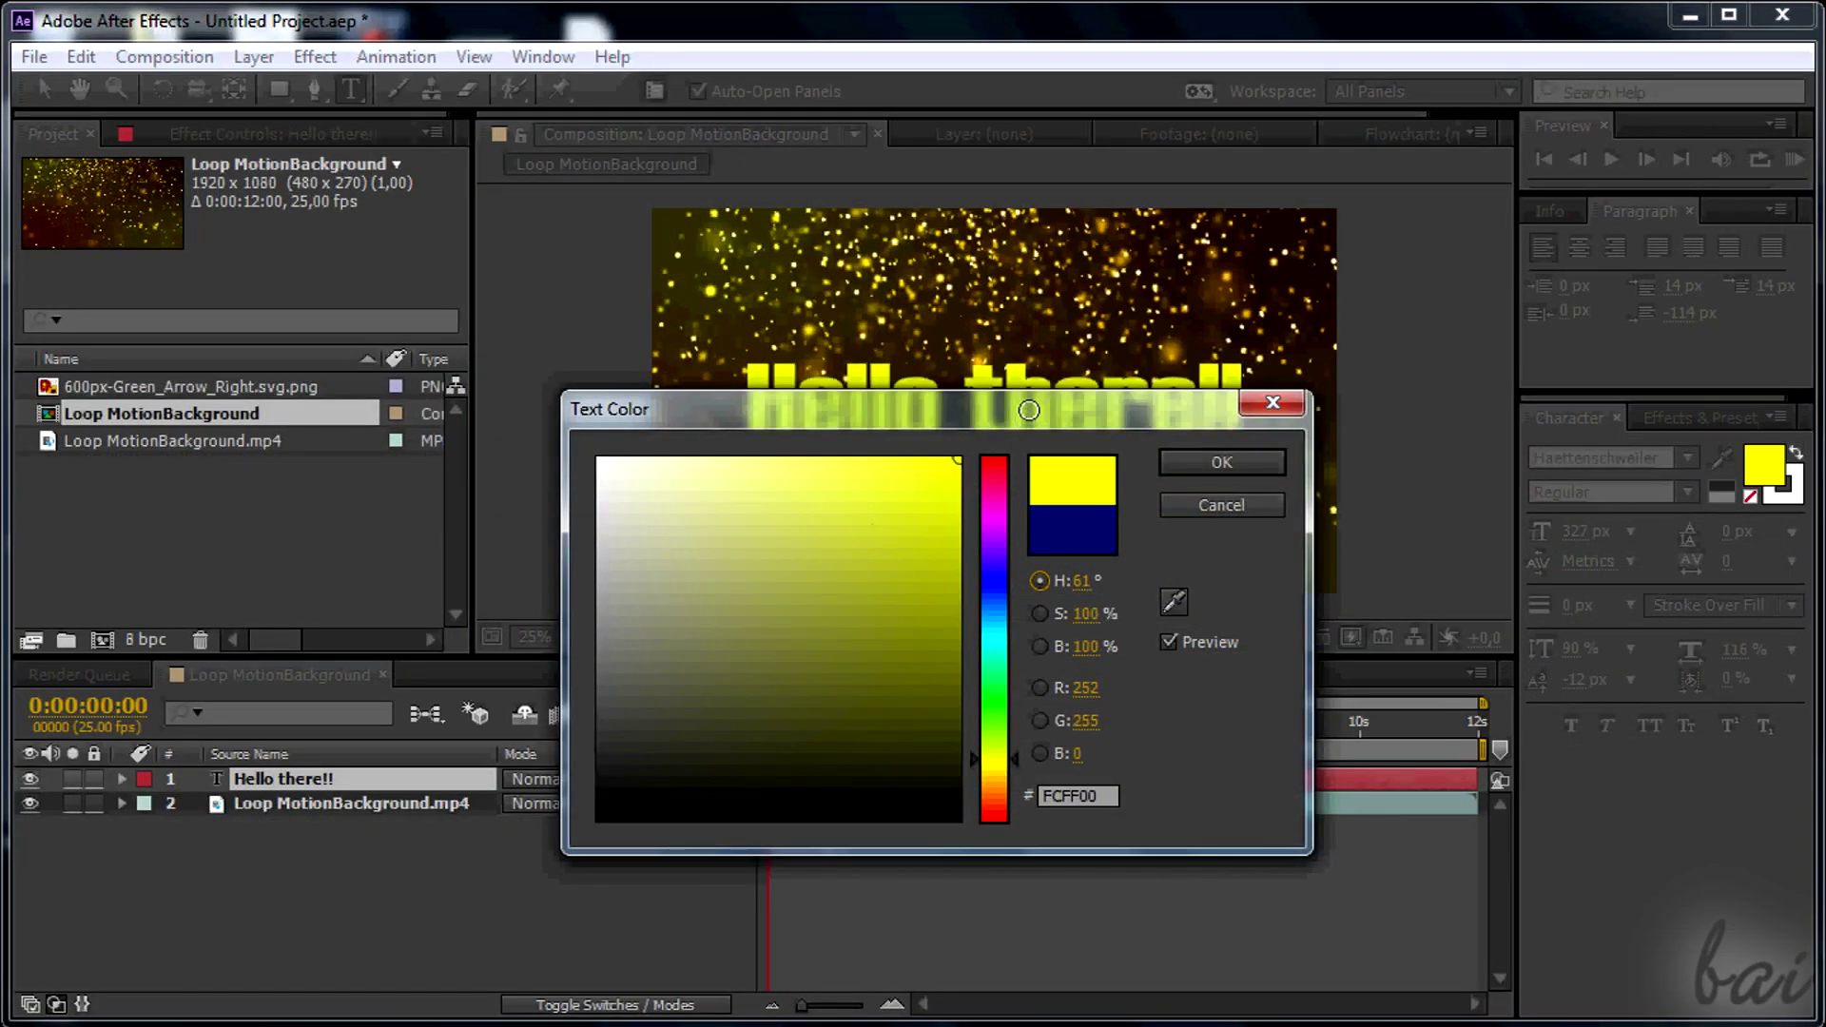
pyautogui.click(1221, 462)
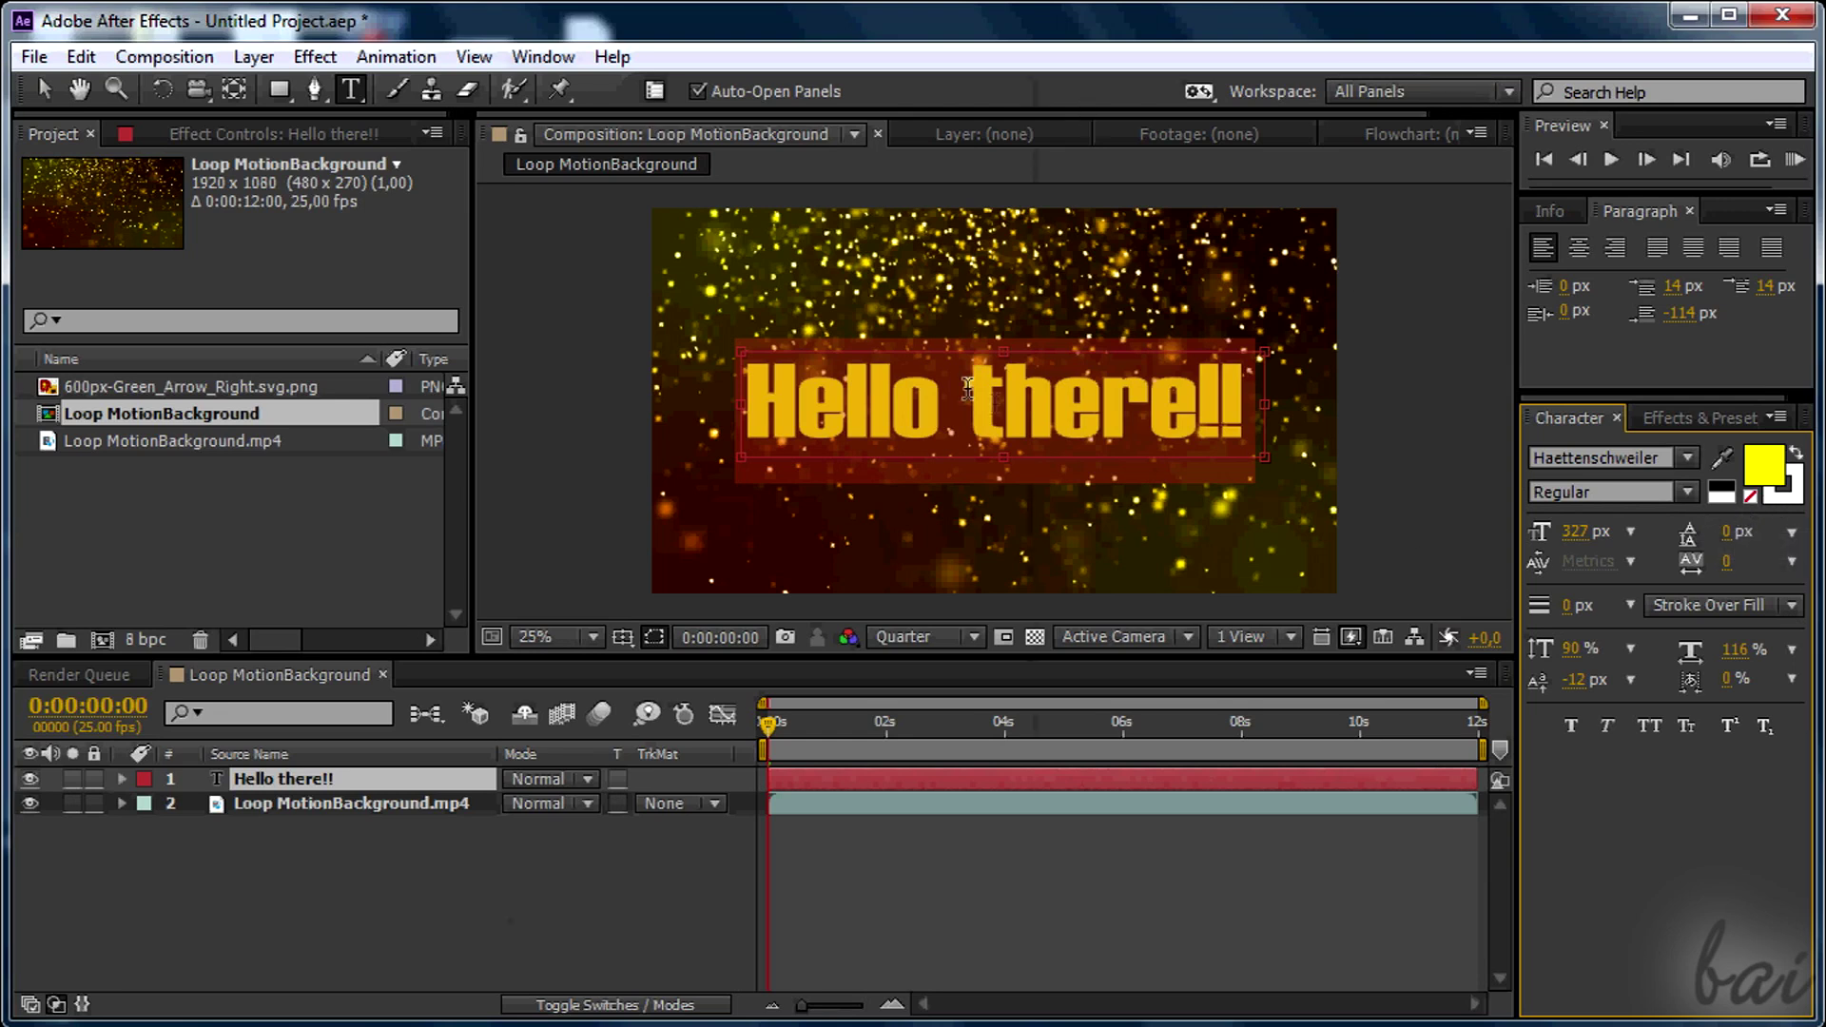
pyautogui.click(997, 405)
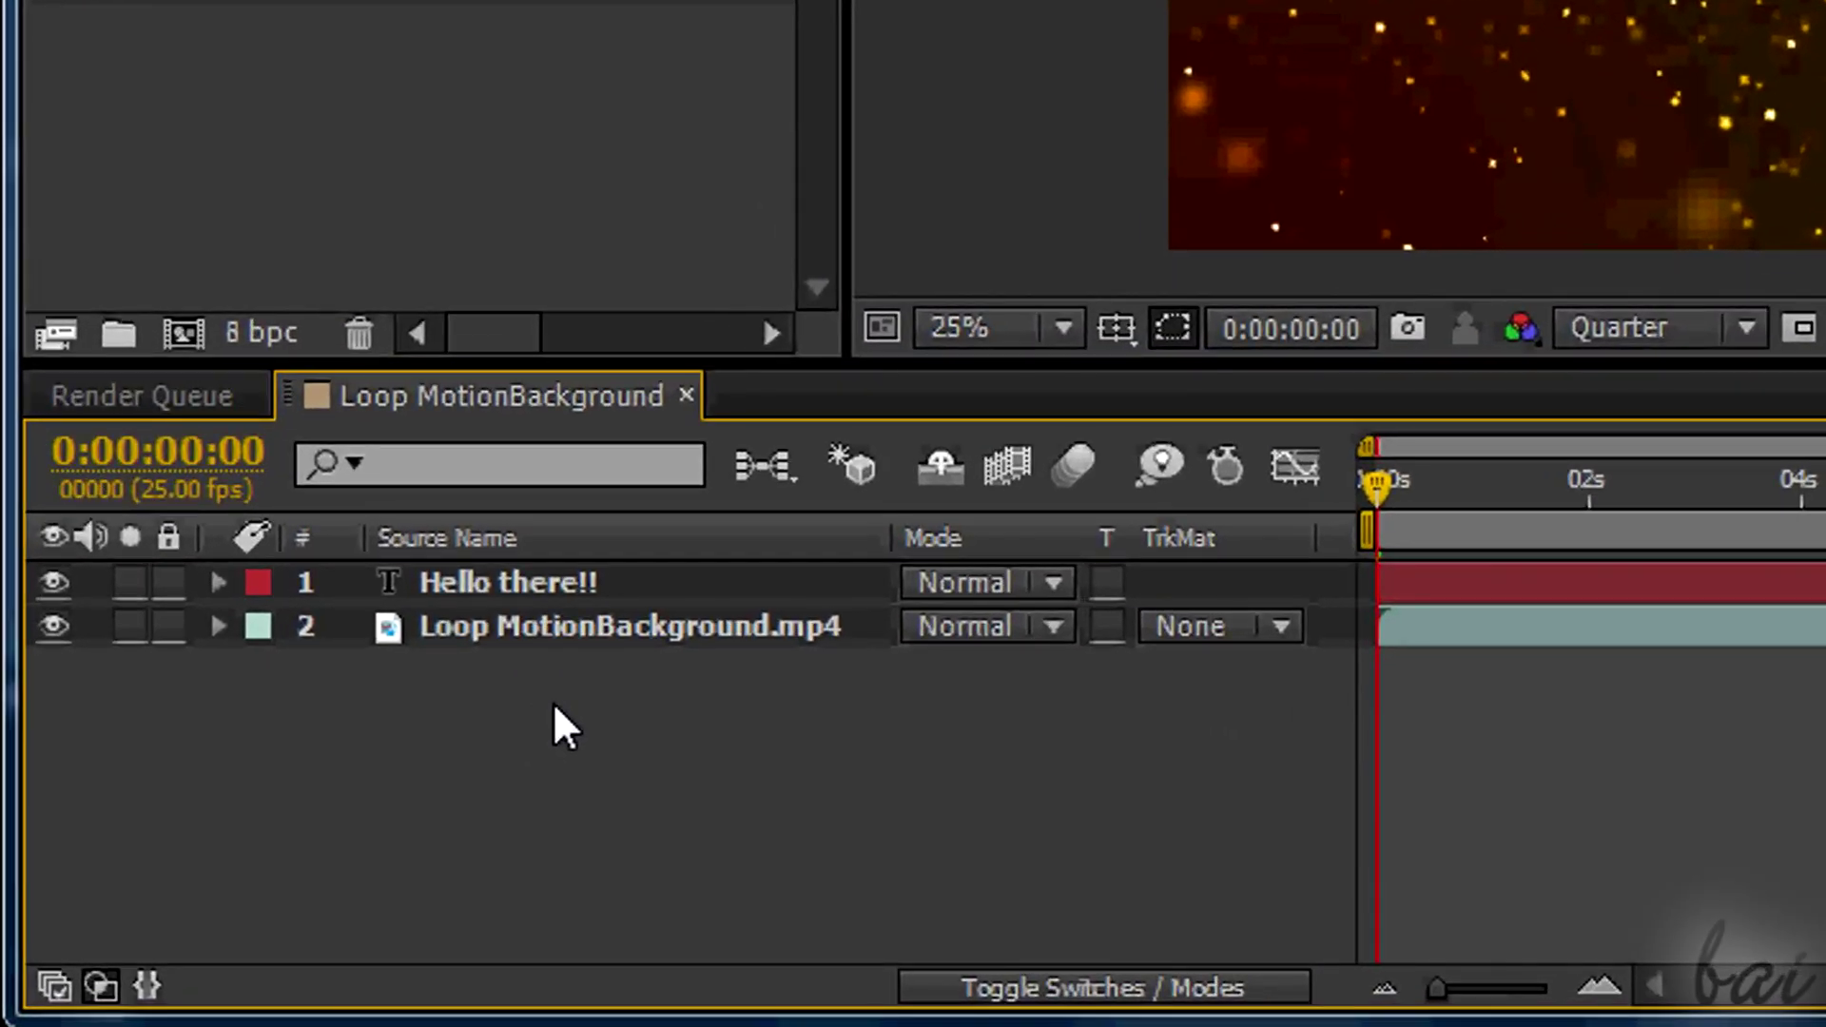
# Create a 1920×1080 red solid layer, keeping the default name Red Solid 1
pyautogui.rightClick(553, 704)
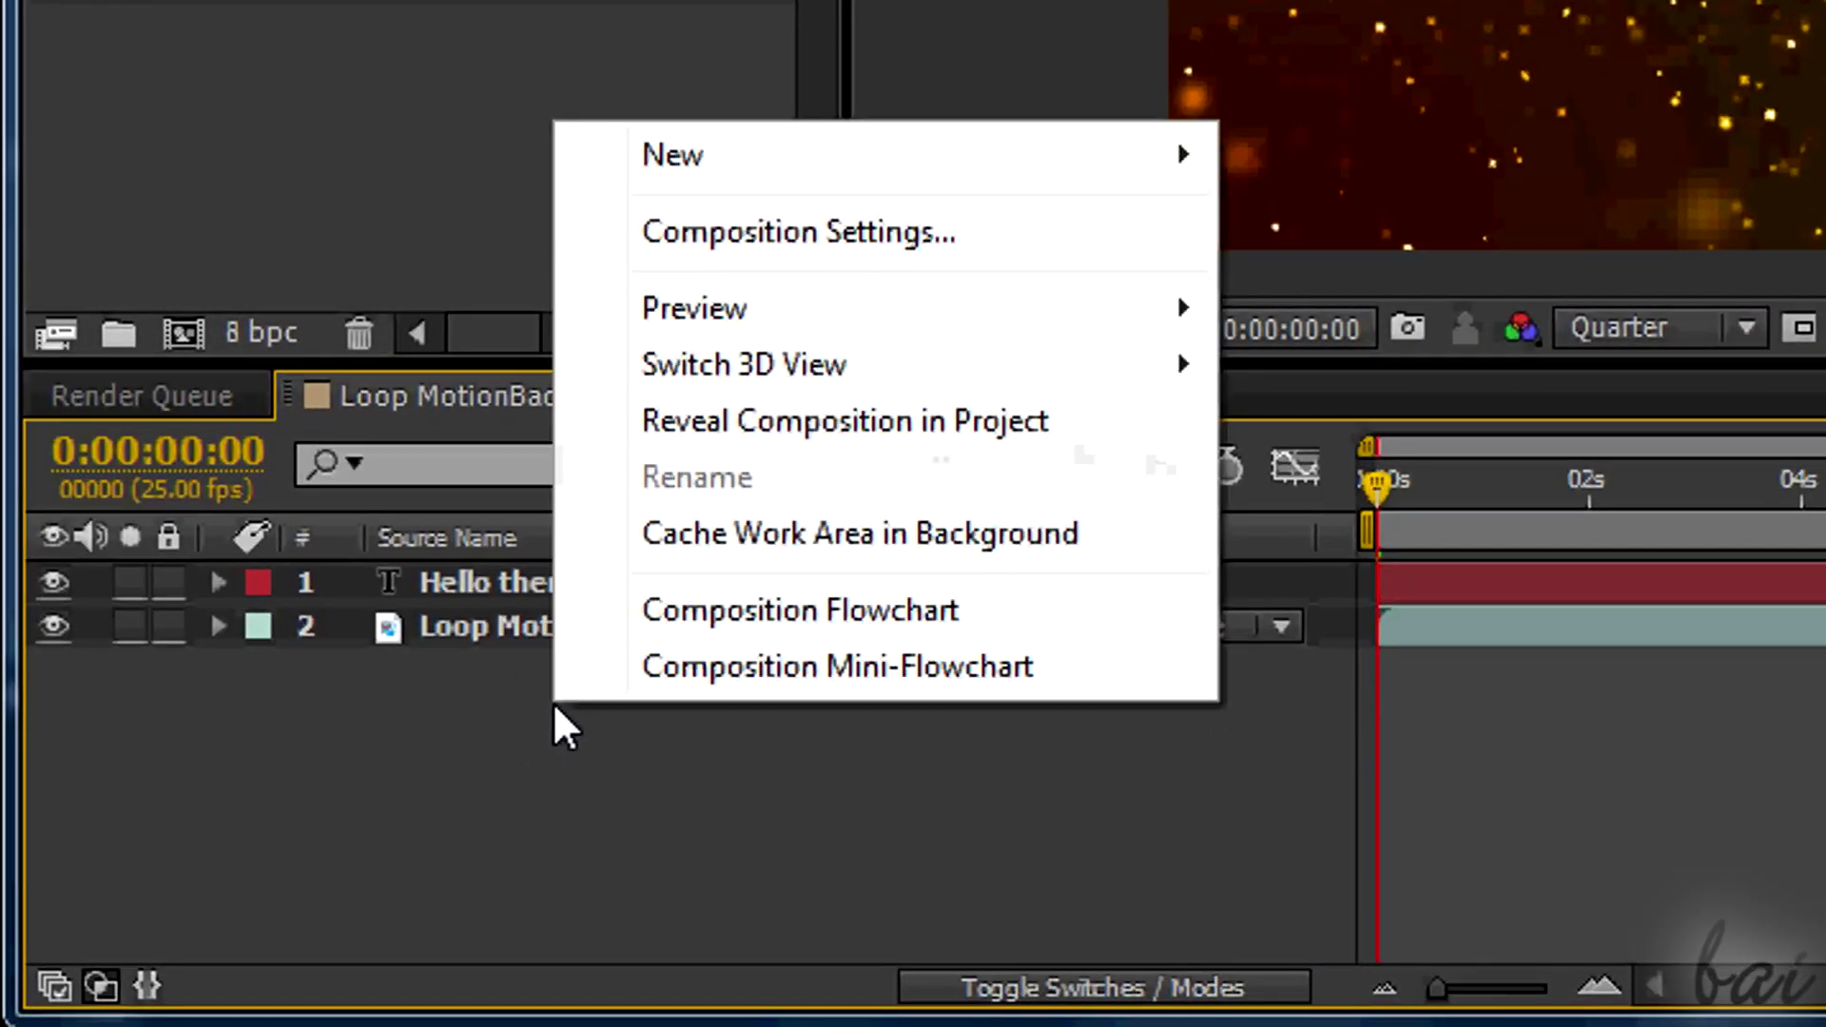
pyautogui.moveTo(934, 176)
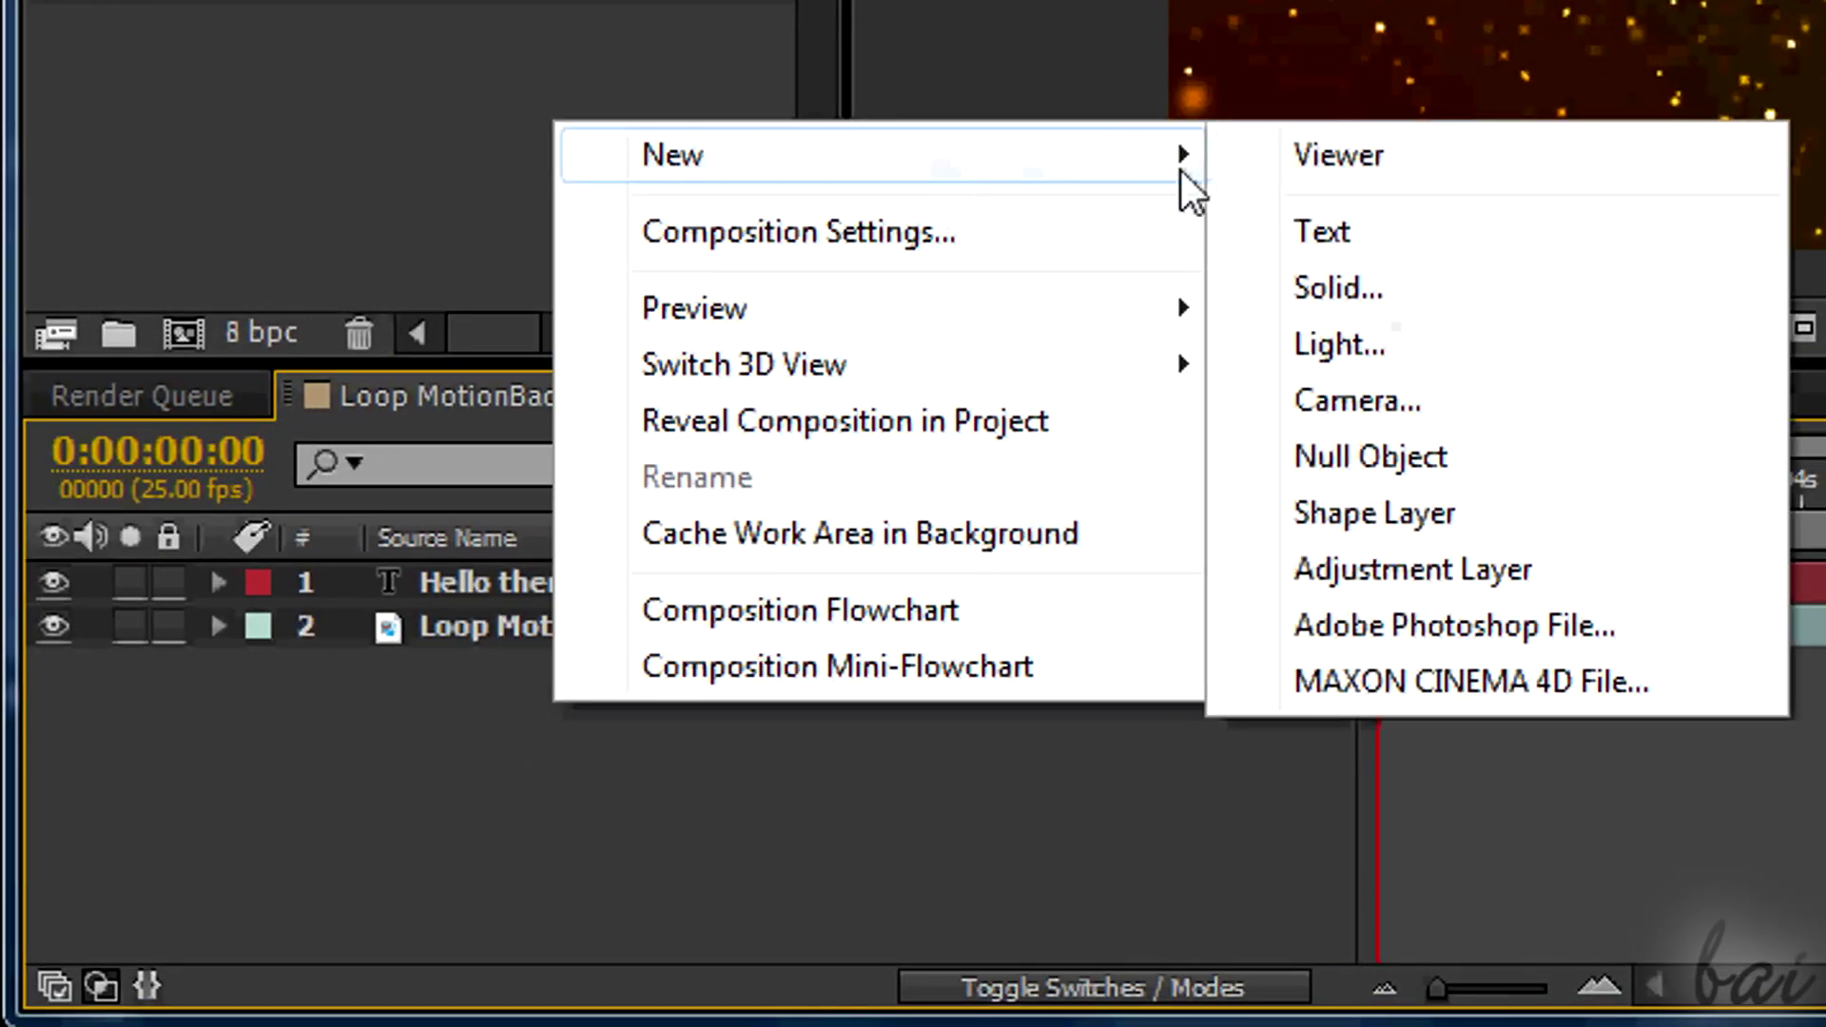
pyautogui.click(1449, 283)
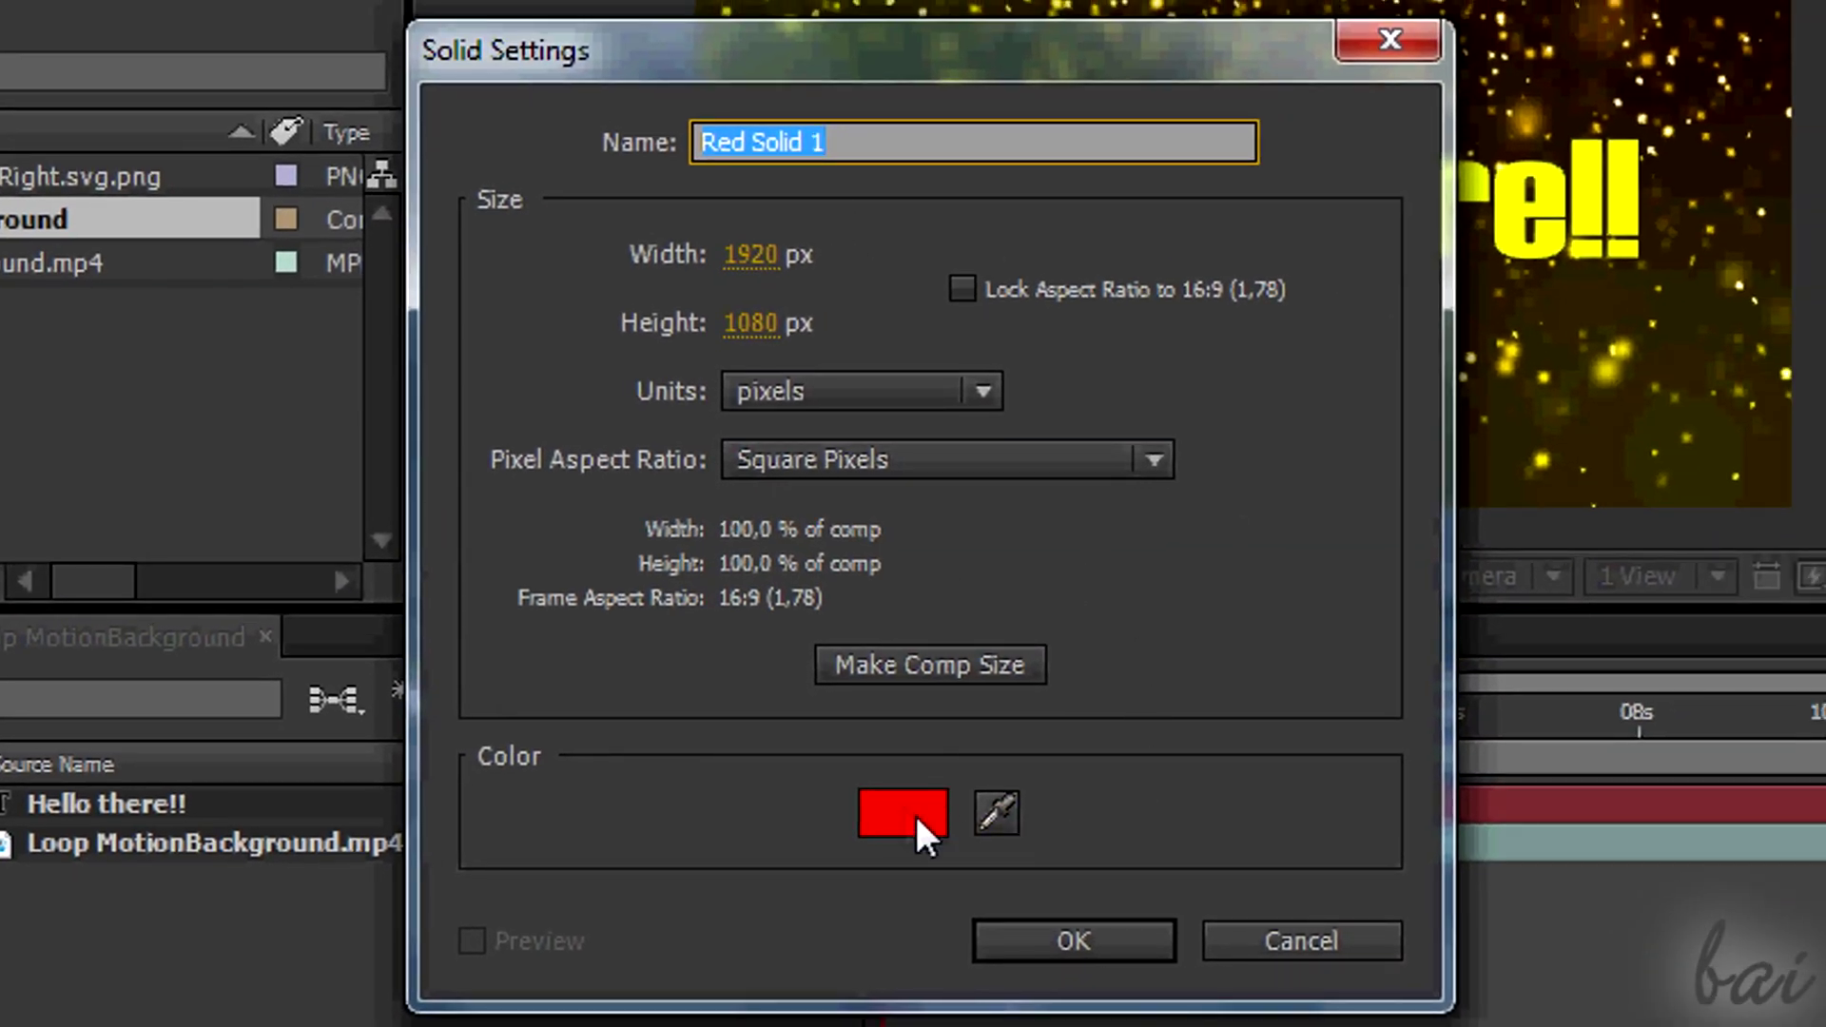
pyautogui.click(905, 804)
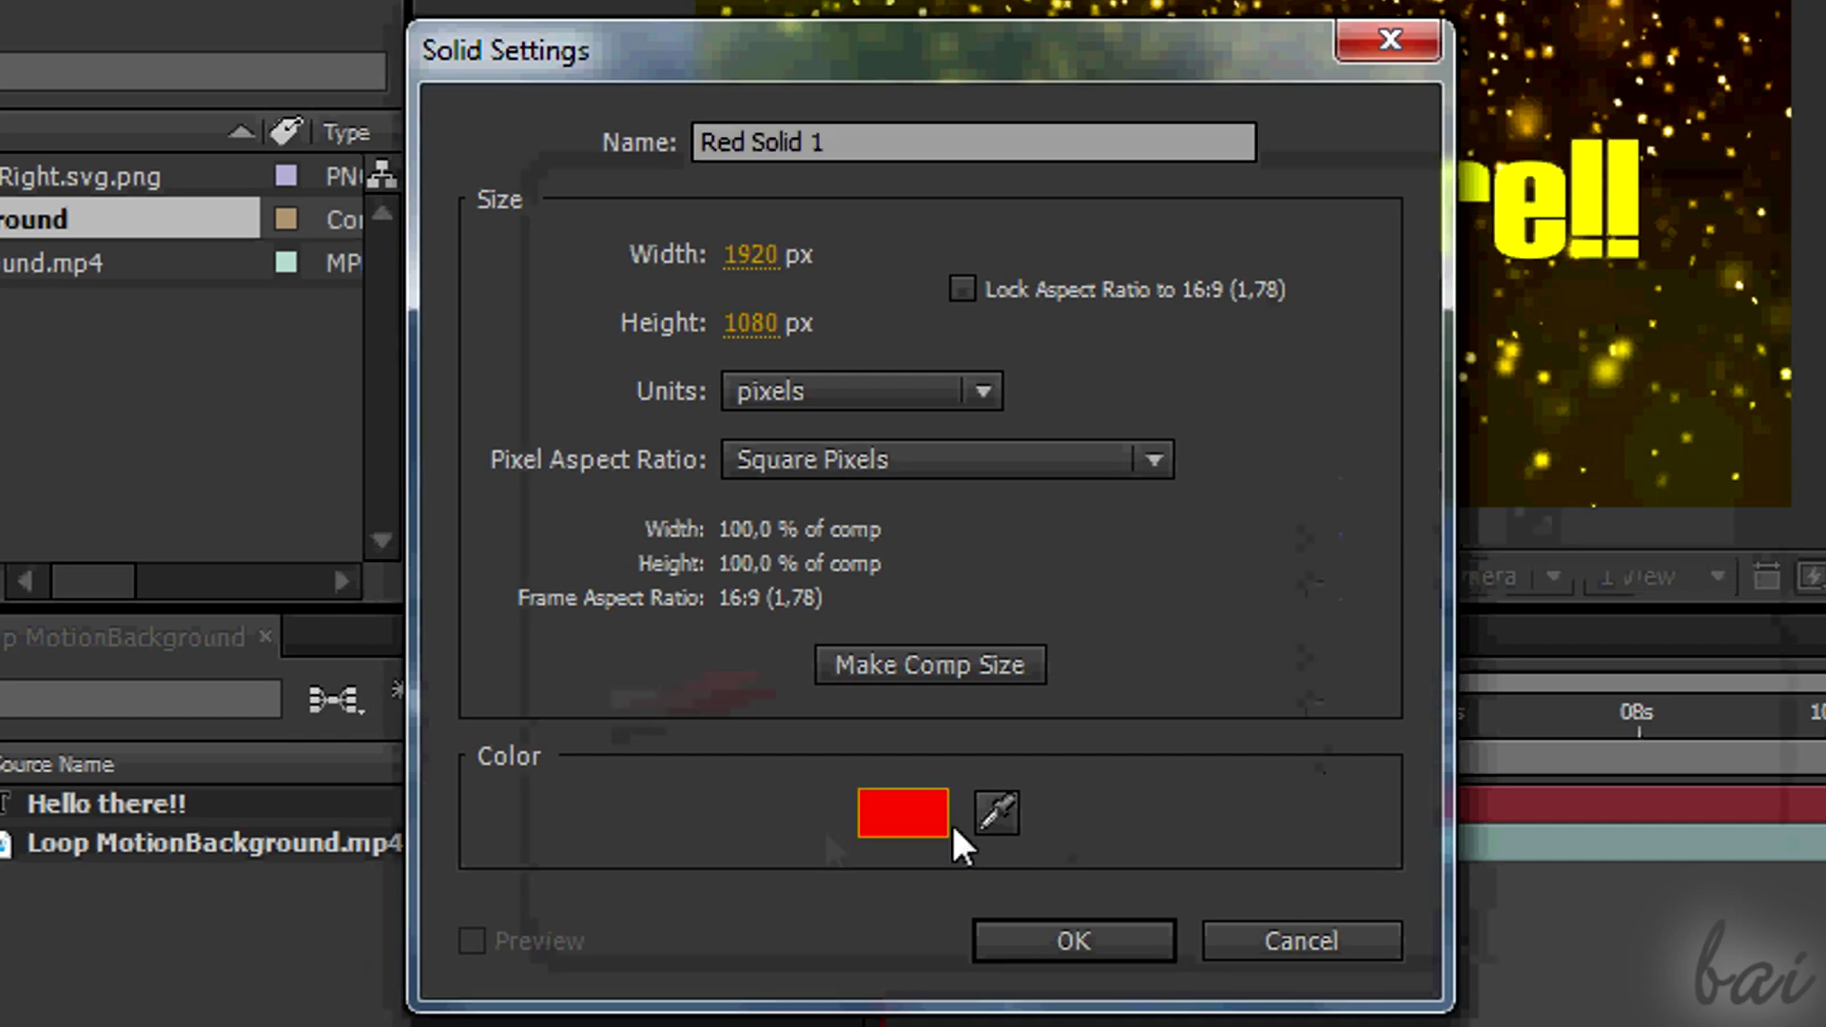
pyautogui.click(1076, 942)
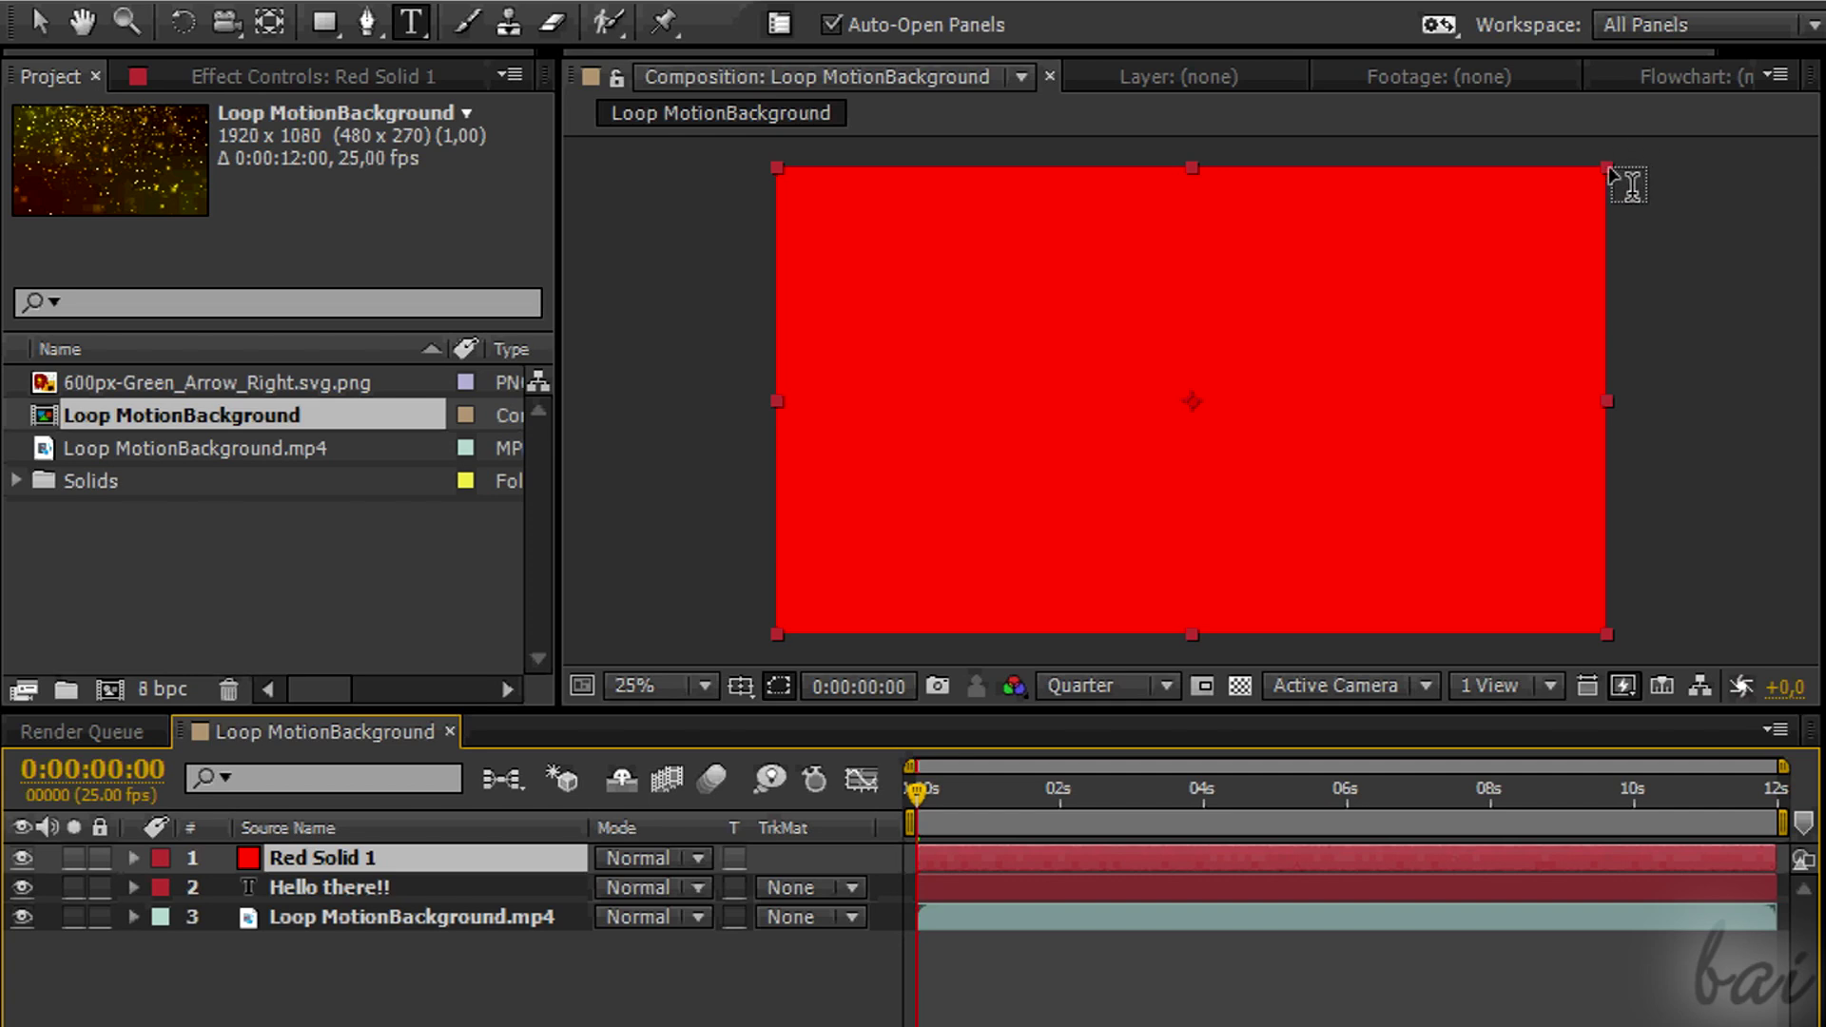
# Scale Red Solid 1 slightly so it overfills the frame
pyautogui.click(36, 24)
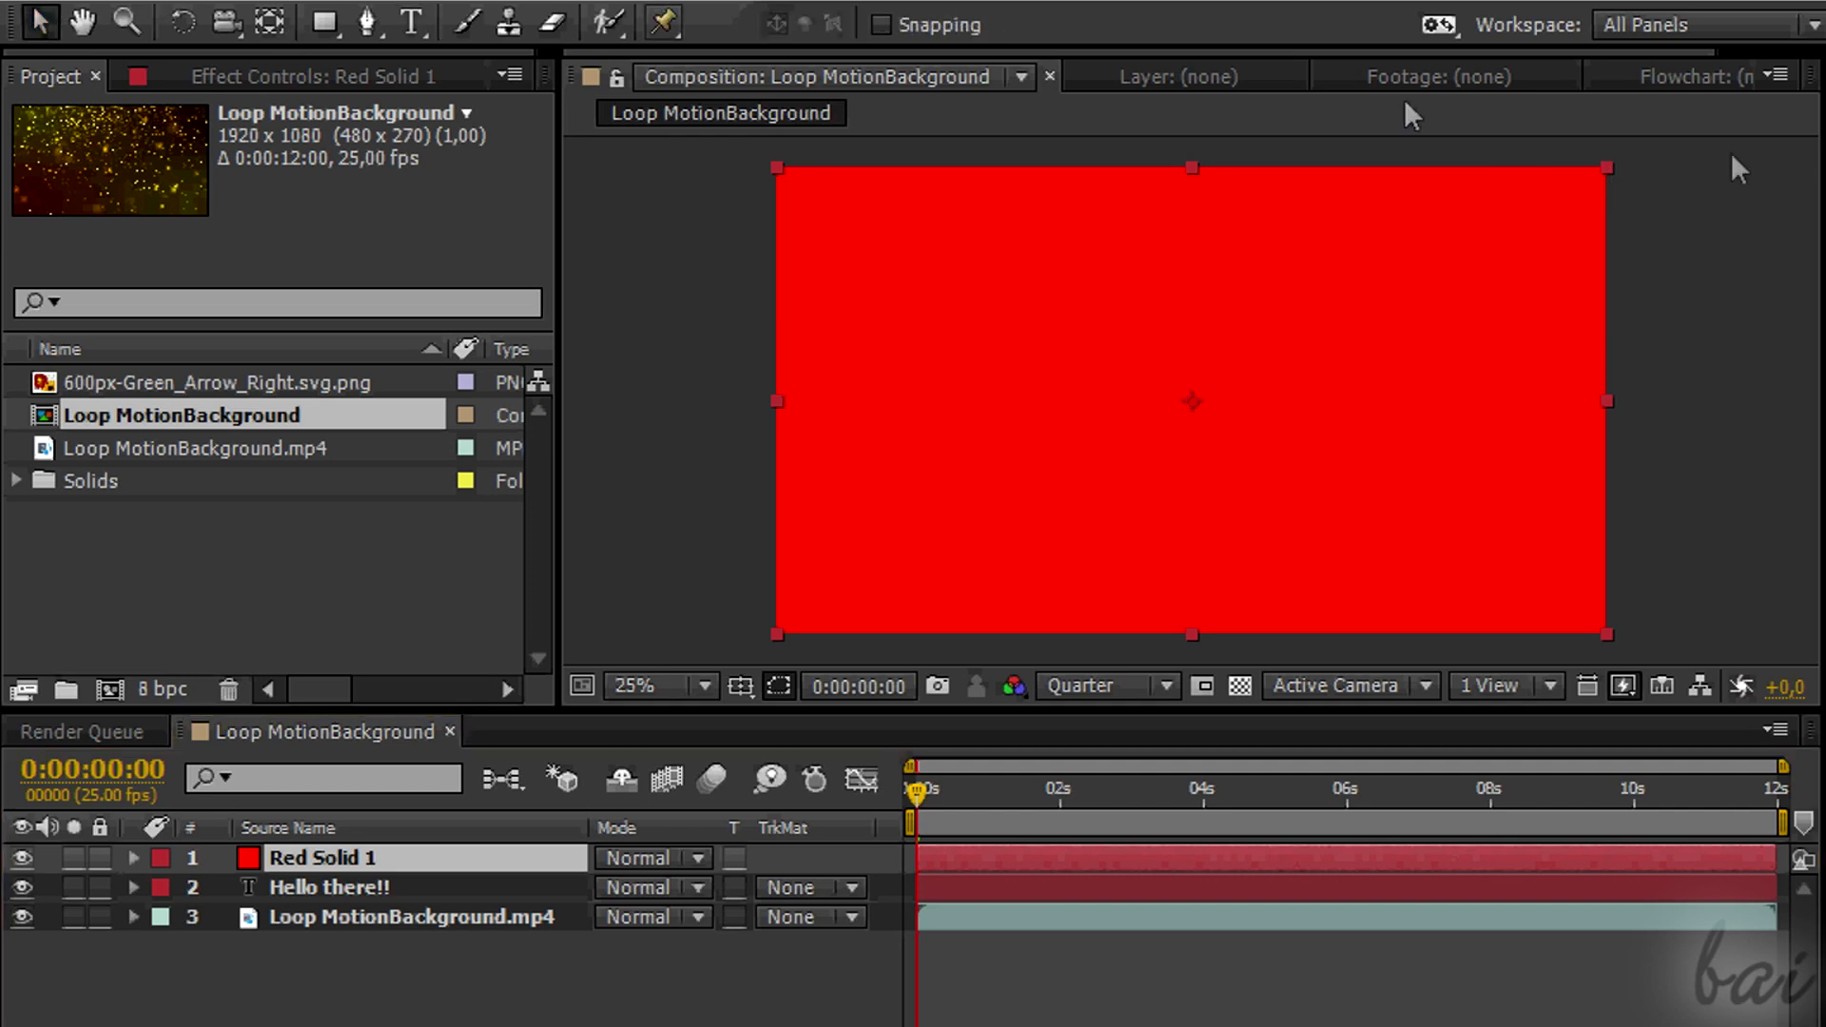
pyautogui.moveTo(1614, 167)
pyautogui.mouseDown()
pyautogui.moveTo(1525, 257)
pyautogui.moveTo(1619, 233)
pyautogui.moveTo(1618, 140)
pyautogui.moveTo(1614, 165)
pyautogui.mouseUp()
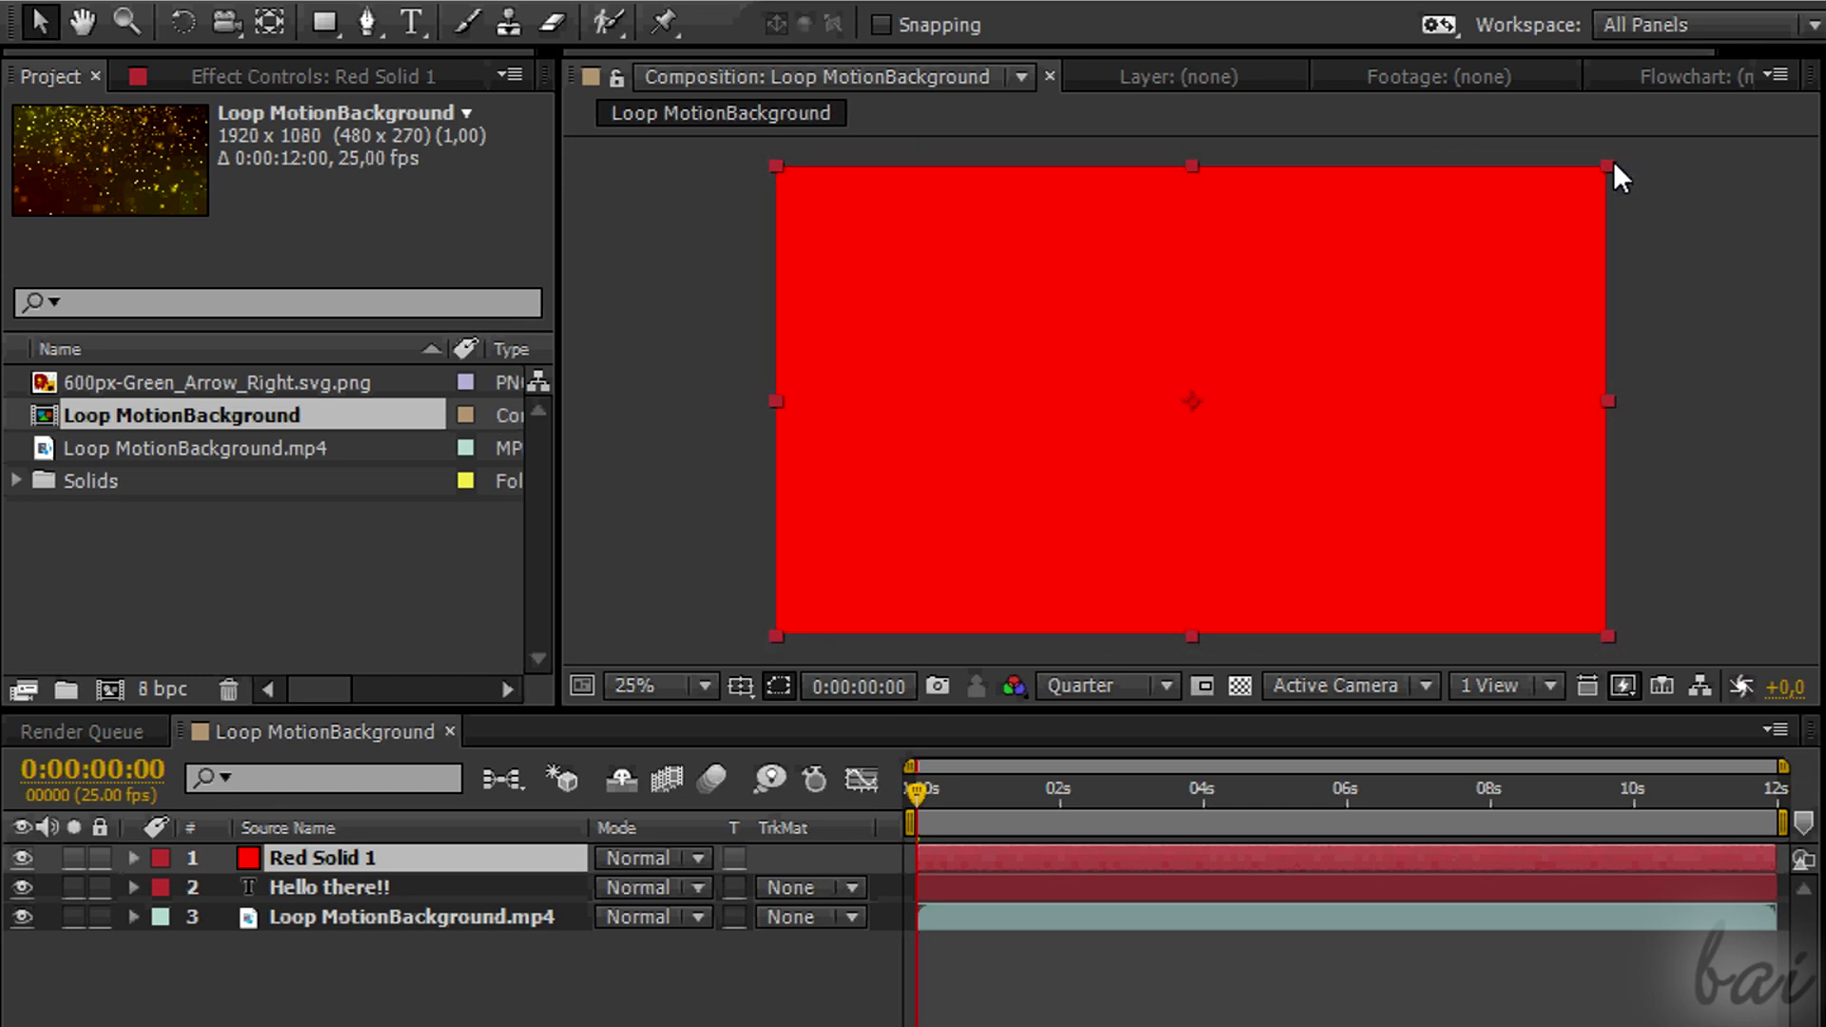
pyautogui.click(1614, 167)
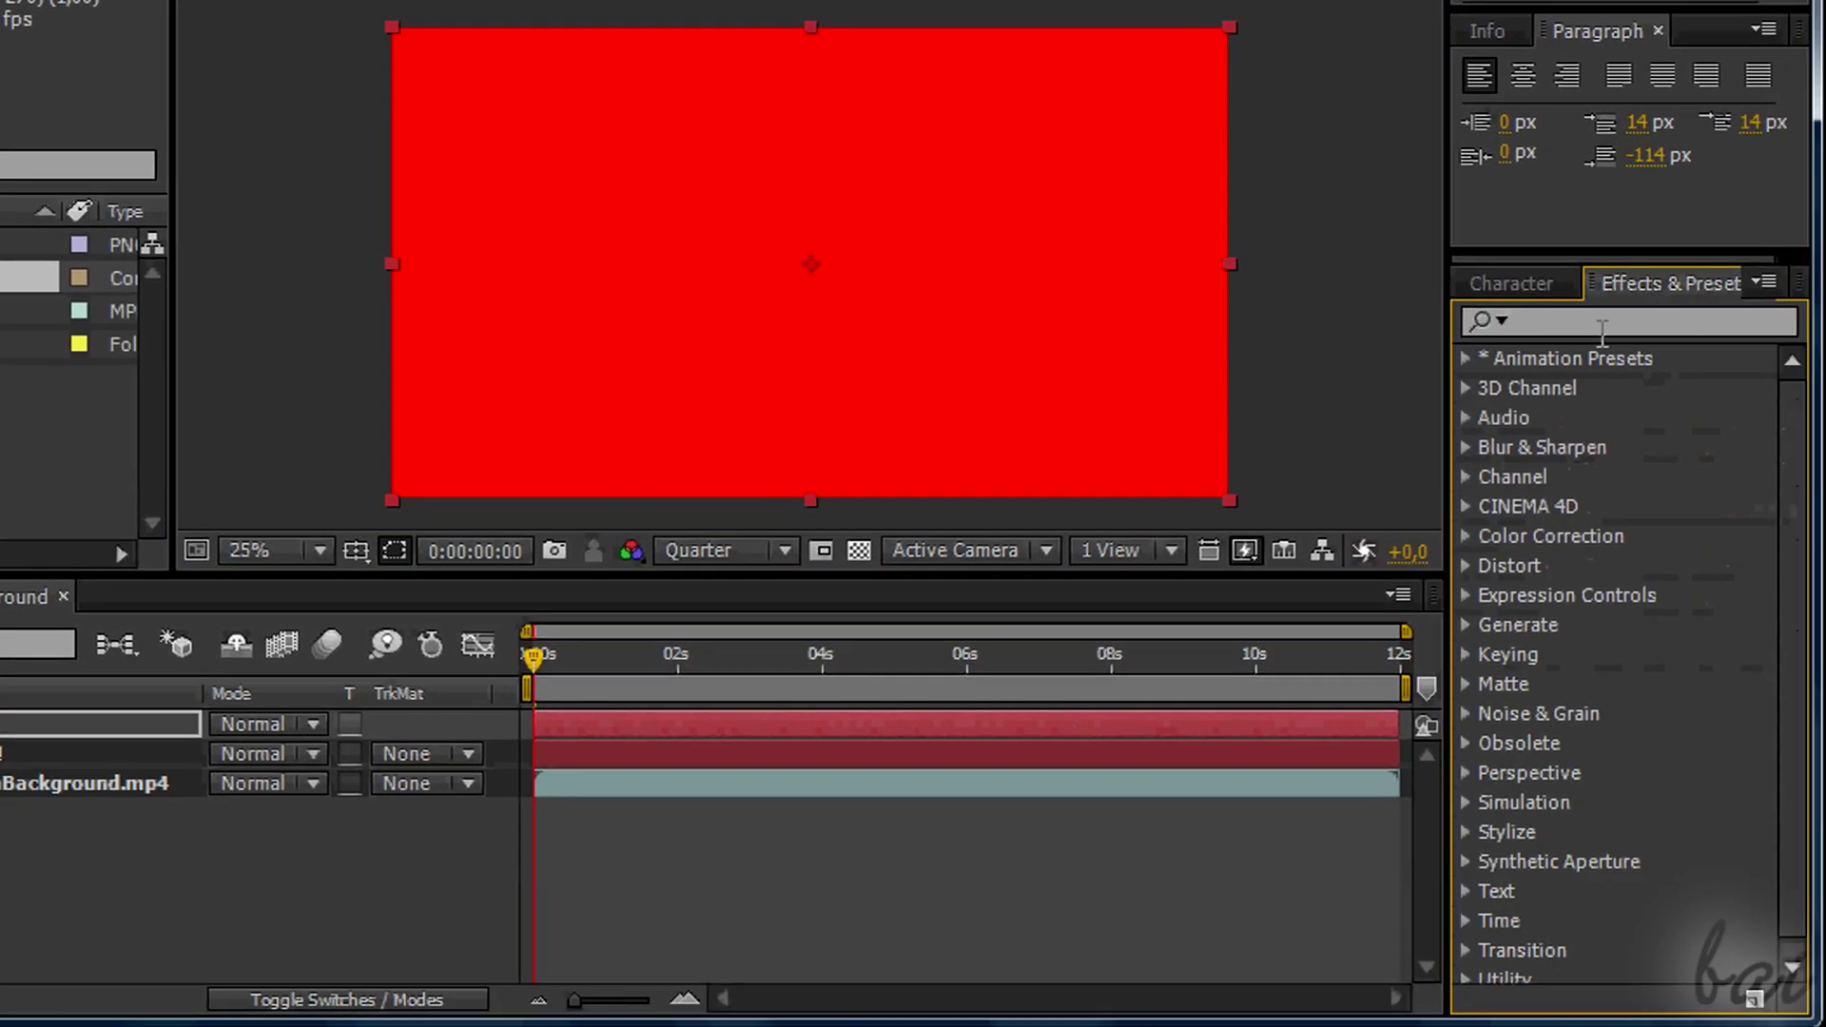
# Search 'hue' in Effects & Presets and apply Hue/Saturation to Red Solid 1
pyautogui.click(1600, 323)
pyautogui.write('hue')
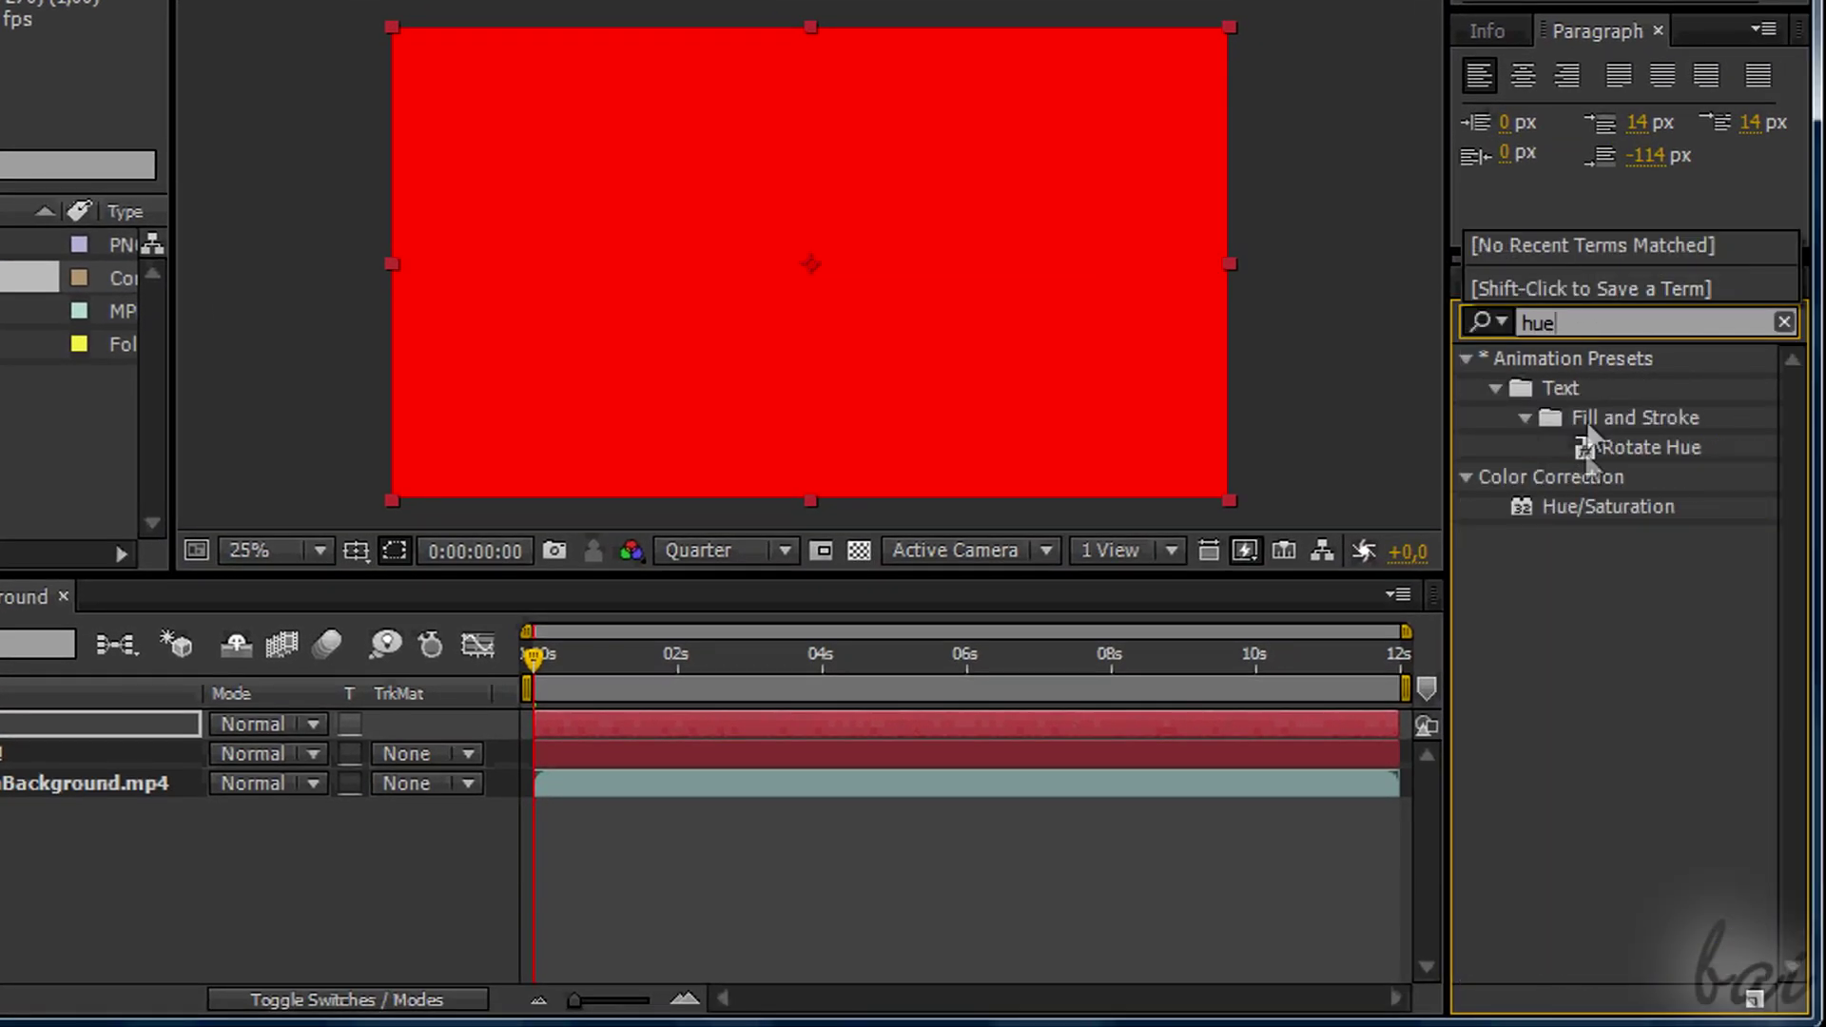
pyautogui.click(1607, 506)
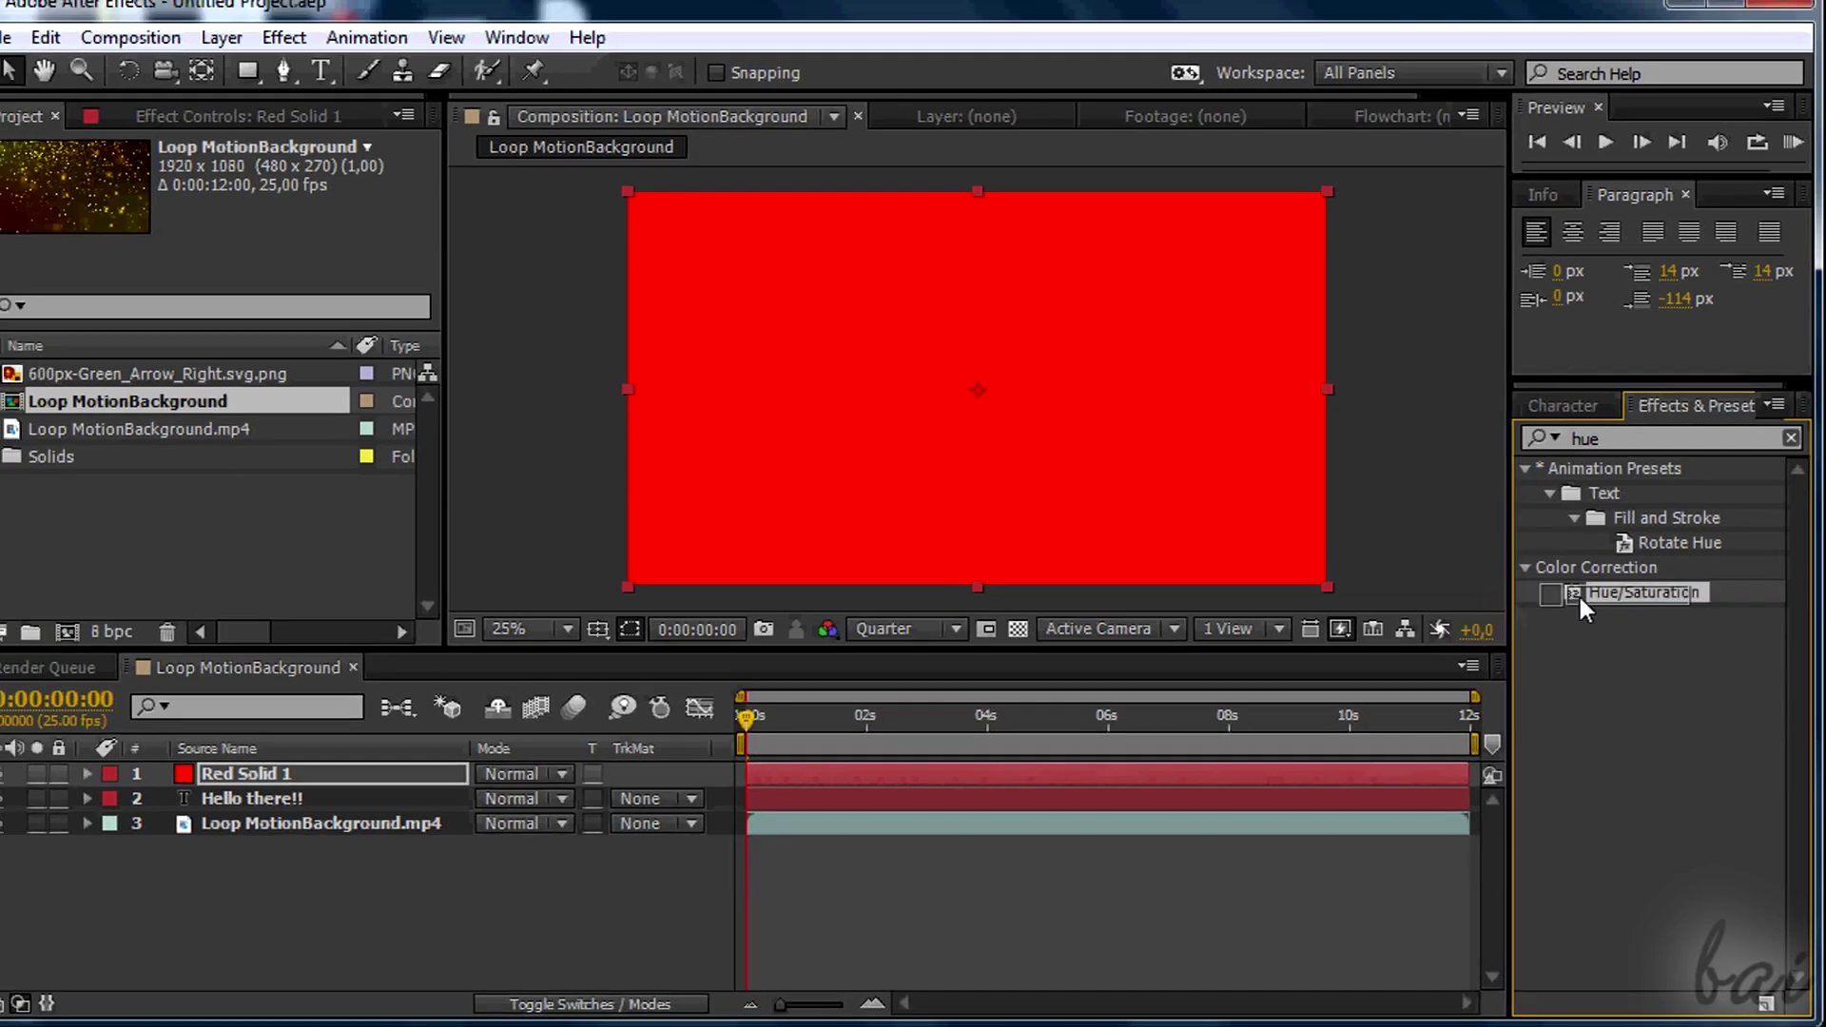
pyautogui.moveTo(1608, 506); pyautogui.dragTo(0, 609)
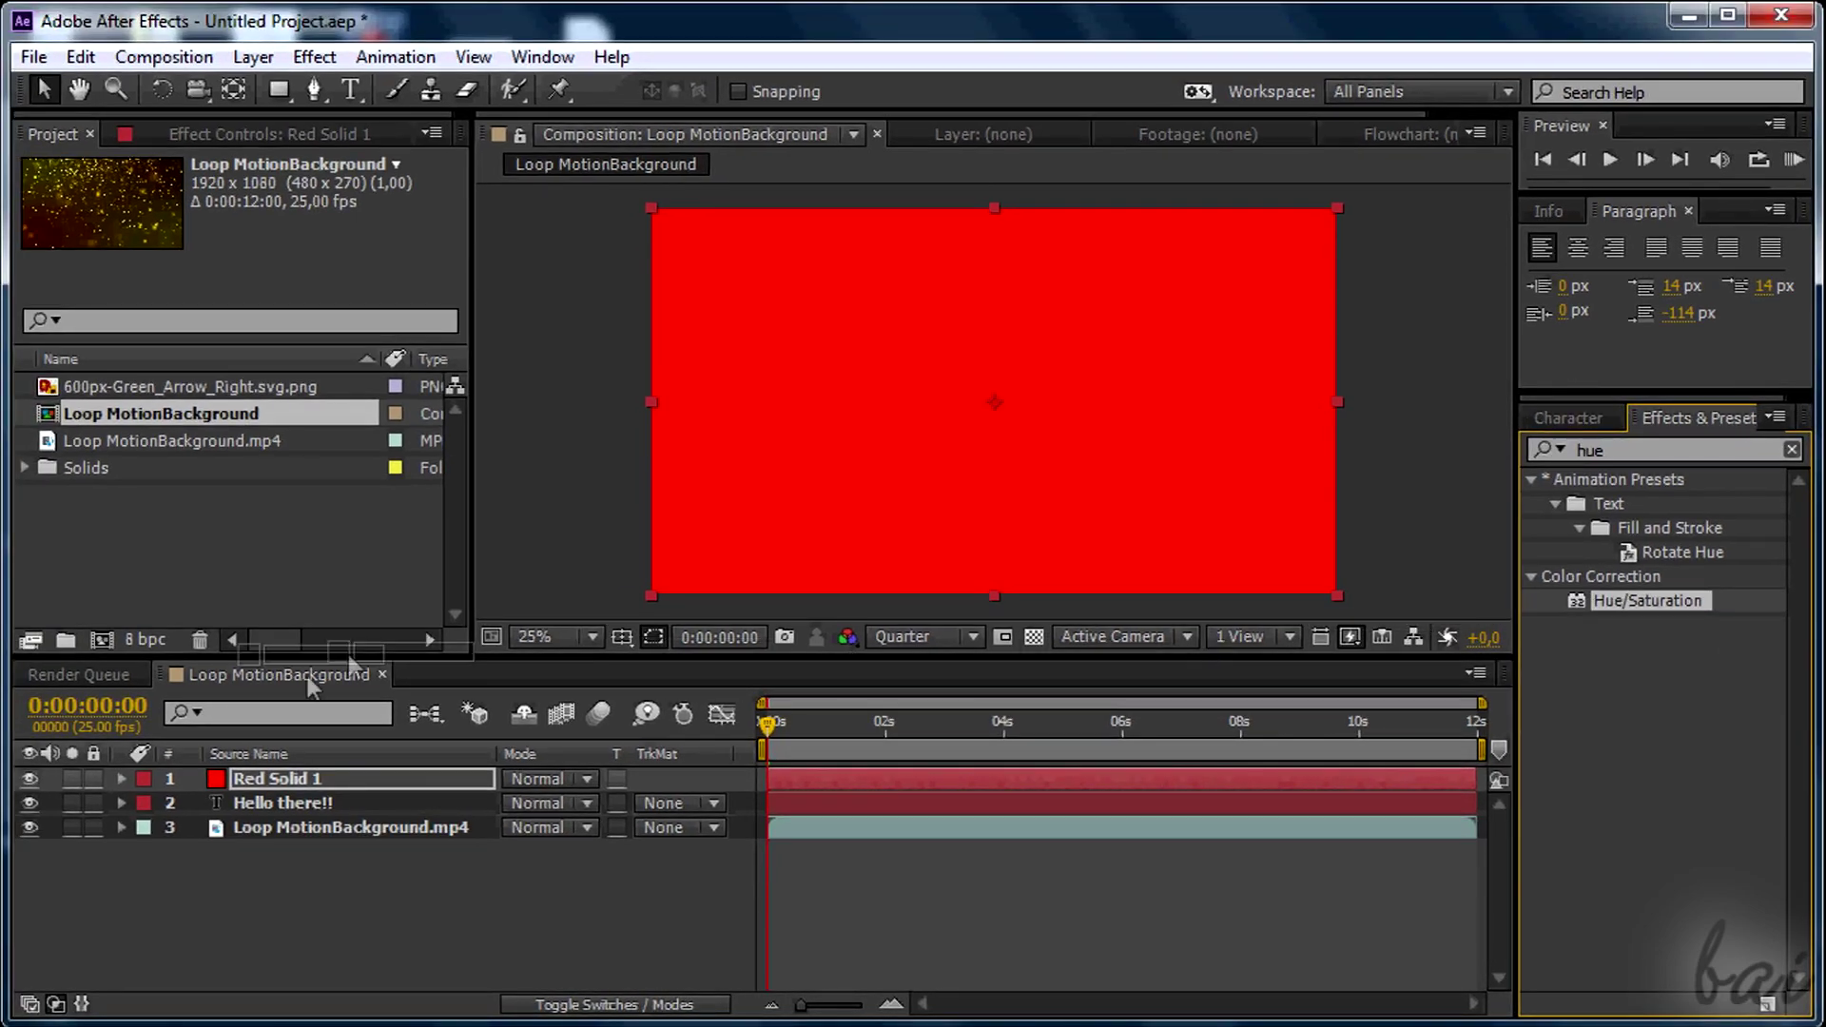
pyautogui.moveTo(311, 687); pyautogui.dragTo(334, 774)
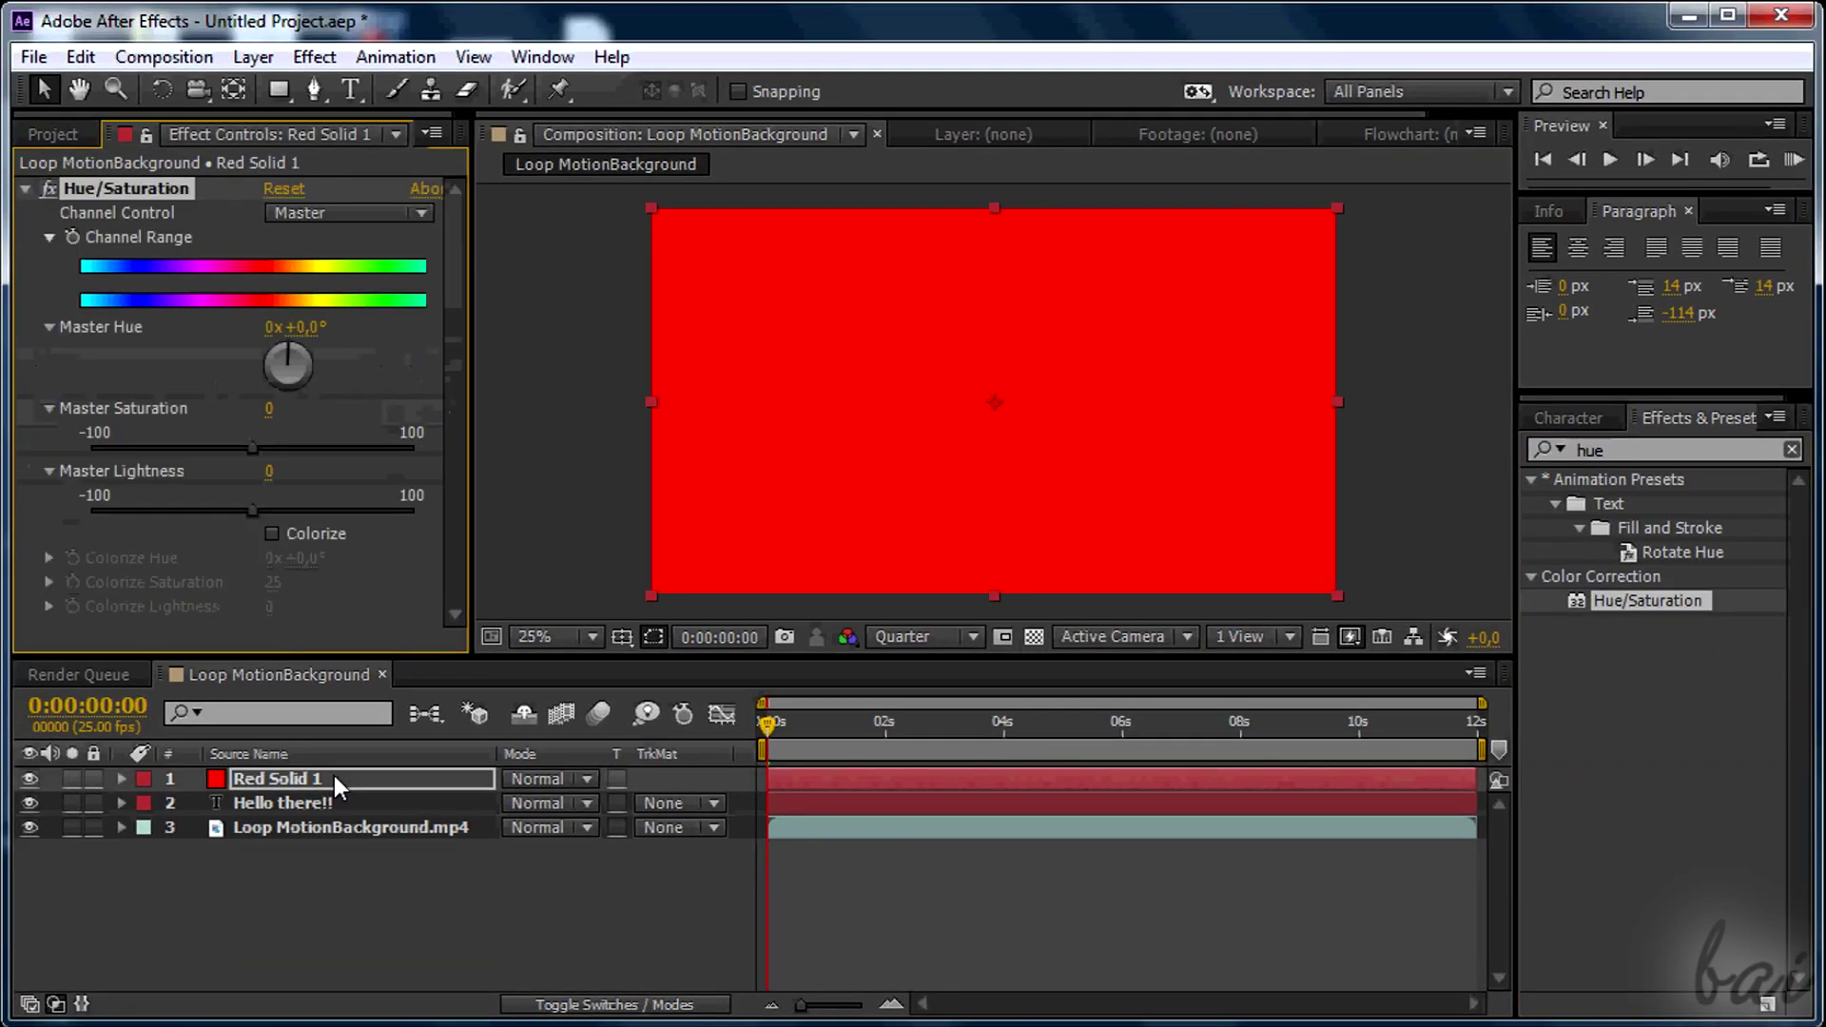
# Raise Master Saturation to 38 and swing Master Hue through green and blue
pyautogui.moveTo(252, 447); pyautogui.dragTo(314, 447)
pyautogui.moveTo(285, 358); pyautogui.dragTo(271, 314)
pyautogui.click(1536, 450)
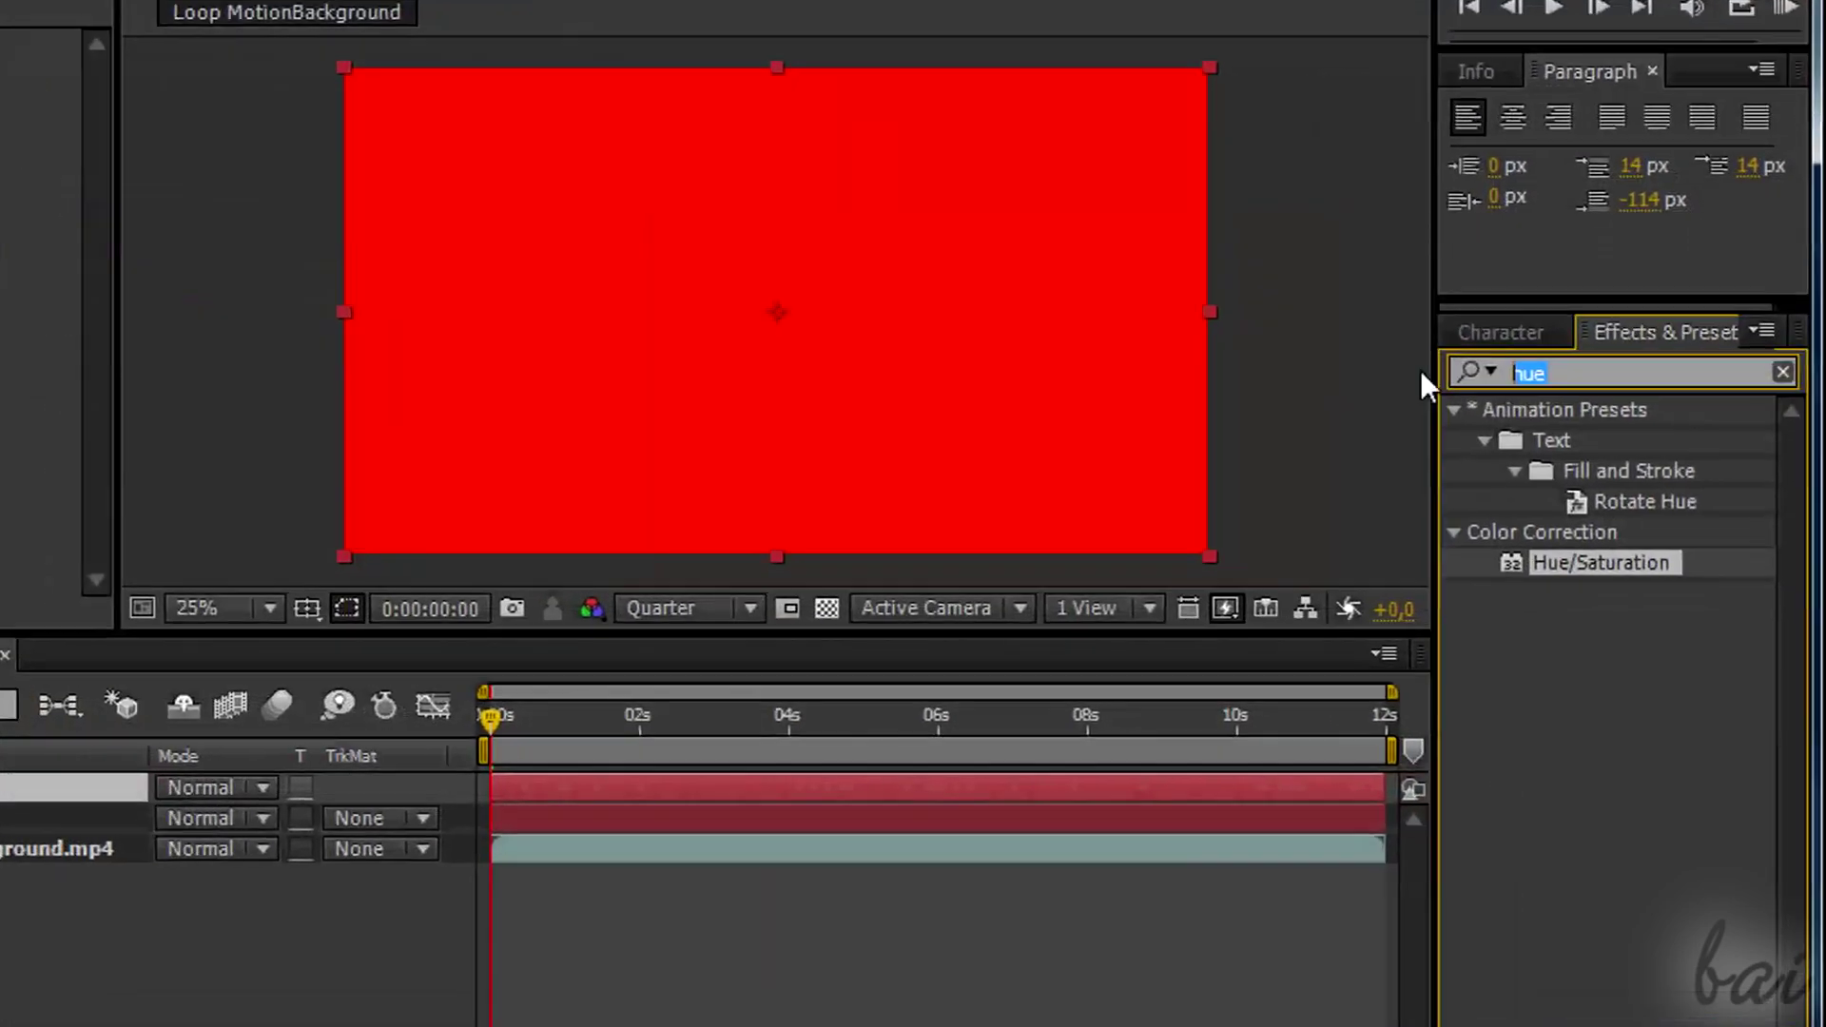
# Apply Gradient Ramp to Red Solid 1 with a yellow end colour; try and undo 4-Color Gradient
pyautogui.write('gradient ramp')
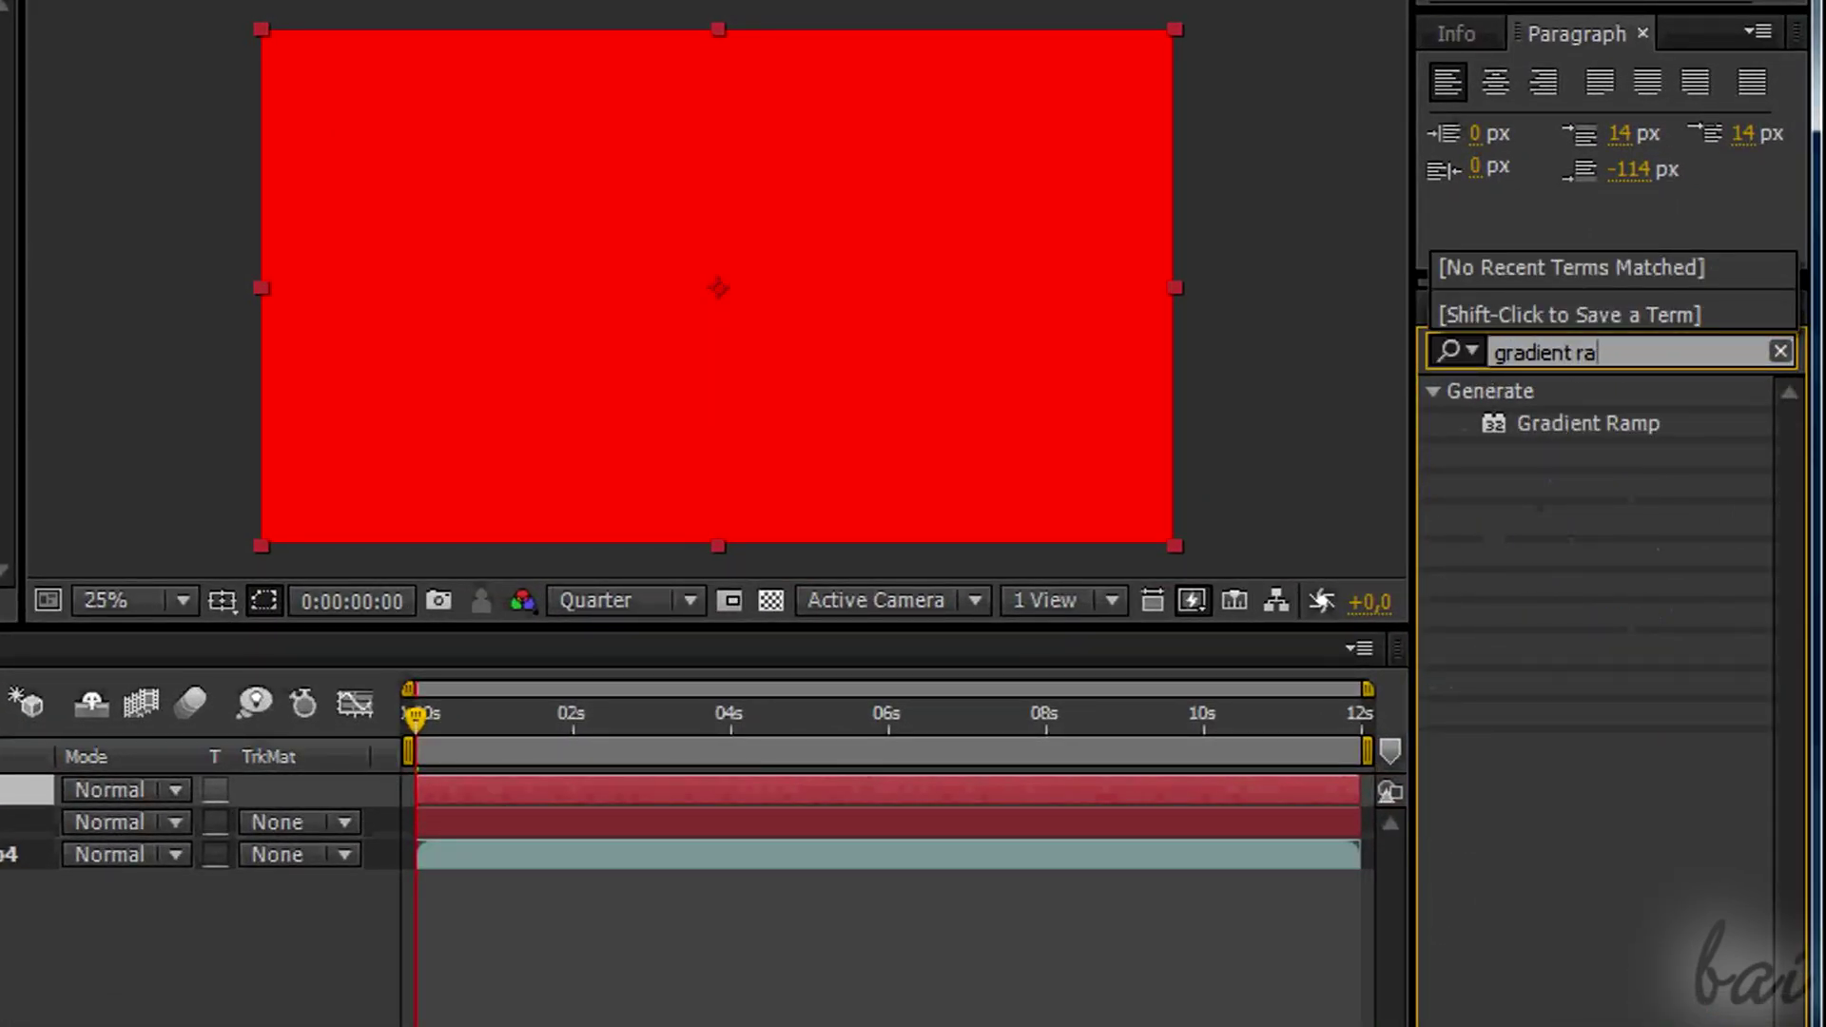
pyautogui.doubleClick(1641, 426)
pyautogui.click(334, 170)
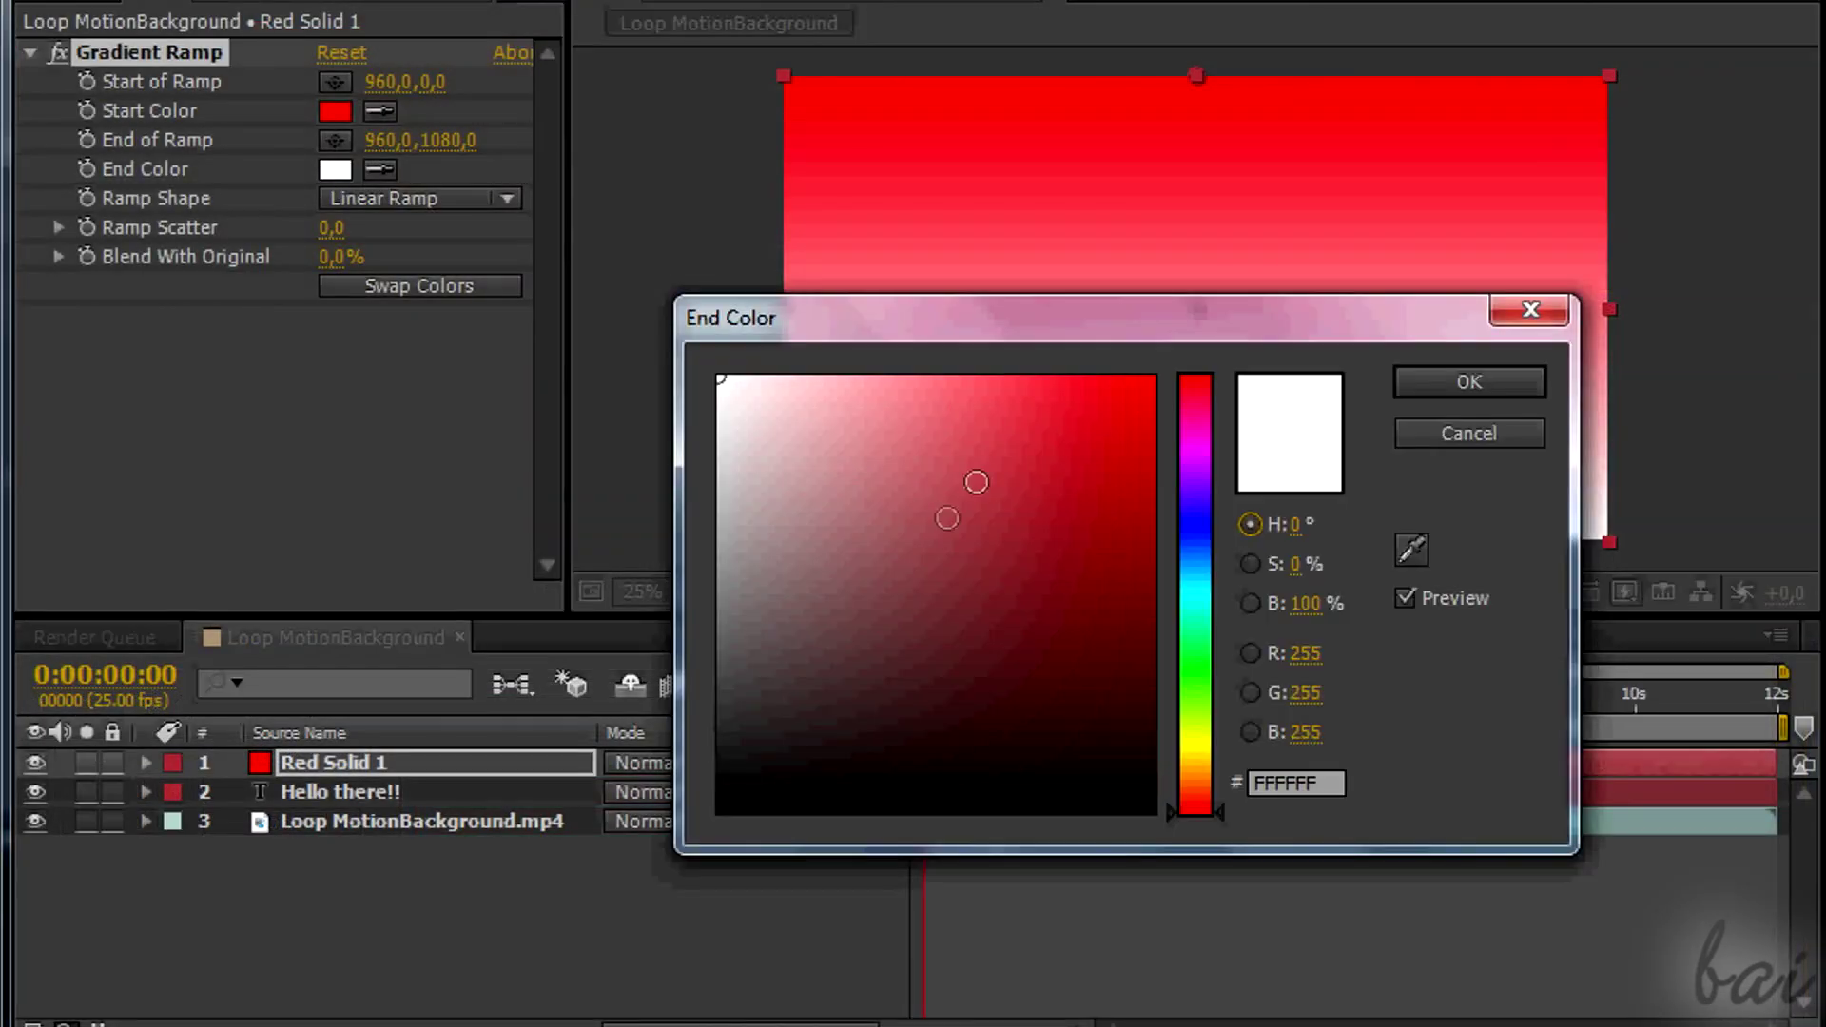
pyautogui.click(1206, 756)
pyautogui.moveTo(1132, 580); pyautogui.dragTo(1152, 379)
pyautogui.click(1470, 381)
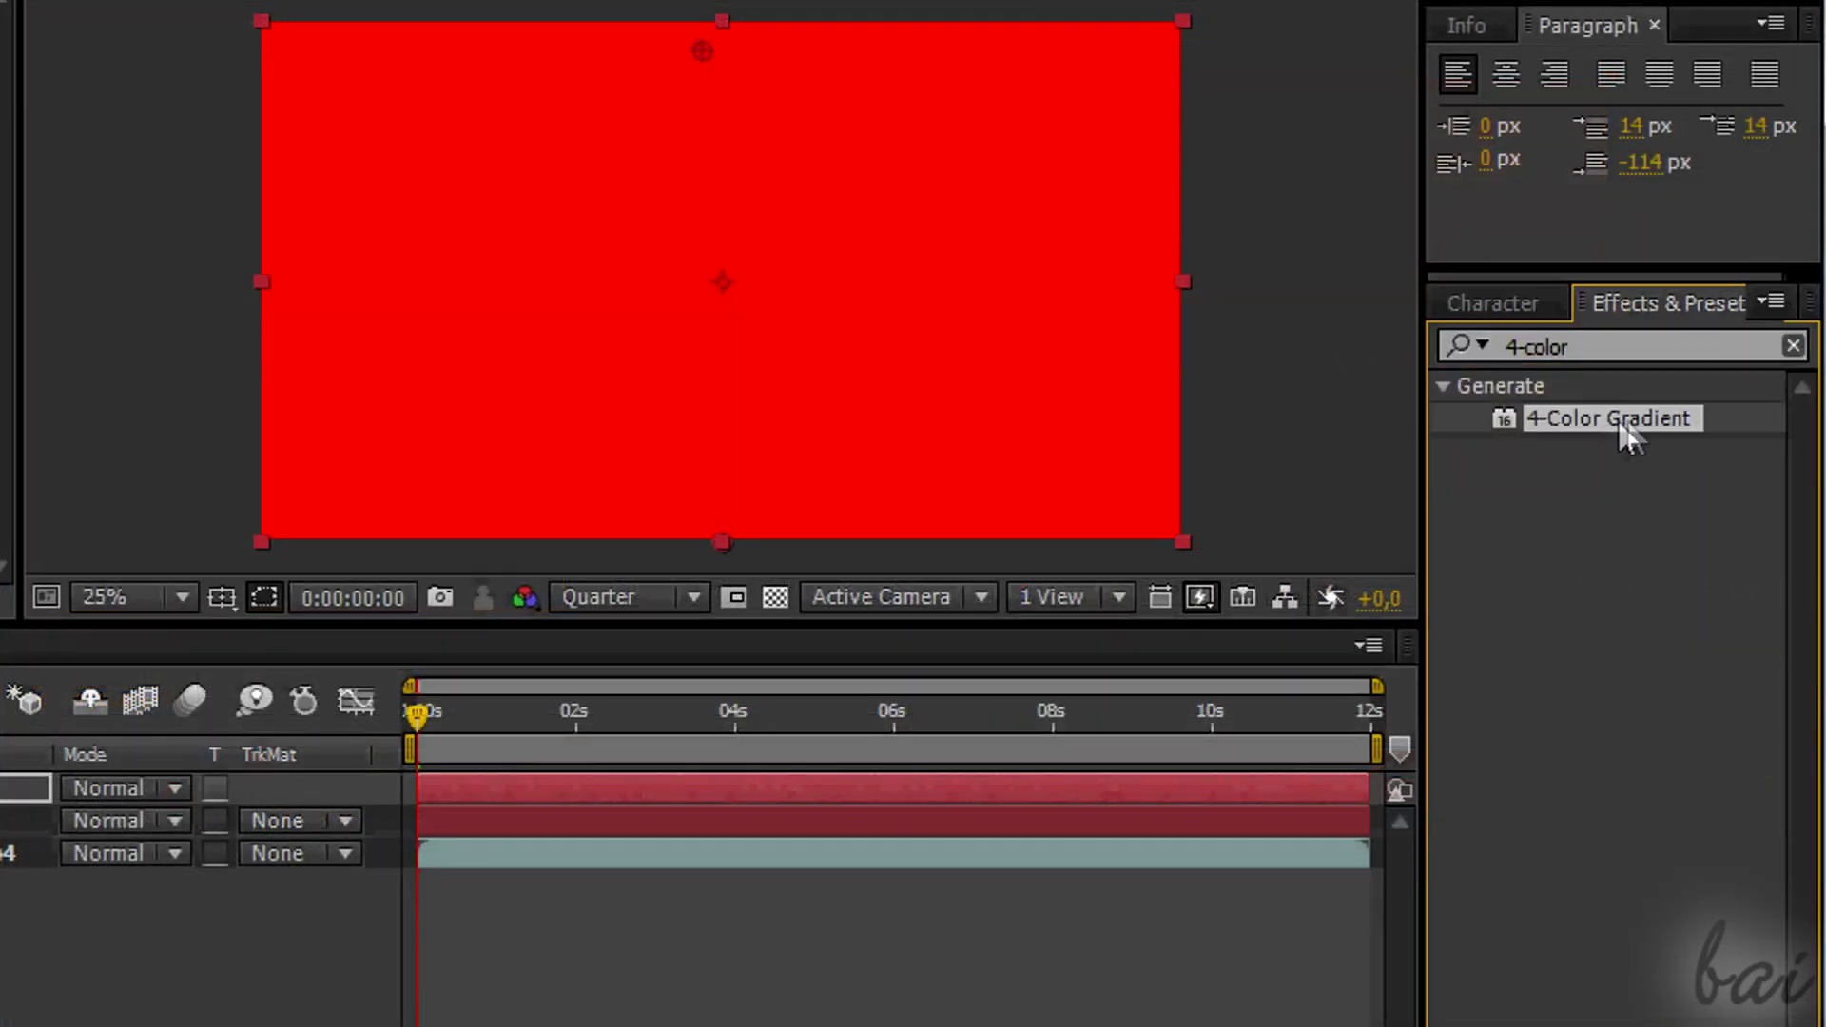
pyautogui.moveTo(1630, 424); pyautogui.dragTo(457, 903)
pyautogui.hotkey('ctrl', 'z')
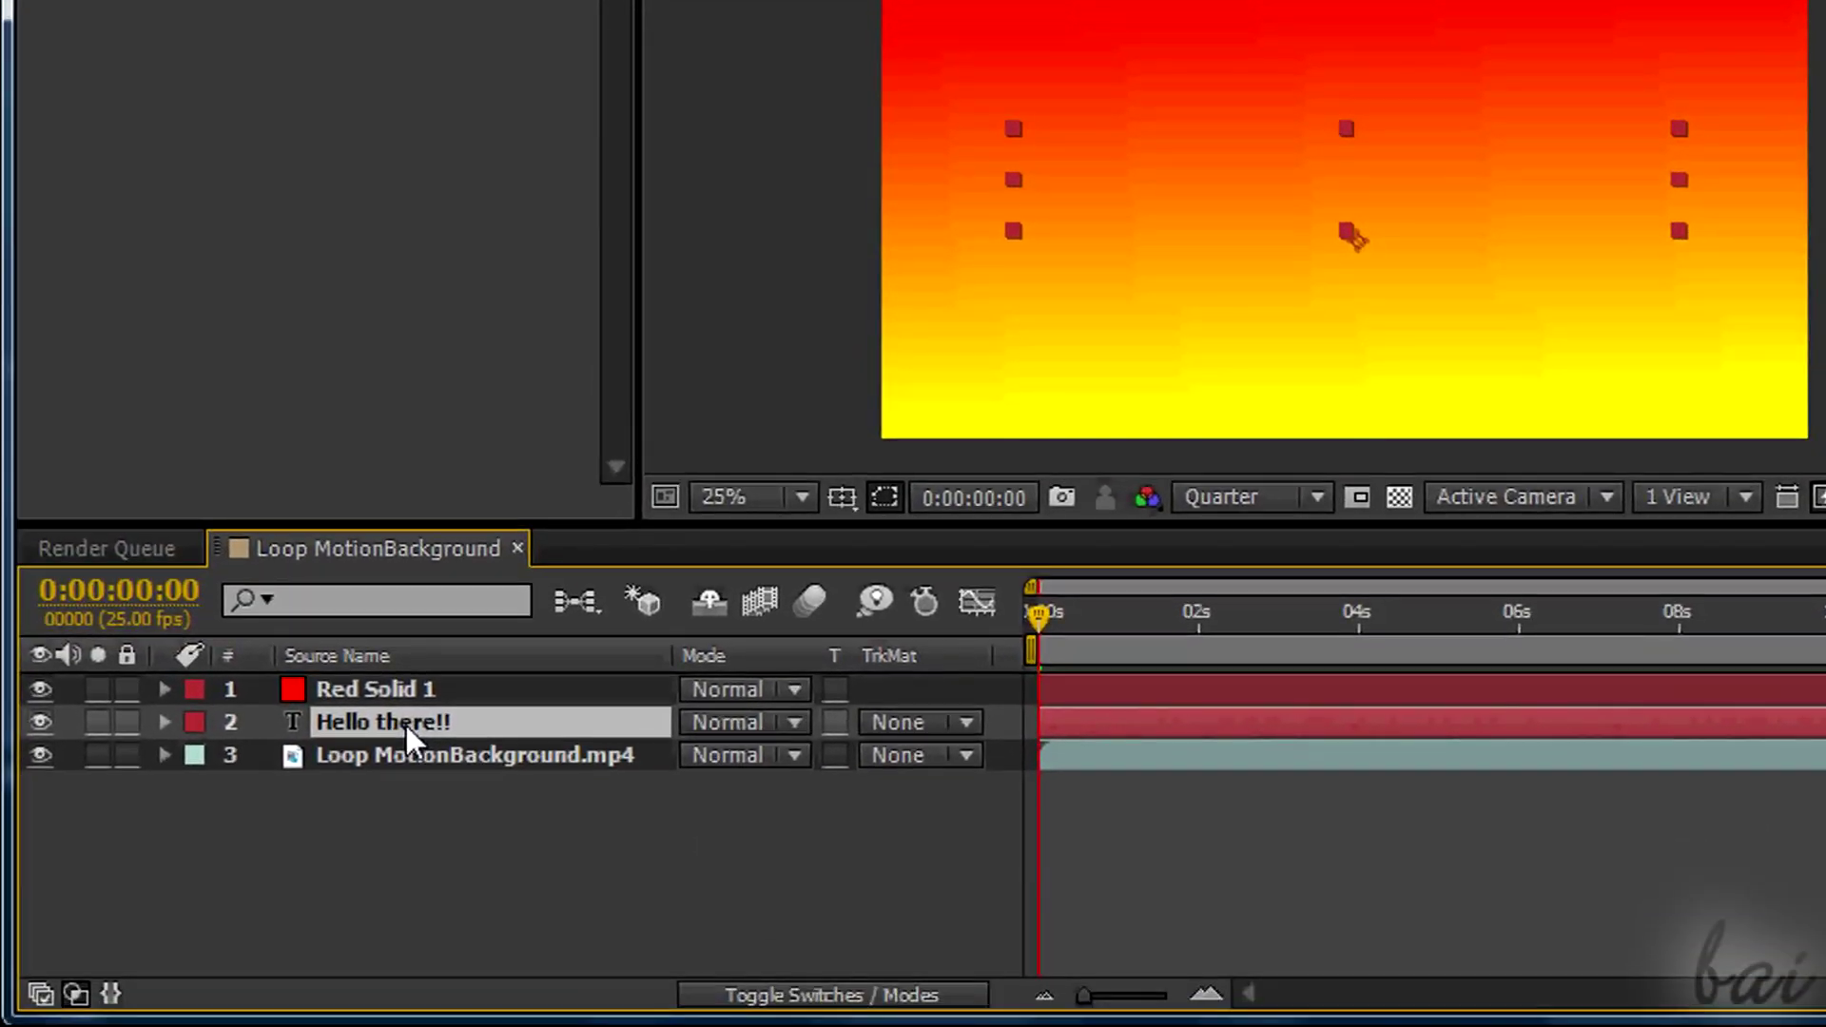
# Pre-compose the Hello there!! layer into Hello there!! Comp 1, moving all attributes
pyautogui.rightClick(407, 725)
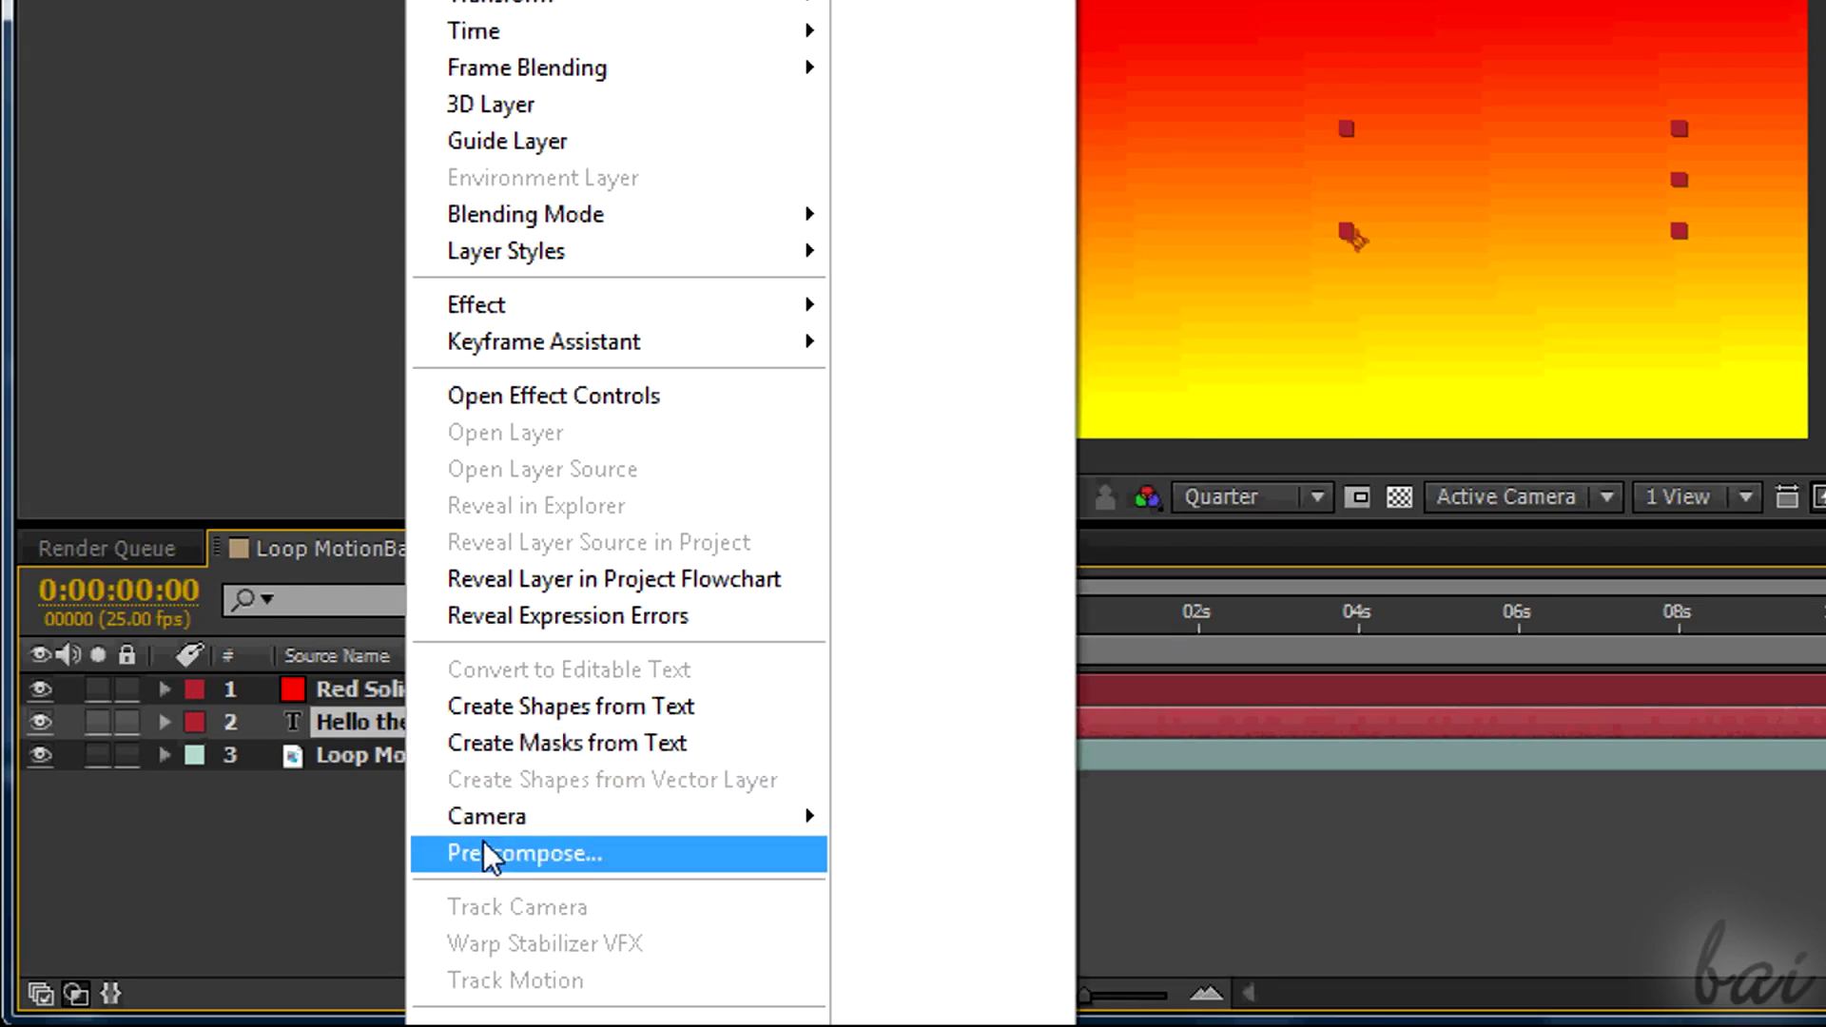
pyautogui.click(634, 853)
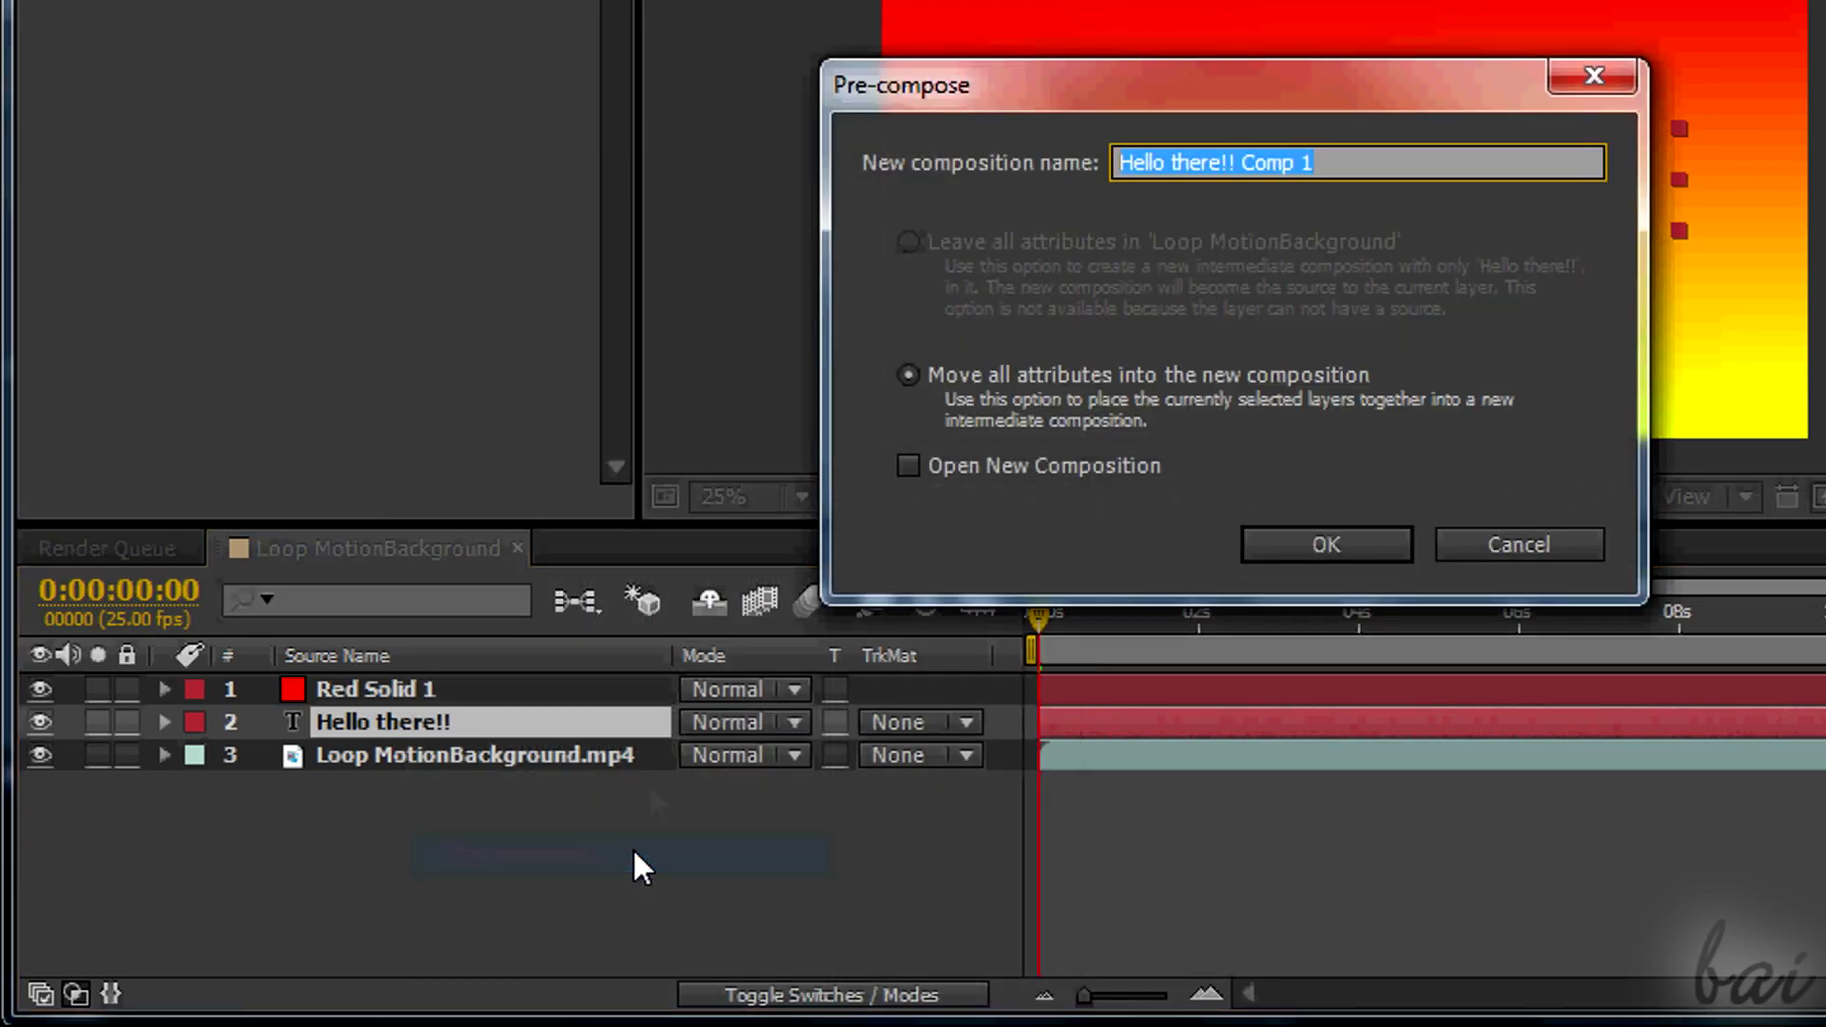
pyautogui.click(1305, 548)
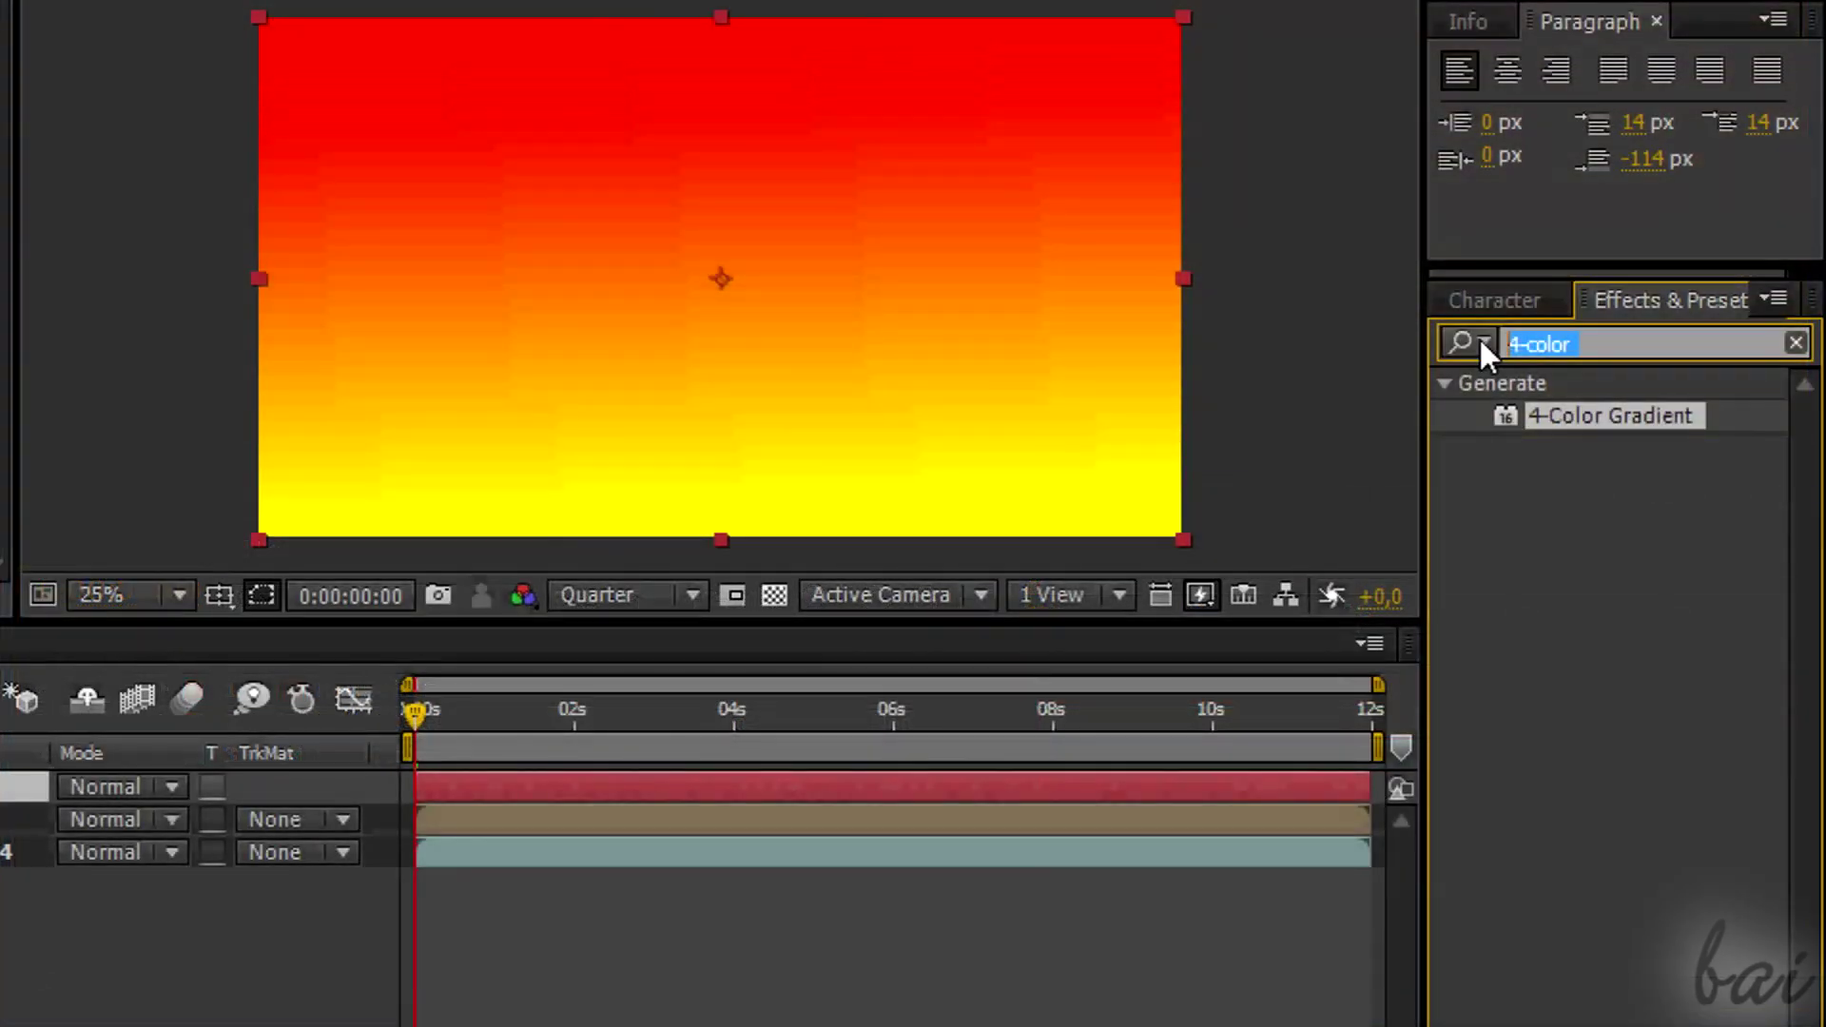
# Find Shatter in Effects & Presets and apply it to Red Solid 1
pyautogui.write('shatter')
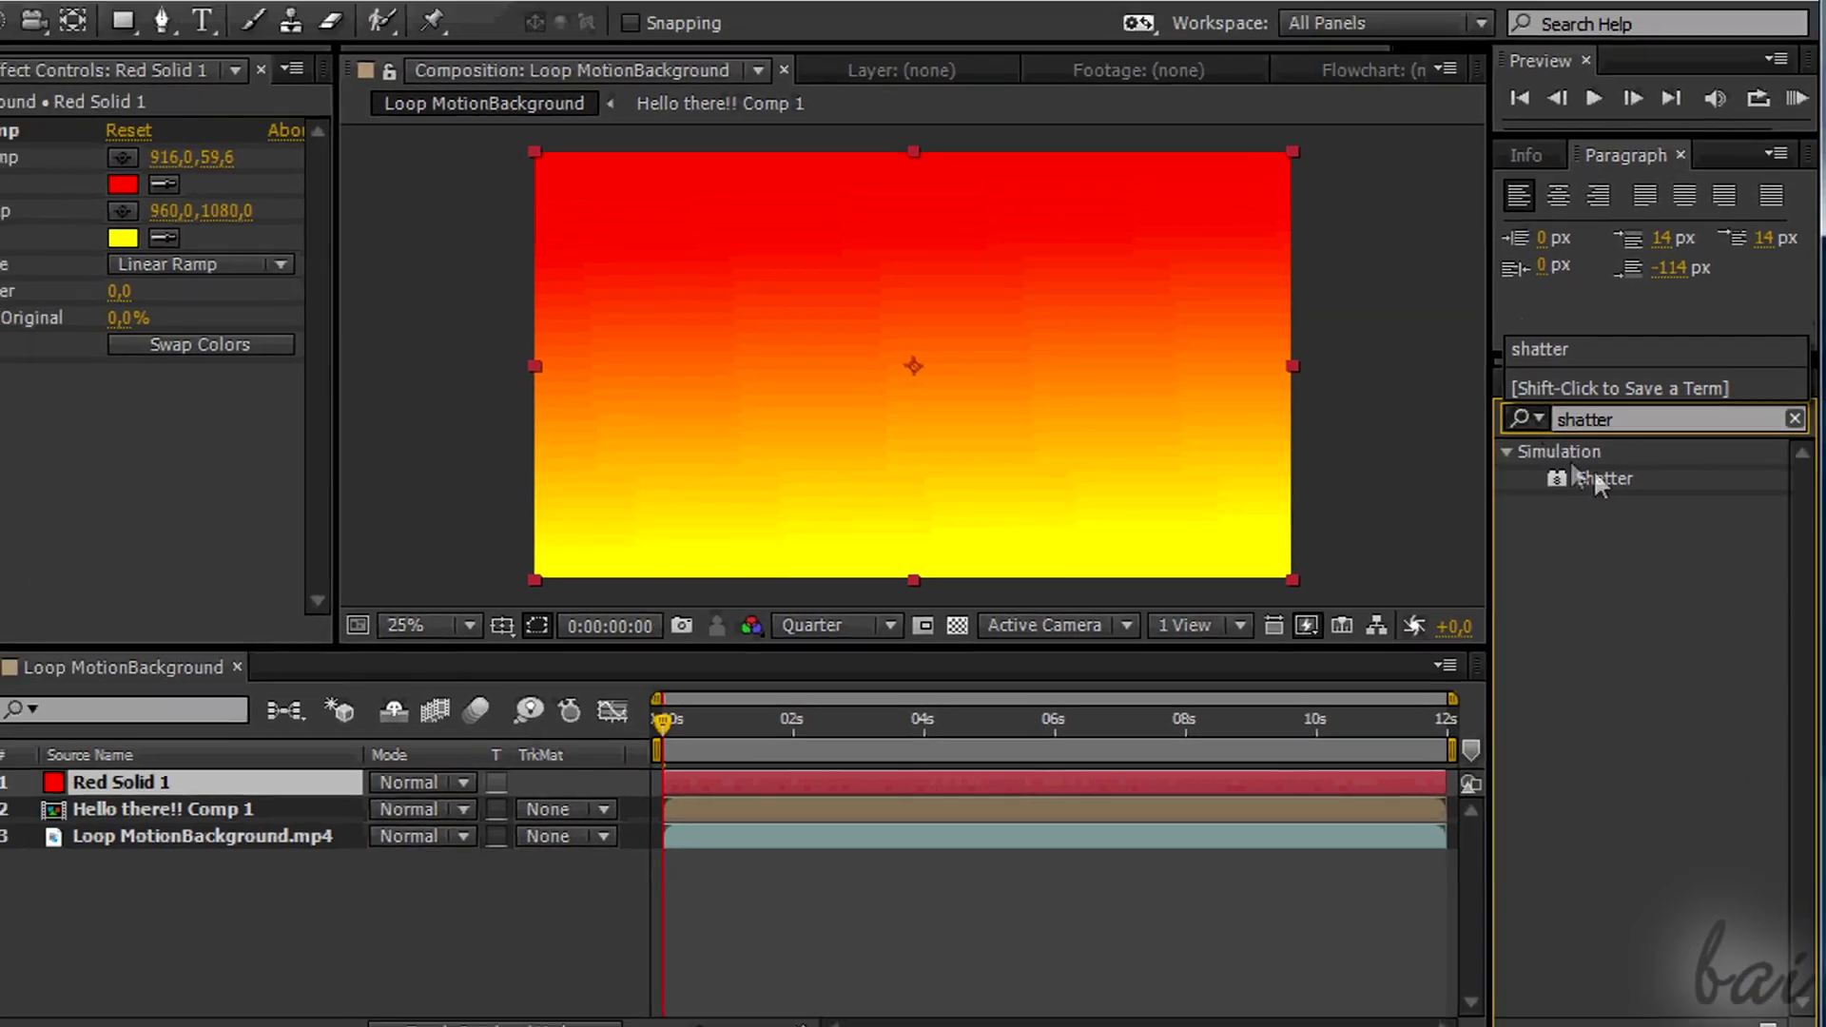
pyautogui.click(1571, 430)
pyautogui.moveTo(1627, 518); pyautogui.dragTo(306, 784)
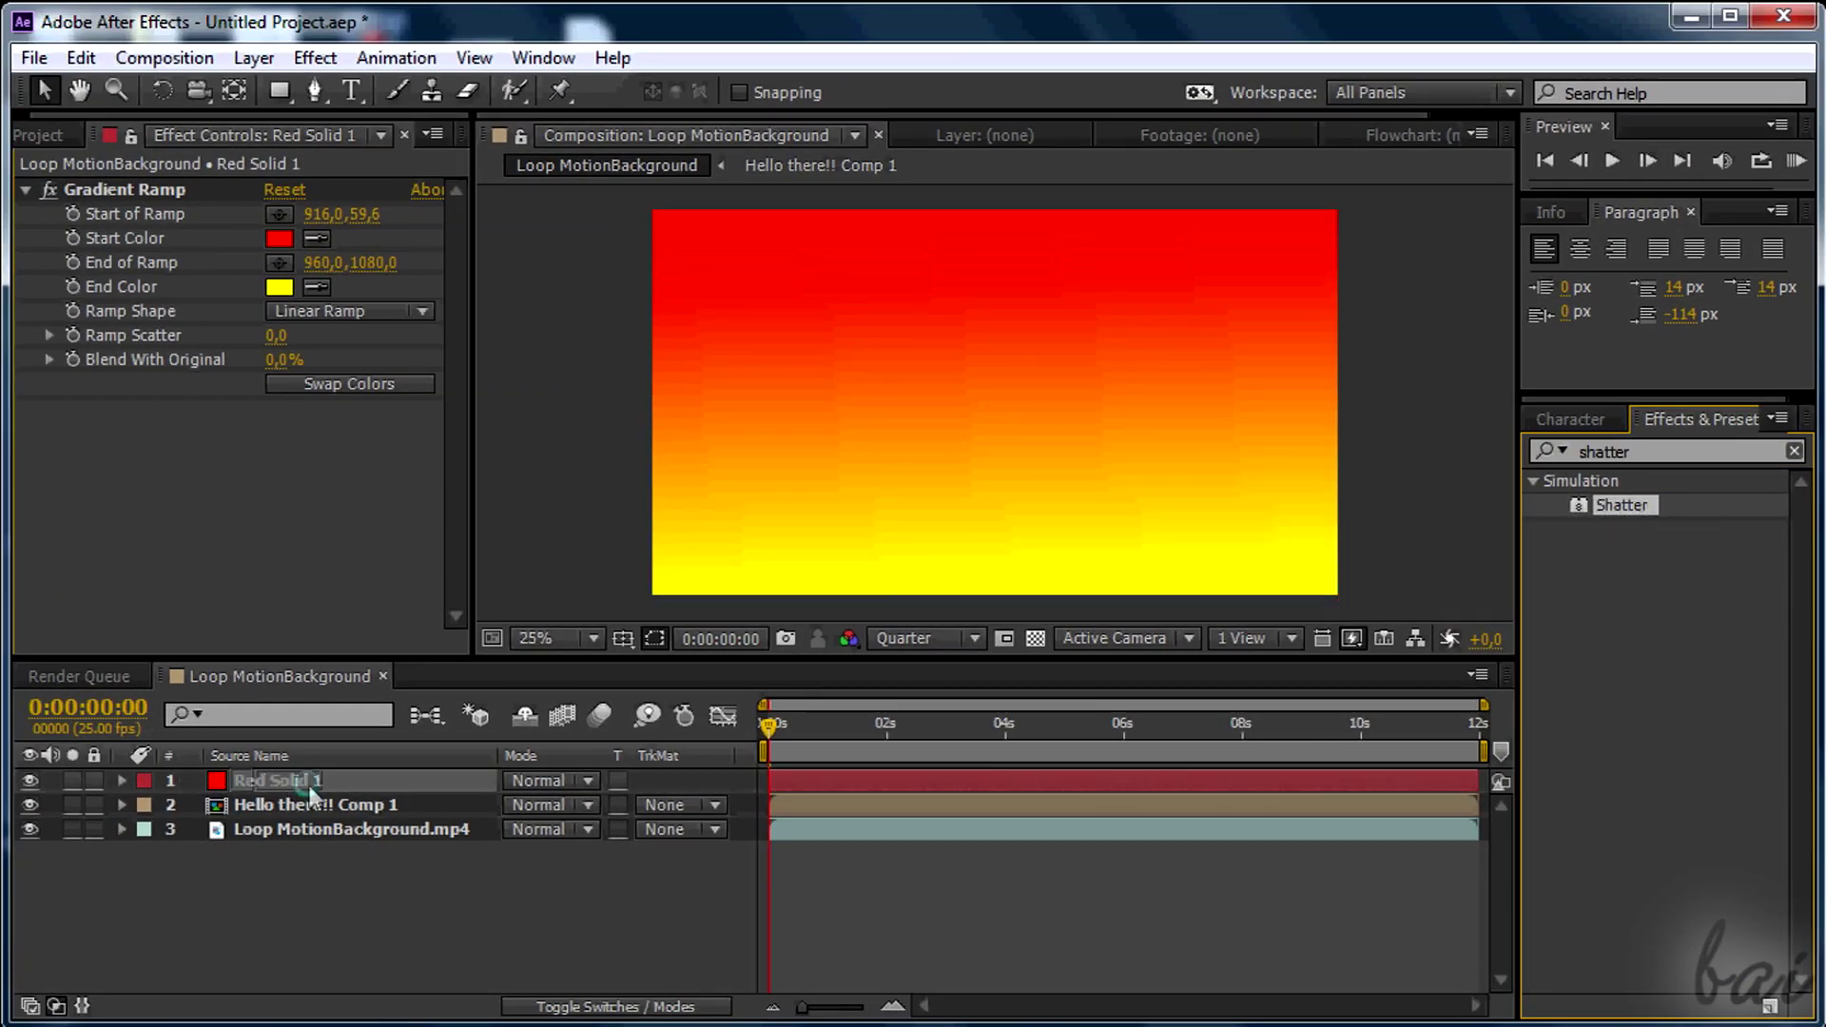
# Scrub and RAM-preview the bricks breaking apart, then stop playback near the start
pyautogui.moveTo(770, 726); pyautogui.dragTo(799, 730)
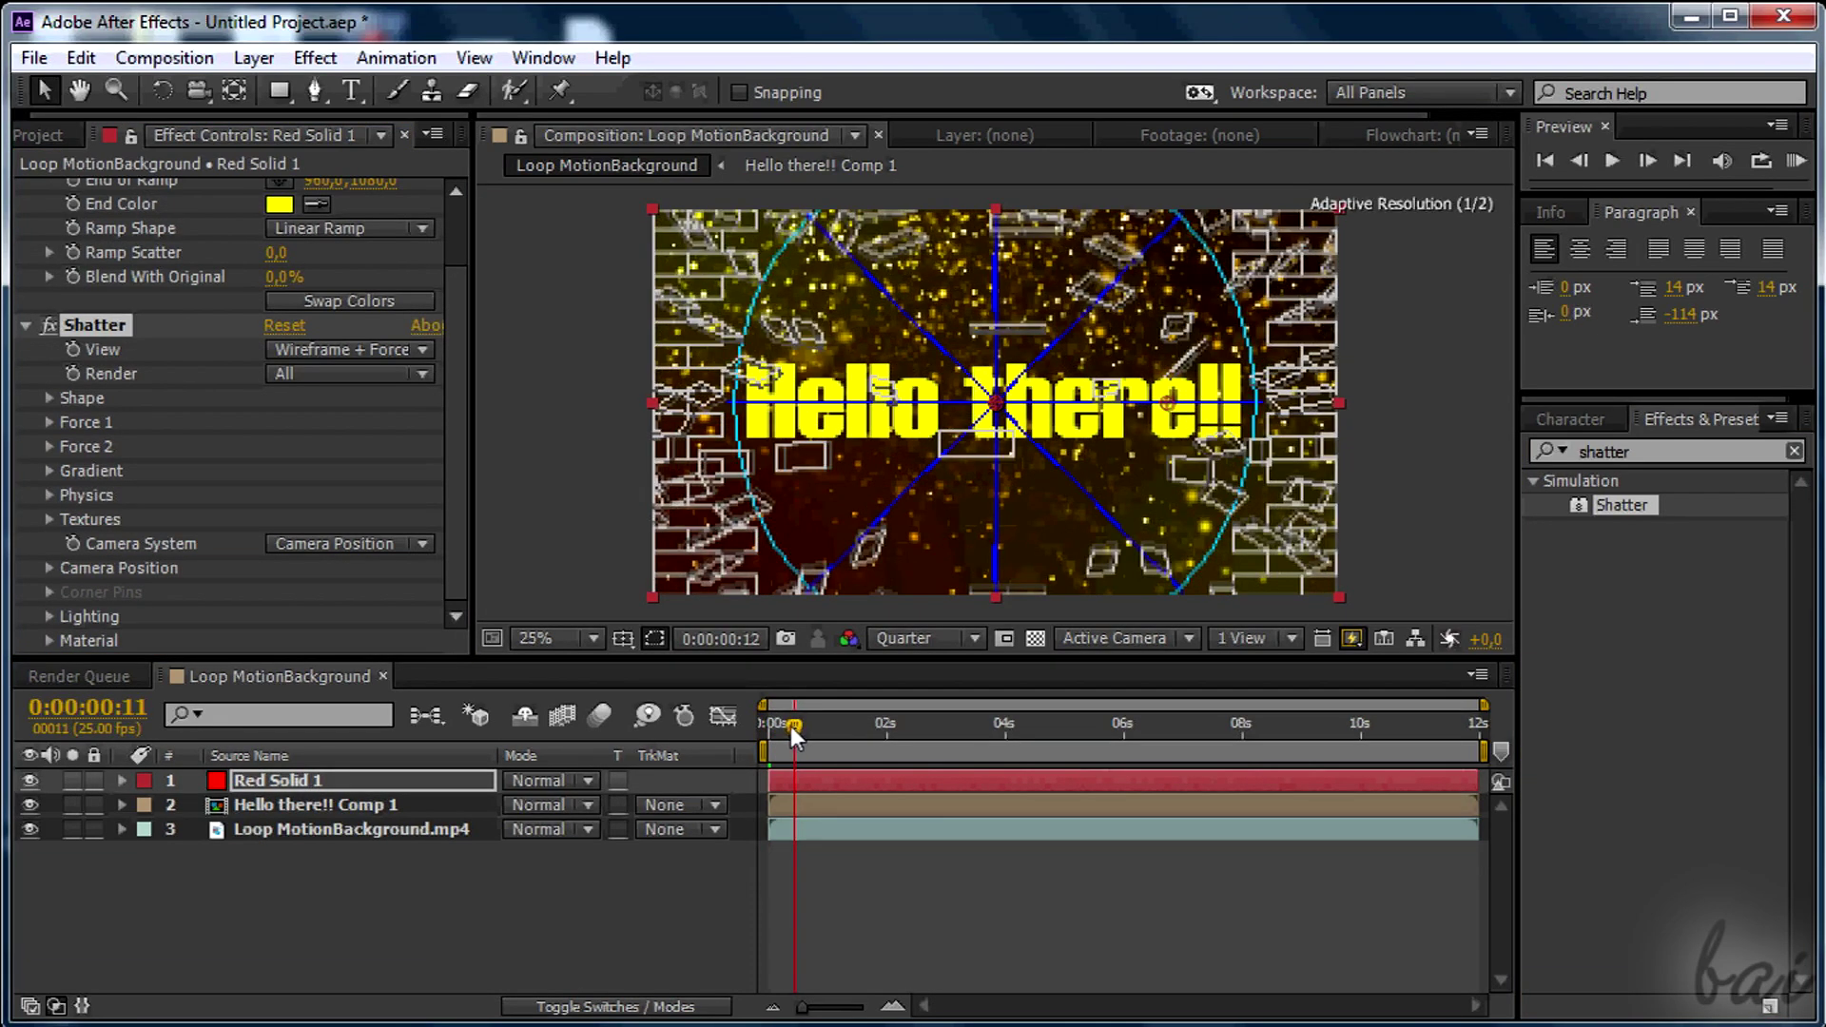
pyautogui.press('KP_0')
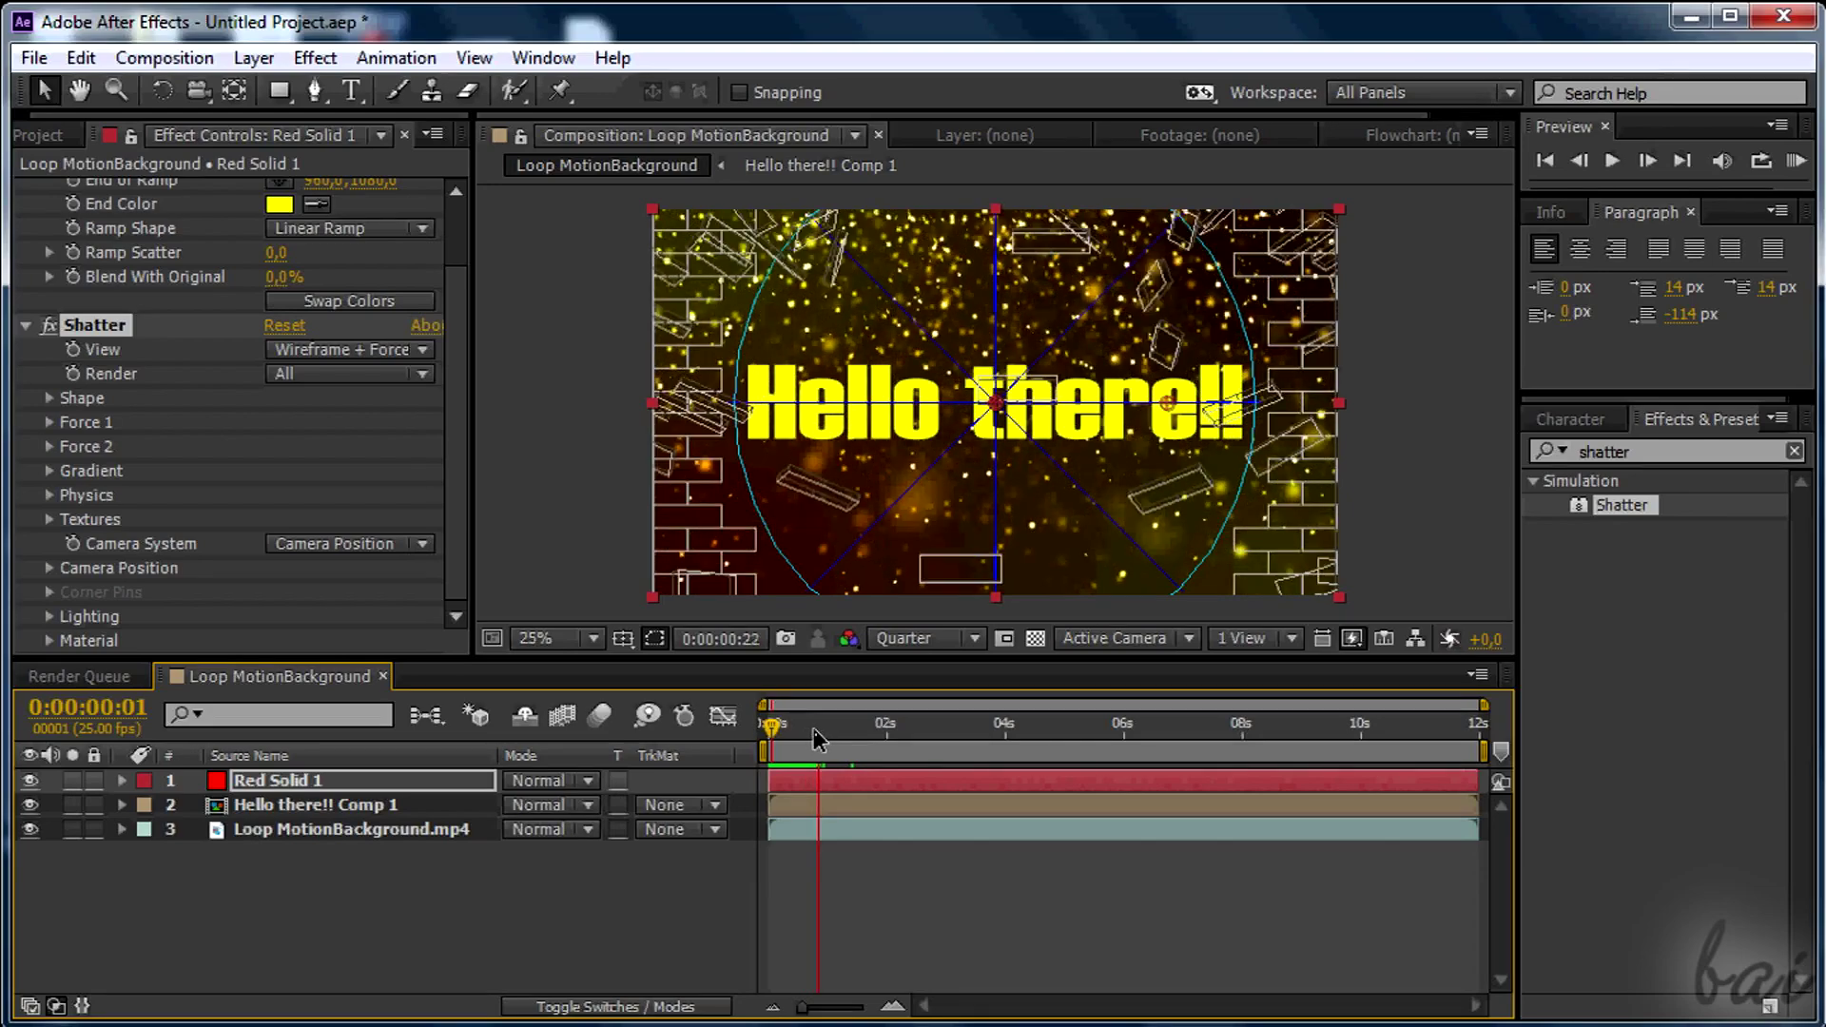
pyautogui.click(775, 729)
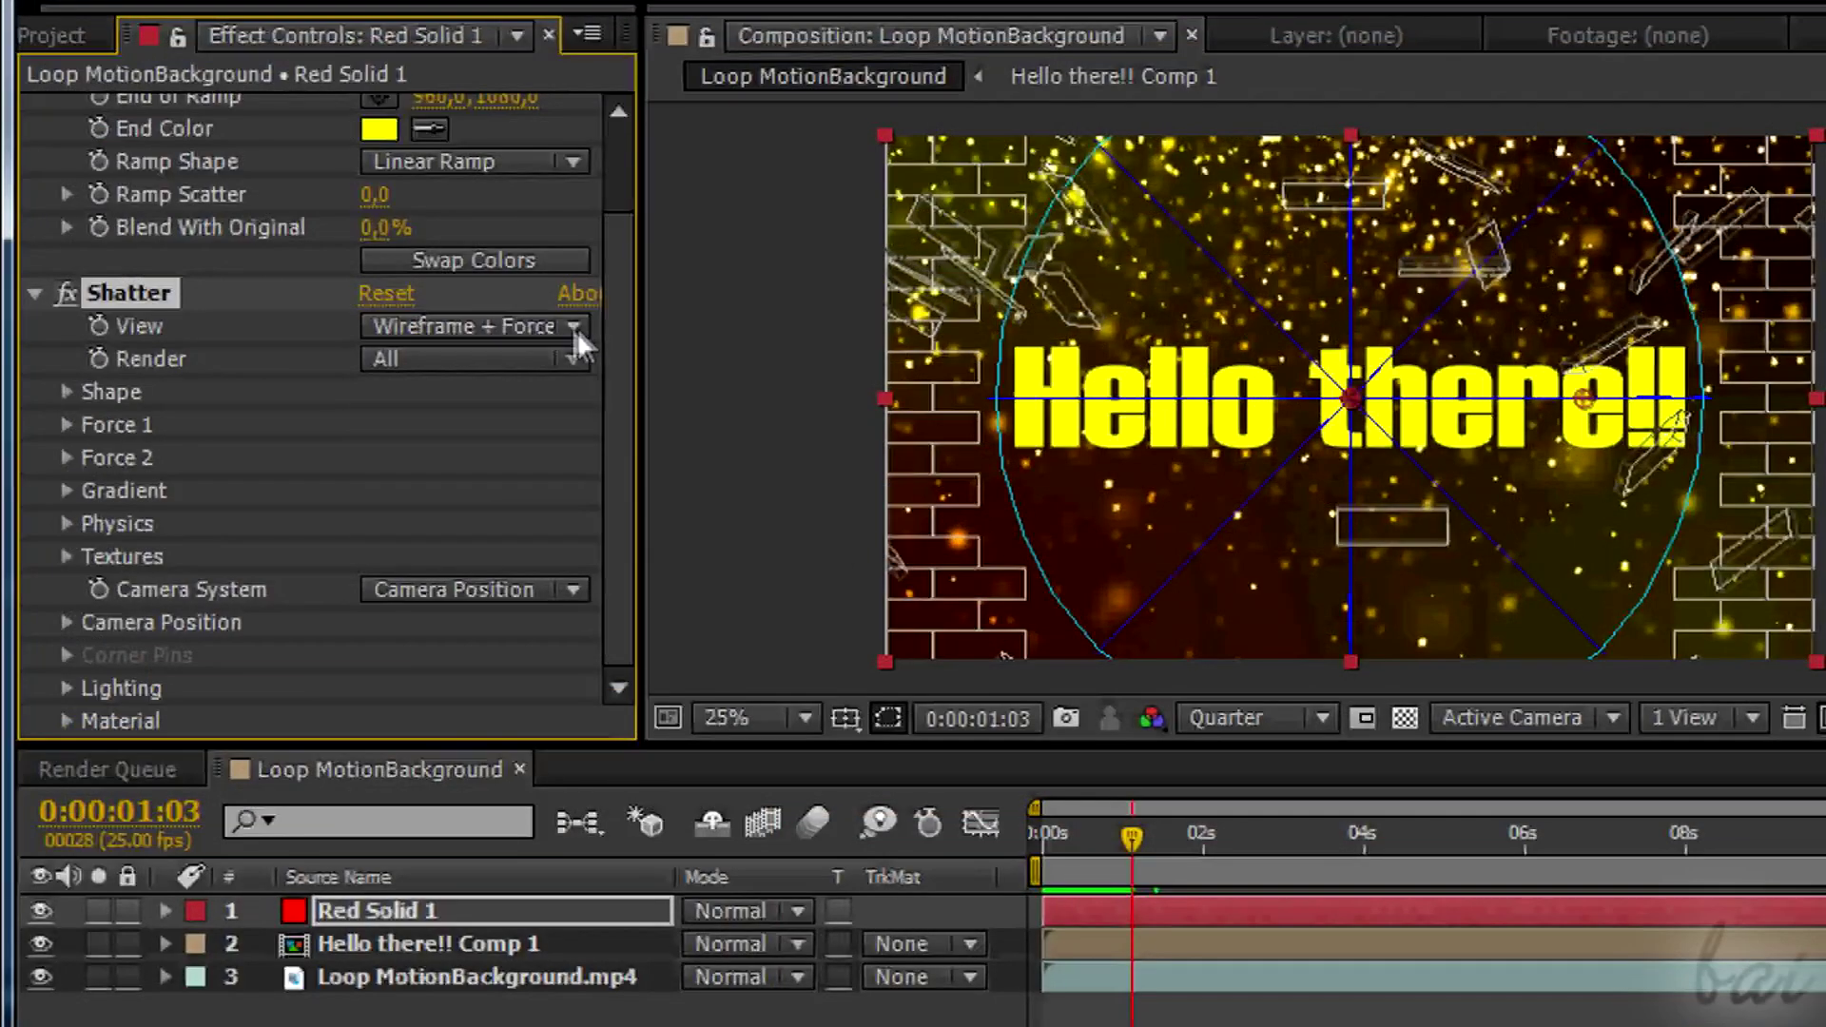
# Set Shatter View to Rendered, Pattern to Custom, and Custom Shatter Map to Hello there!! Comp 1
pyautogui.click(418, 349)
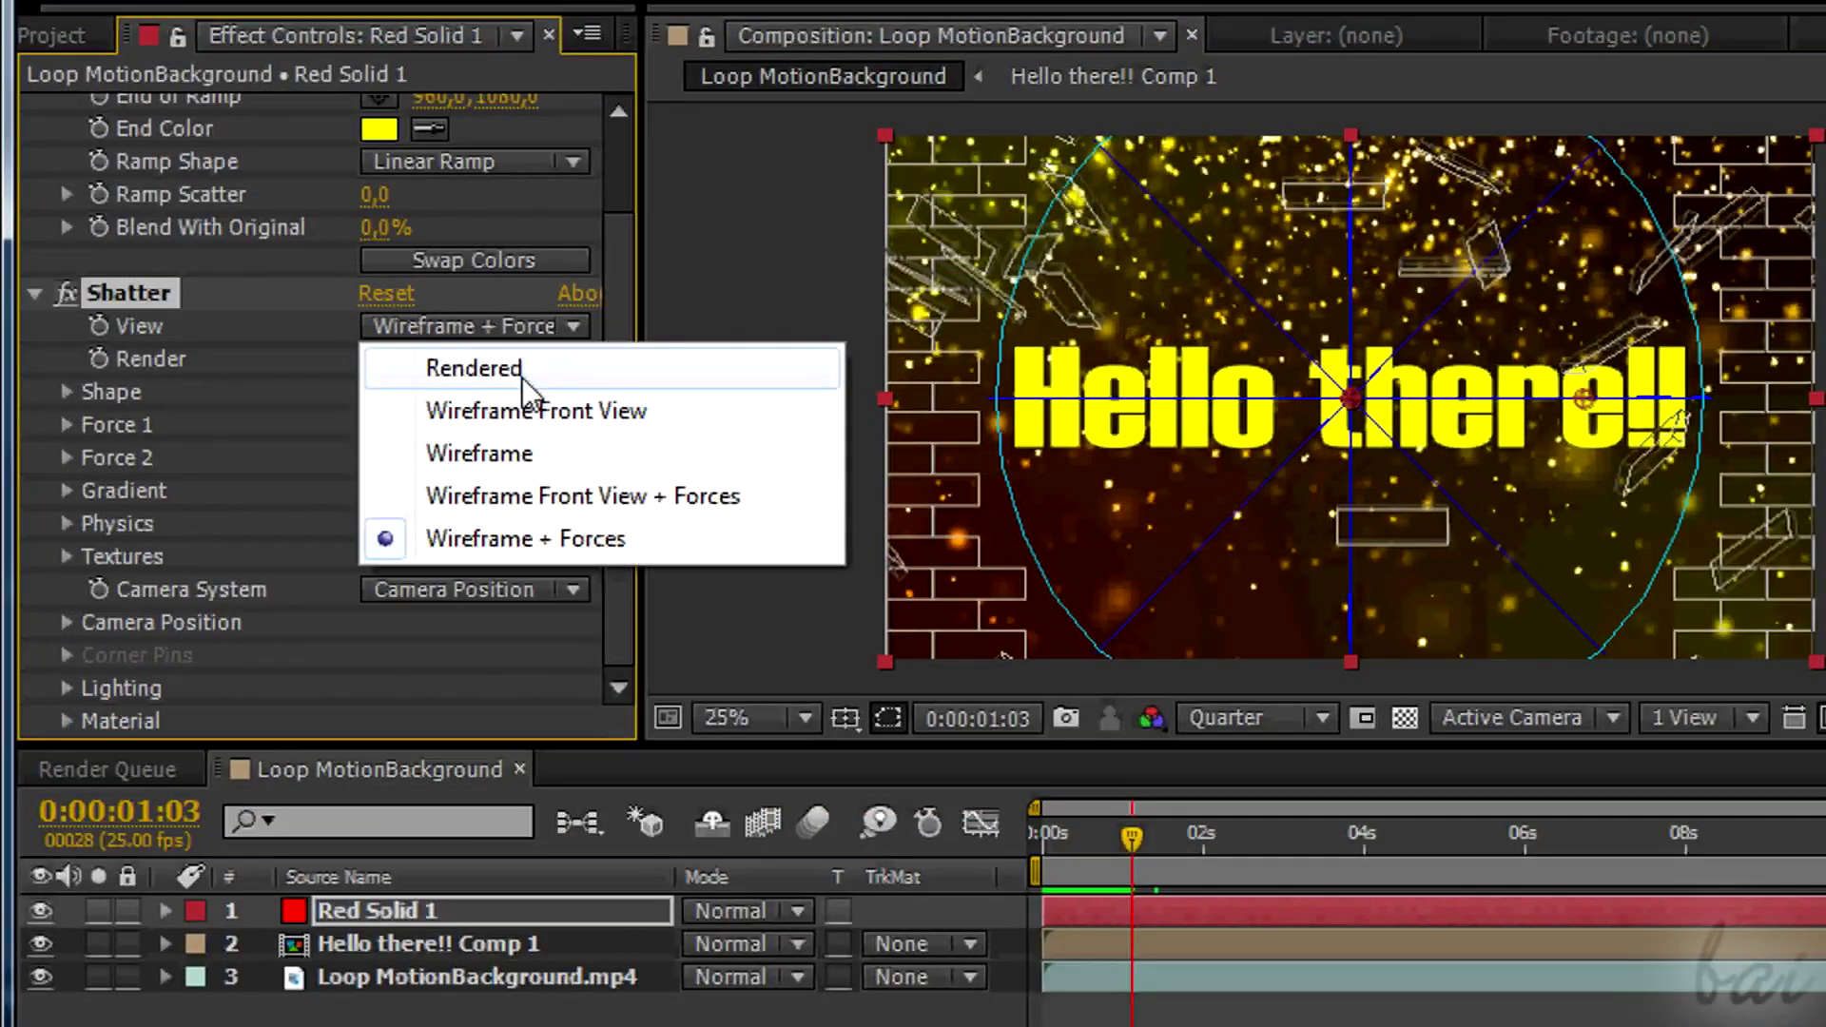
pyautogui.click(521, 371)
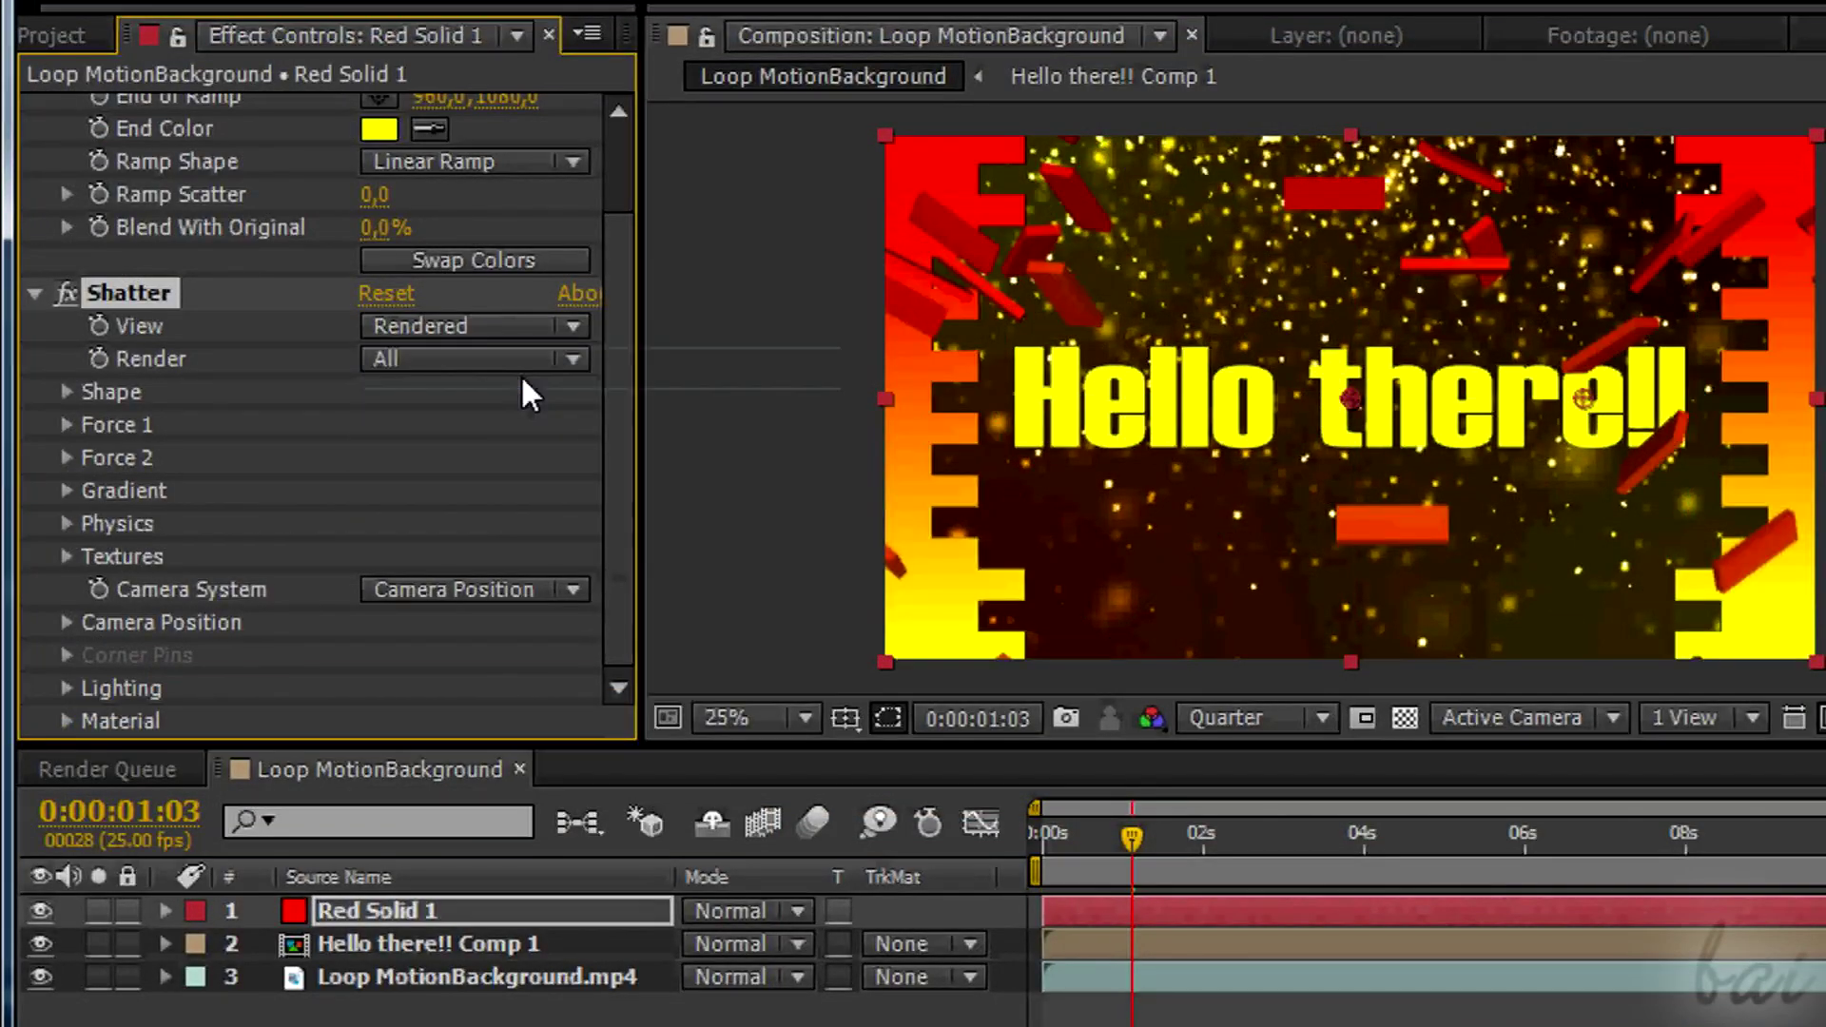
pyautogui.click(66, 392)
pyautogui.click(572, 428)
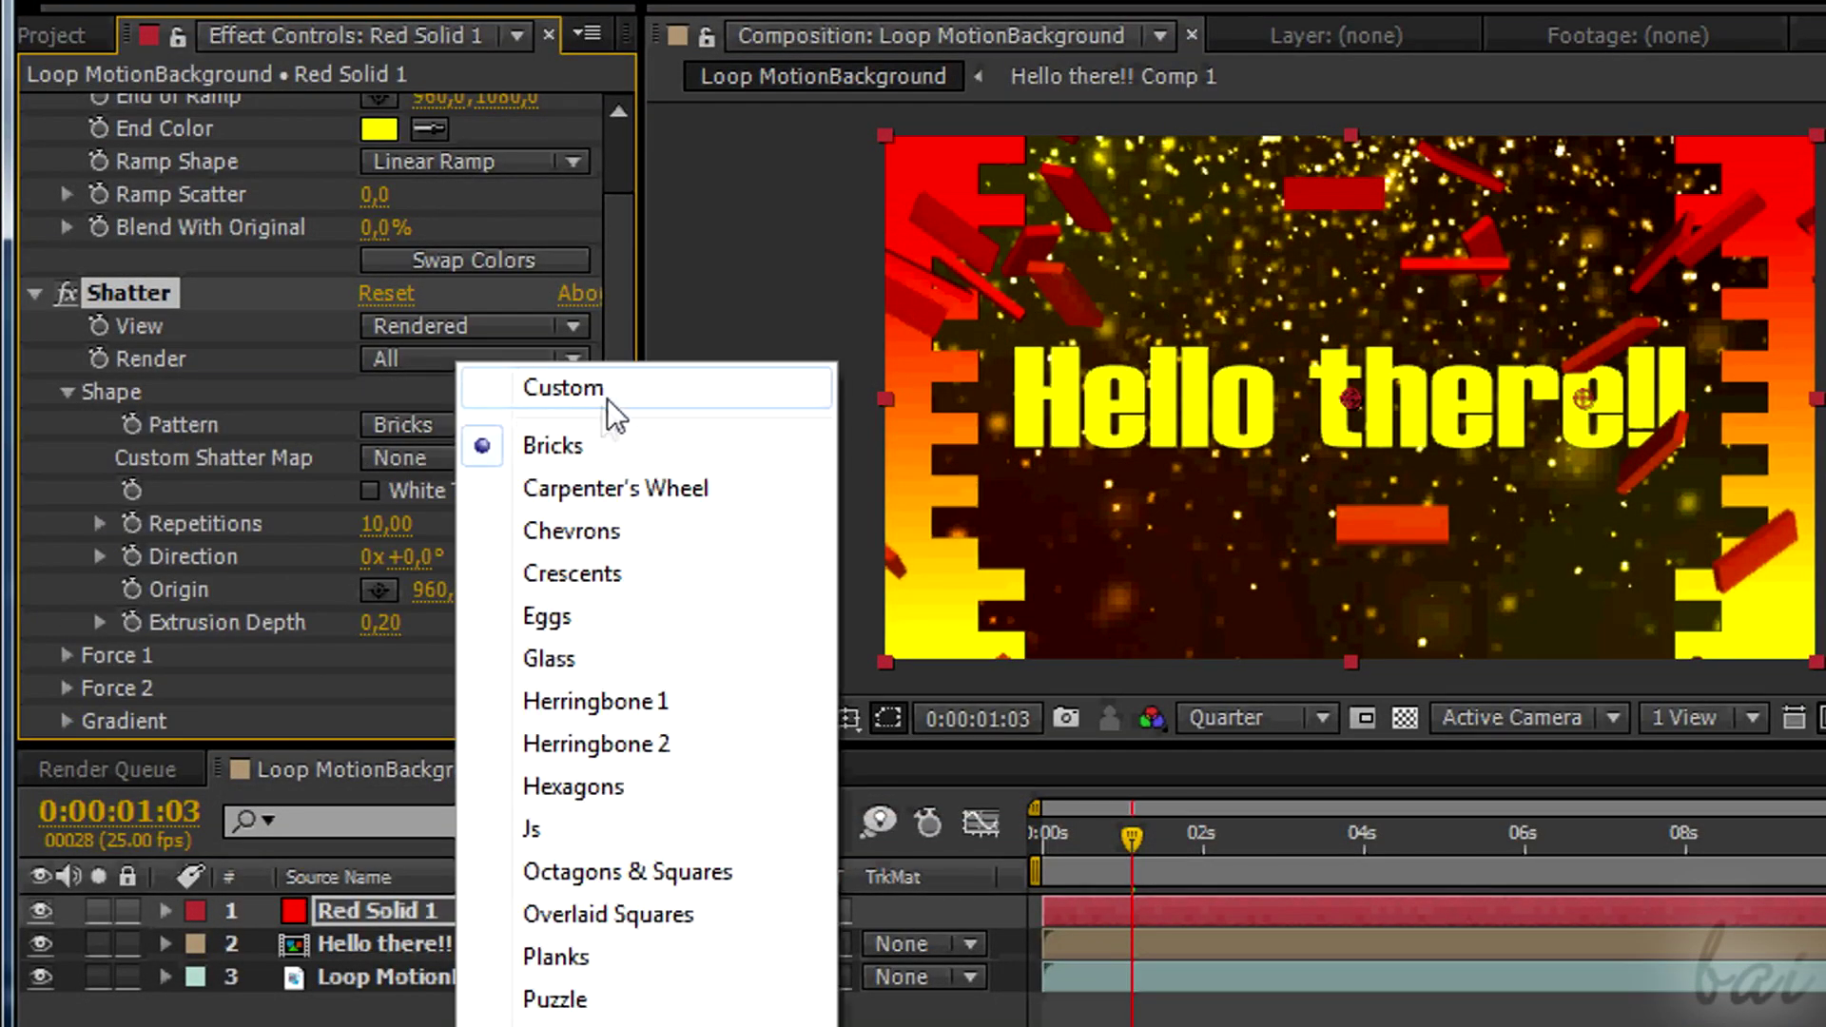
pyautogui.click(606, 392)
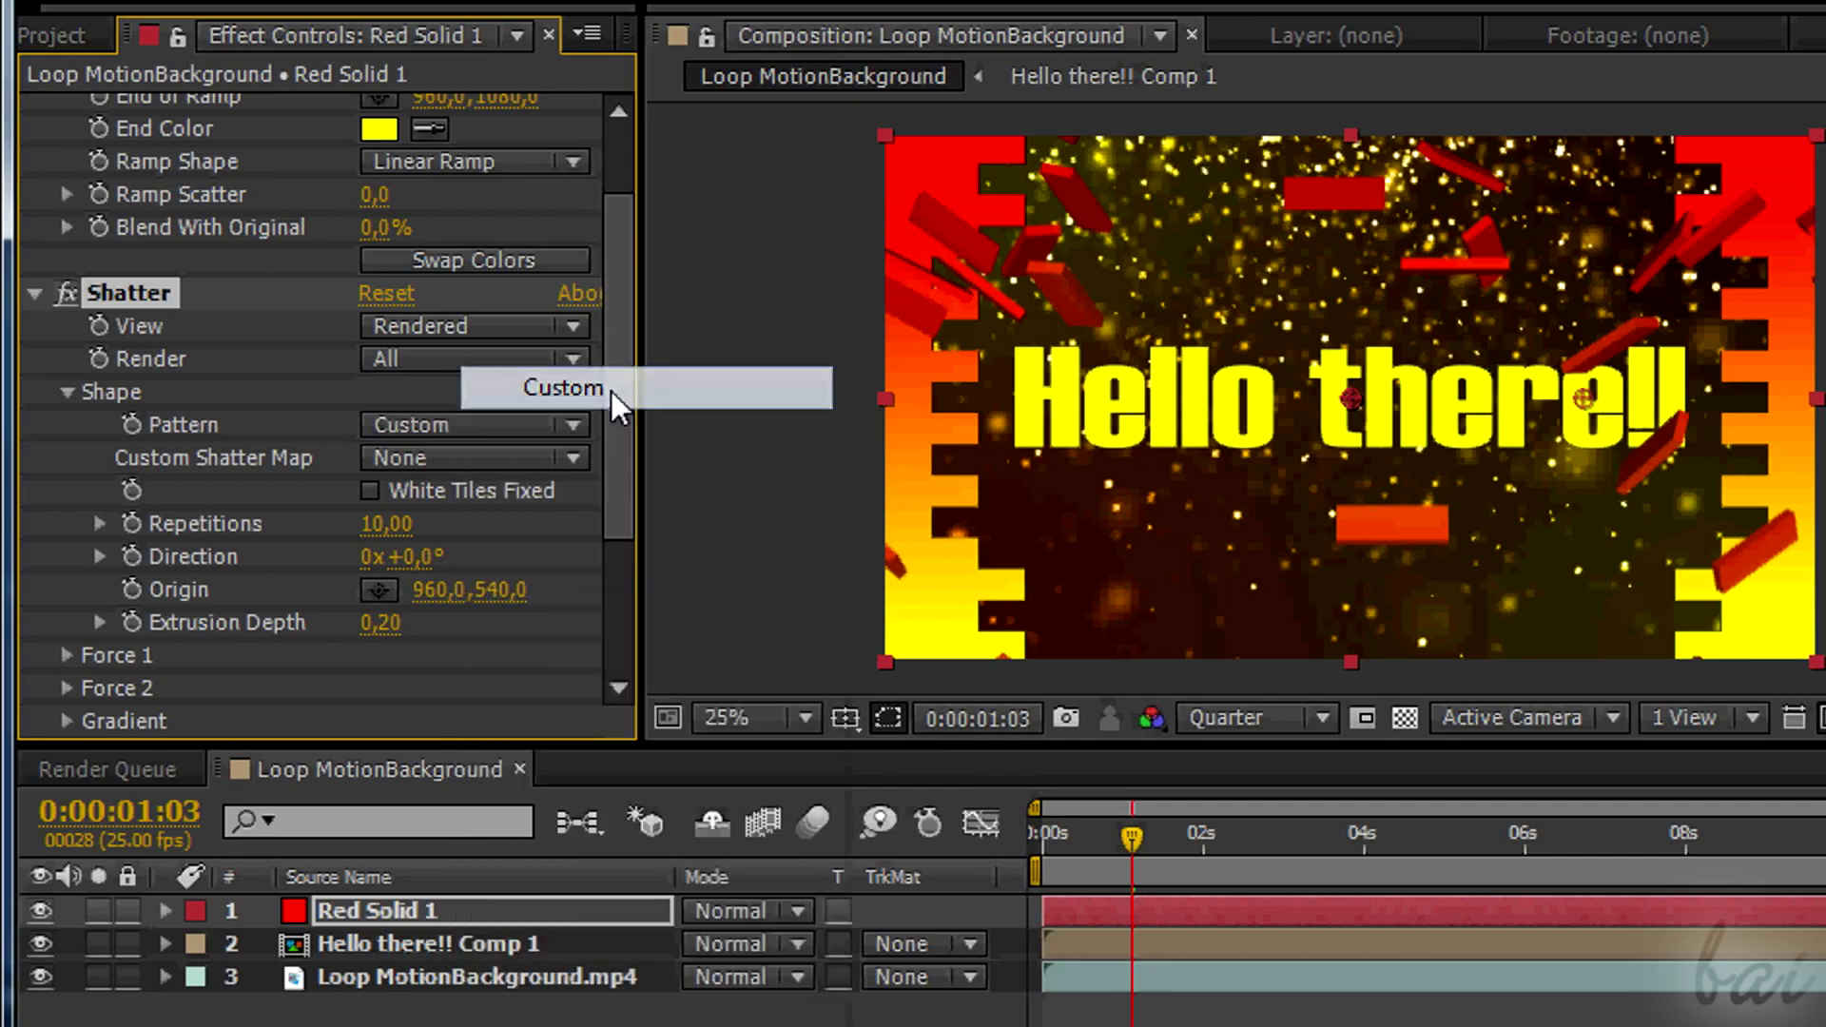
pyautogui.click(572, 456)
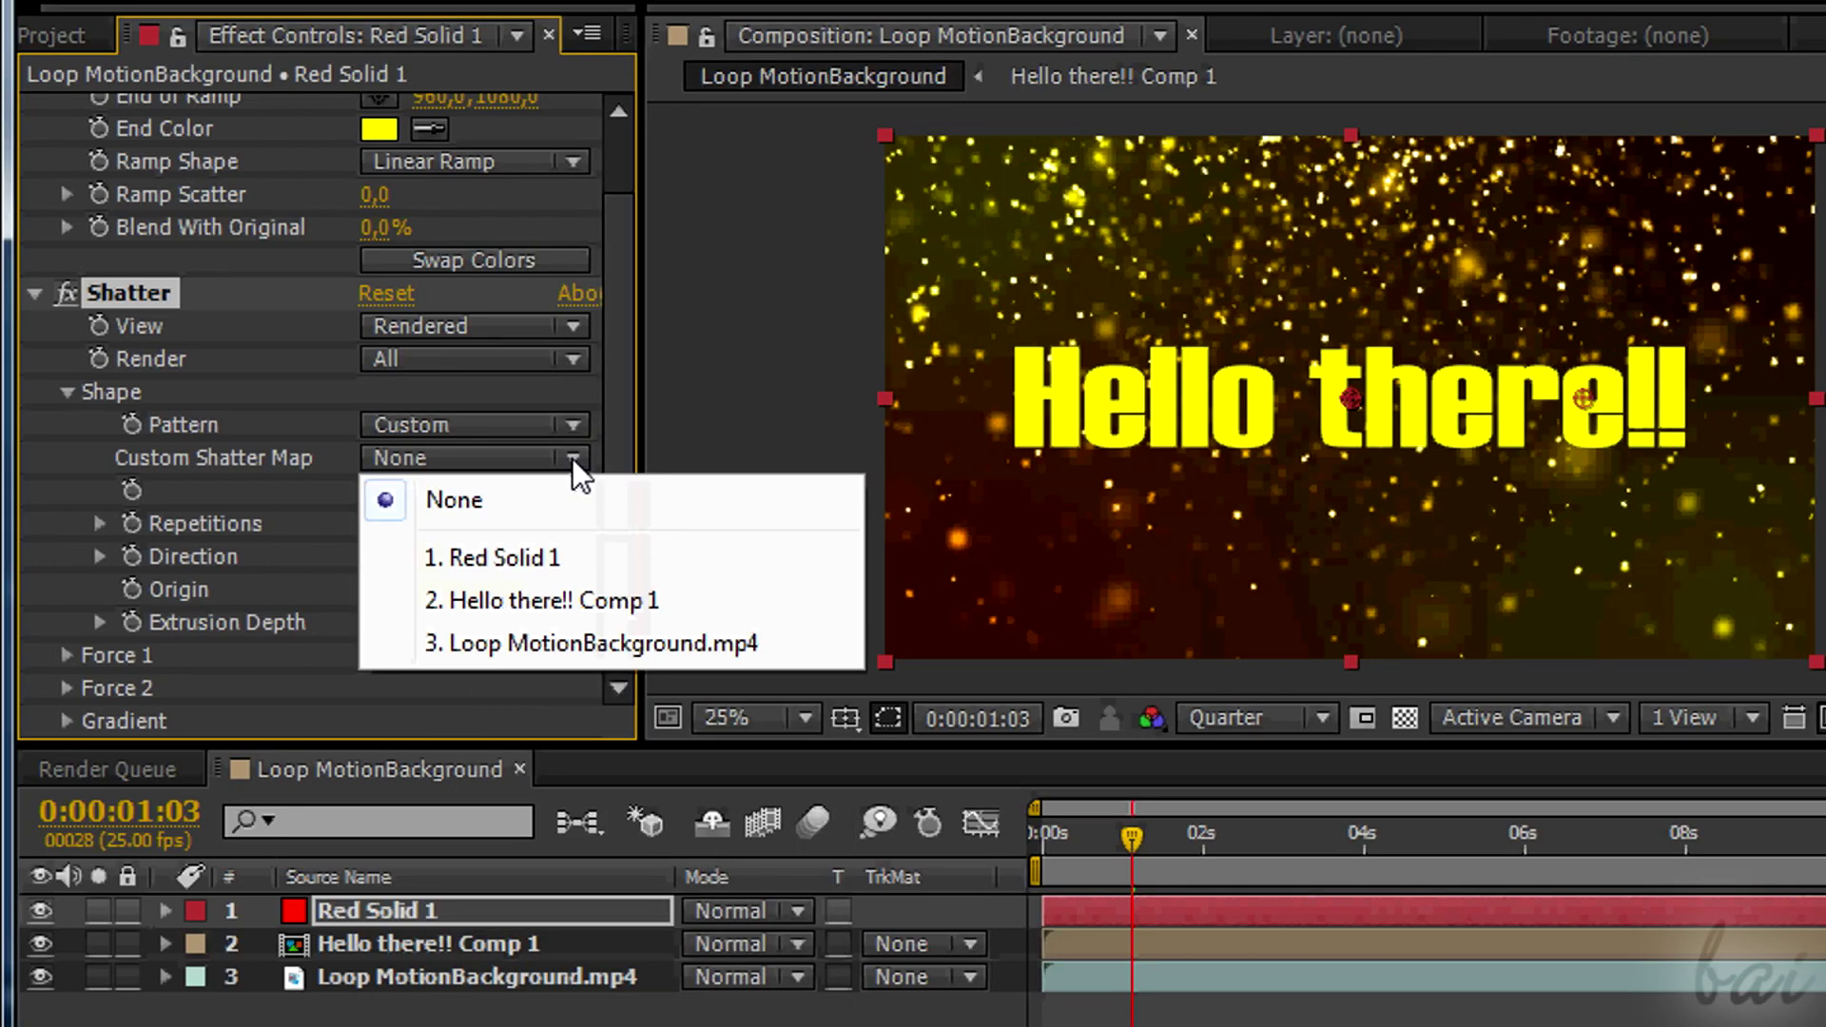
pyautogui.click(580, 596)
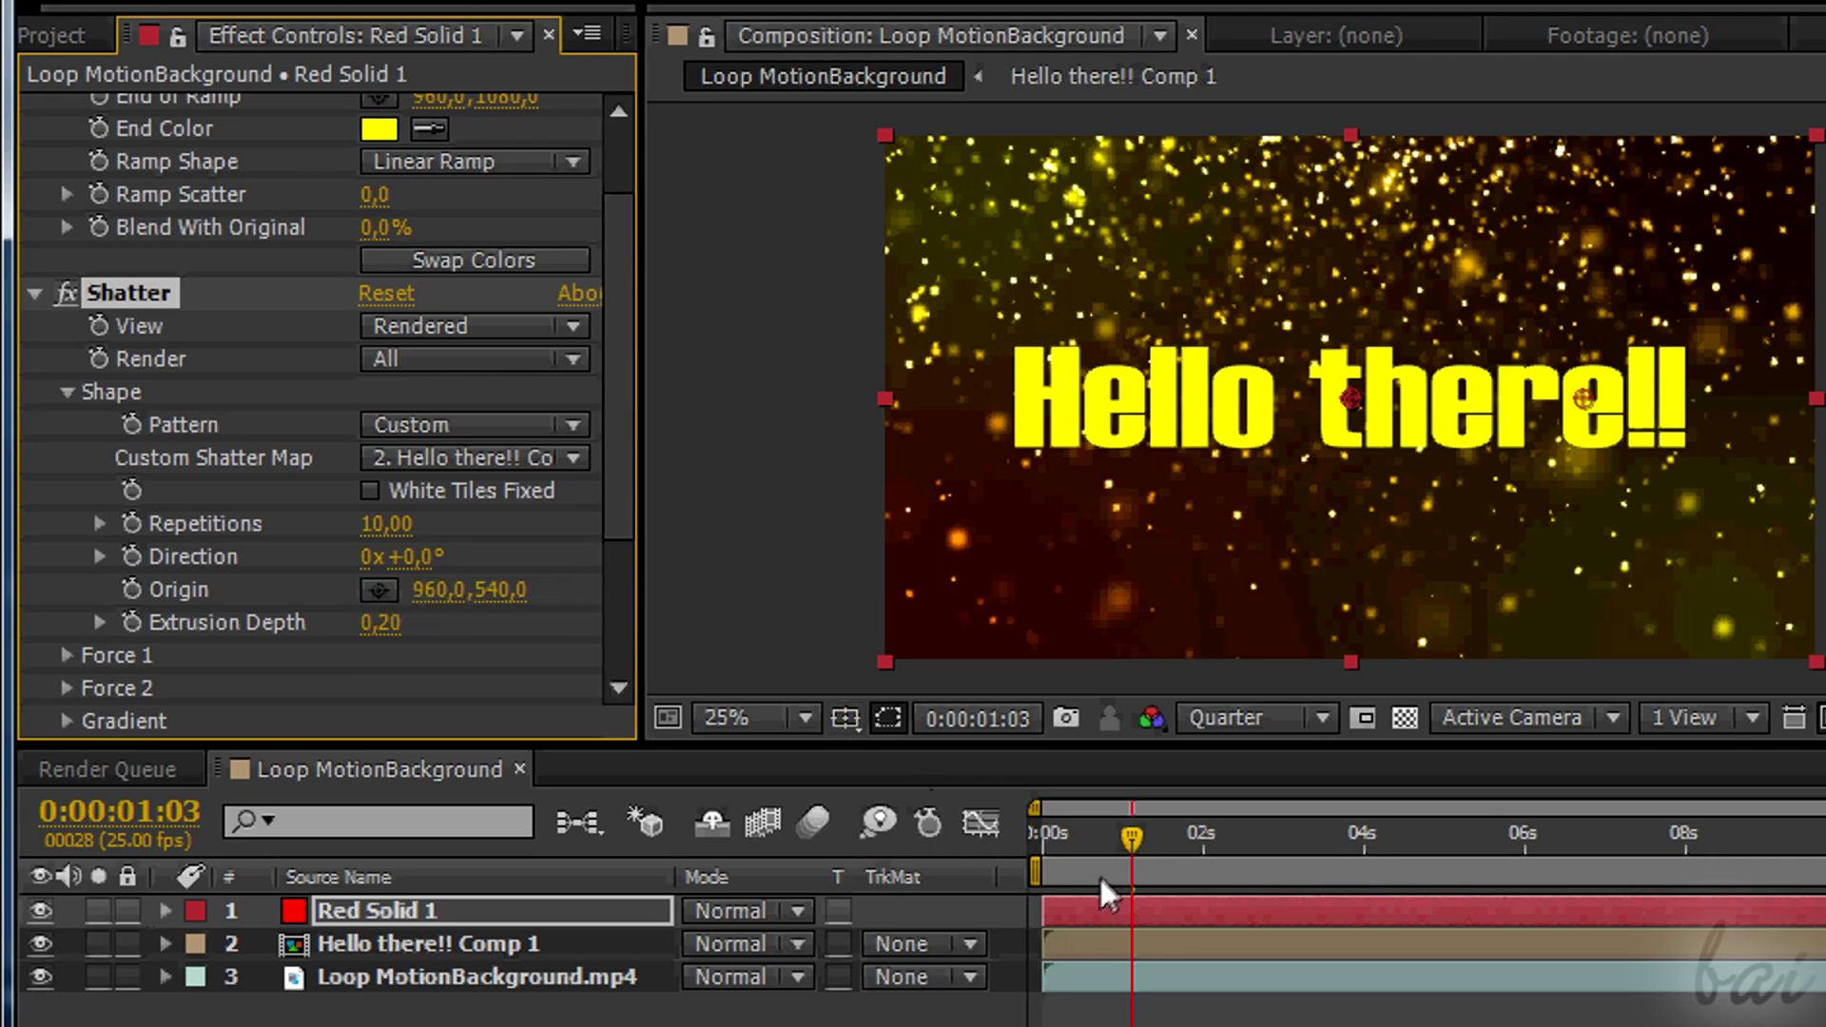
pyautogui.moveTo(1111, 837); pyautogui.dragTo(991, 837)
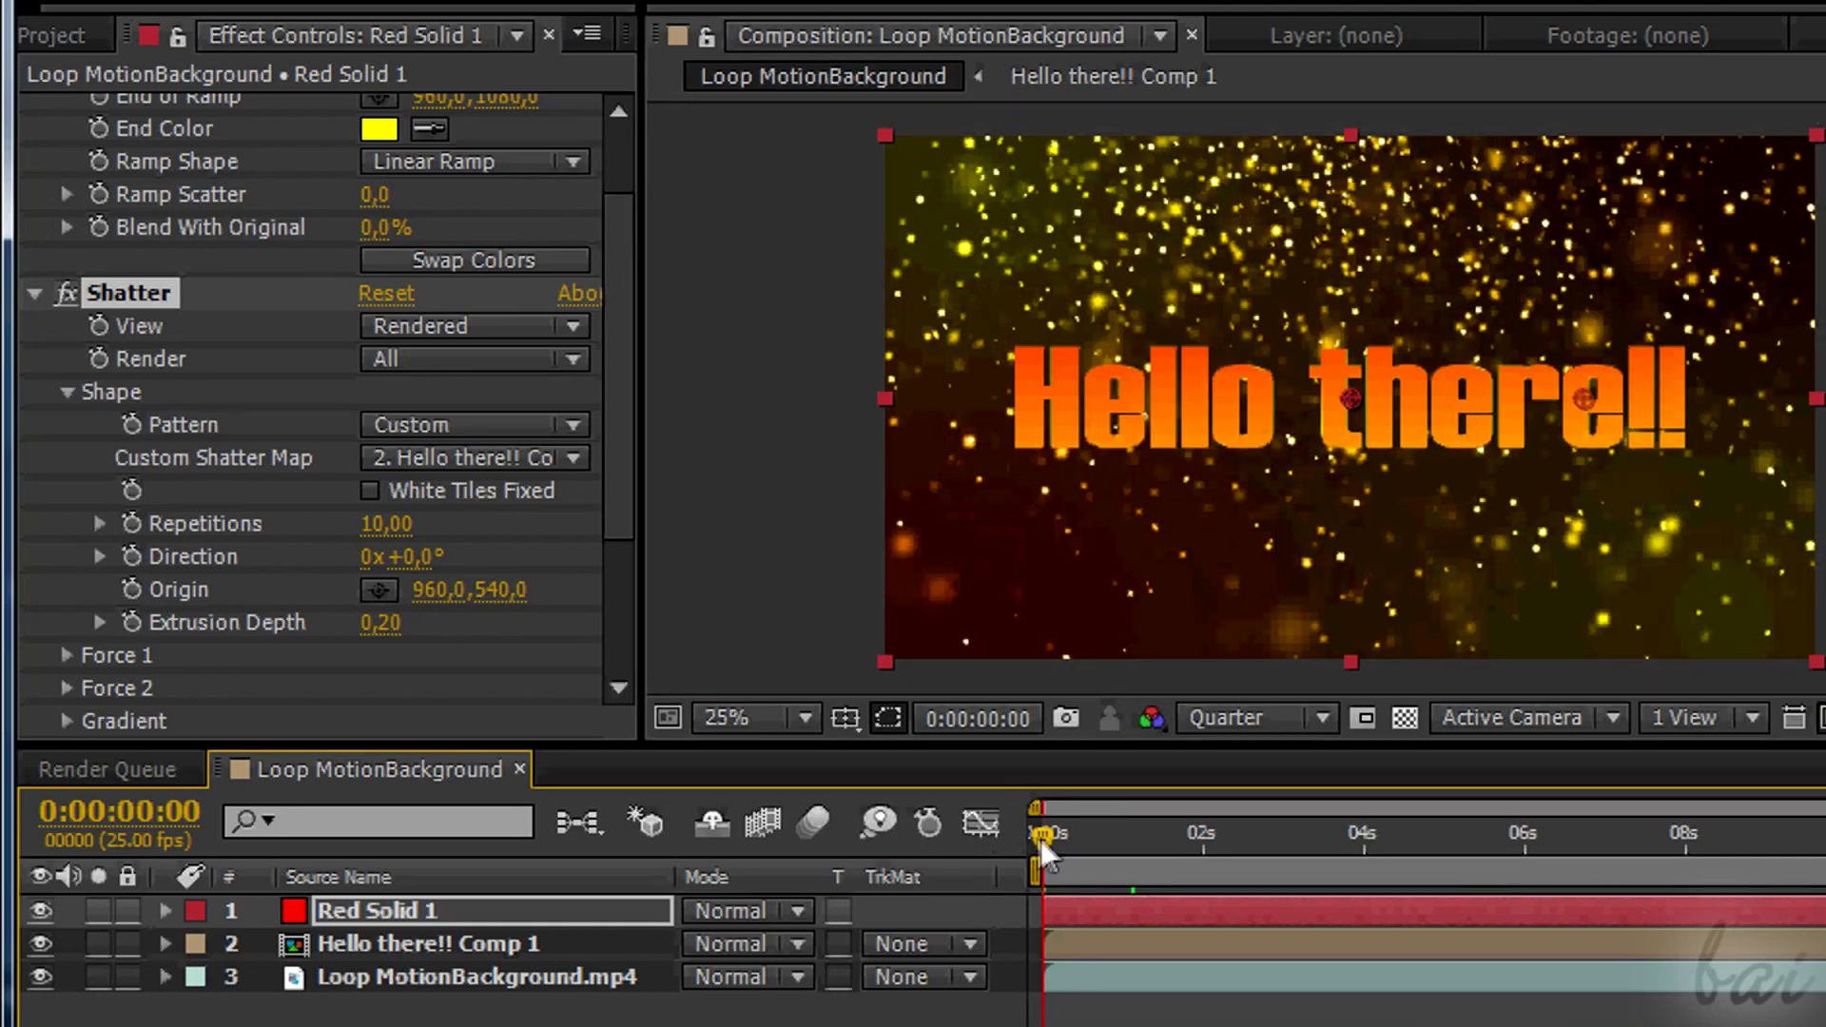
# Expand Shatter's Force 1 and raise its Depth to 9,41, then play a few frames
pyautogui.moveTo(1042, 843)
pyautogui.mouseDown()
pyautogui.moveTo(1097, 839)
pyautogui.moveTo(1047, 839)
pyautogui.mouseUp()
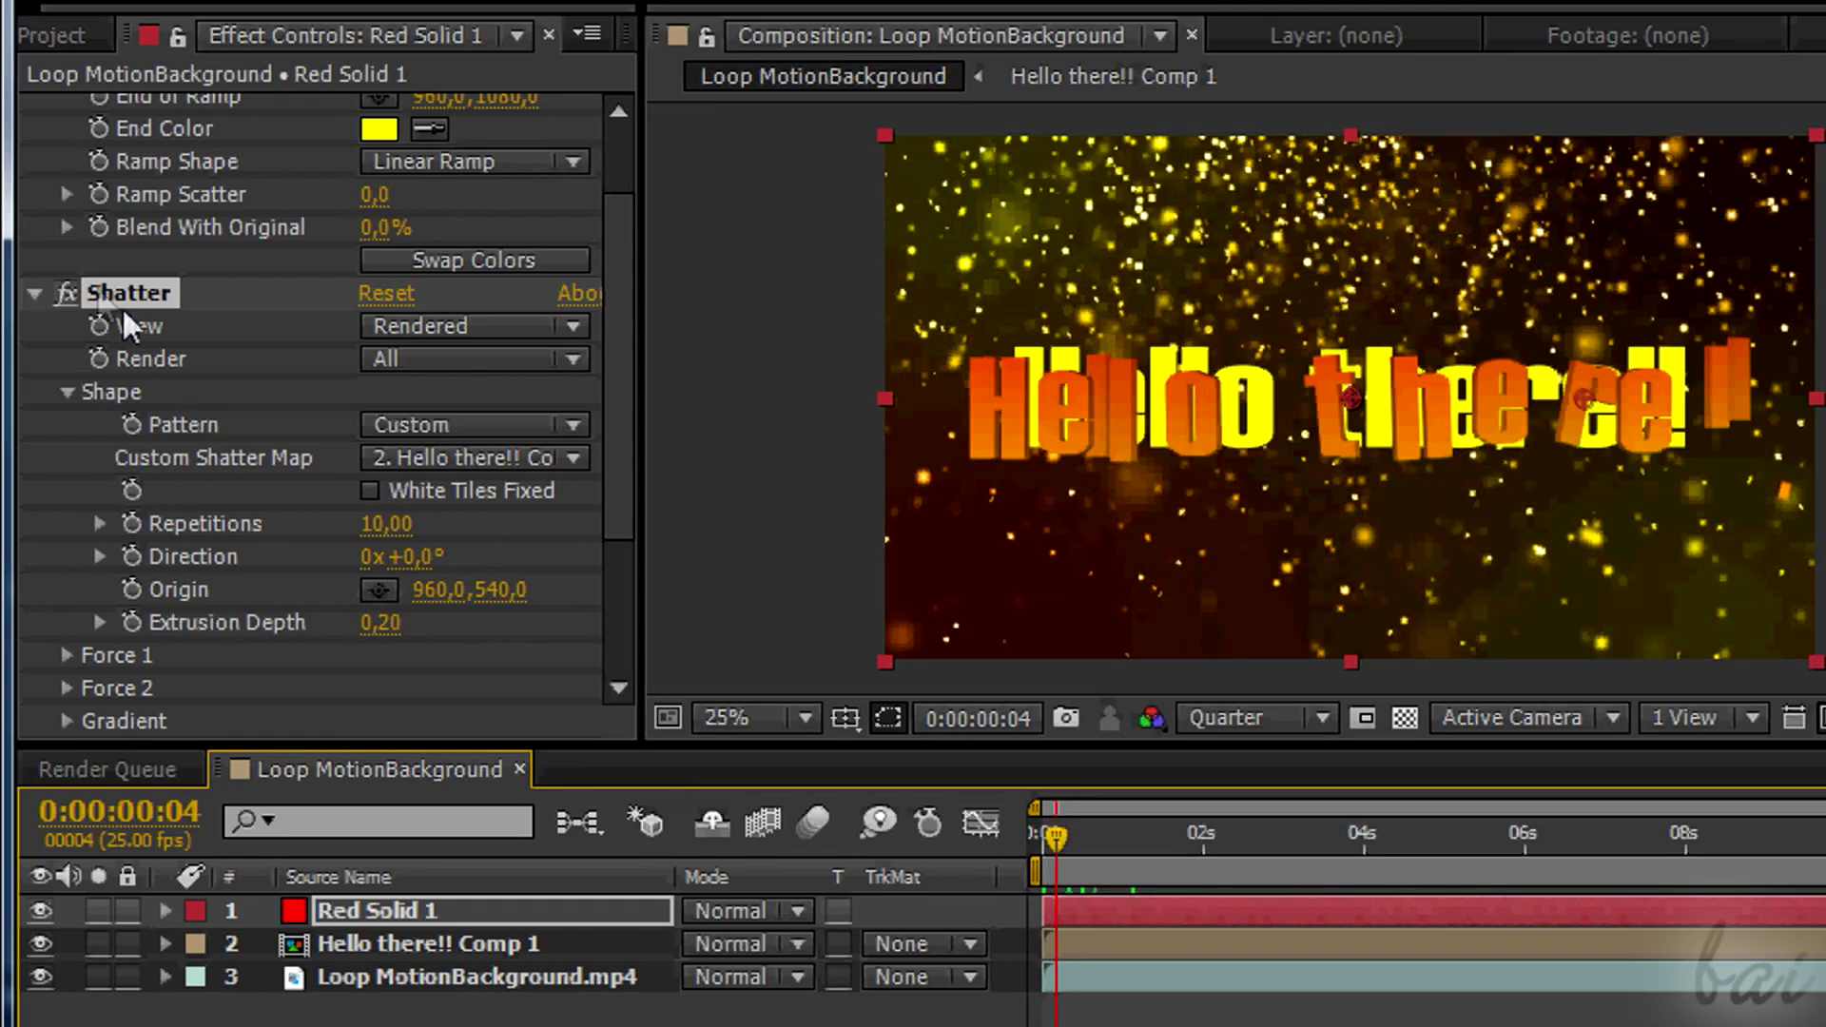
pyautogui.click(67, 655)
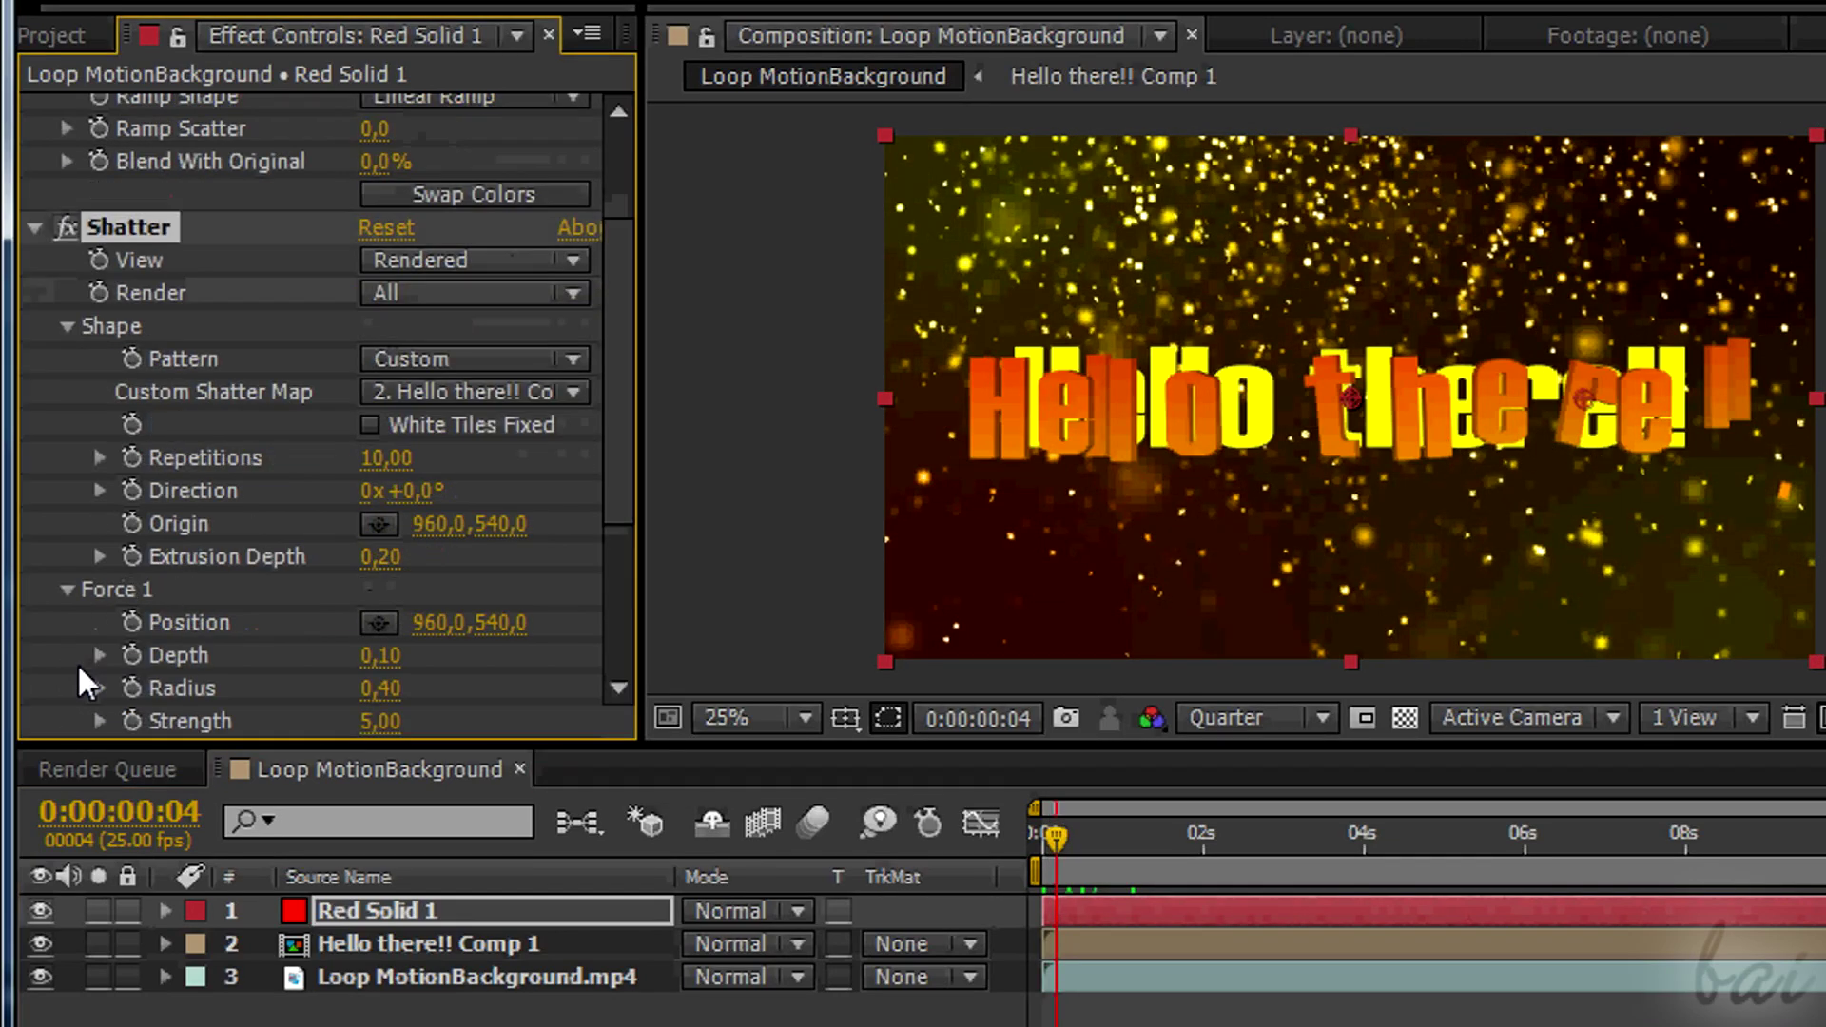
pyautogui.scroll(-4, 533, 637)
pyautogui.moveTo(386, 490); pyautogui.dragTo(570, 488)
pyautogui.moveTo(961, 517); pyautogui.dragTo(1127, 575)
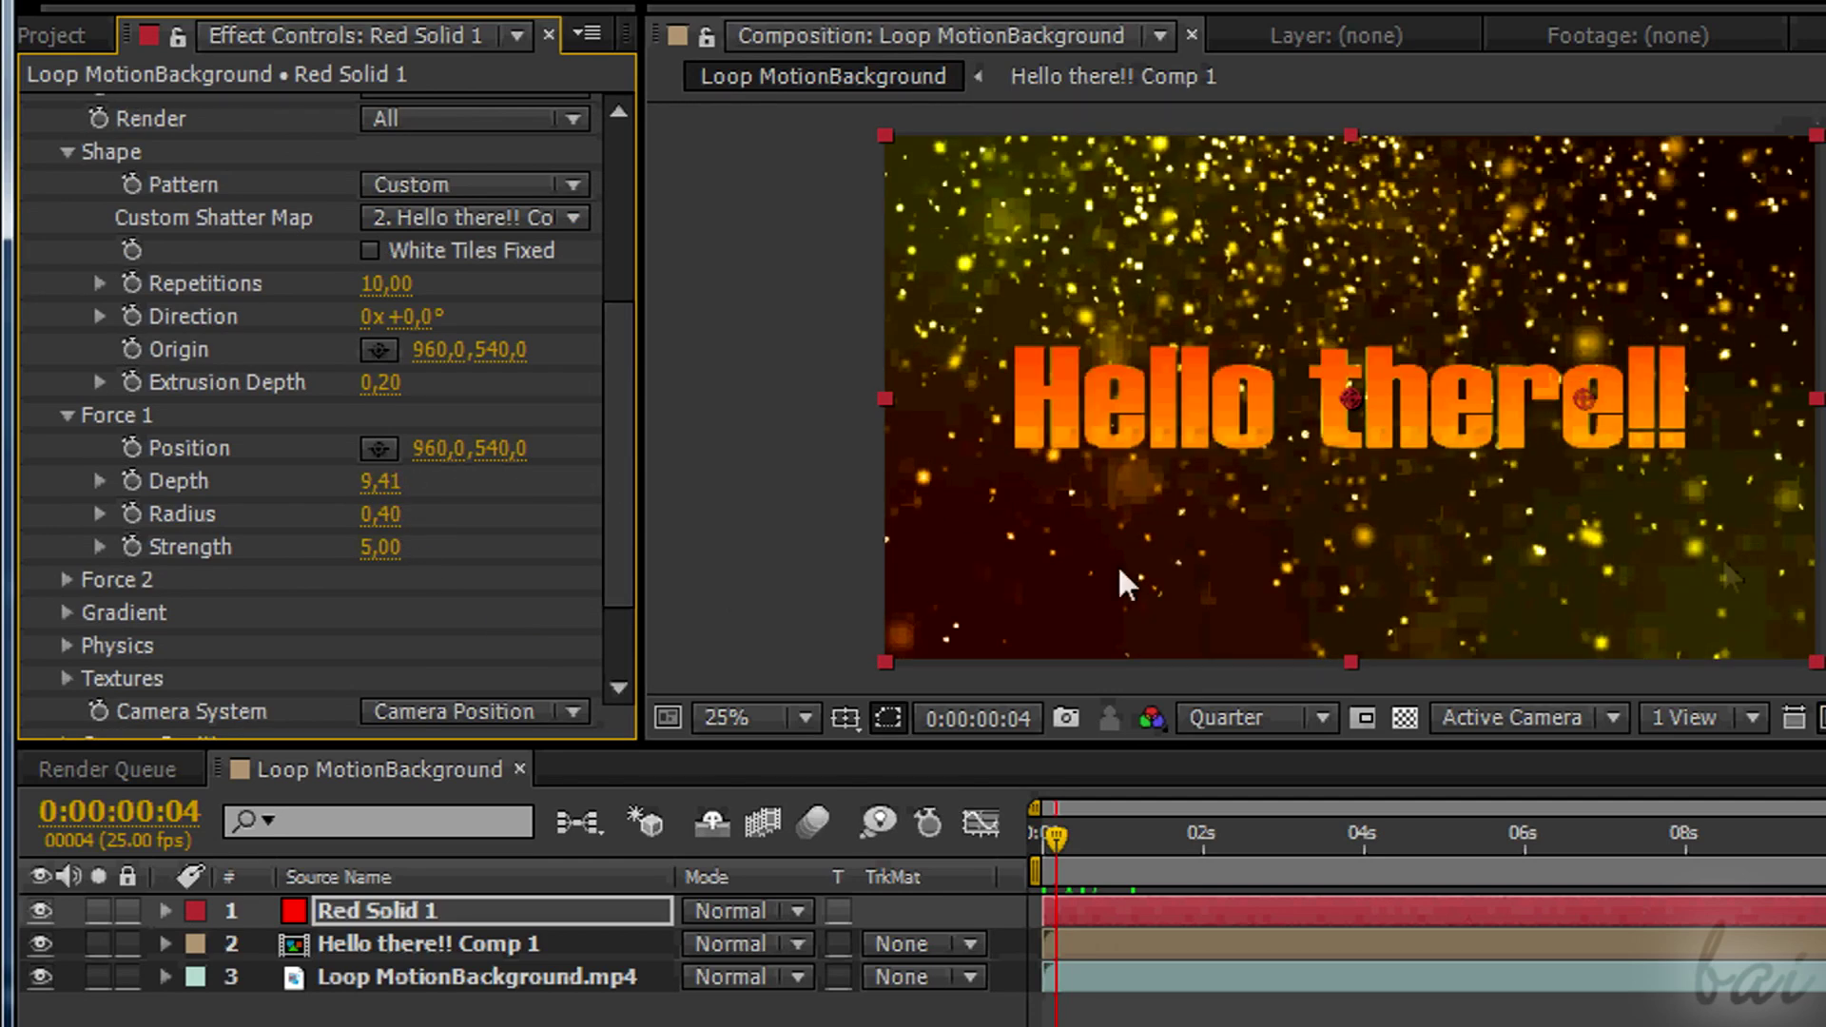
pyautogui.press('space')
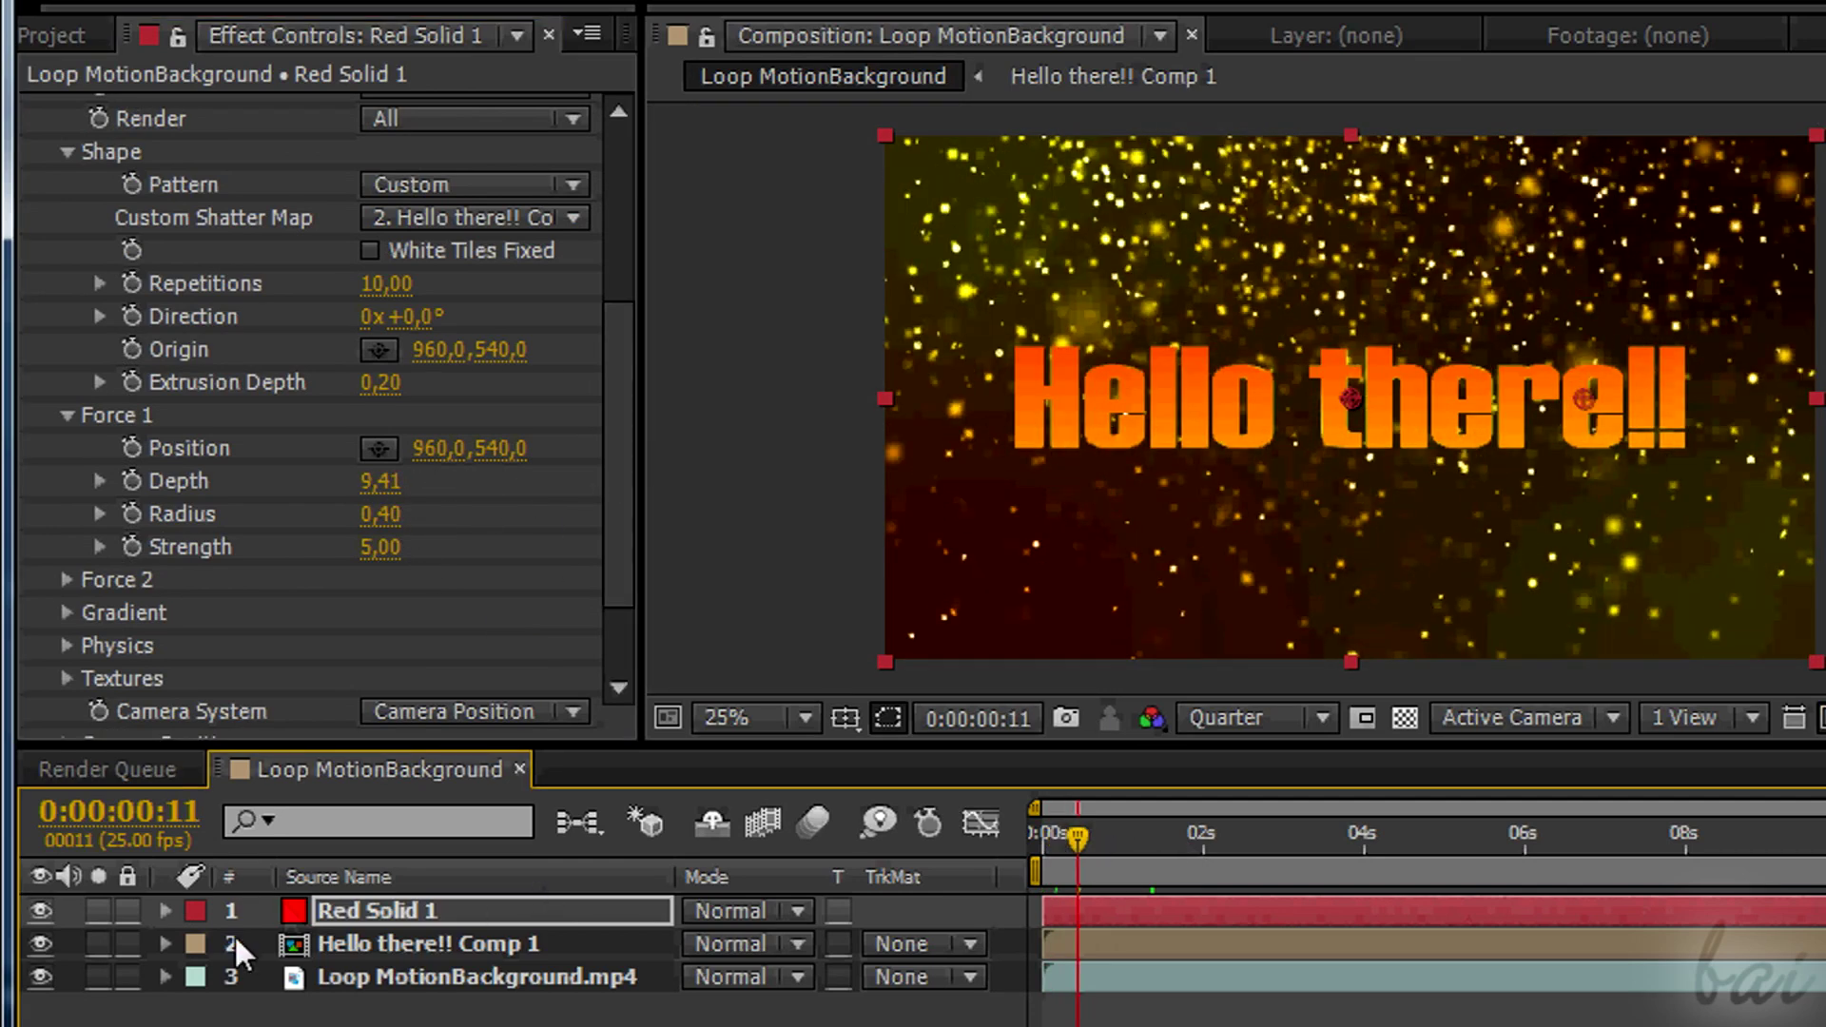
# Hide Hello there!! Comp 1, add a 50mm Camera 1, and set Shatter's Camera System to Comp Camera
pyautogui.click(40, 944)
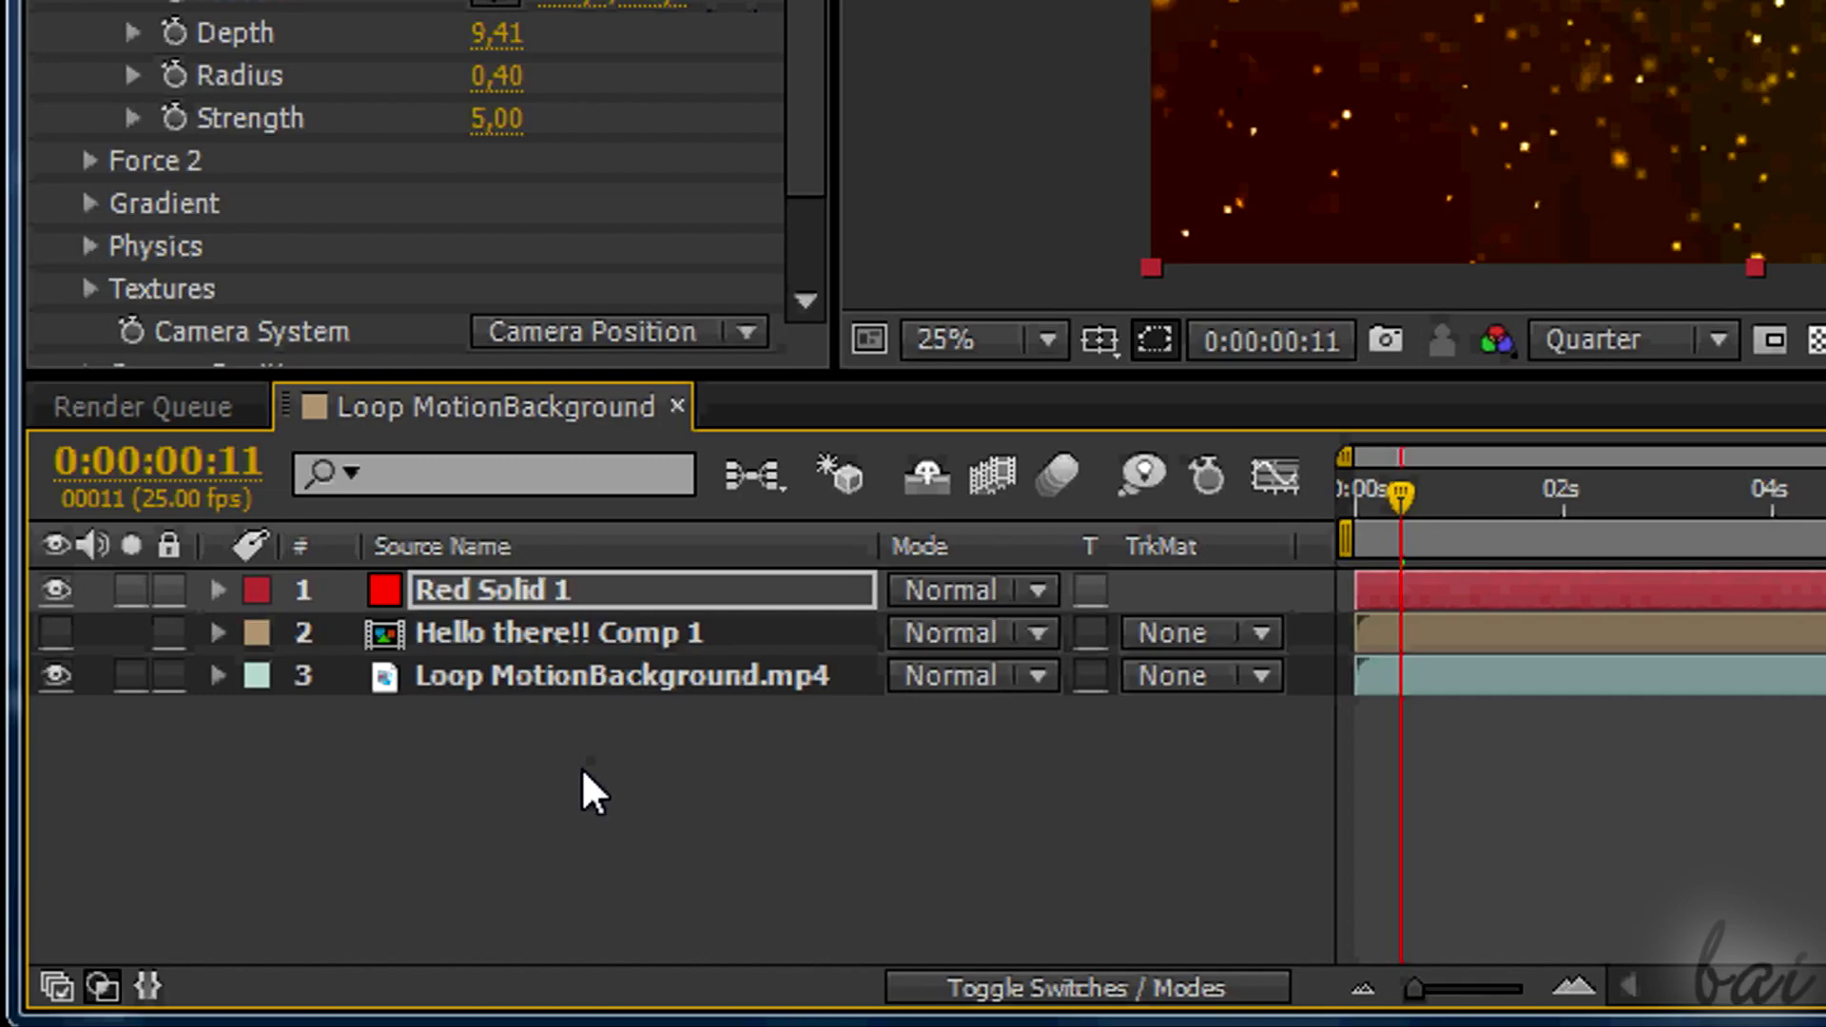
pyautogui.rightClick(582, 769)
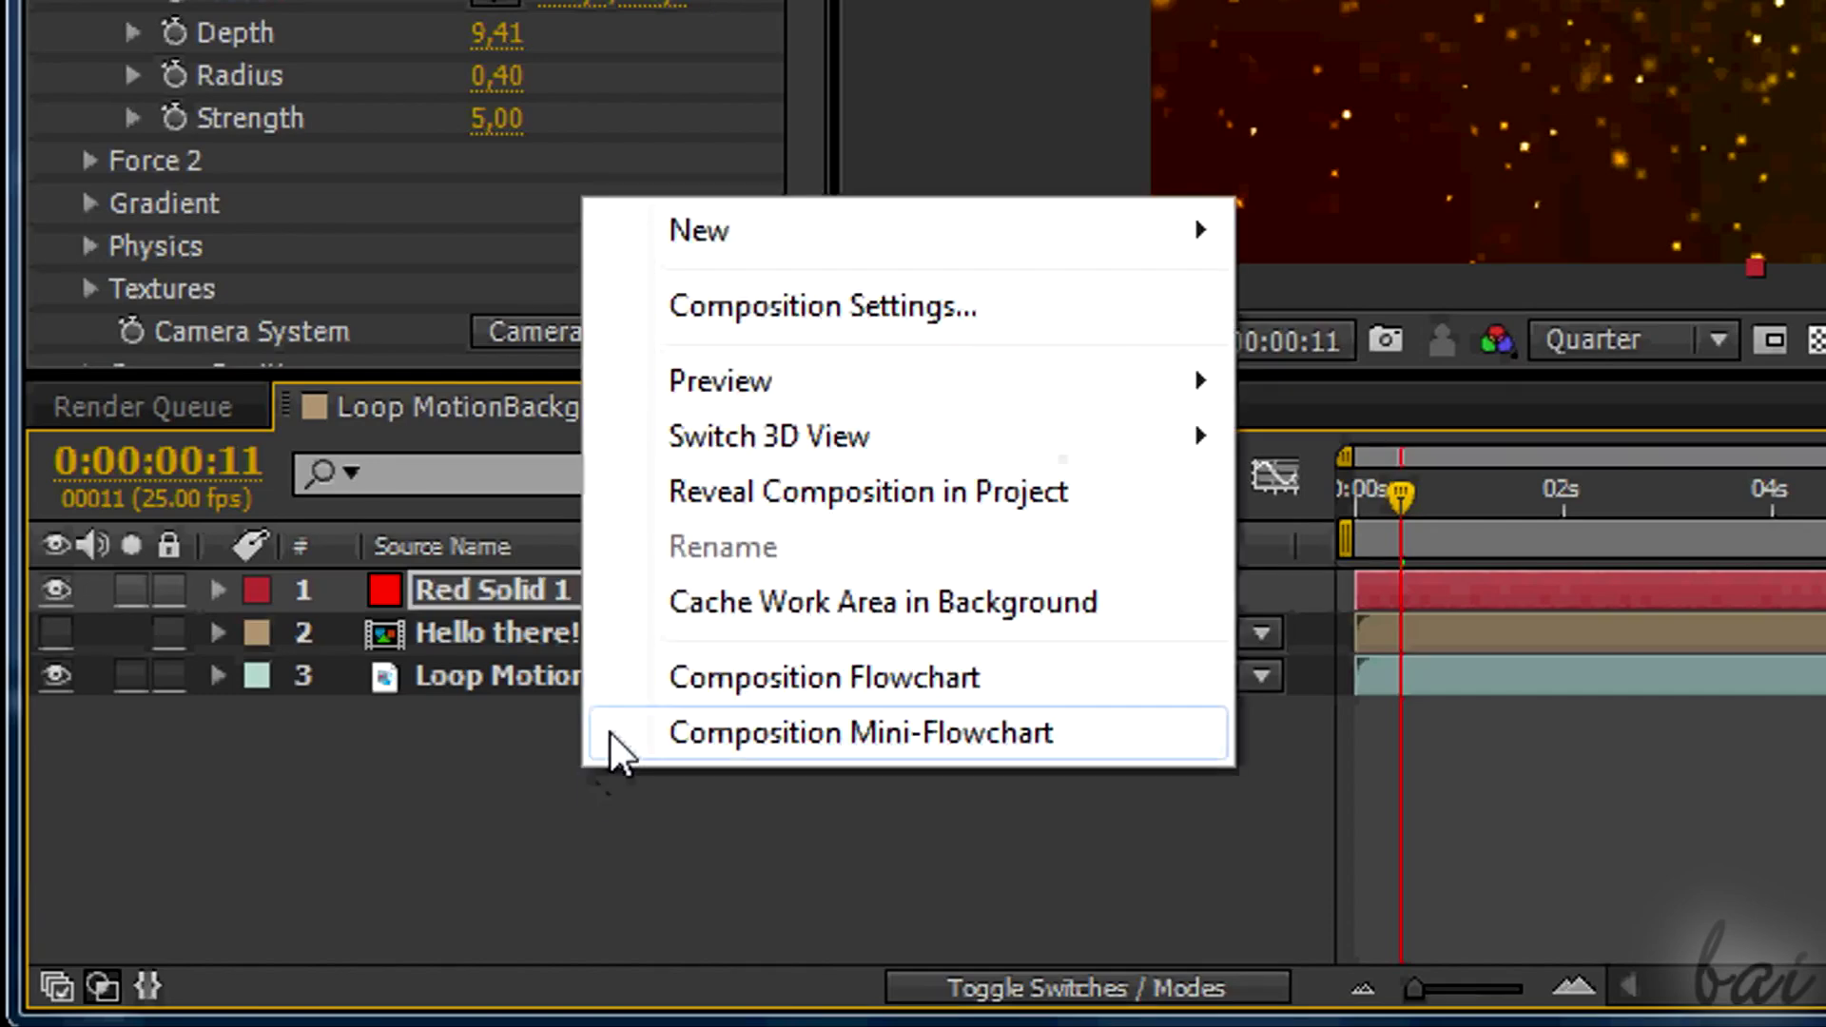
pyautogui.moveTo(1093, 249)
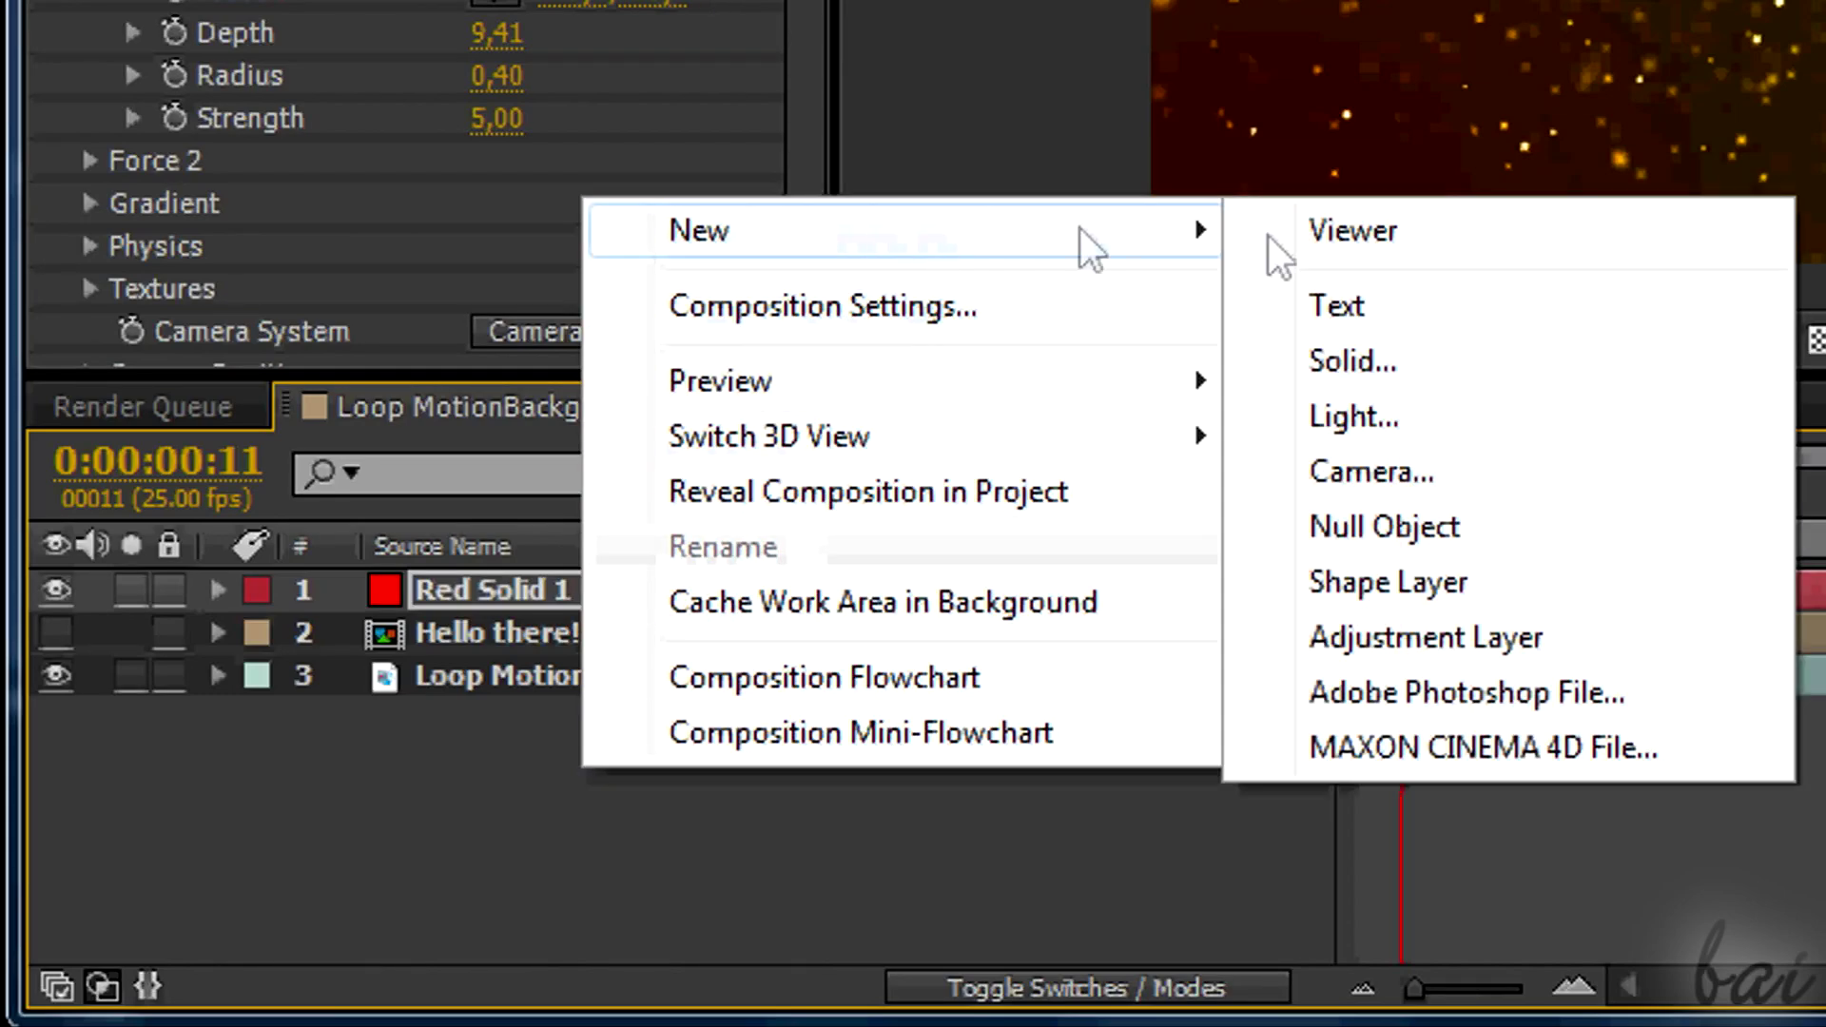
pyautogui.click(1436, 466)
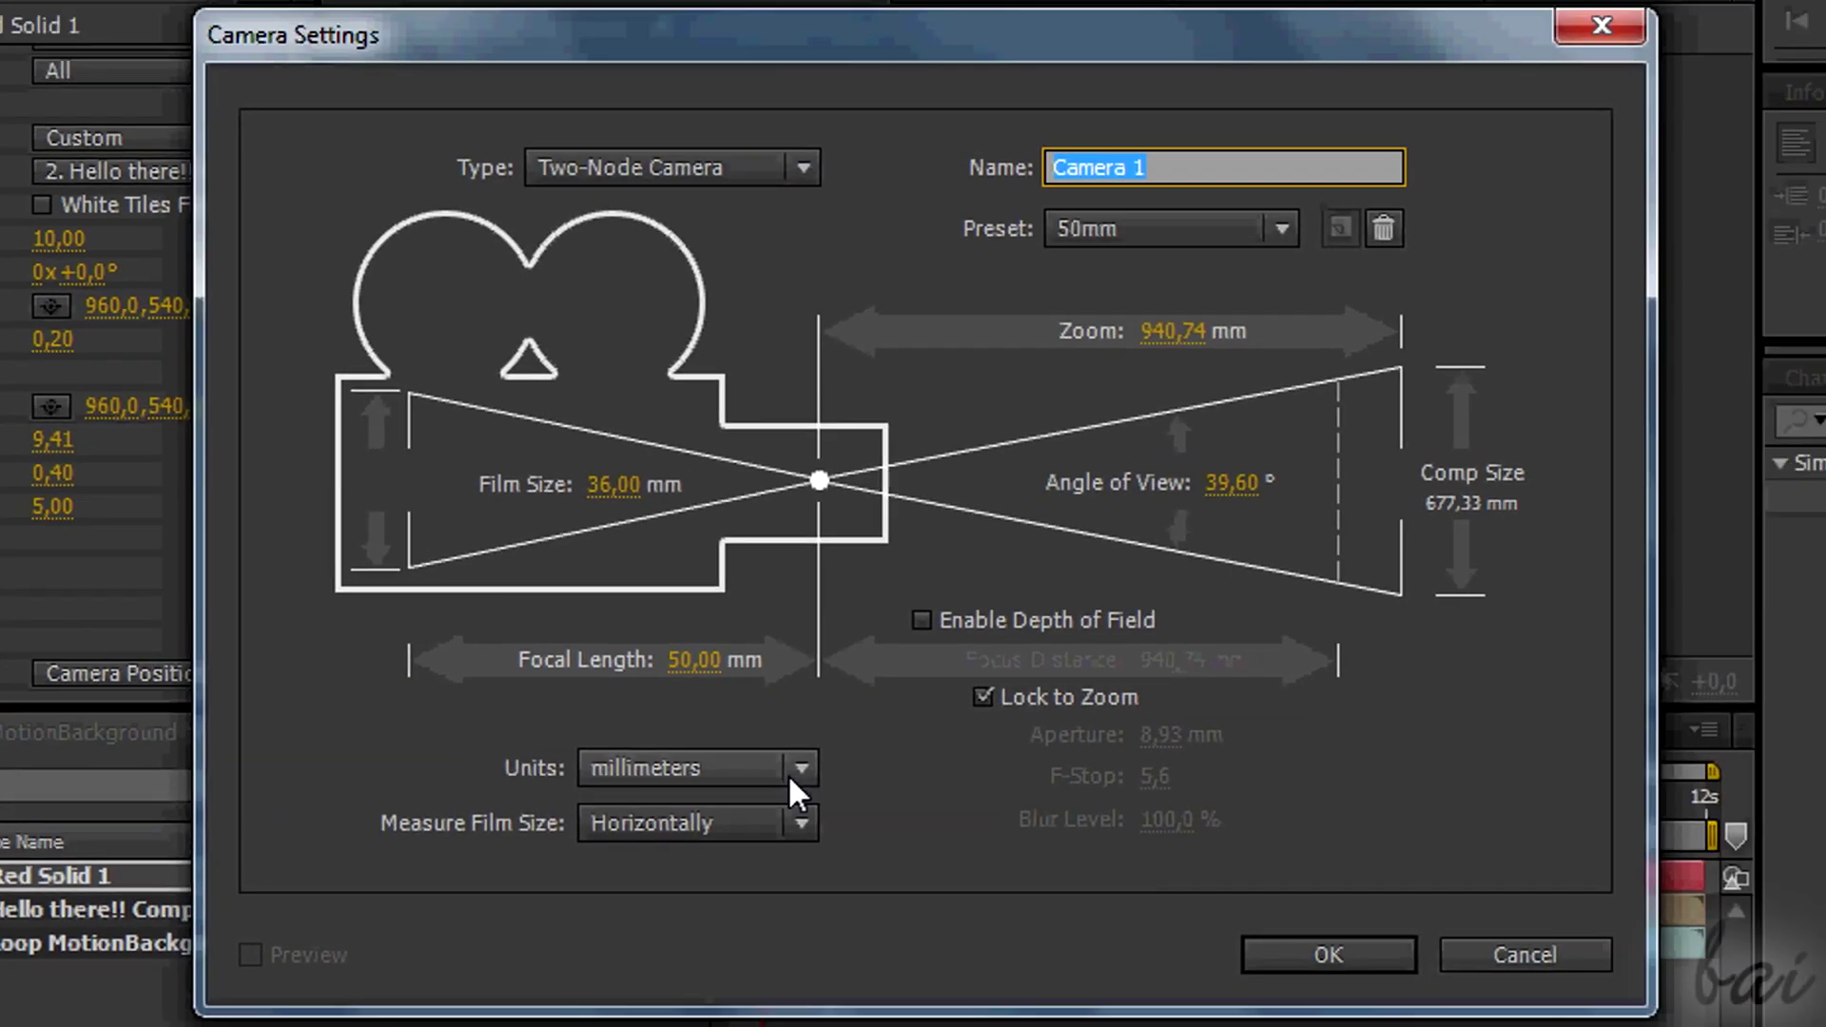
pyautogui.click(1366, 963)
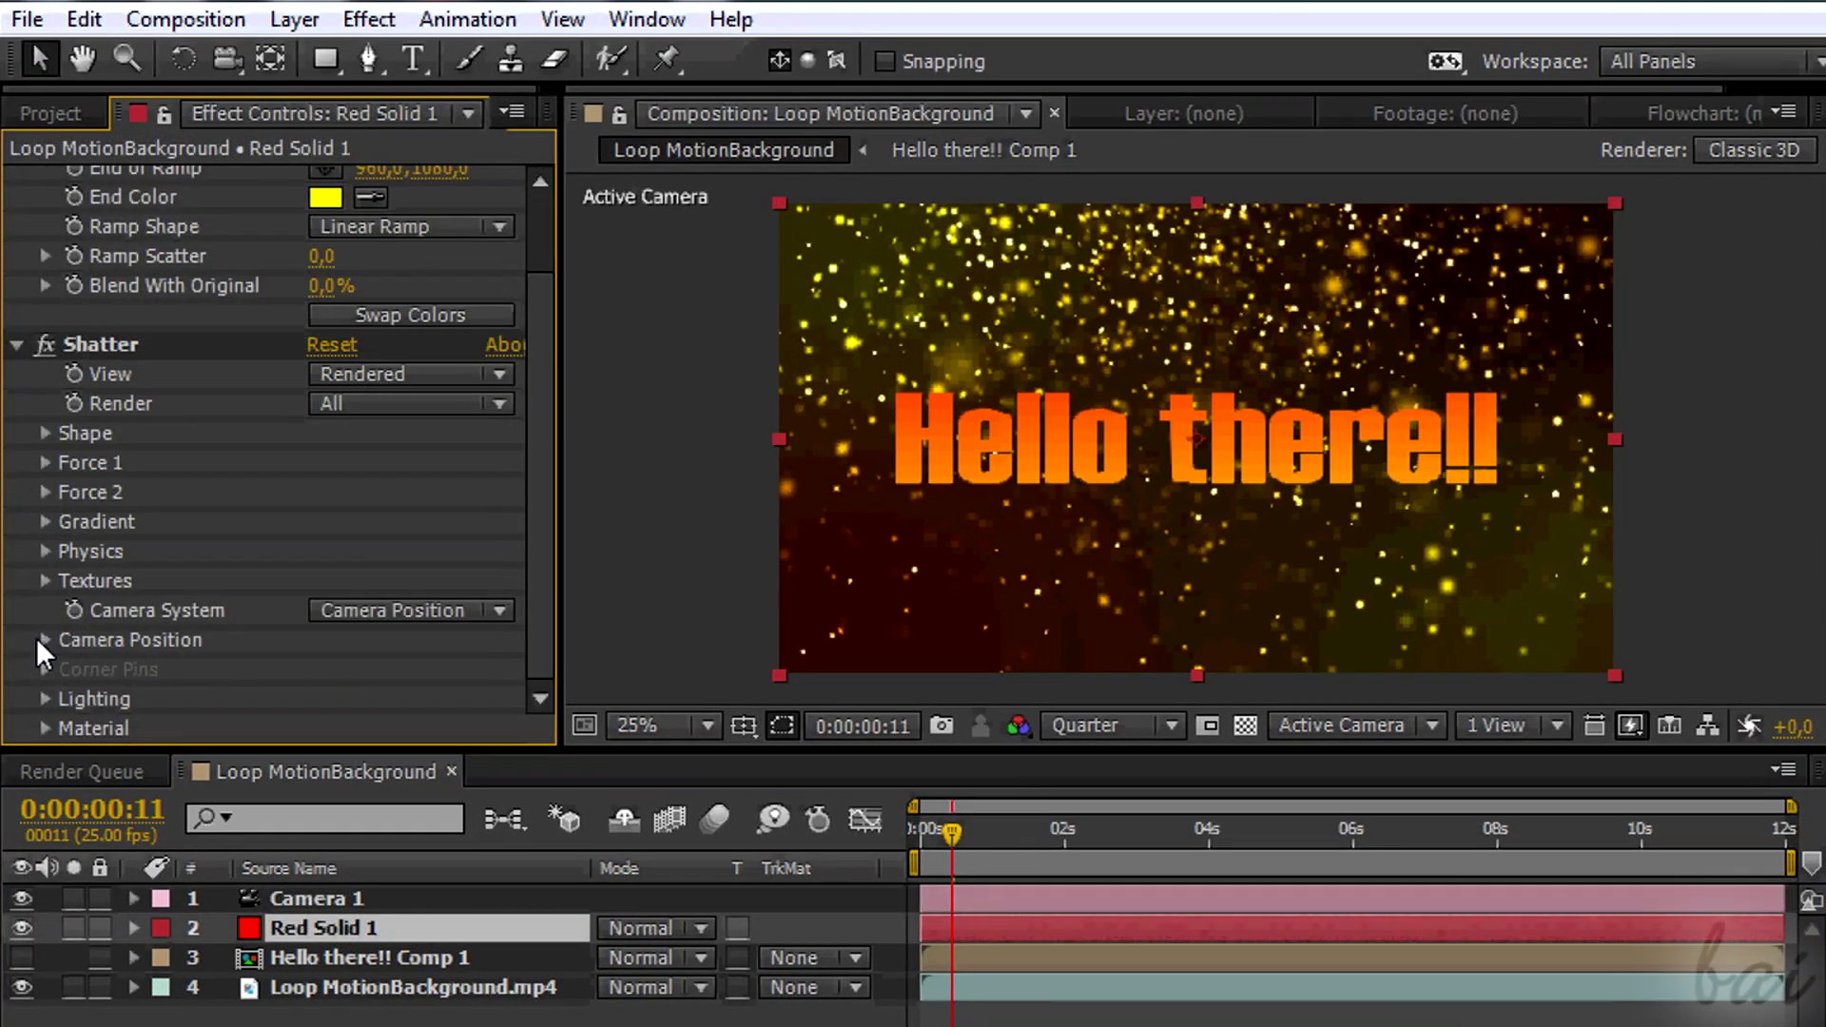
pyautogui.click(409, 609)
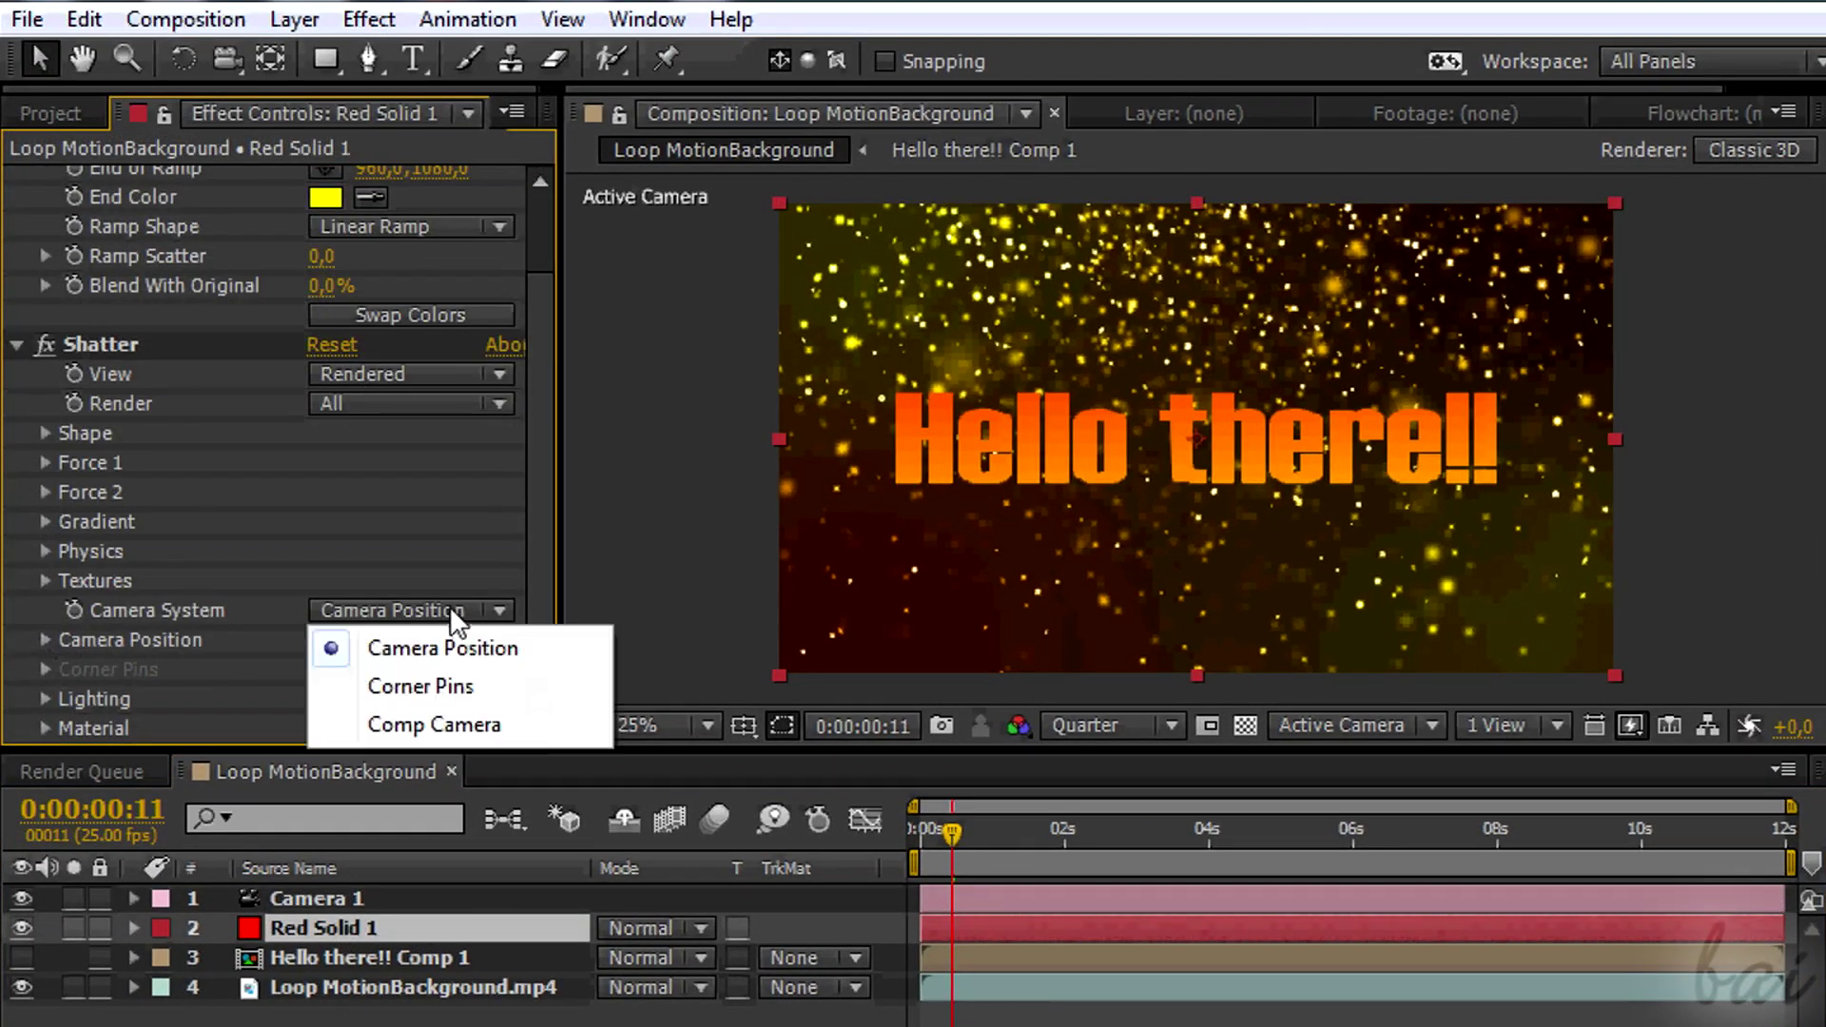
pyautogui.click(522, 726)
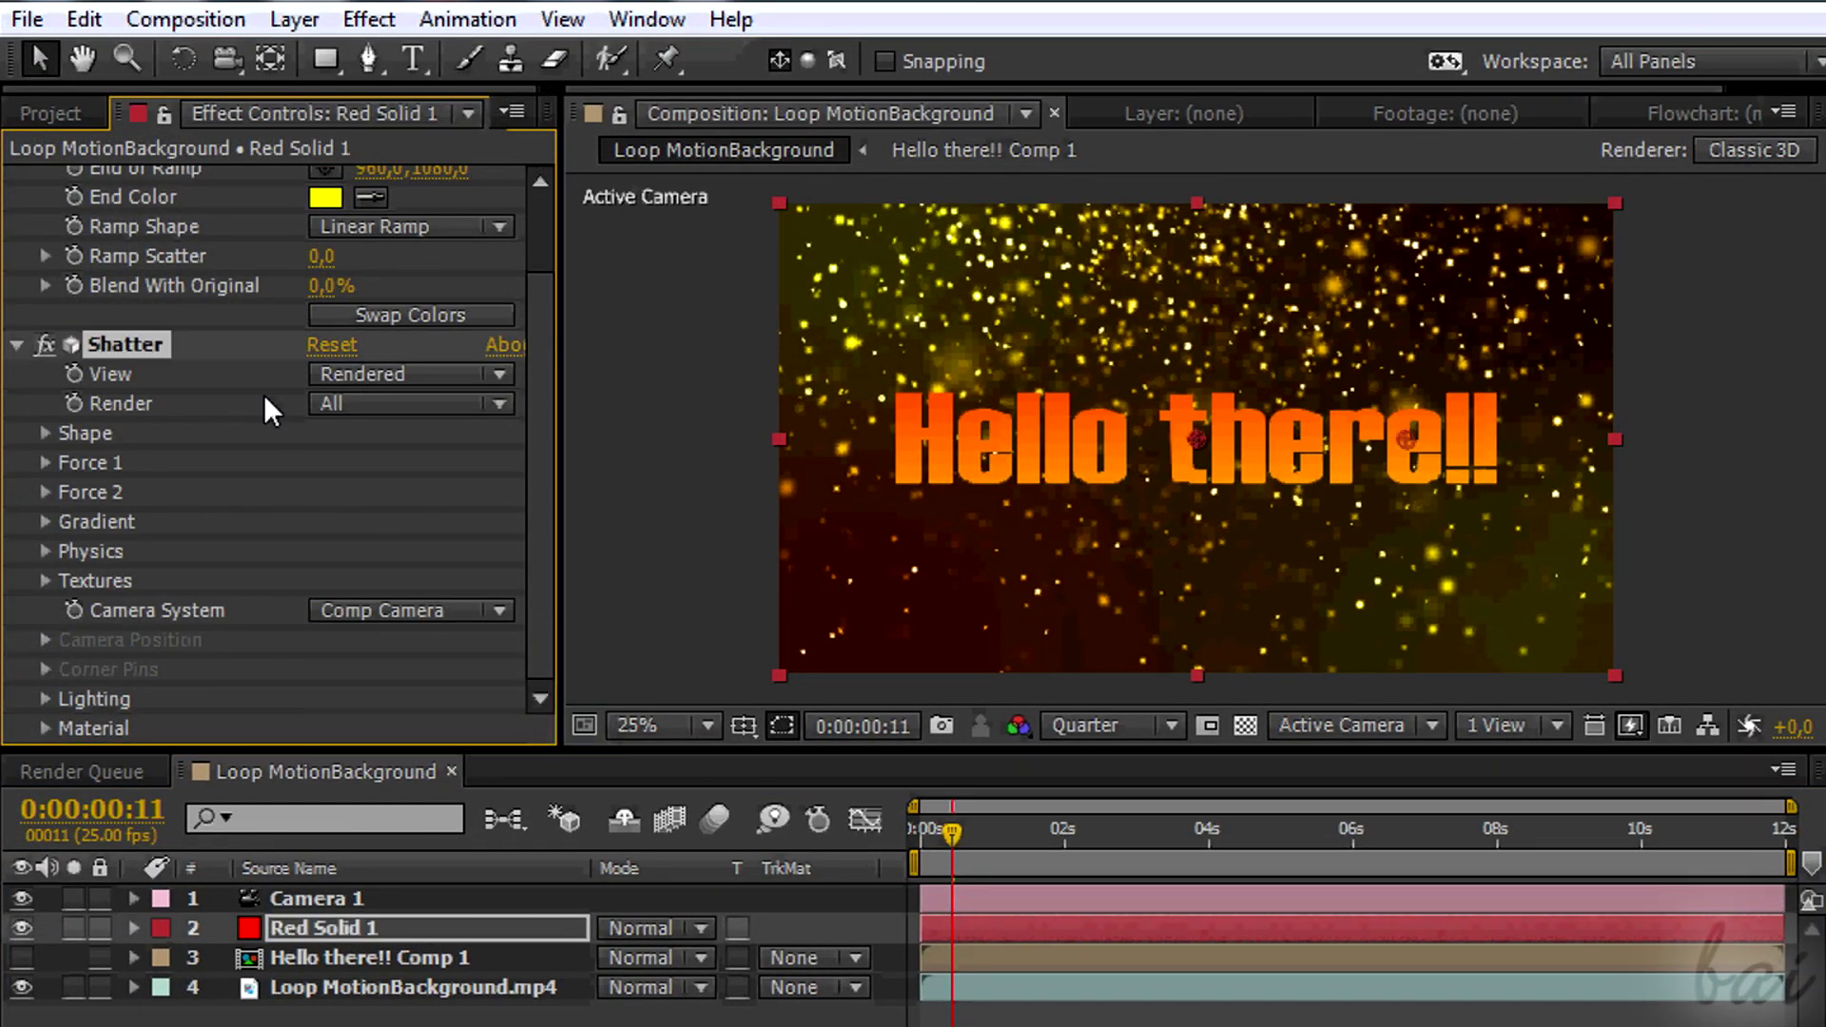
# Orbit and dolly the camera so the Hello there!! text appears tilted and smaller in frame
pyautogui.click(223, 60)
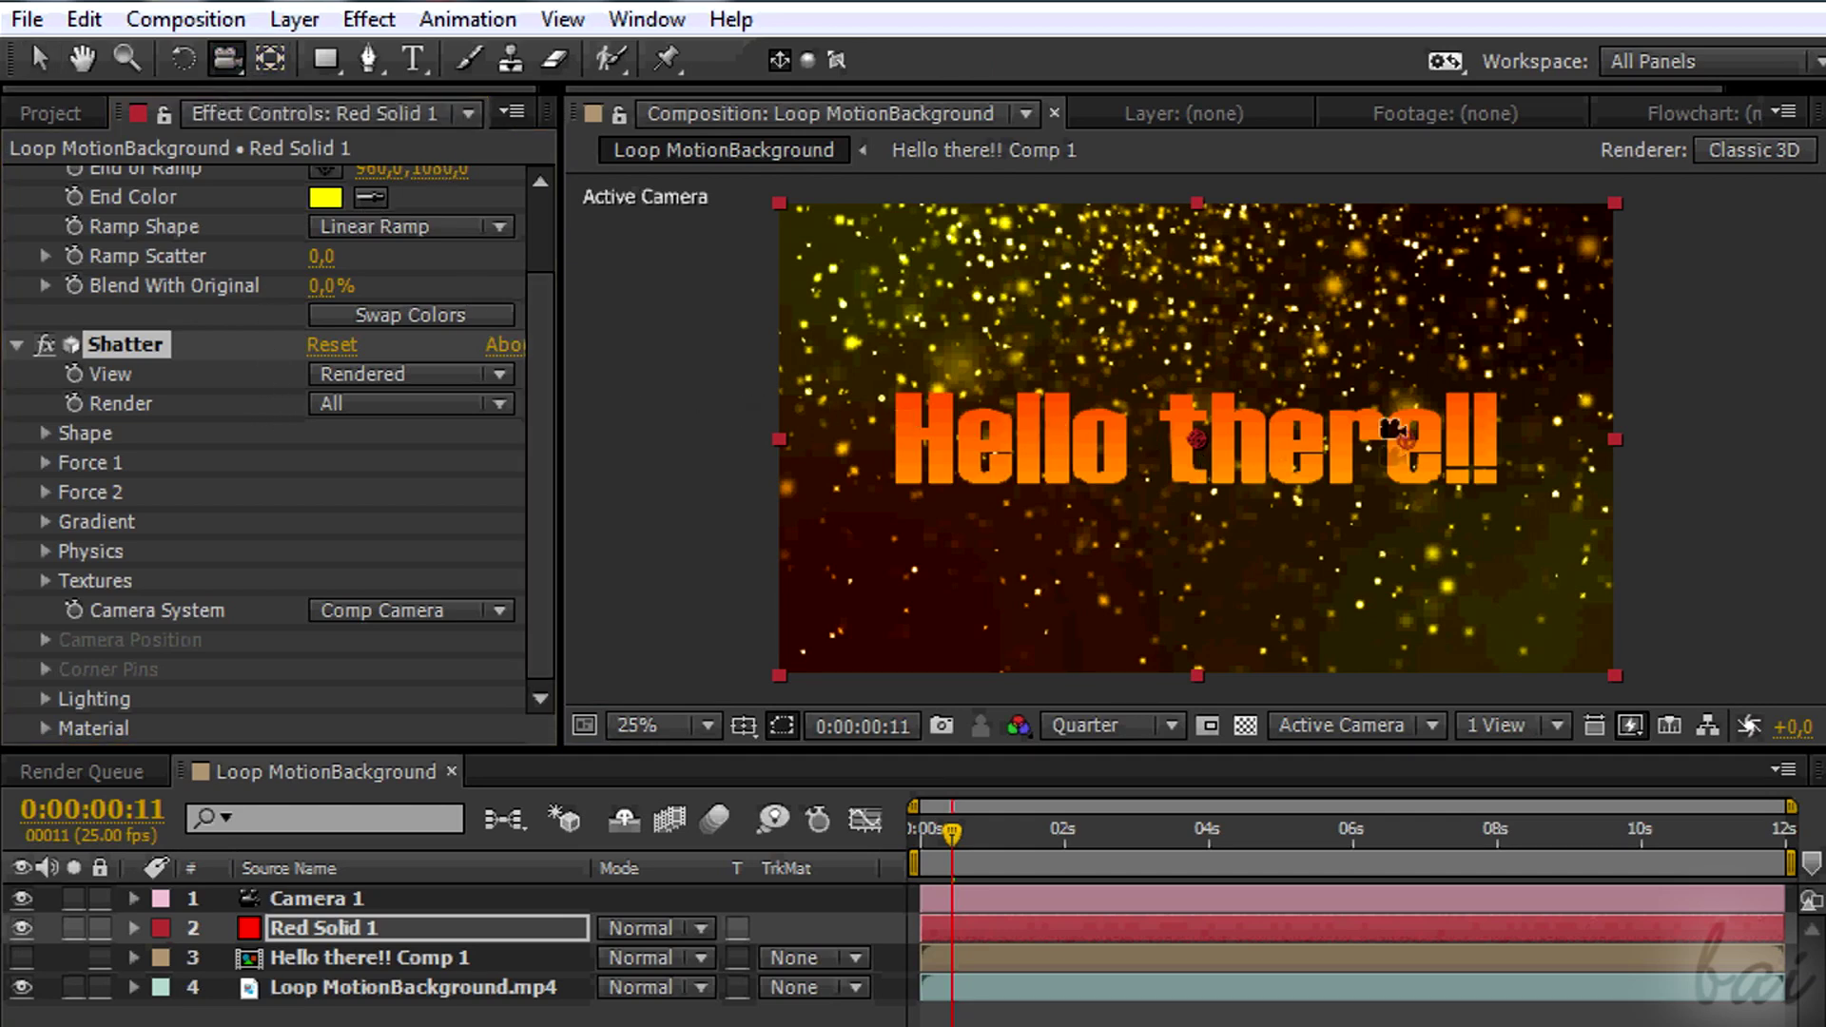
pyautogui.moveTo(1493, 445); pyautogui.dragTo(1408, 504)
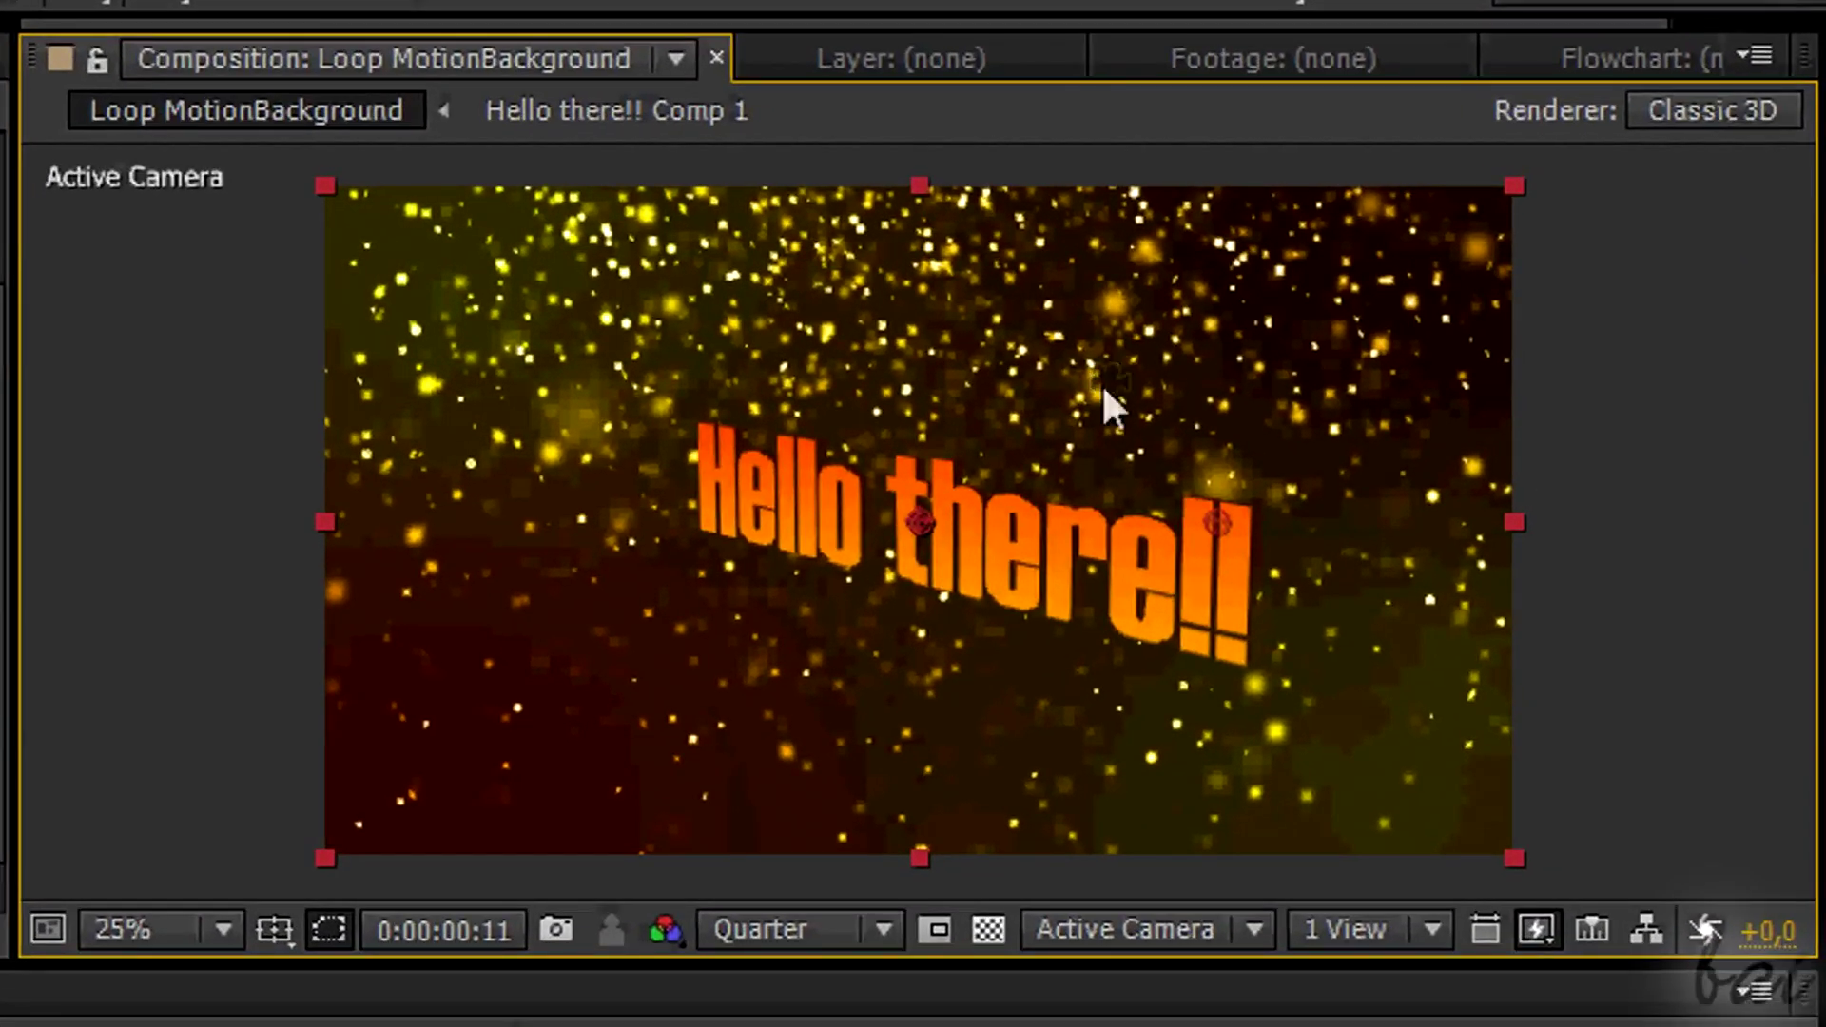
pyautogui.moveTo(1101, 384)
pyautogui.mouseDown()
pyautogui.moveTo(967, 395)
pyautogui.moveTo(1154, 294)
pyautogui.moveTo(1403, 390)
pyautogui.moveTo(1287, 326)
pyautogui.moveTo(1304, 347)
pyautogui.mouseUp()
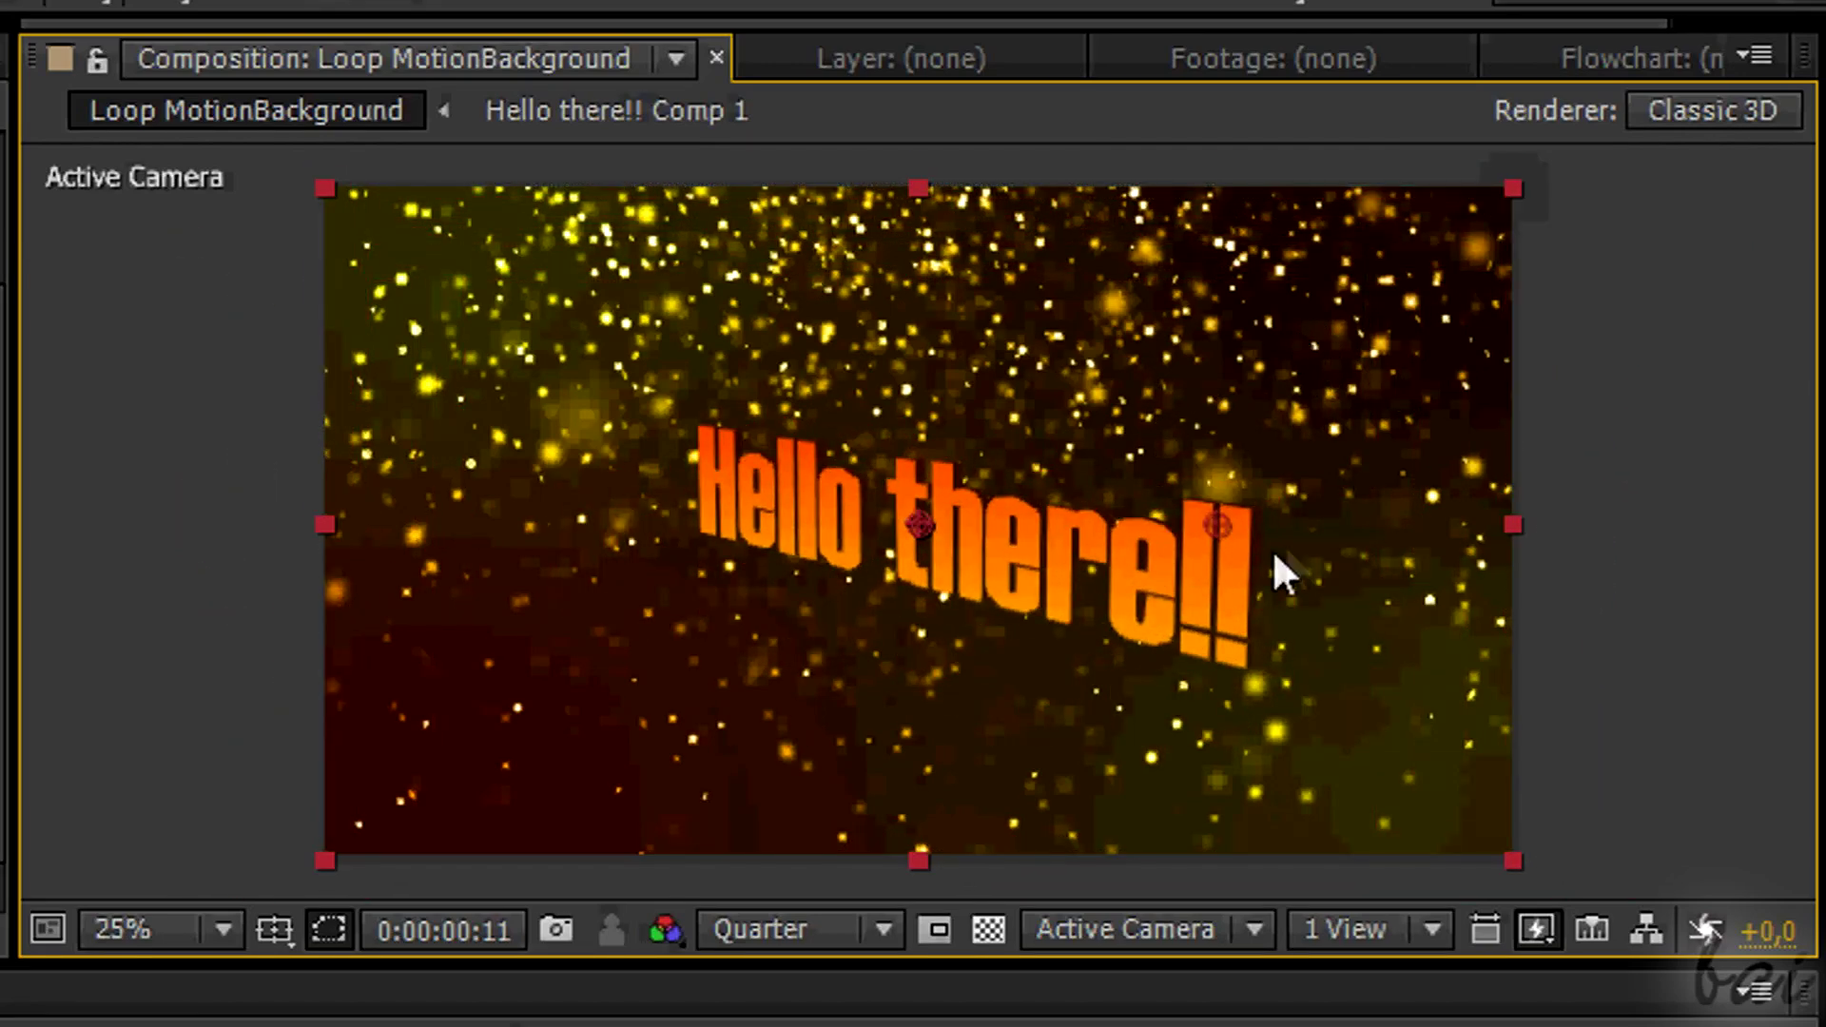
pyautogui.moveTo(1512, 187); pyautogui.dragTo(1047, 437)
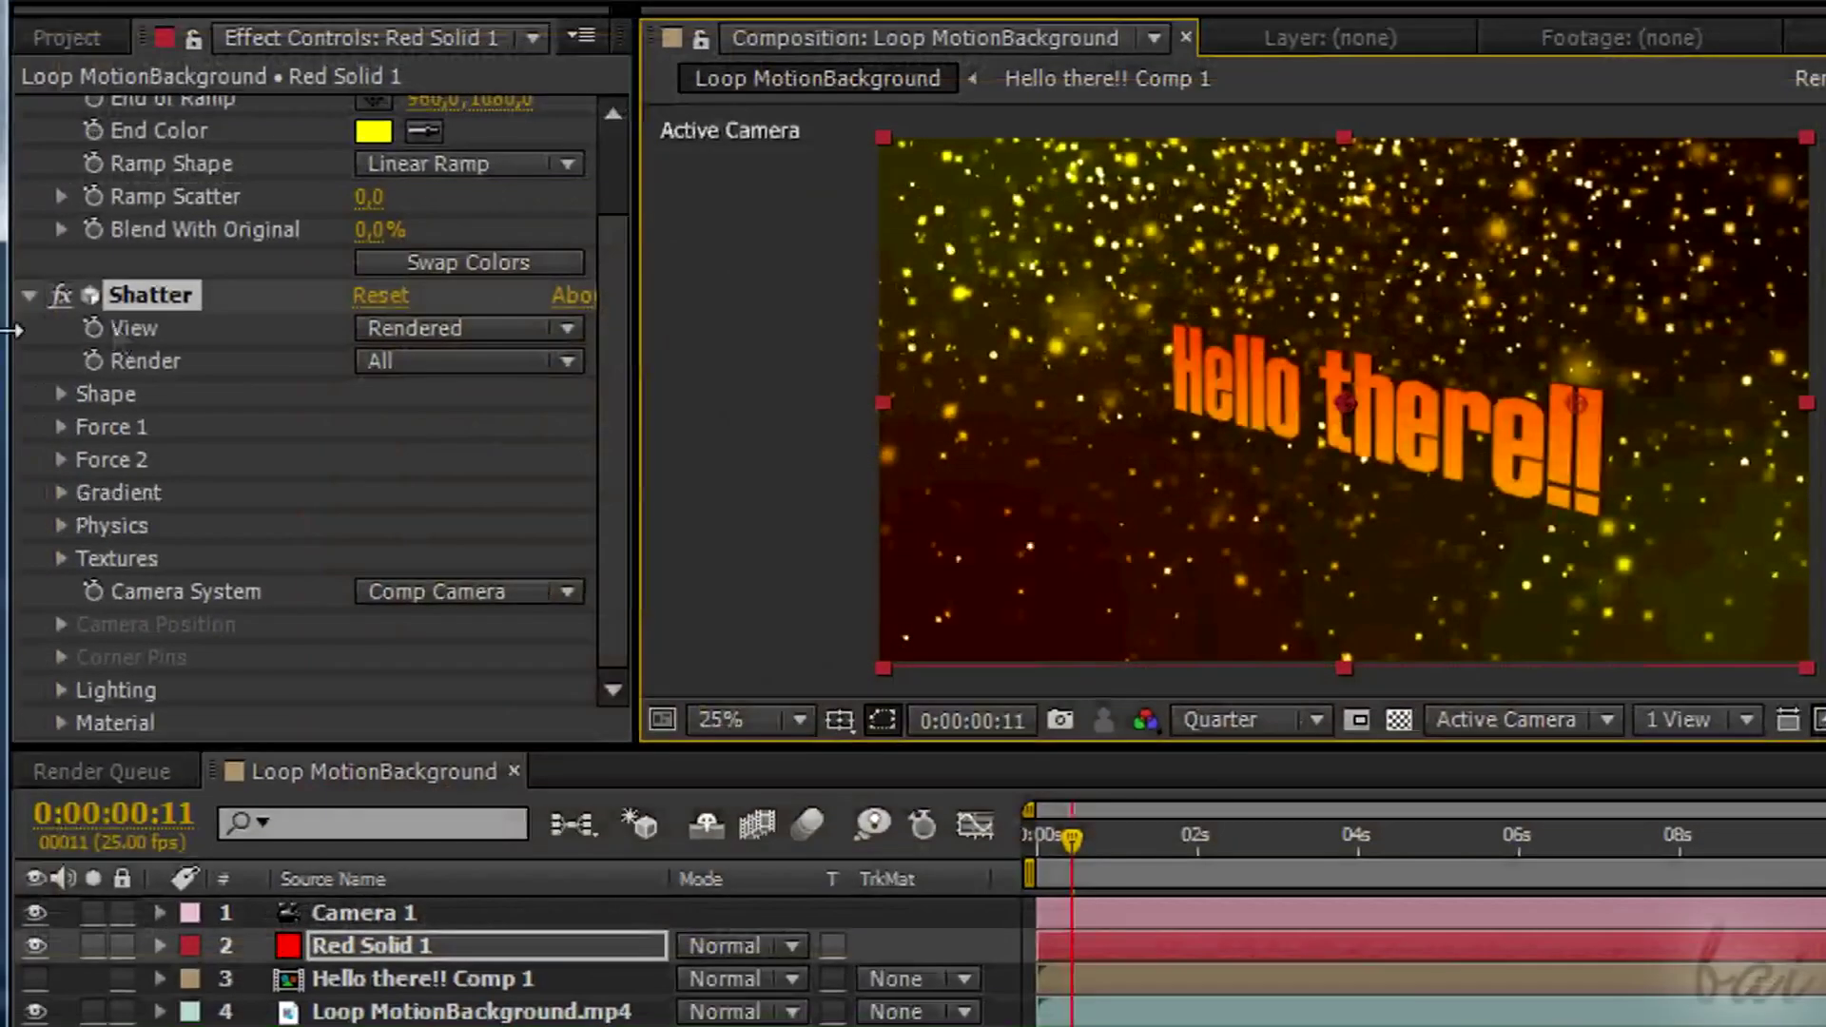
# Scrub Shatter's Shape > Extrusion Depth up and down, settling on 1,31
pyautogui.click(57, 393)
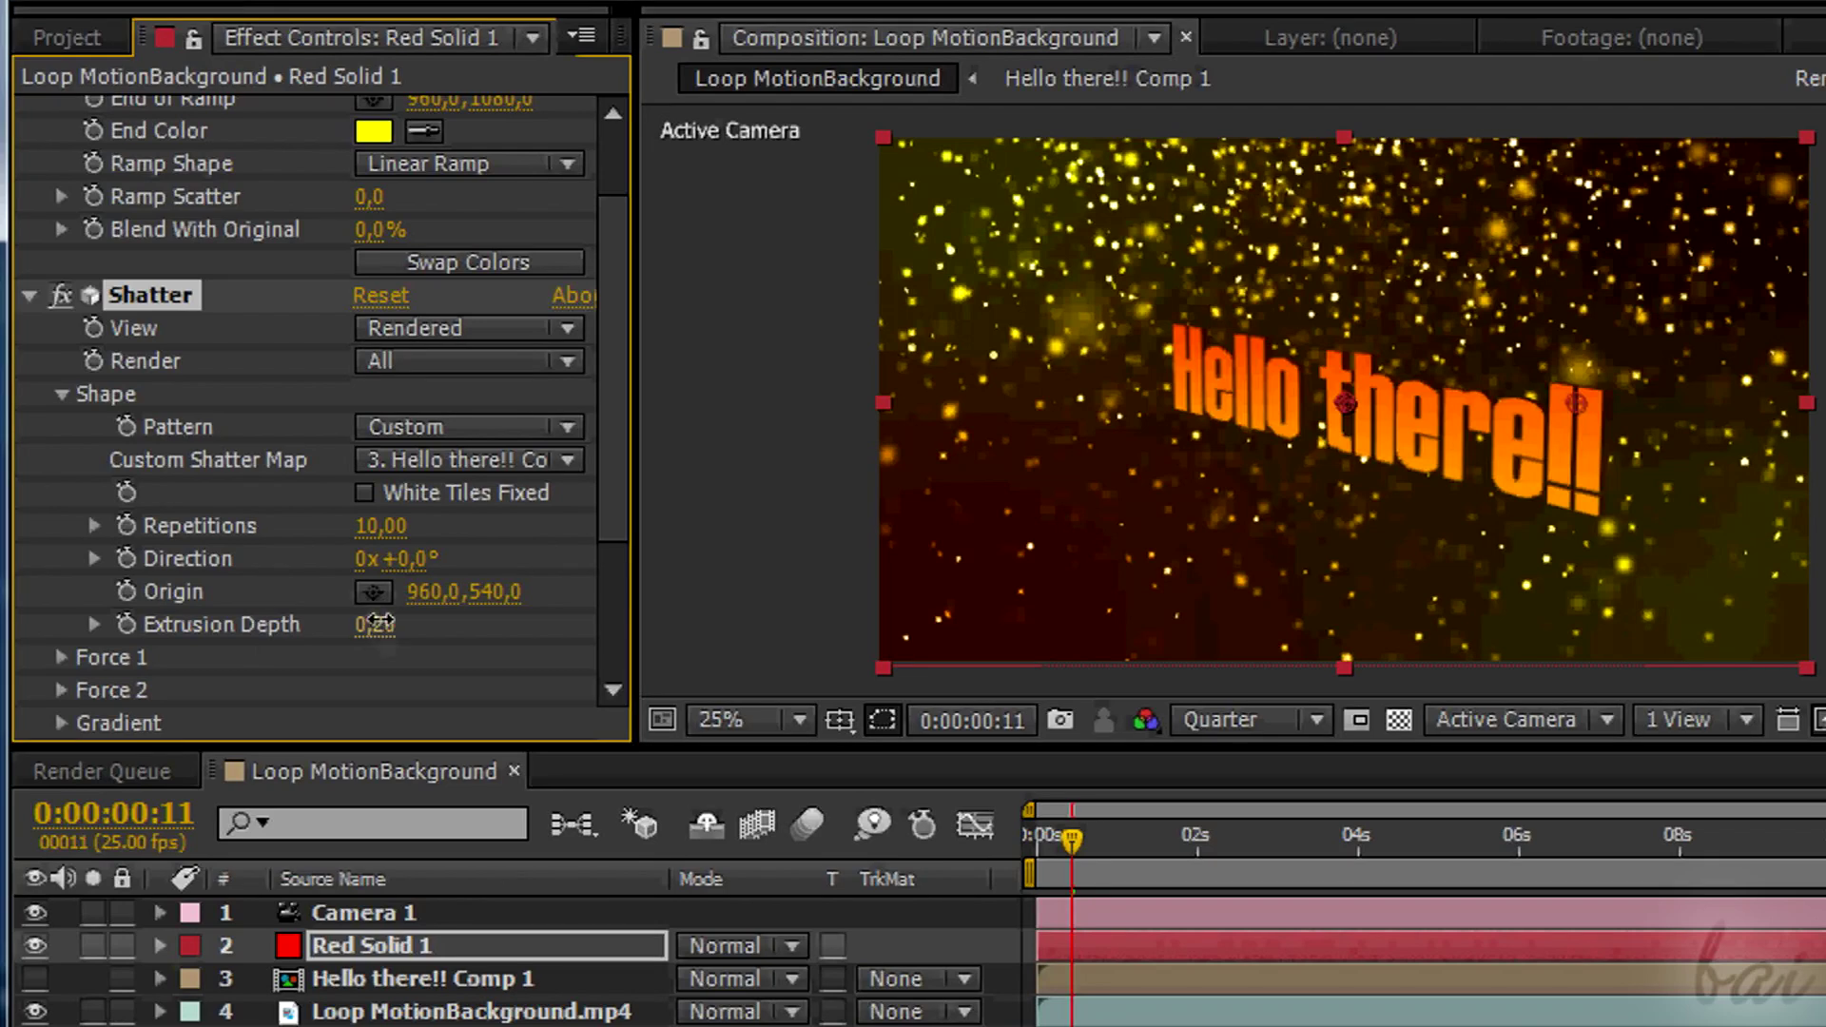
pyautogui.moveTo(458, 619); pyautogui.dragTo(503, 619)
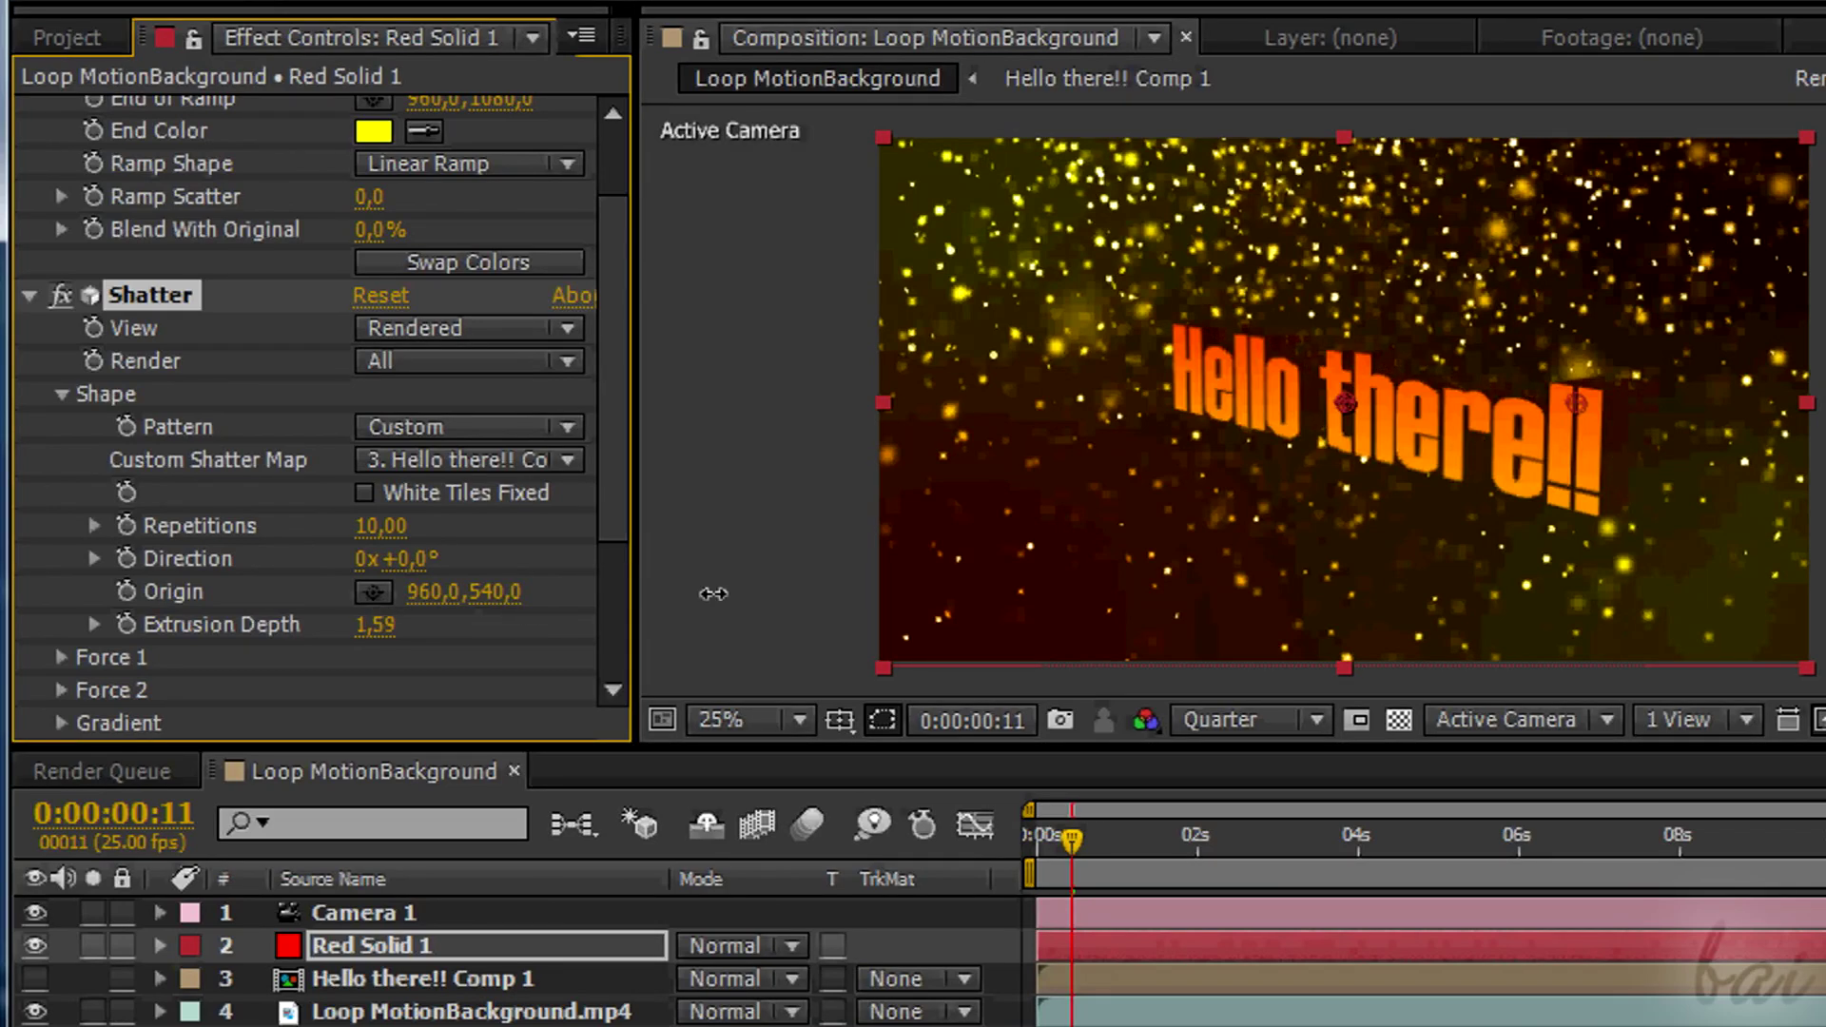
pyautogui.moveTo(714, 594); pyautogui.dragTo(1810, 386)
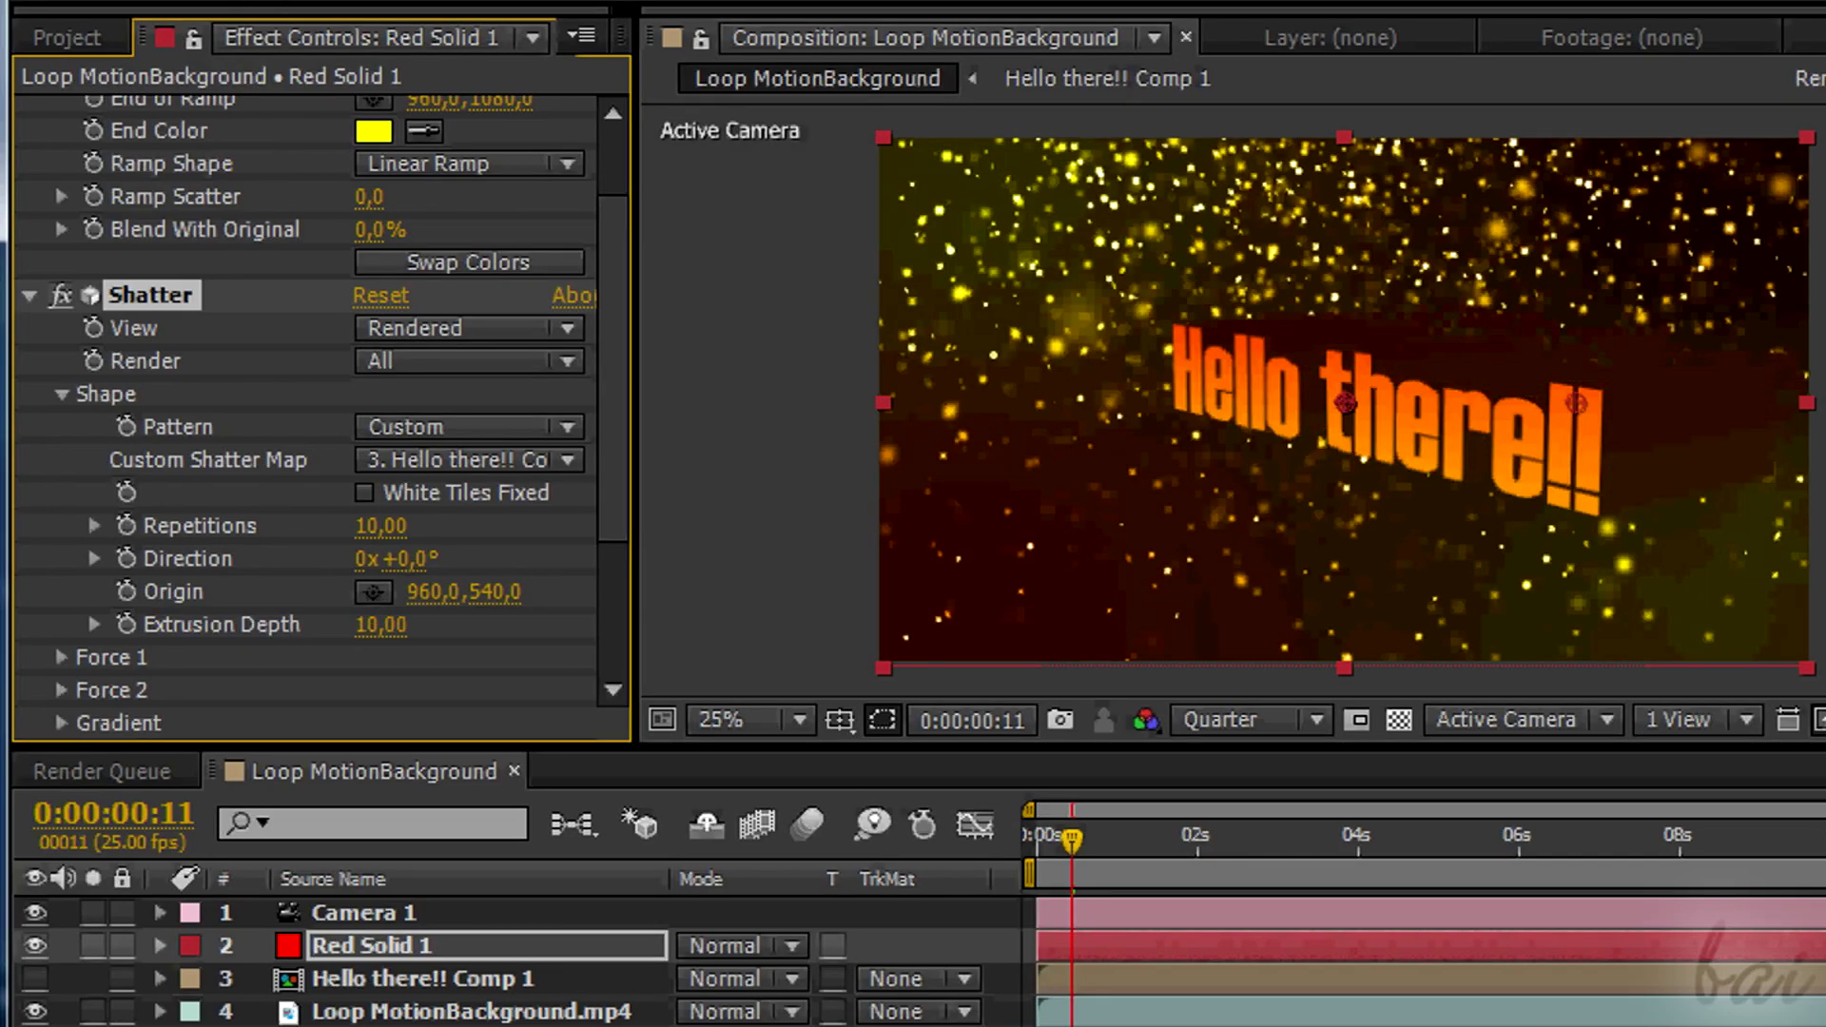
pyautogui.moveTo(380, 625); pyautogui.dragTo(430, 633)
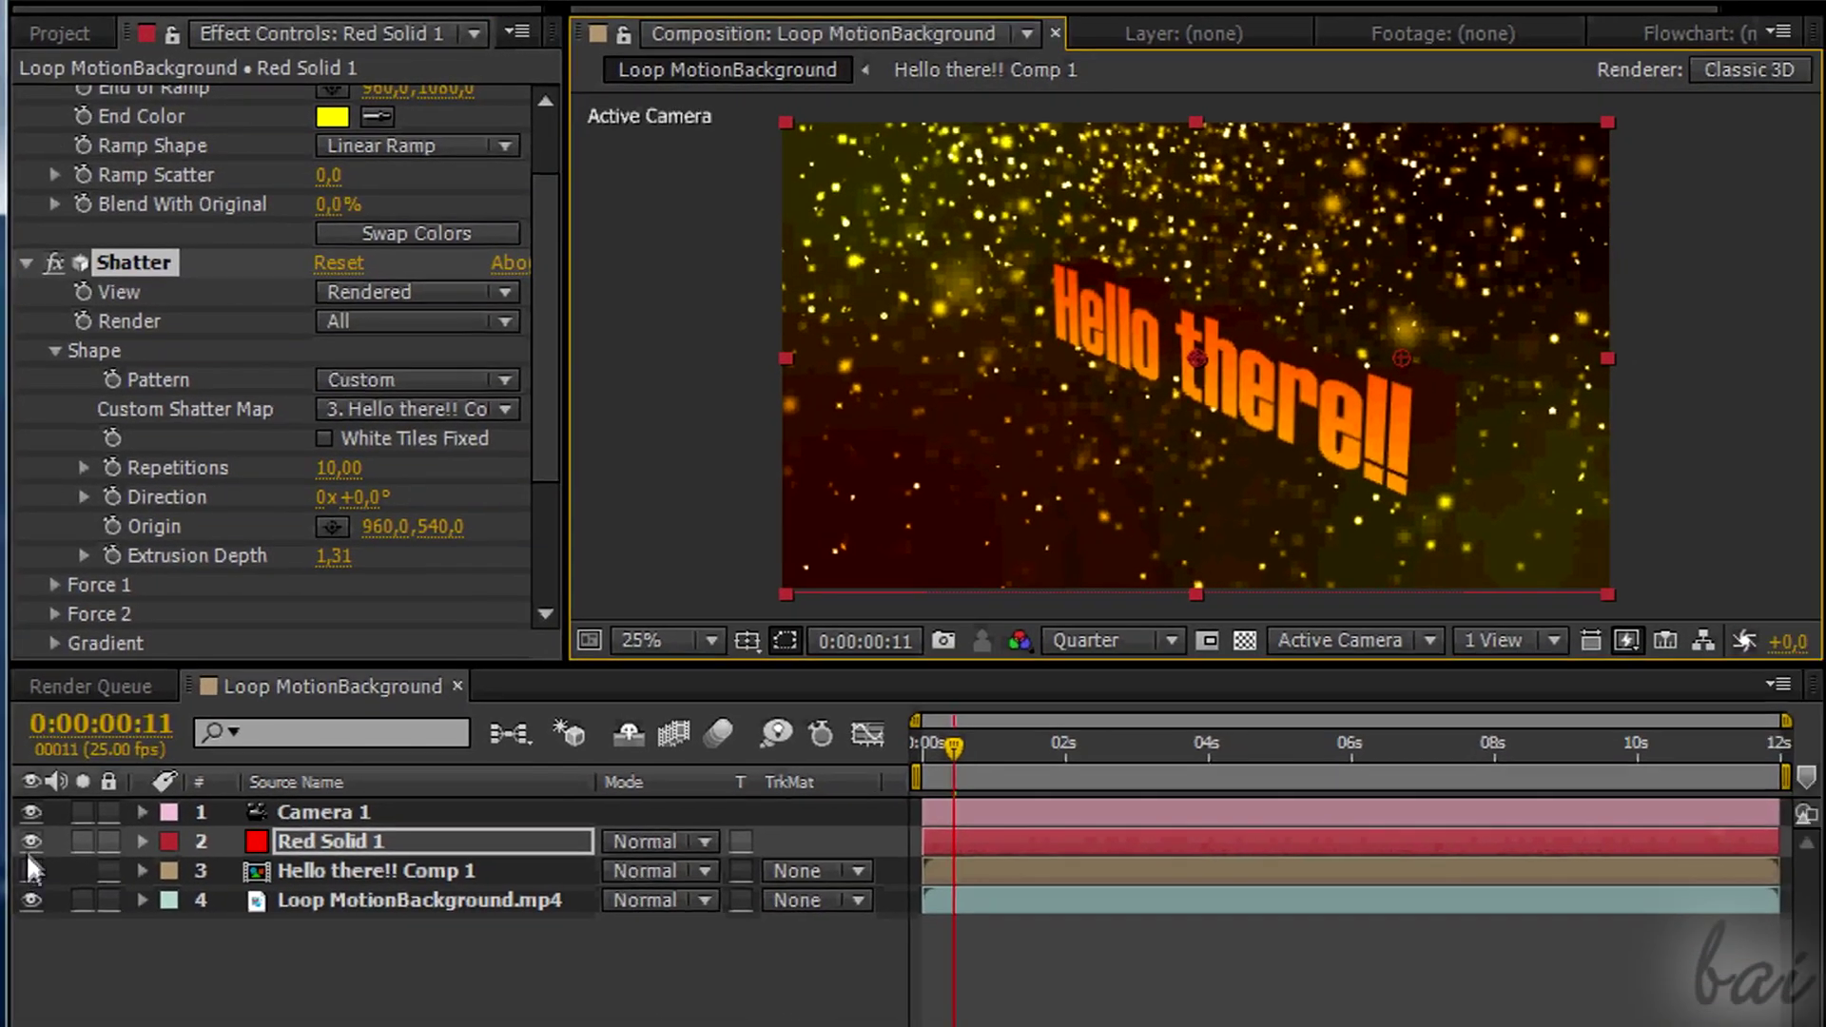
# Toggle Red Solid 1's visibility and lock switches on and off, then select it
pyautogui.click(35, 945)
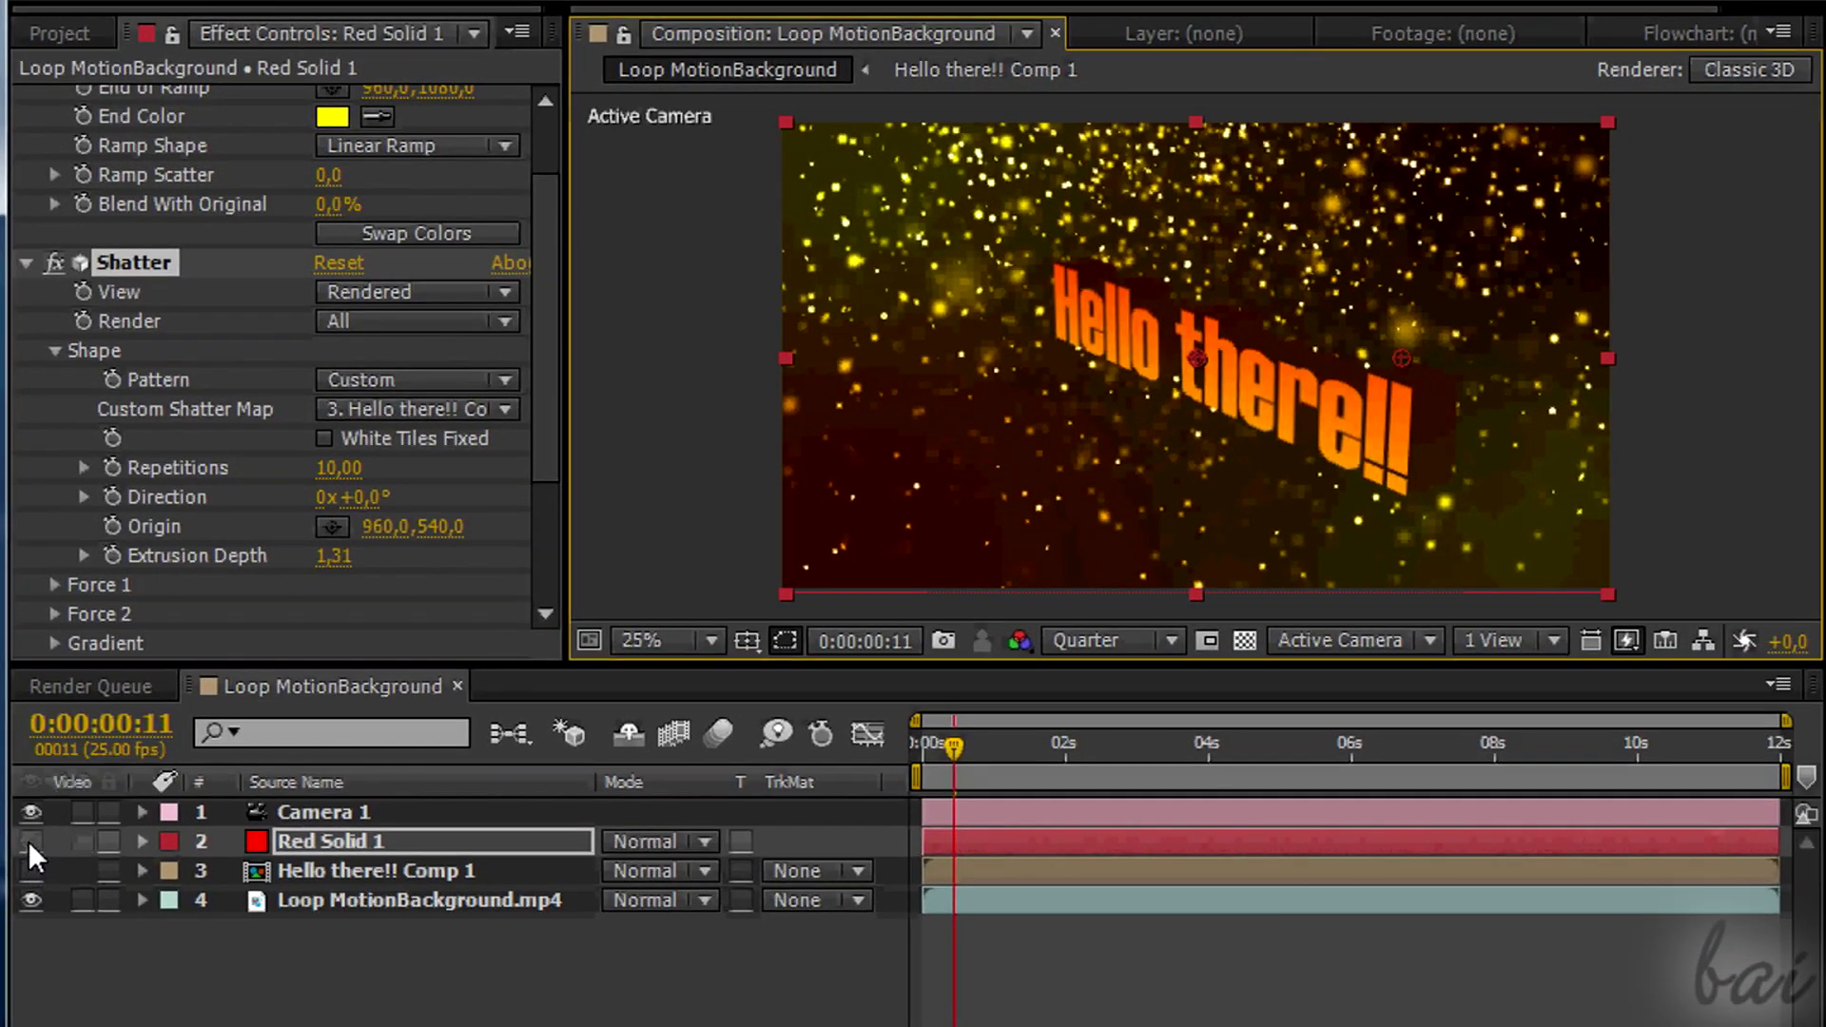
pyautogui.click(28, 843)
pyautogui.click(28, 842)
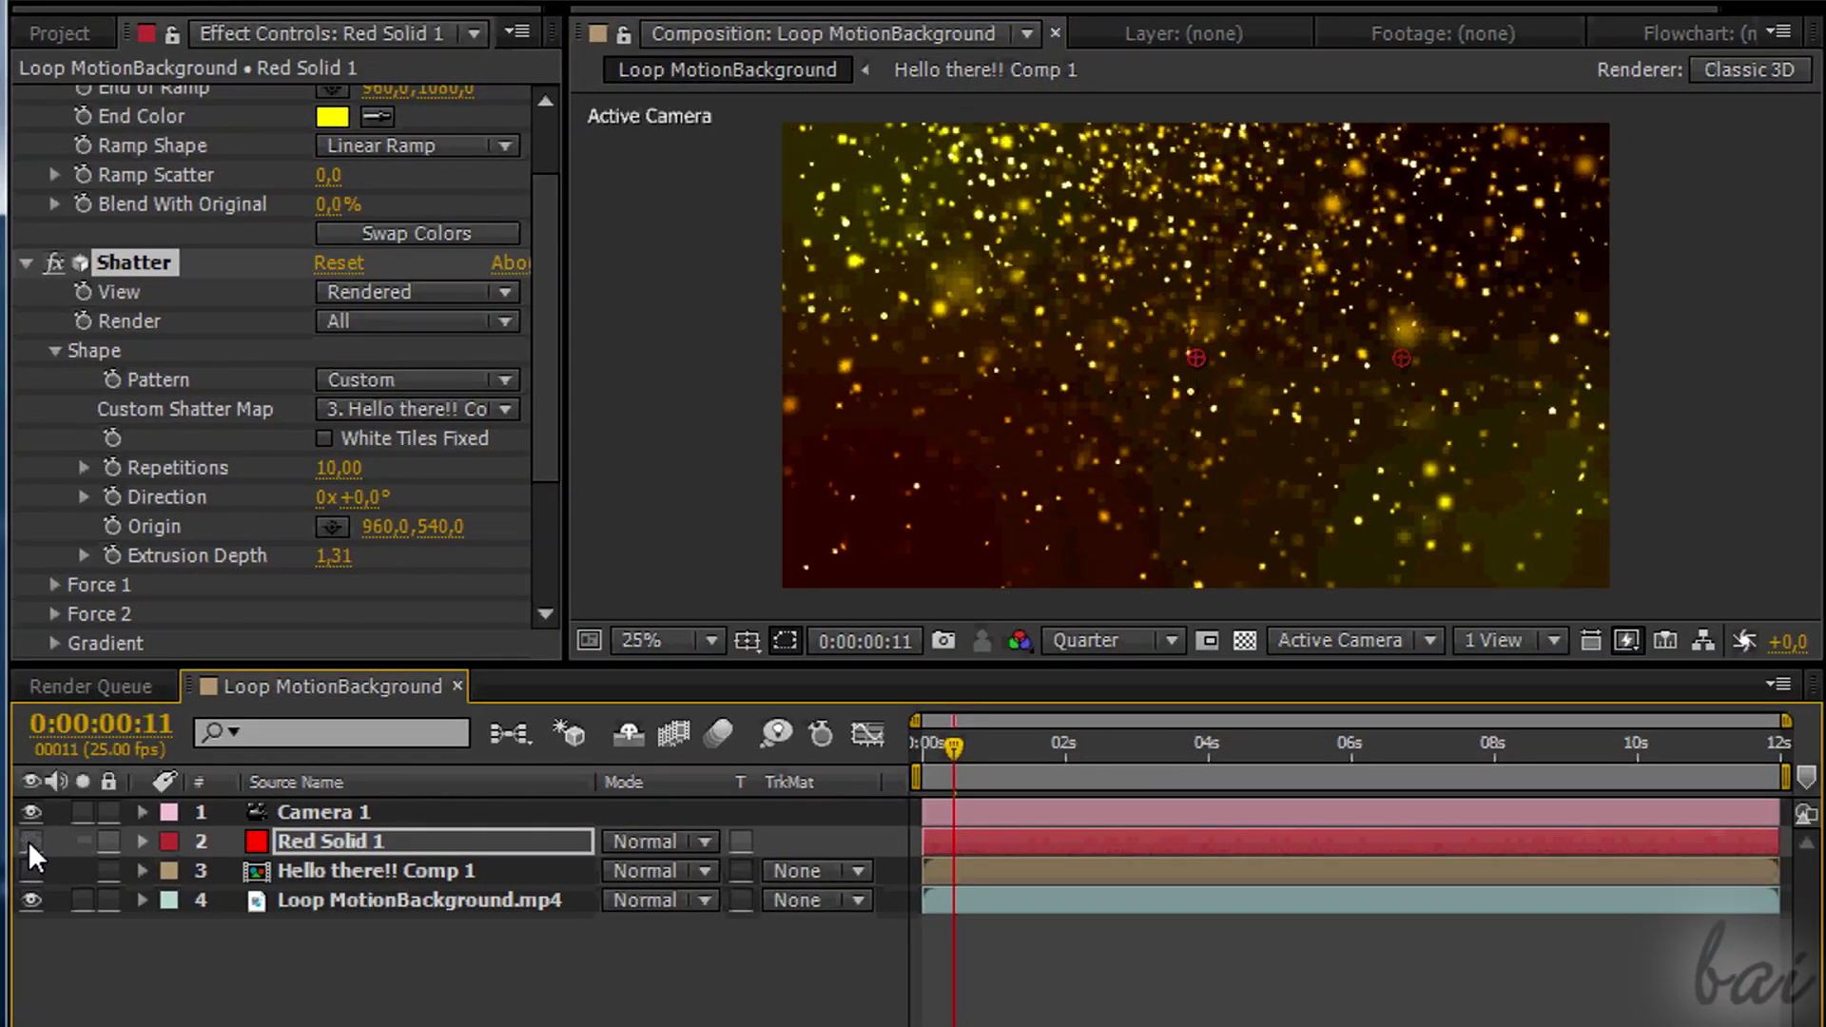
pyautogui.click(31, 841)
pyautogui.click(110, 840)
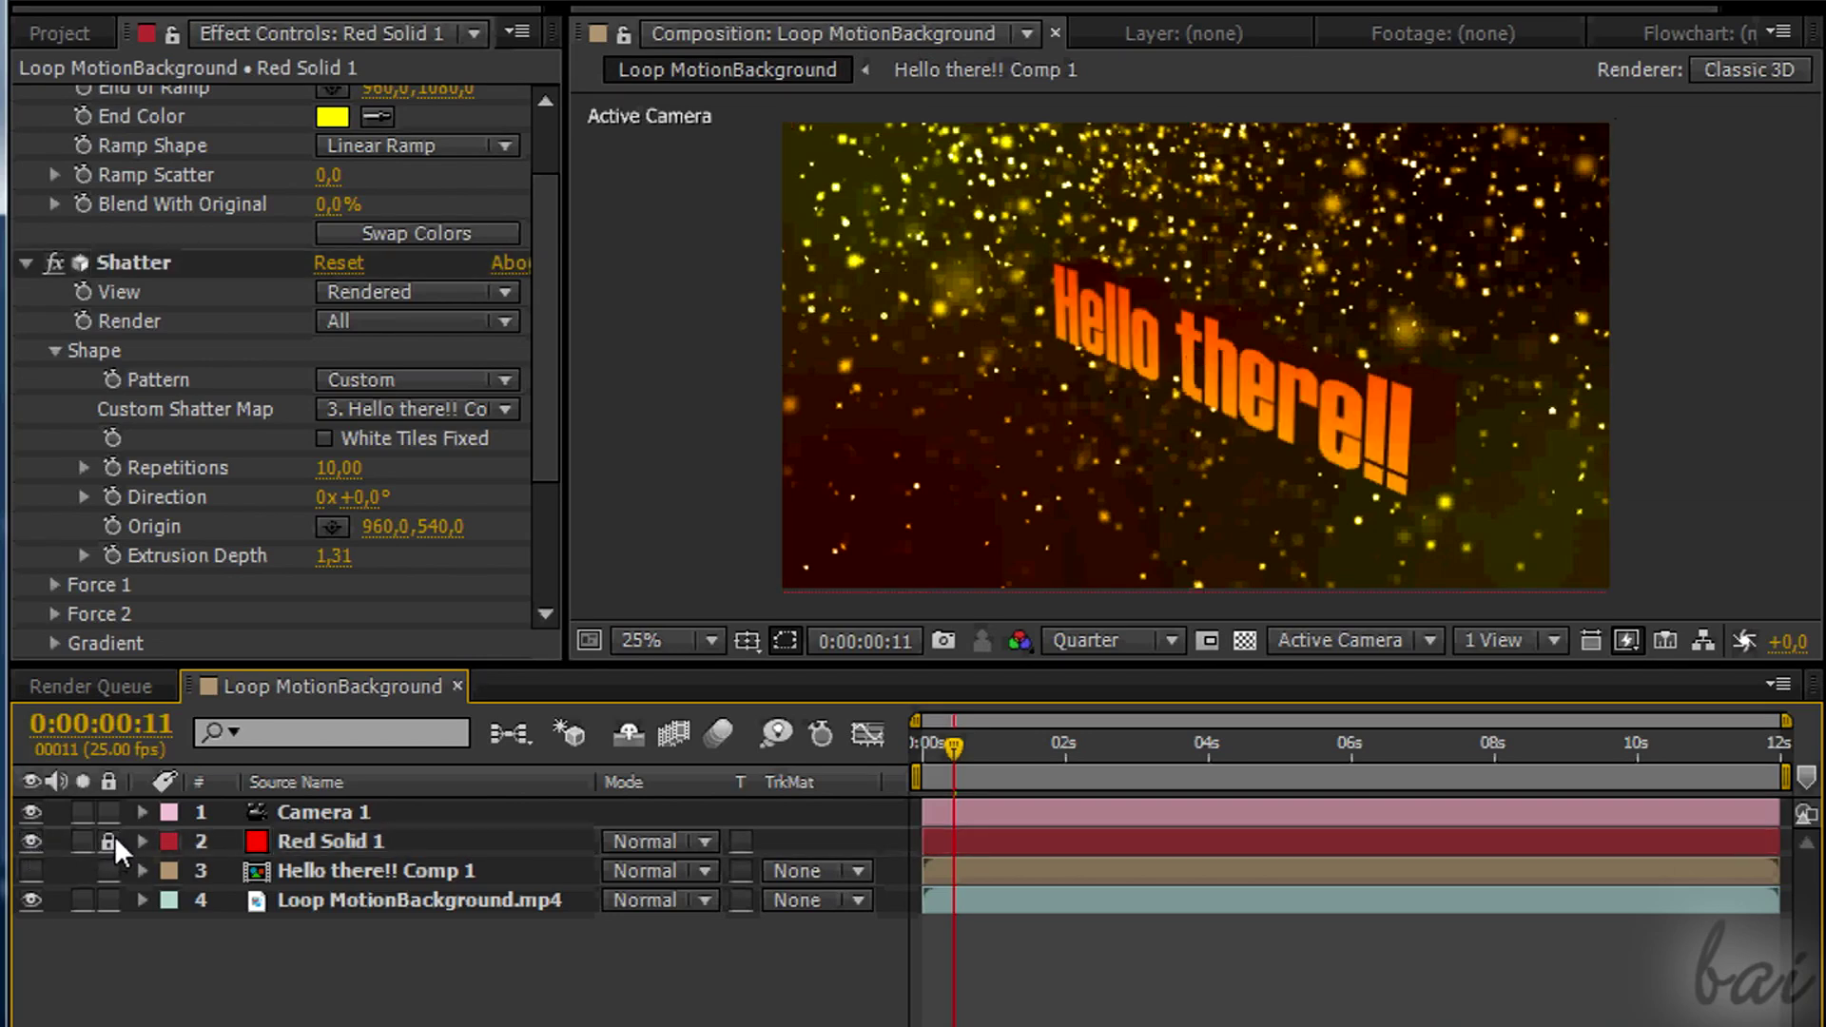
pyautogui.click(108, 841)
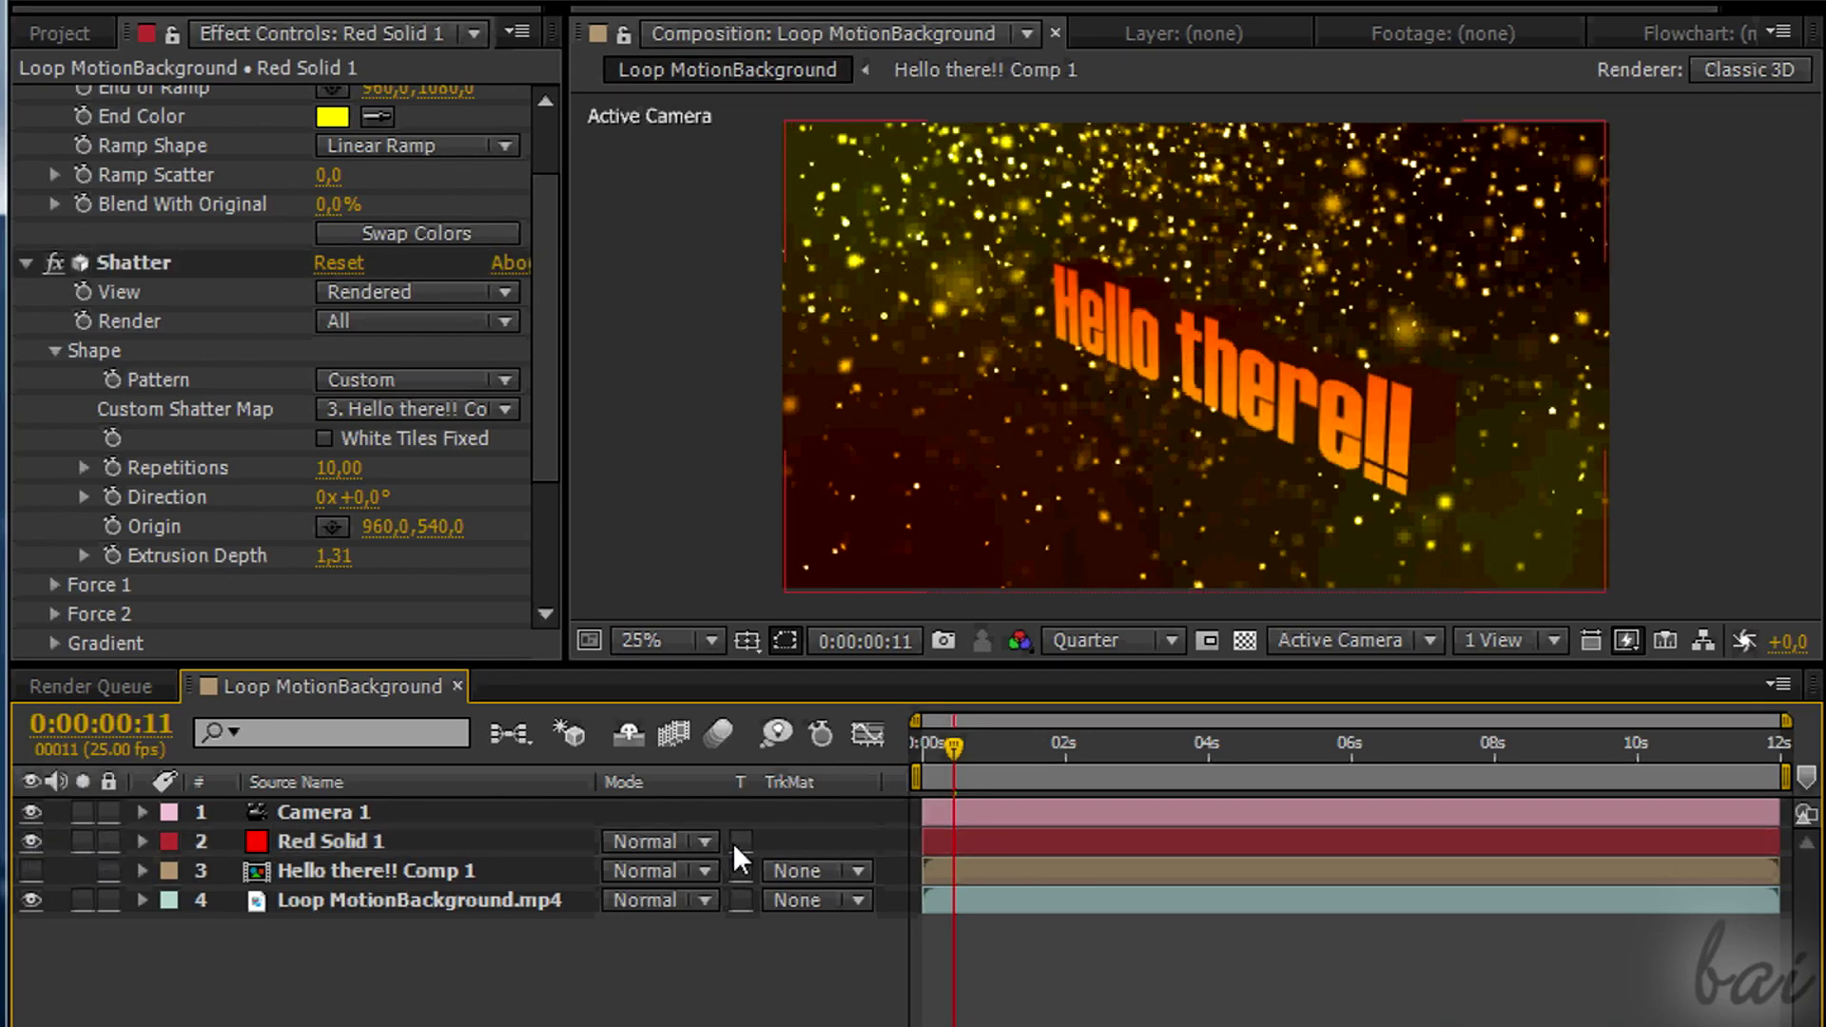
pyautogui.moveTo(1084, 842)
pyautogui.mouseDown()
pyautogui.moveTo(1224, 835)
pyautogui.moveTo(1088, 833)
pyautogui.mouseUp()
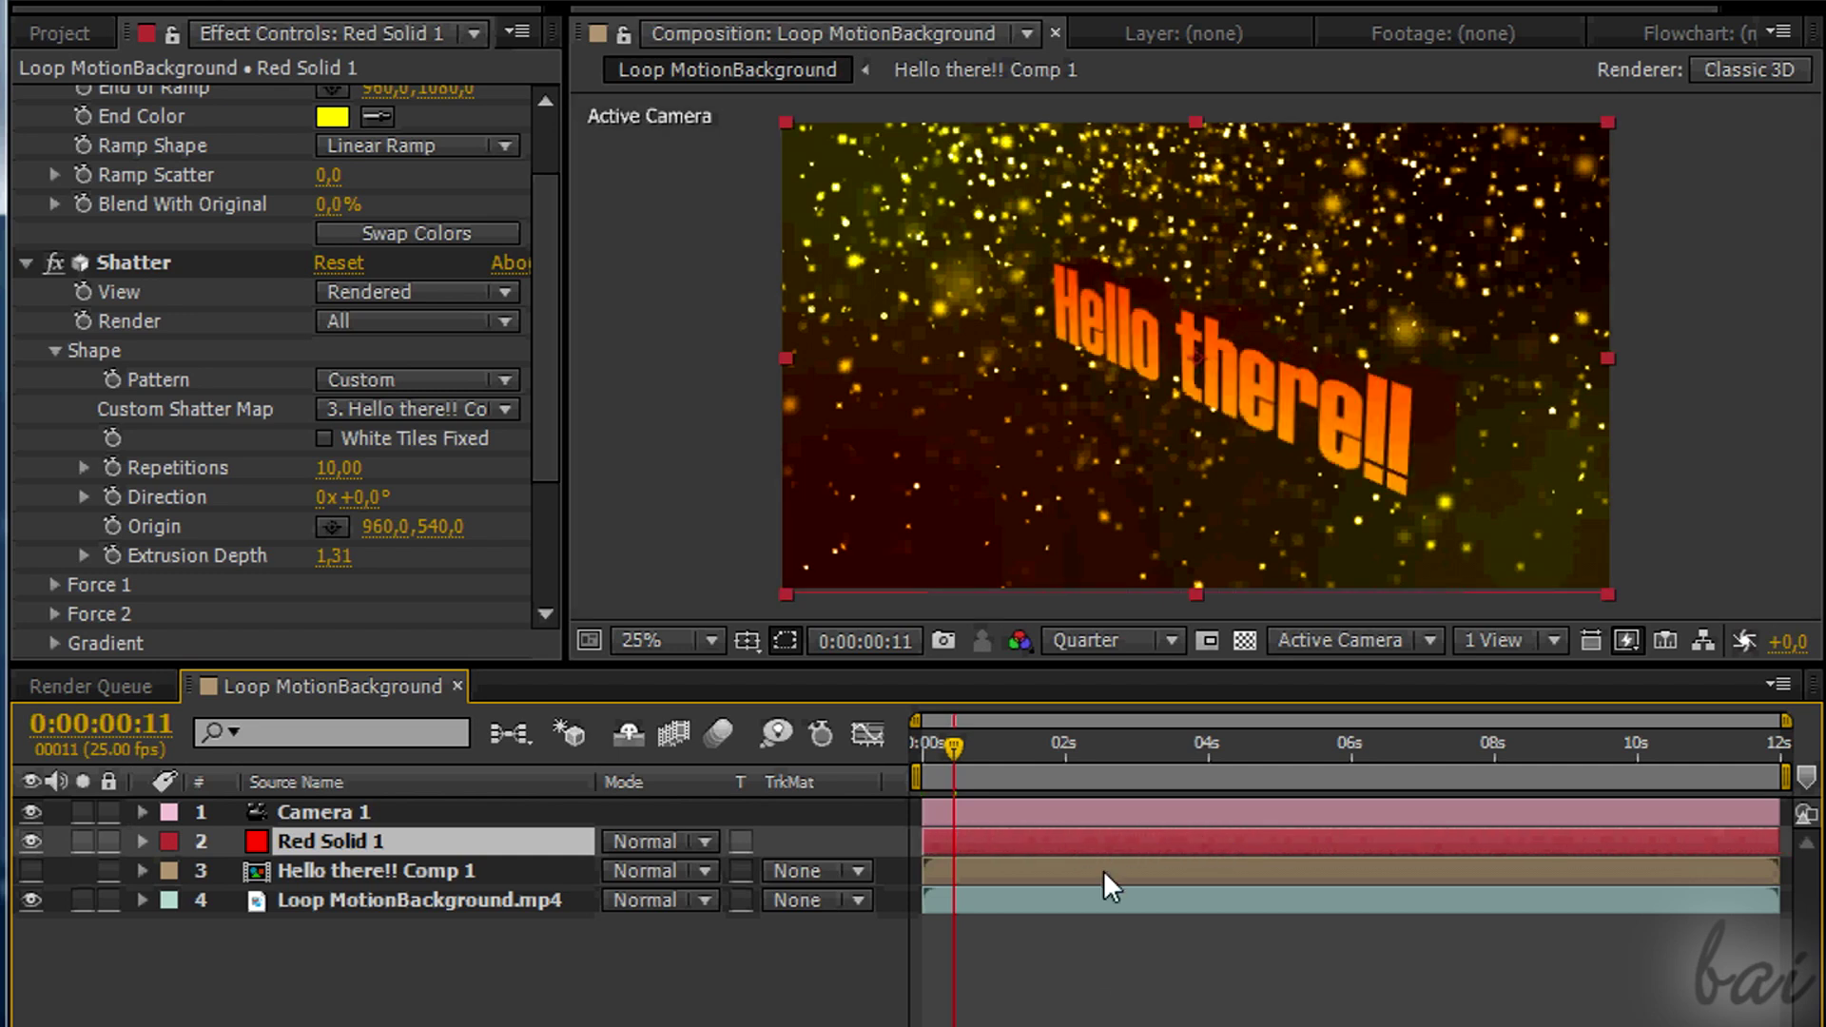
# Delete the Hello there!! Comp 1 layer, undo the deletion, and bring up the 'blur' effect search
pyautogui.click(416, 869)
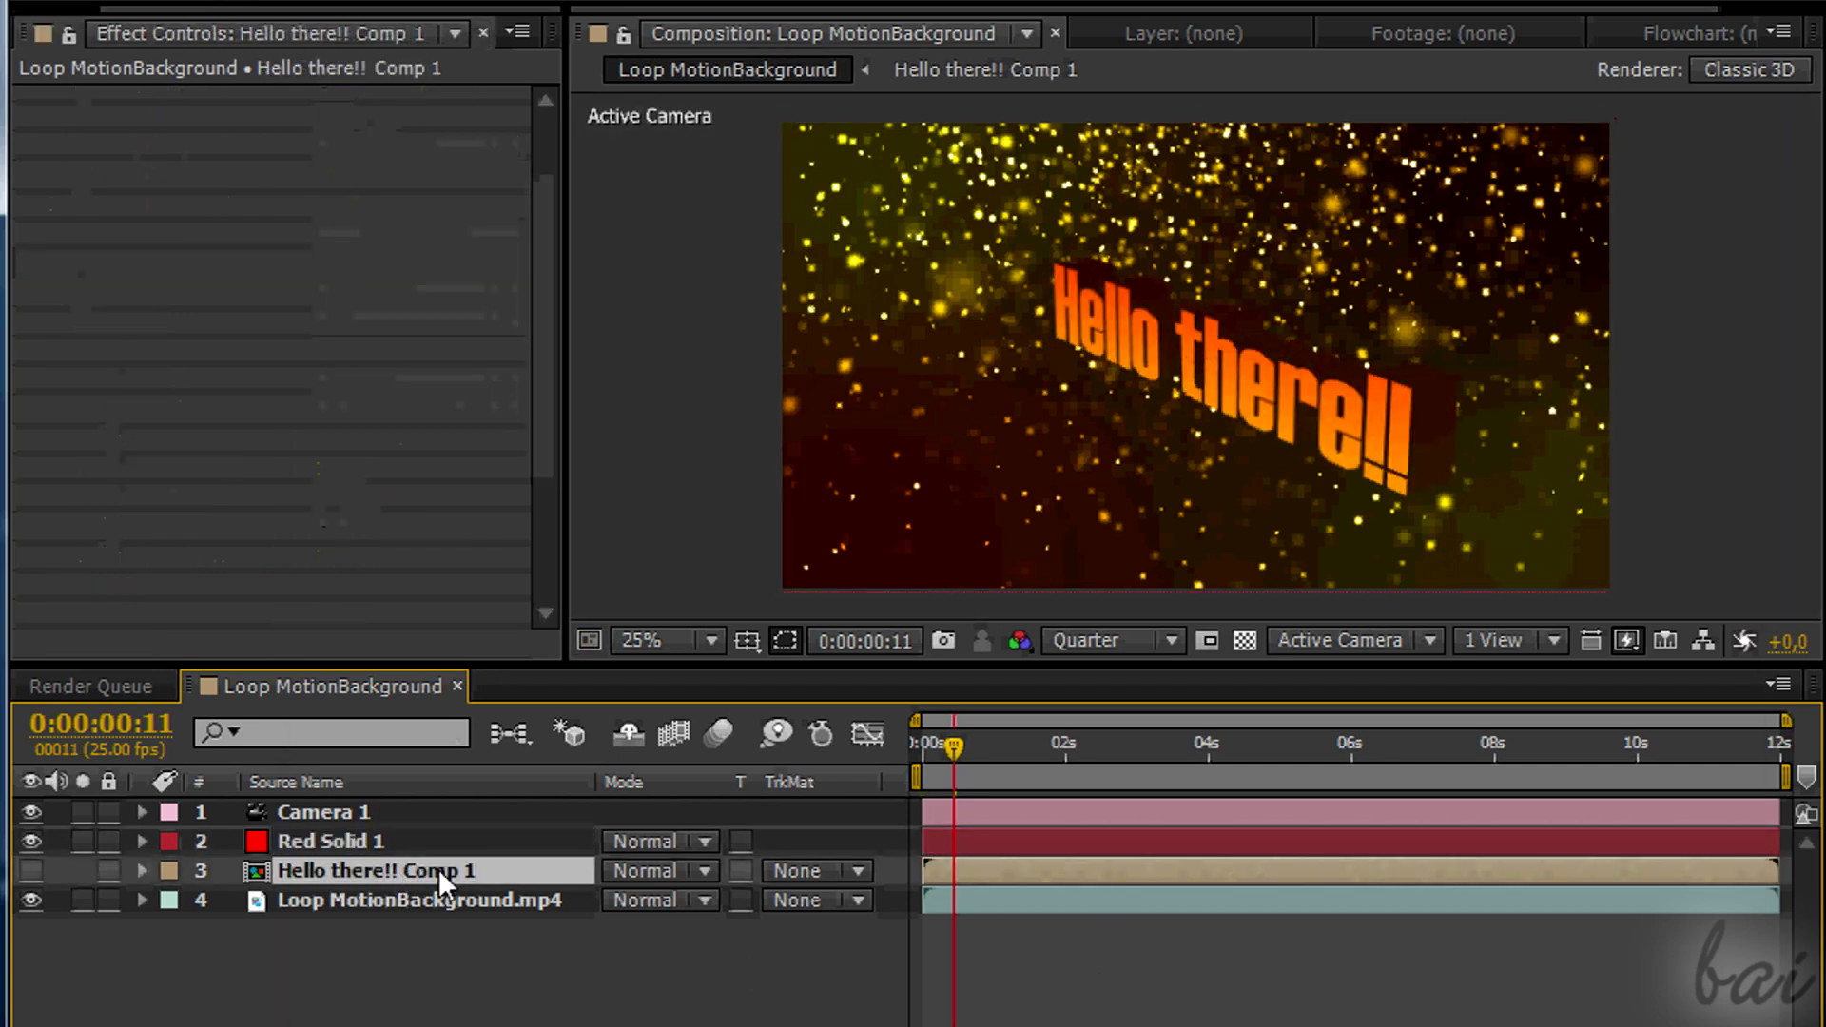
pyautogui.press('Delete')
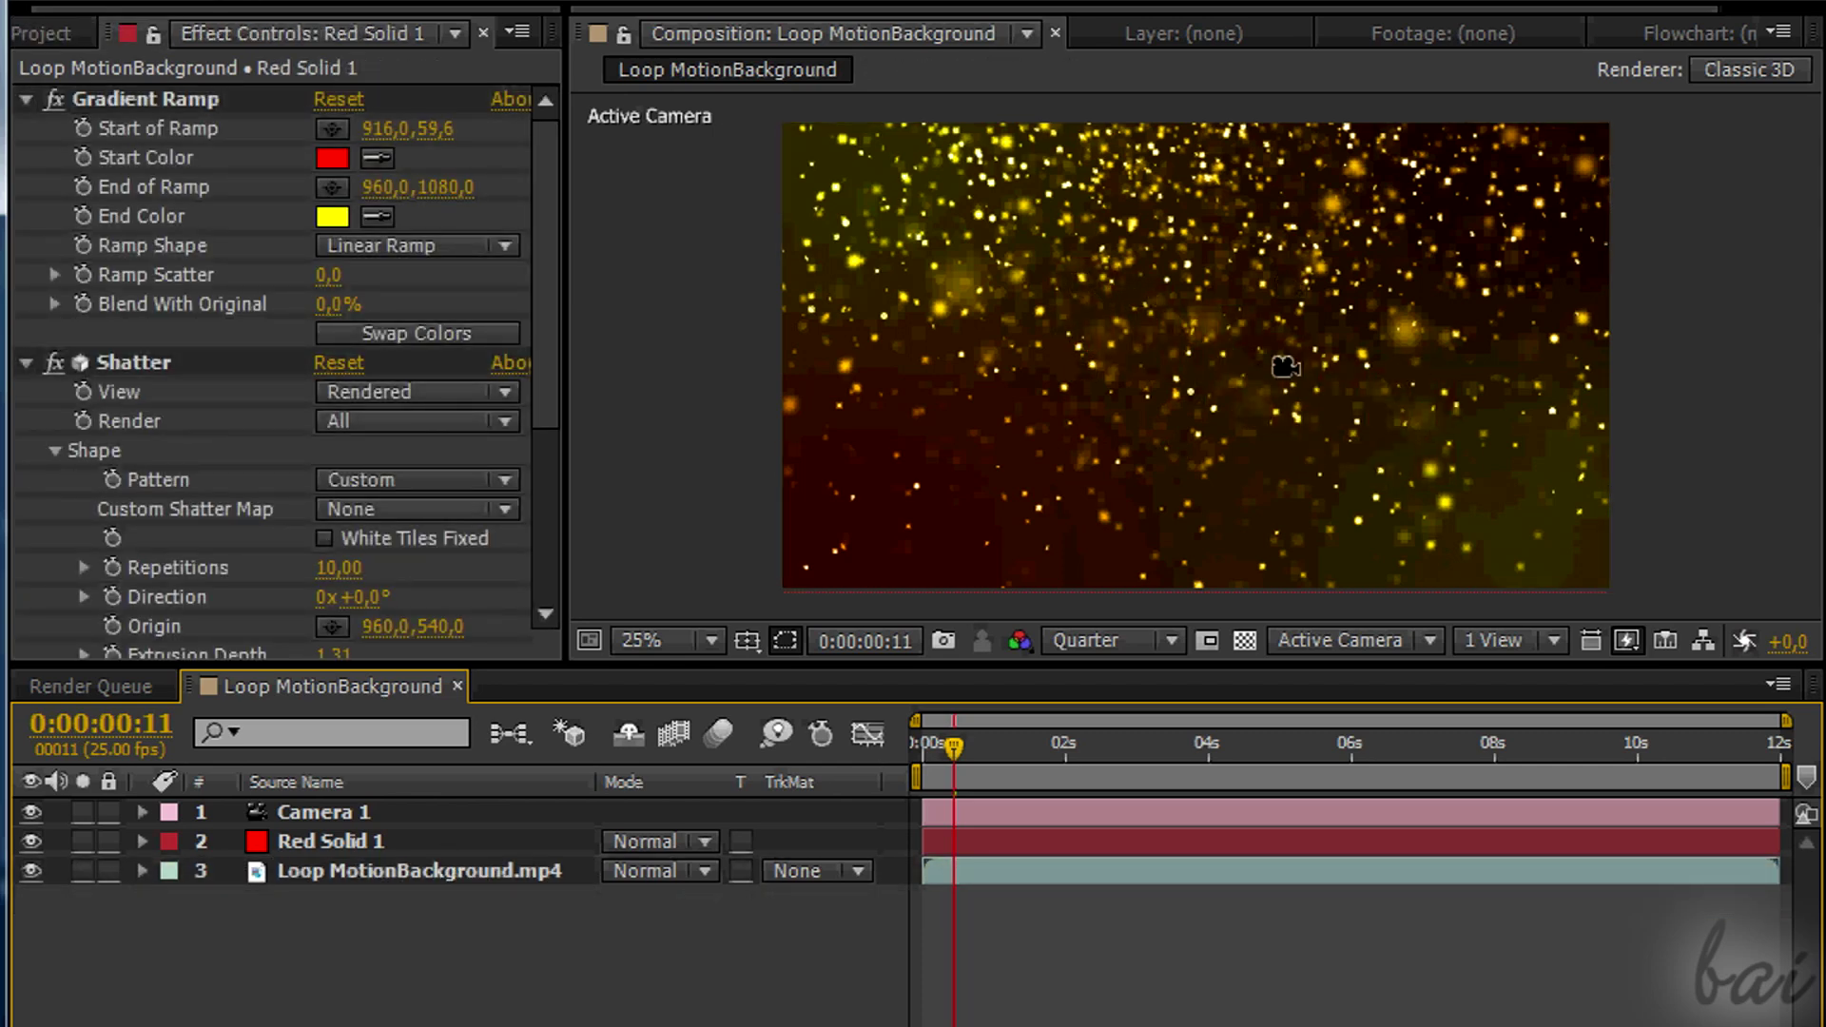
pyautogui.hotkey('ctrl', 'z')
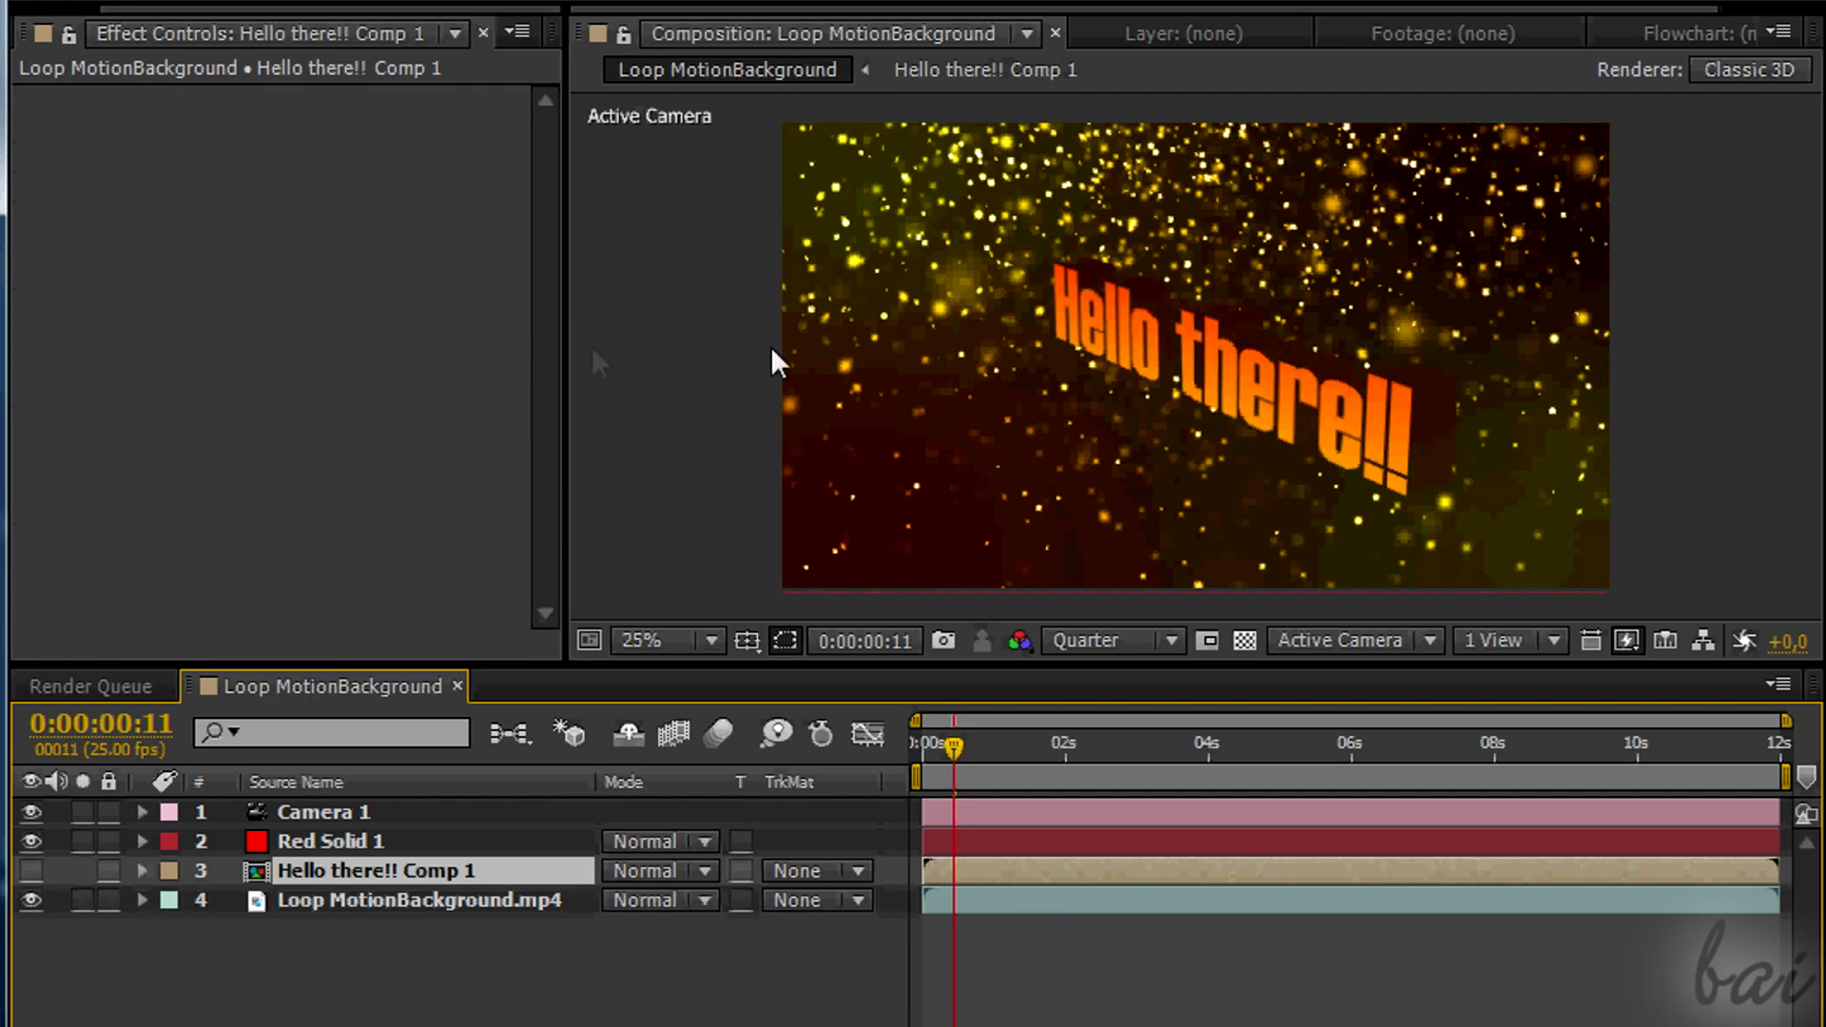
pyautogui.click(1396, 403)
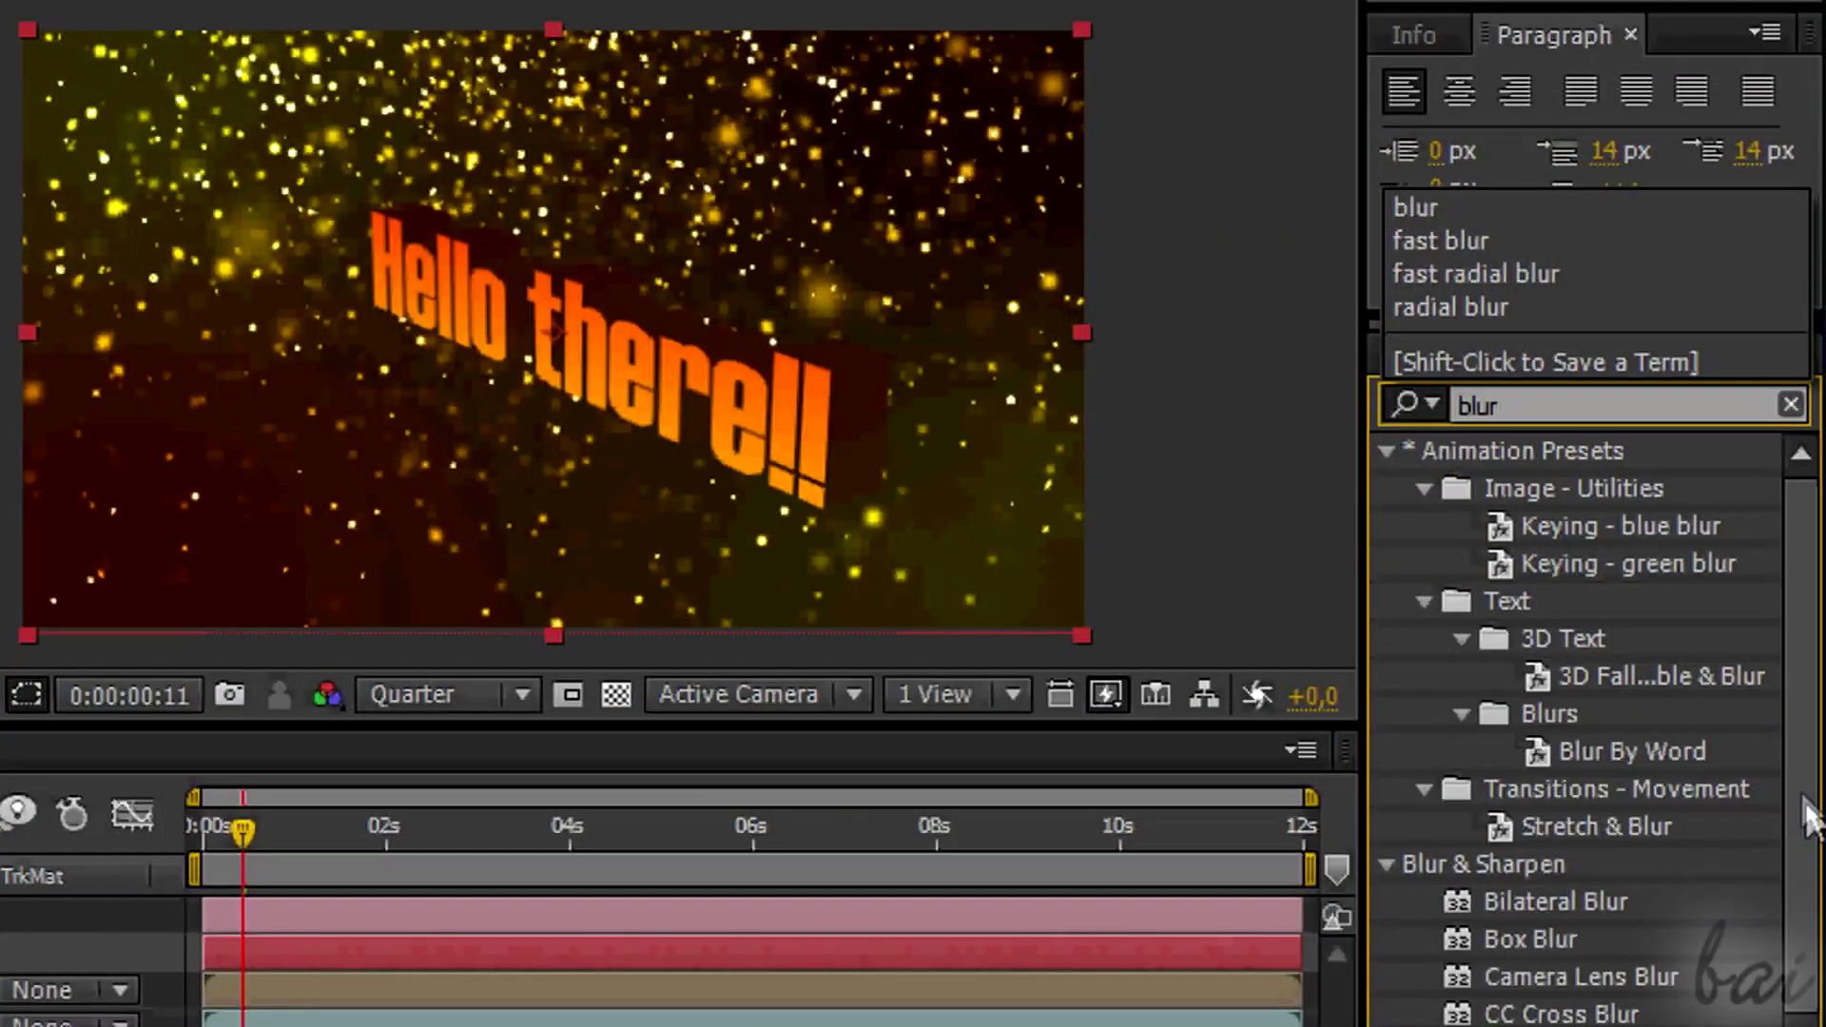
# Apply CC Radial Blur to Red Solid 1 and set its Amount to -2,0
pyautogui.scroll(-2, 1807, 813)
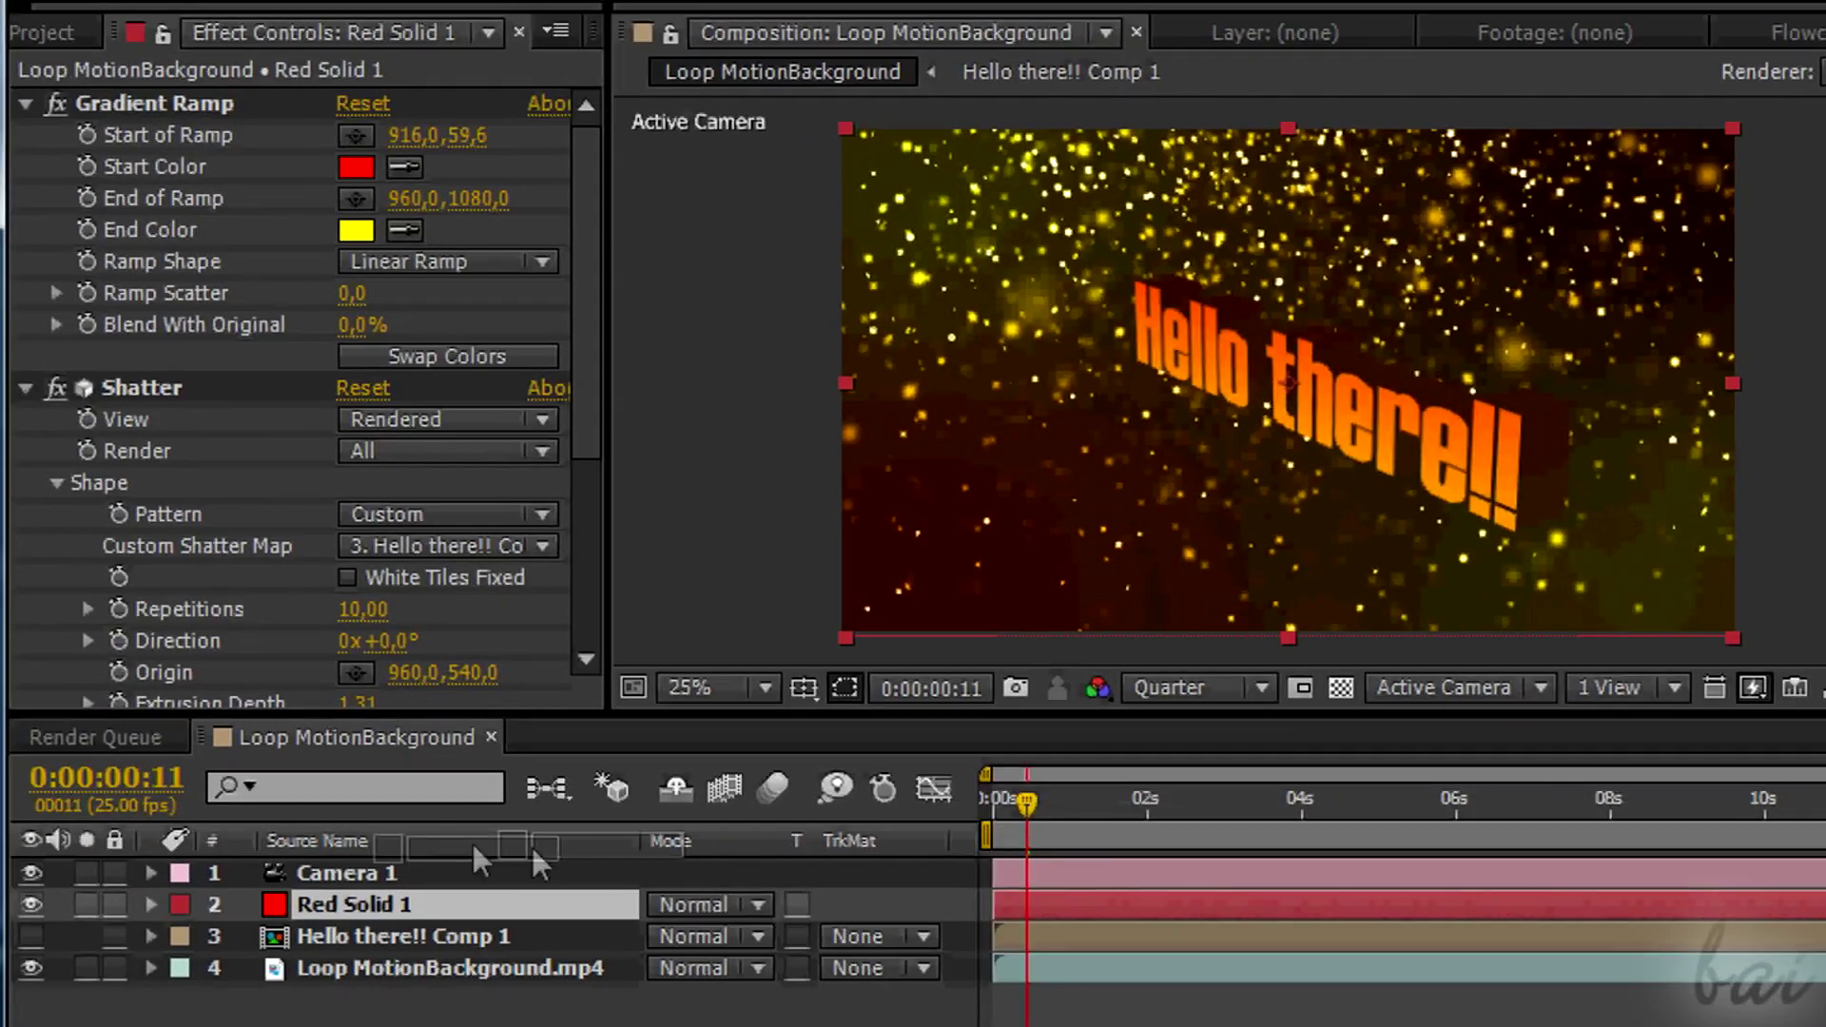
pyautogui.moveTo(472, 843); pyautogui.dragTo(409, 898)
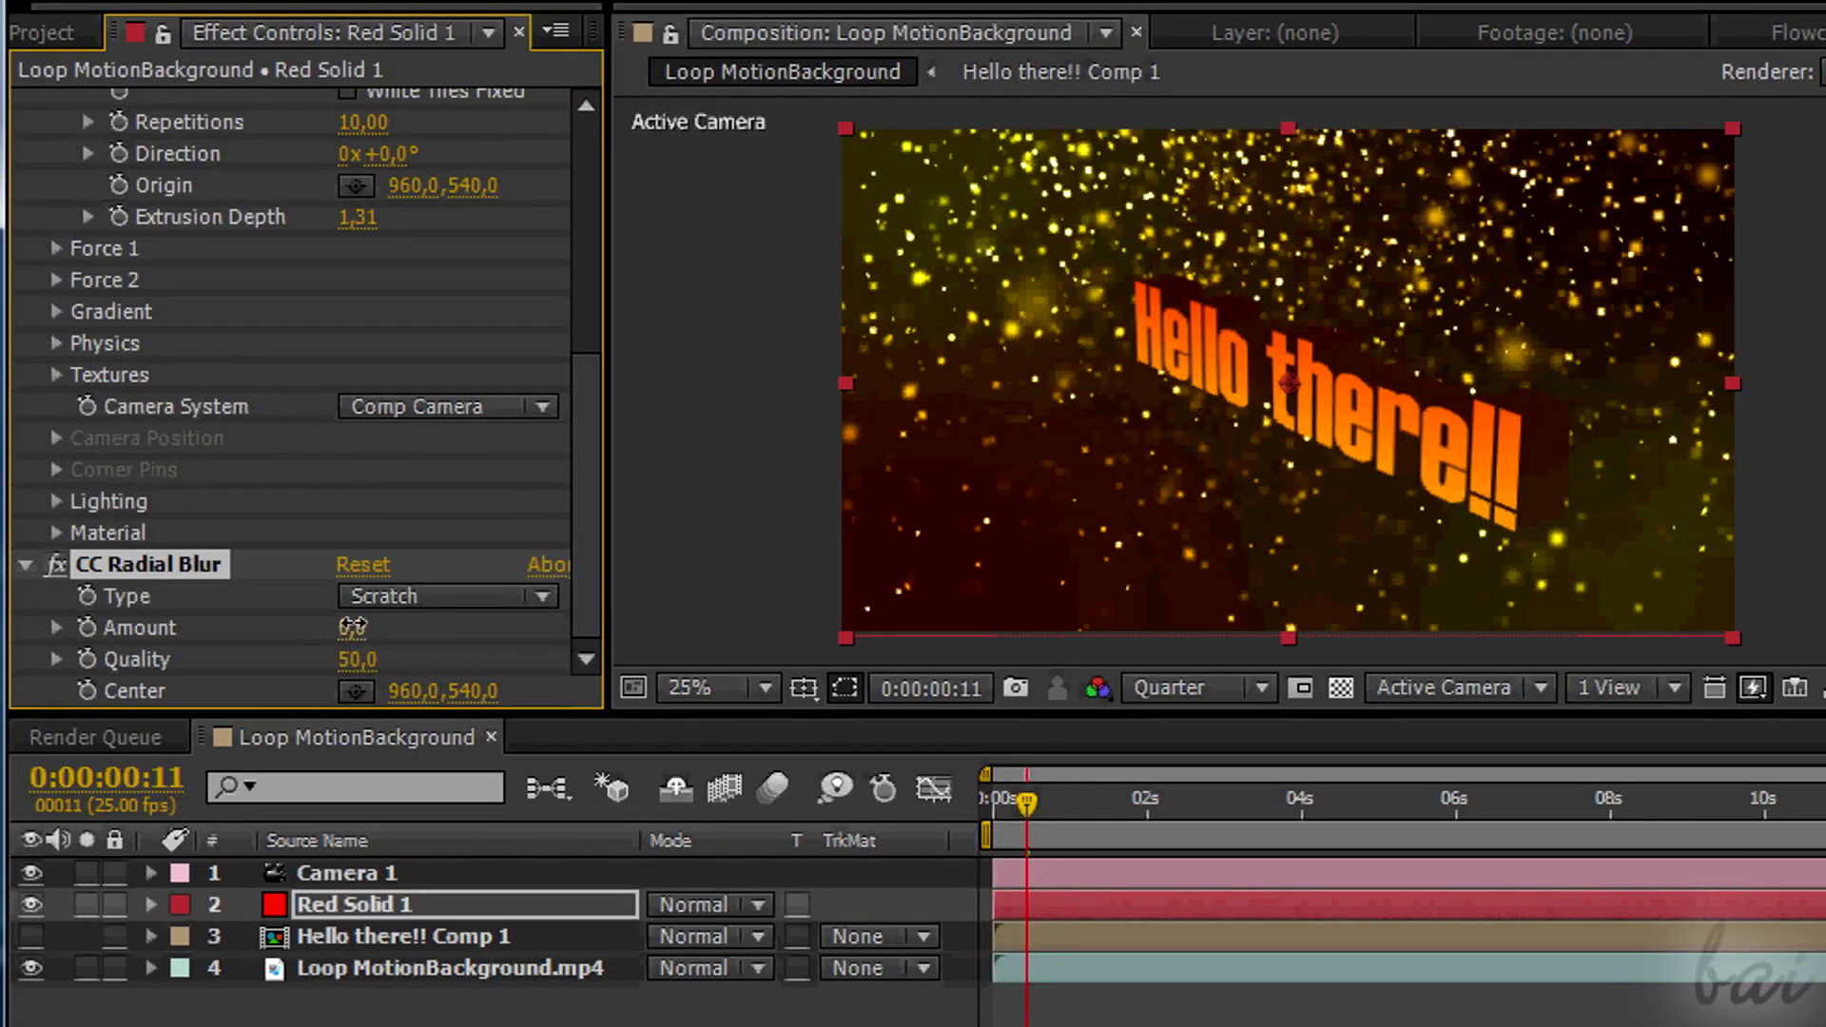
pyautogui.moveTo(352, 626)
pyautogui.mouseDown()
pyautogui.moveTo(306, 624)
pyautogui.moveTo(355, 640)
pyautogui.mouseUp()
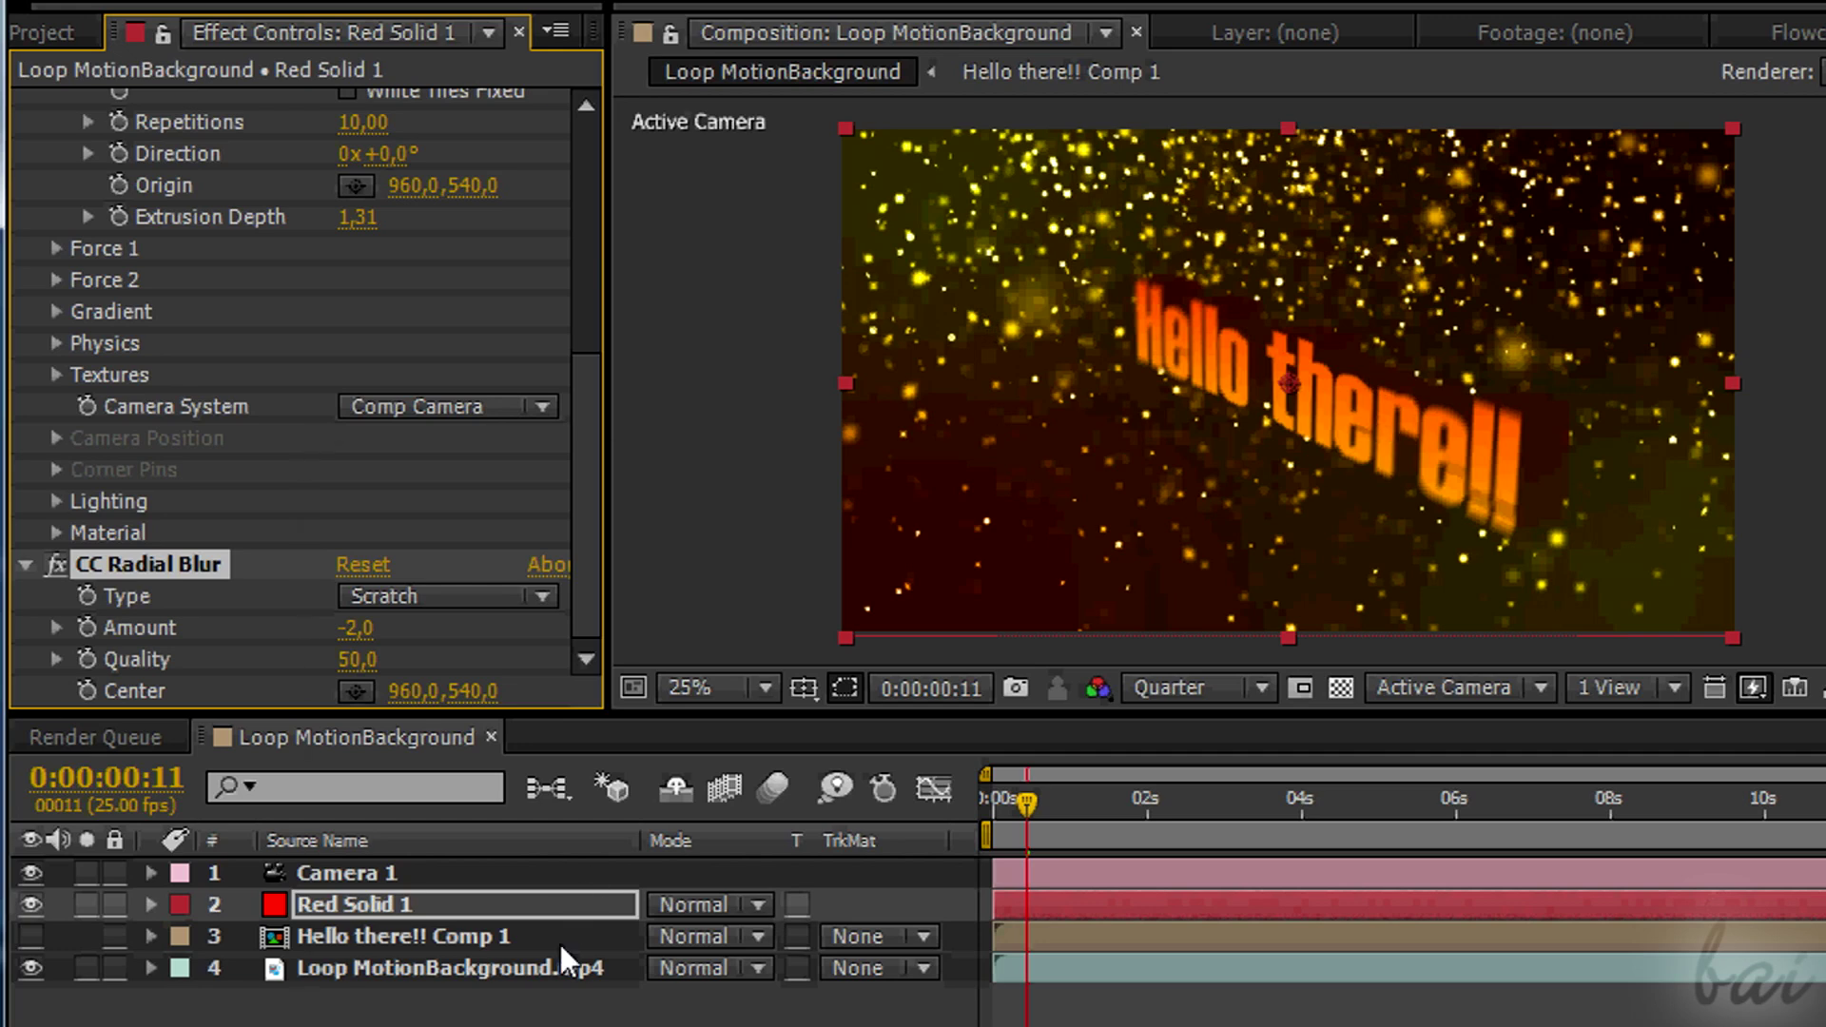
pyautogui.click(476, 942)
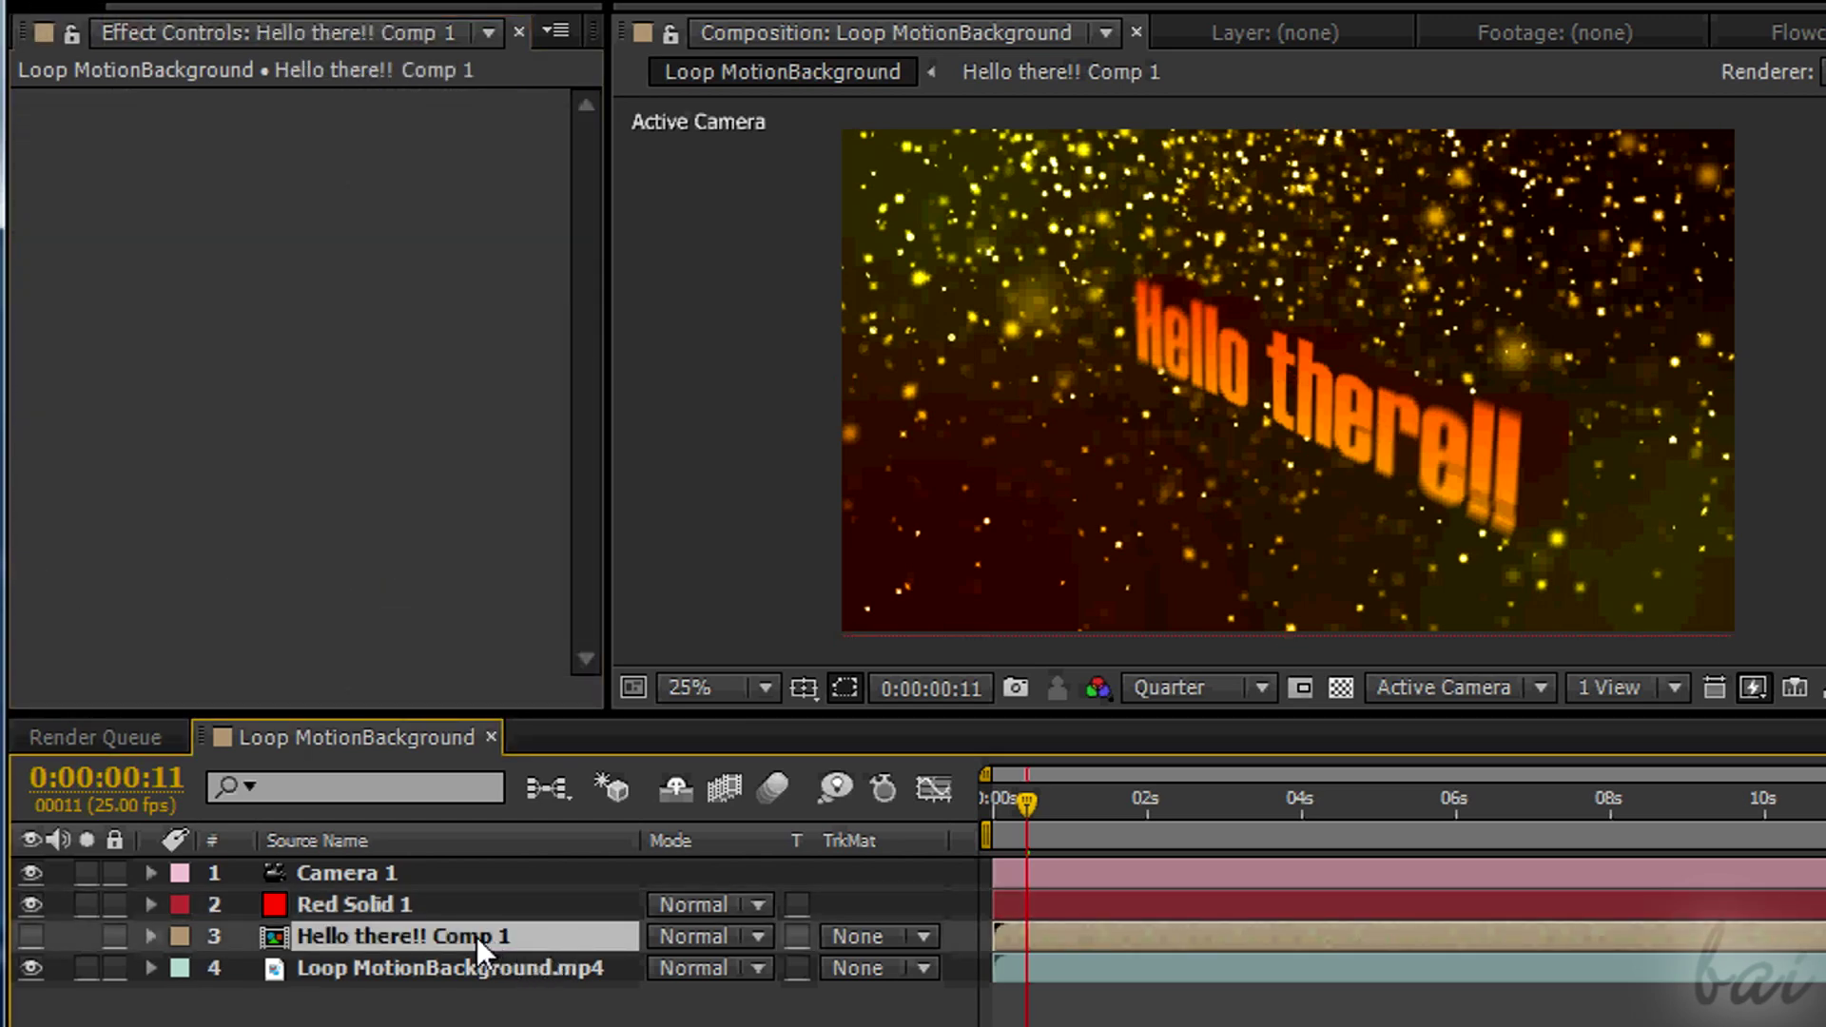
# Delete the trailing '!!' in Hello there!! Comp 1 so the text reads 'Hello there'
pyautogui.doubleClick(477, 938)
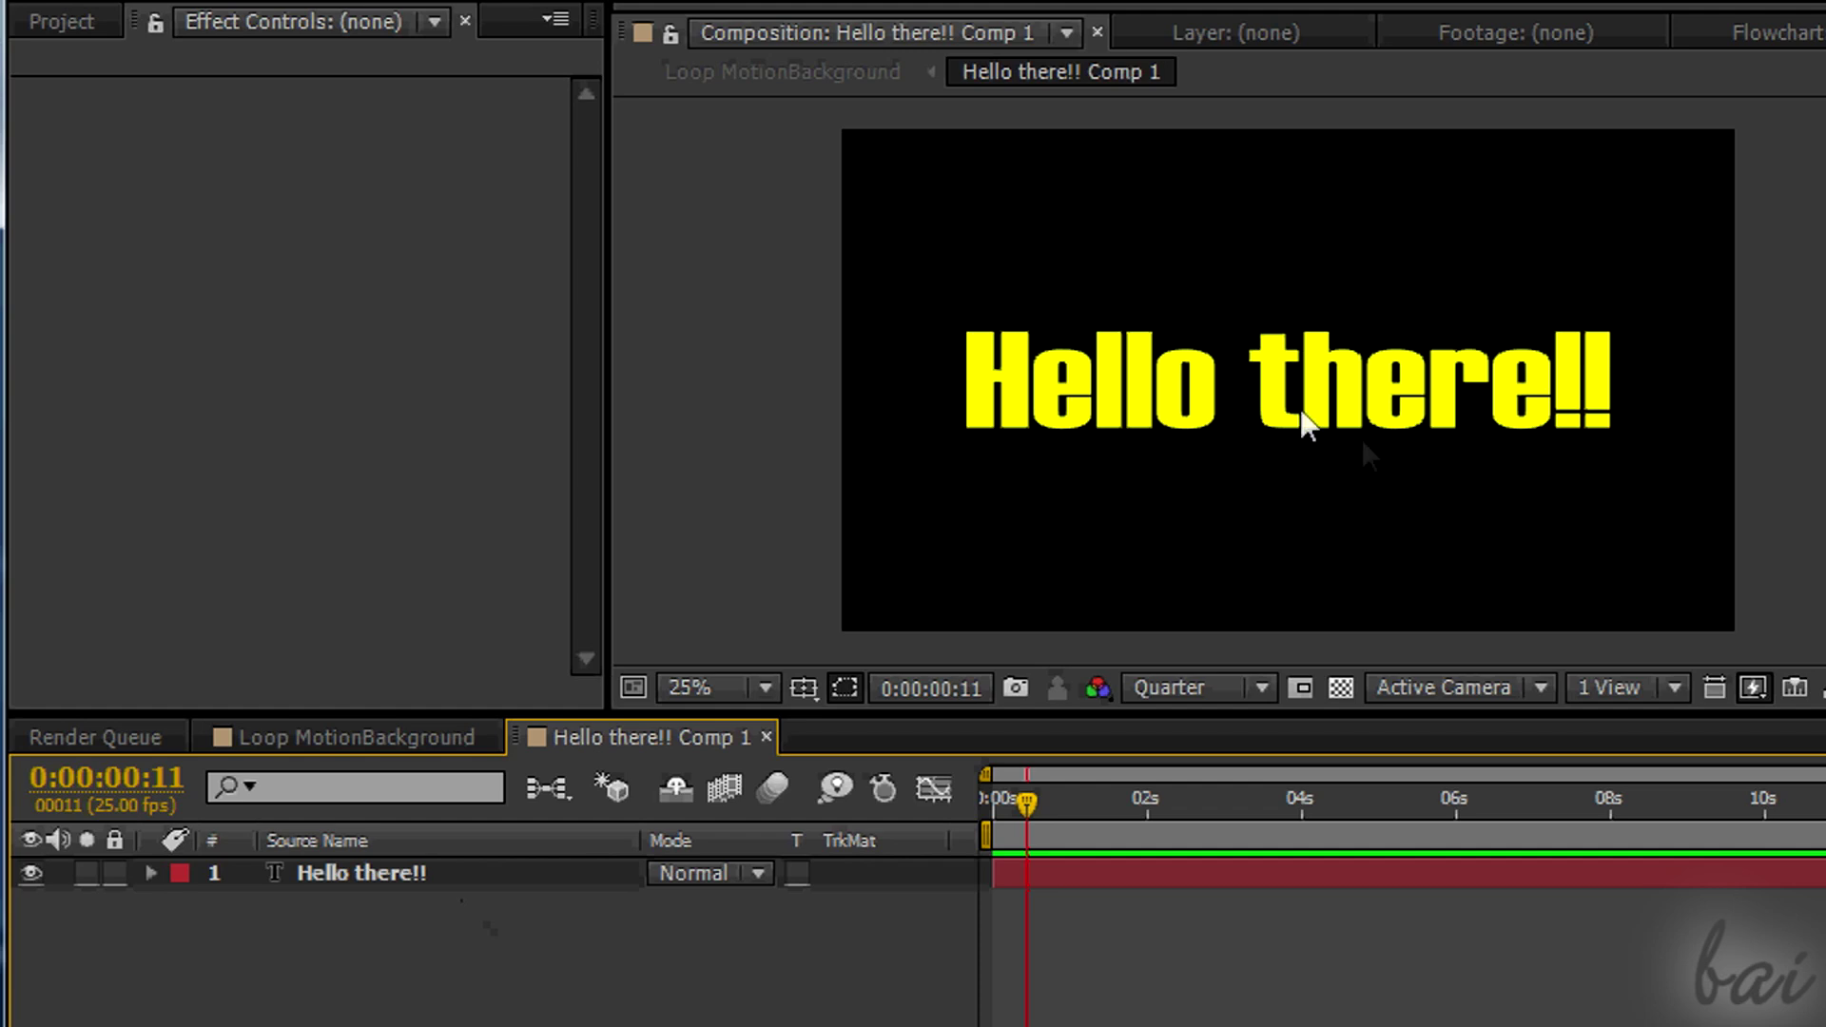
pyautogui.doubleClick(1370, 369)
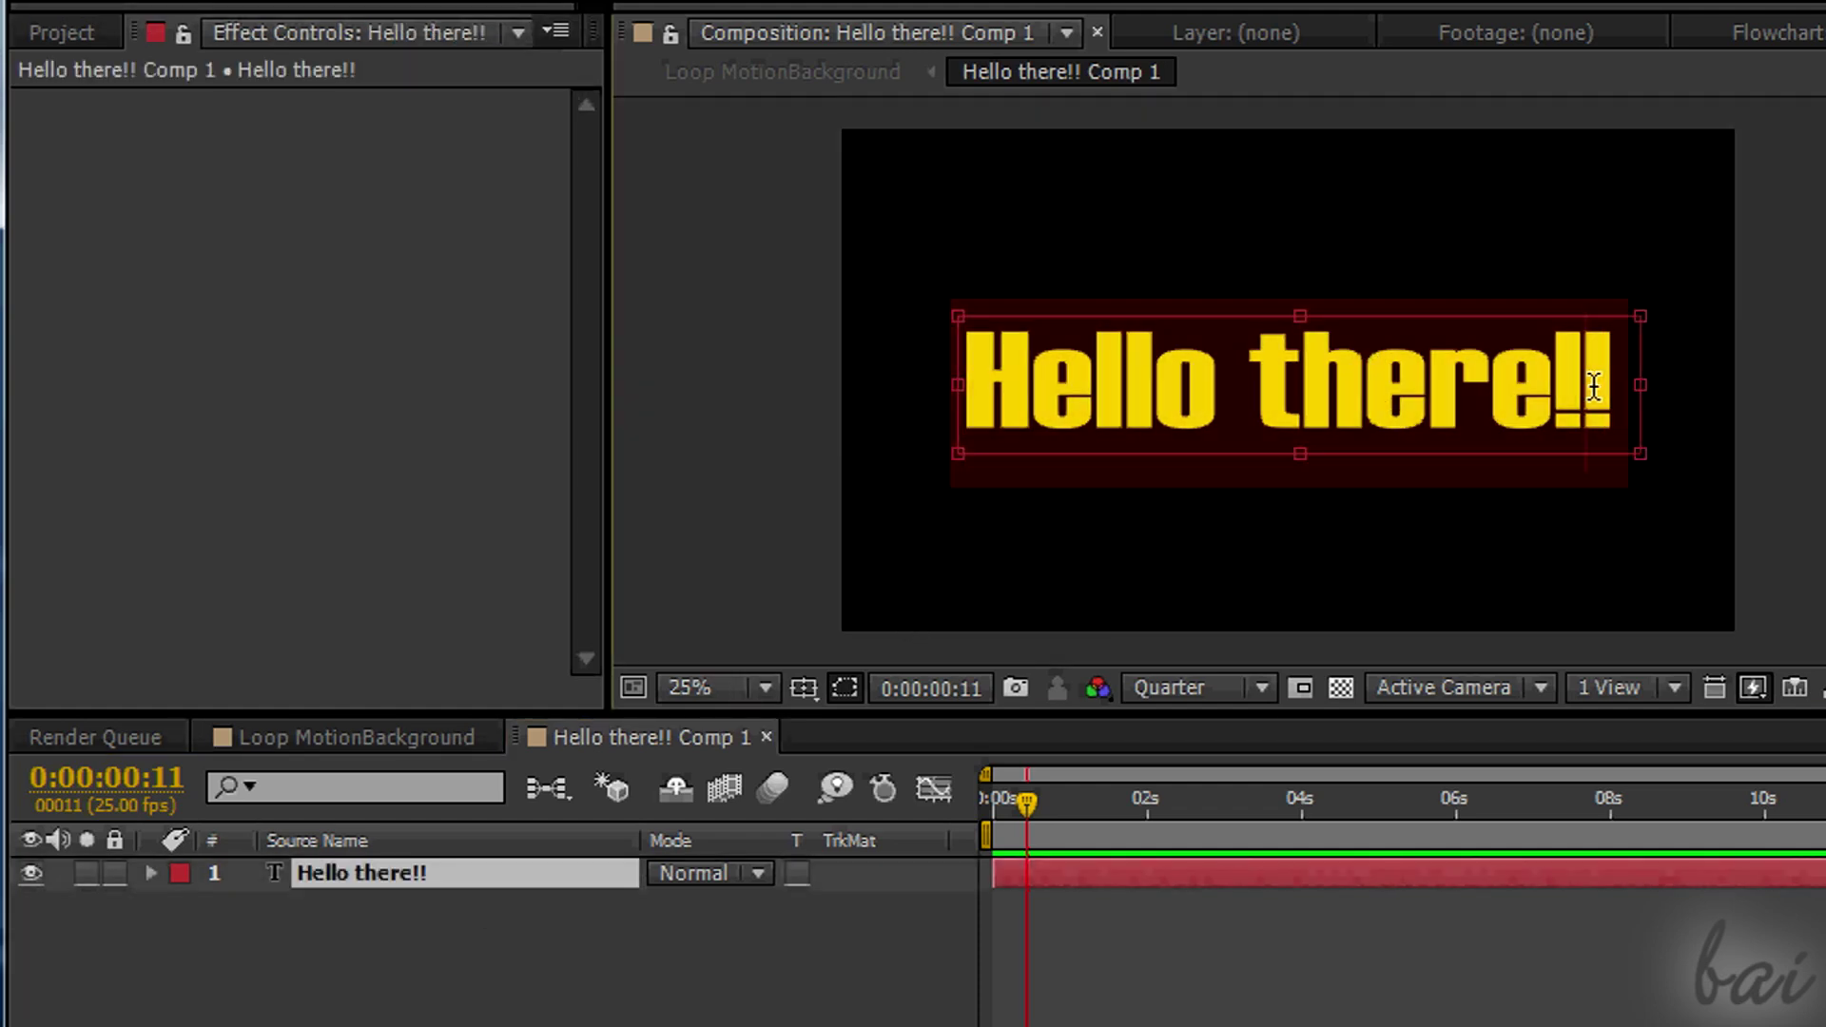
pyautogui.click(1623, 376)
pyautogui.moveTo(1623, 377); pyautogui.dragTo(1562, 380)
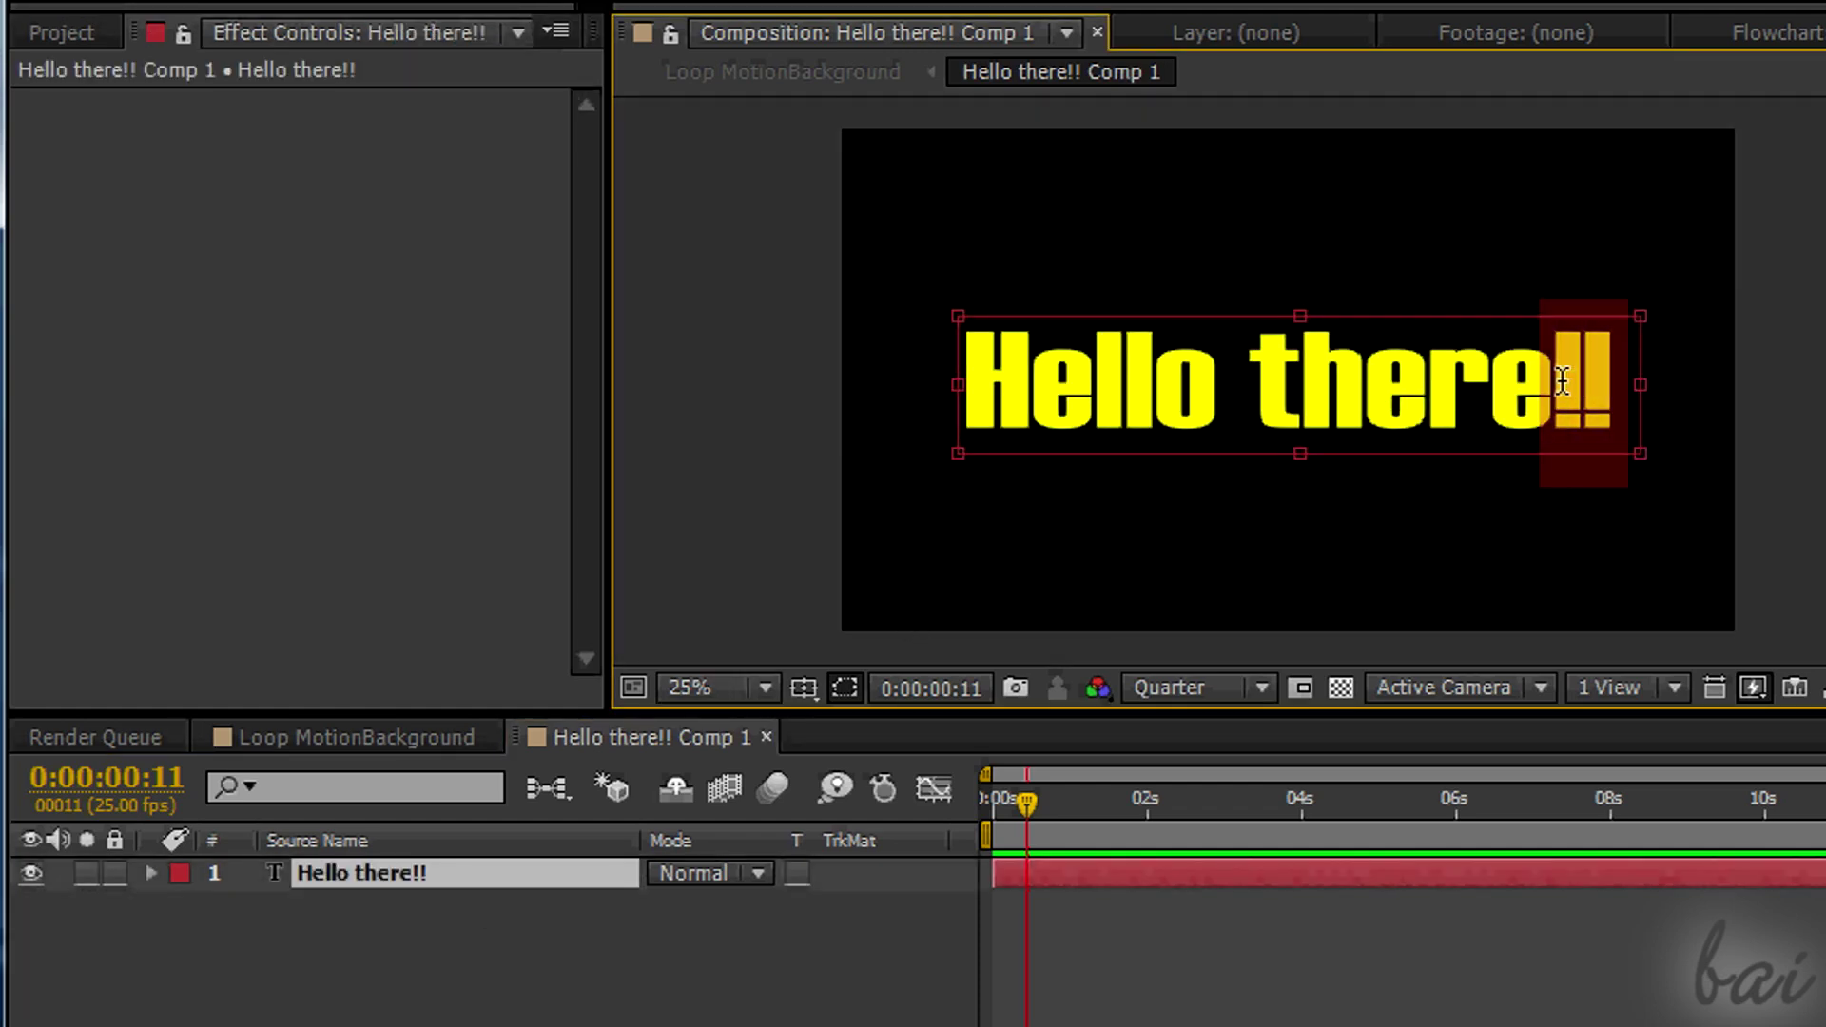
pyautogui.click(1614, 376)
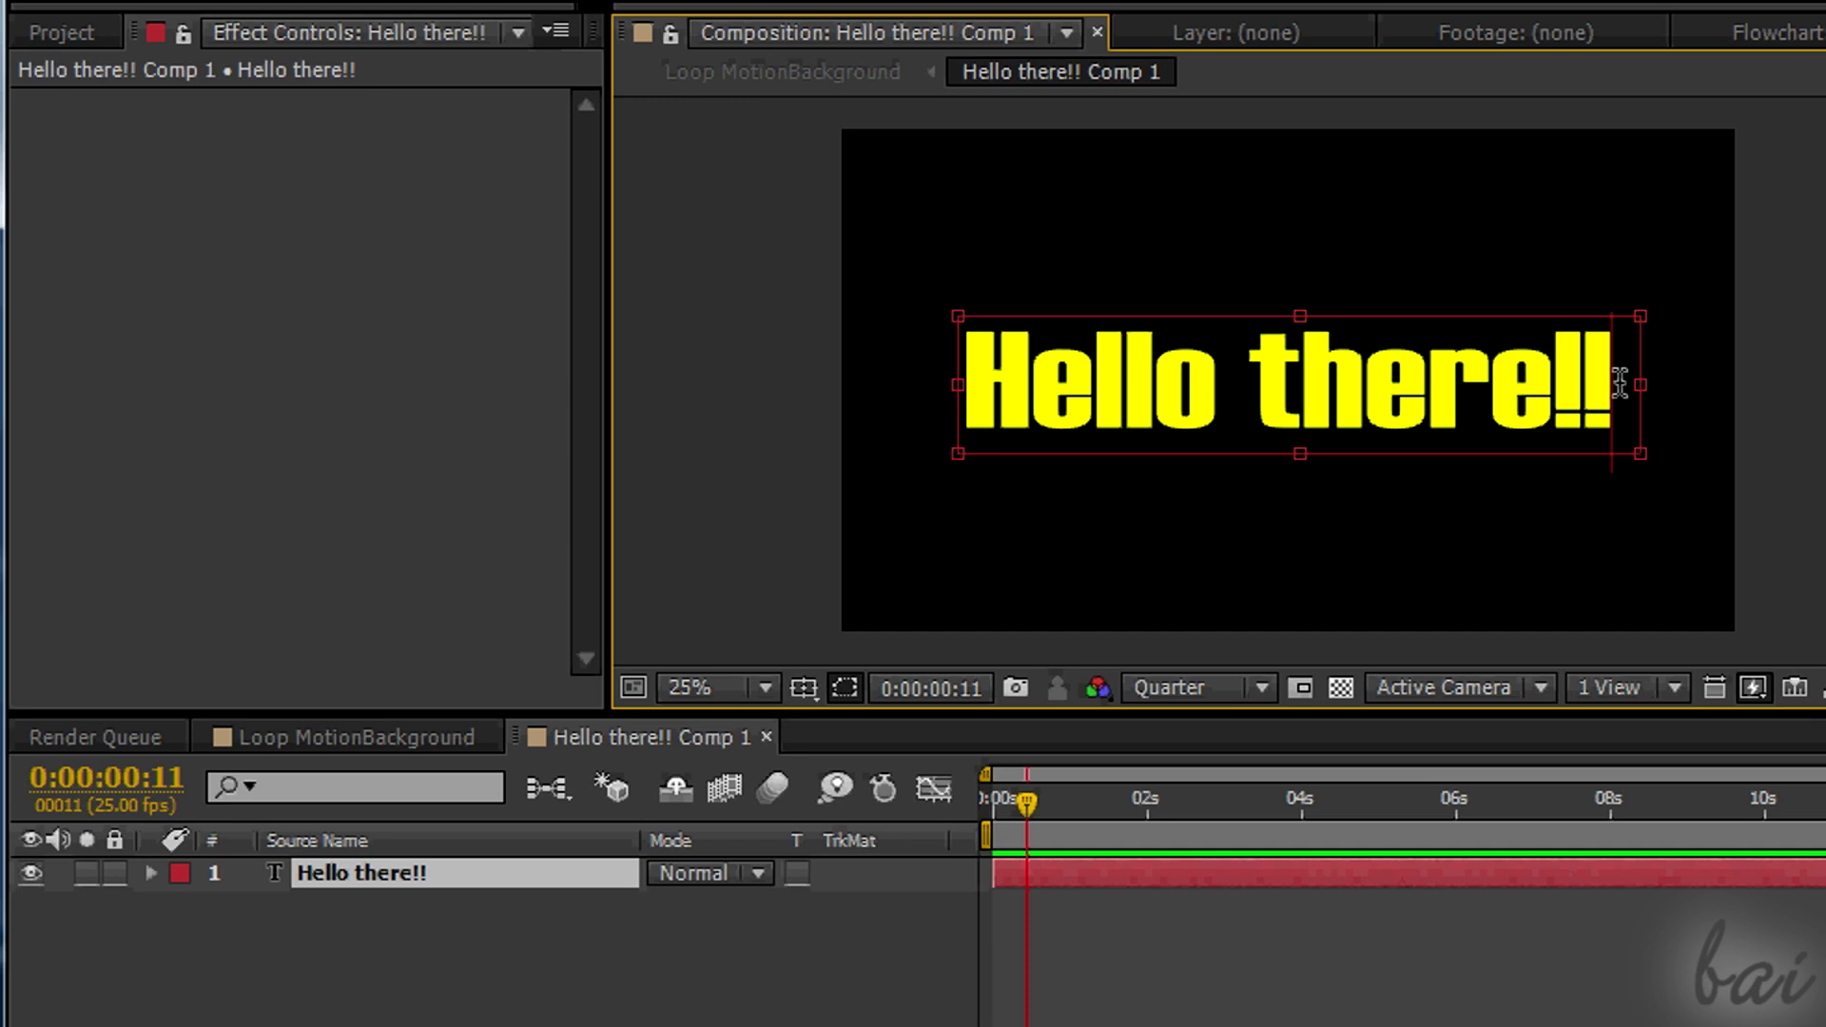
pyautogui.press('BackSpace')
pyautogui.press('BackSpace')
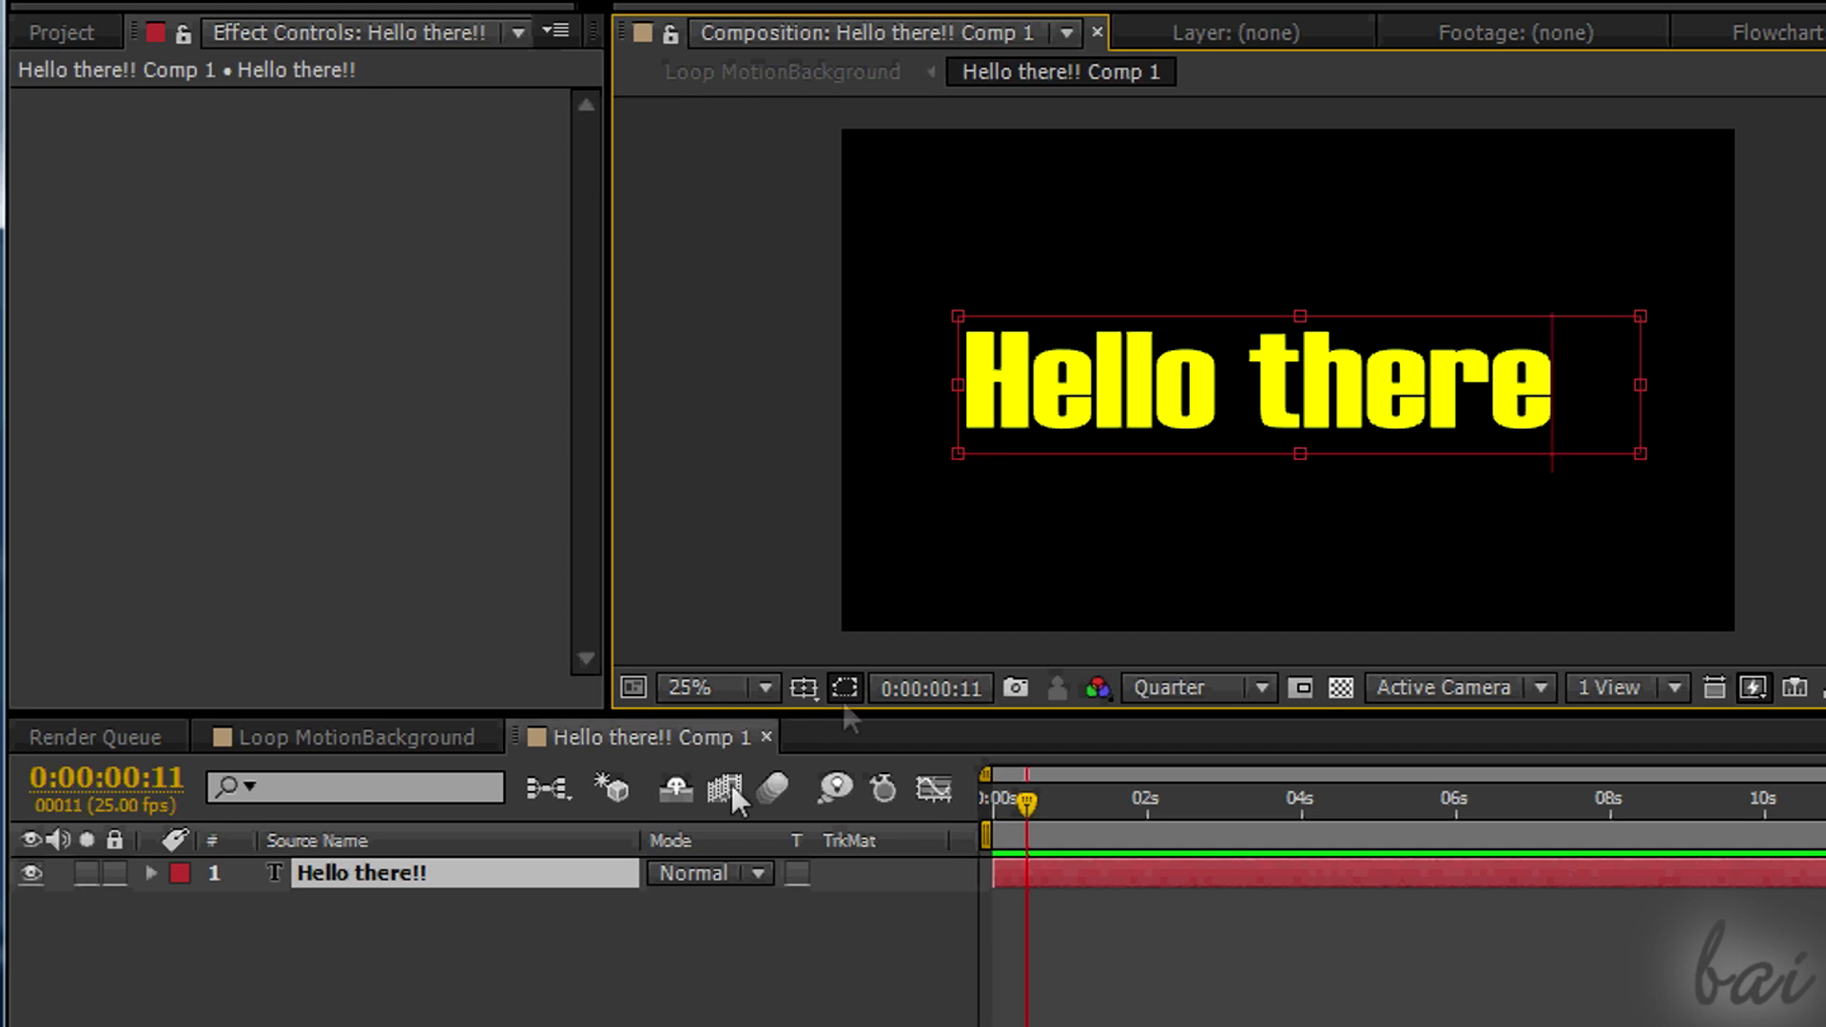
pyautogui.click(317, 743)
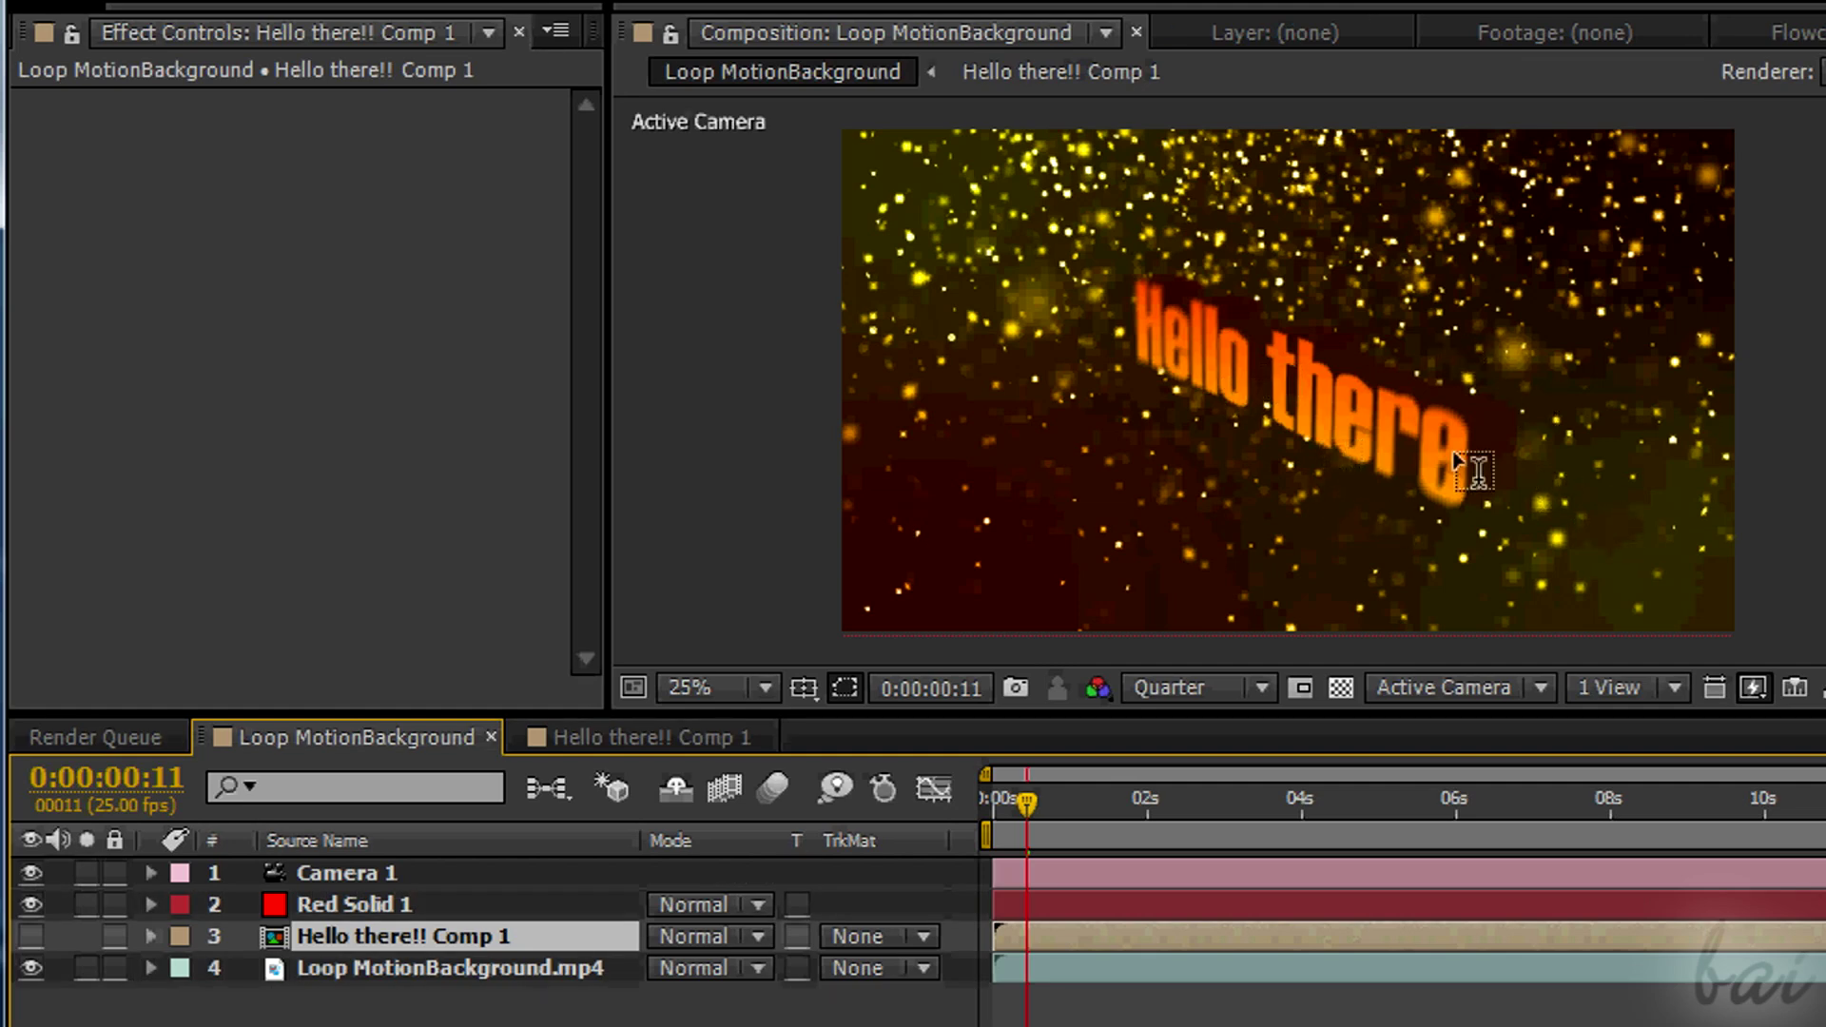
# With Shatter off, angle Red Solid 1's Gradient Ramp diagonally, then re-enable Shatter
pyautogui.click(380, 904)
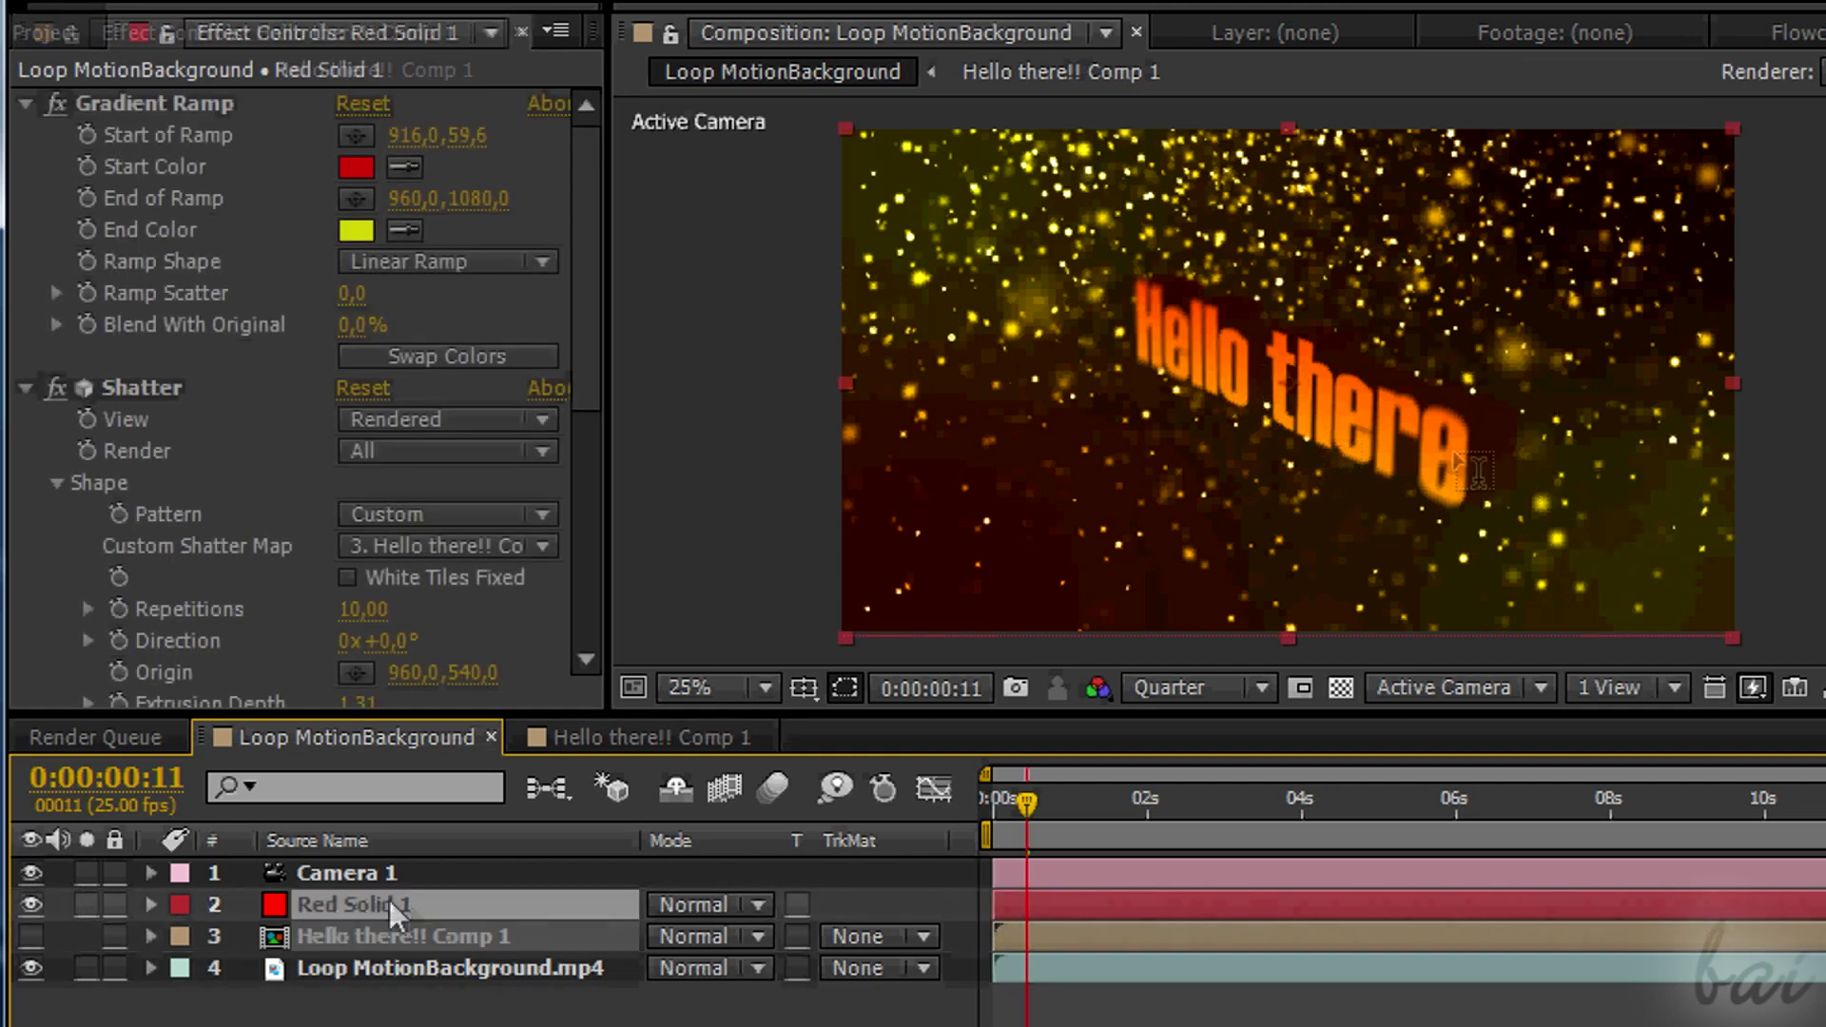
pyautogui.click(55, 388)
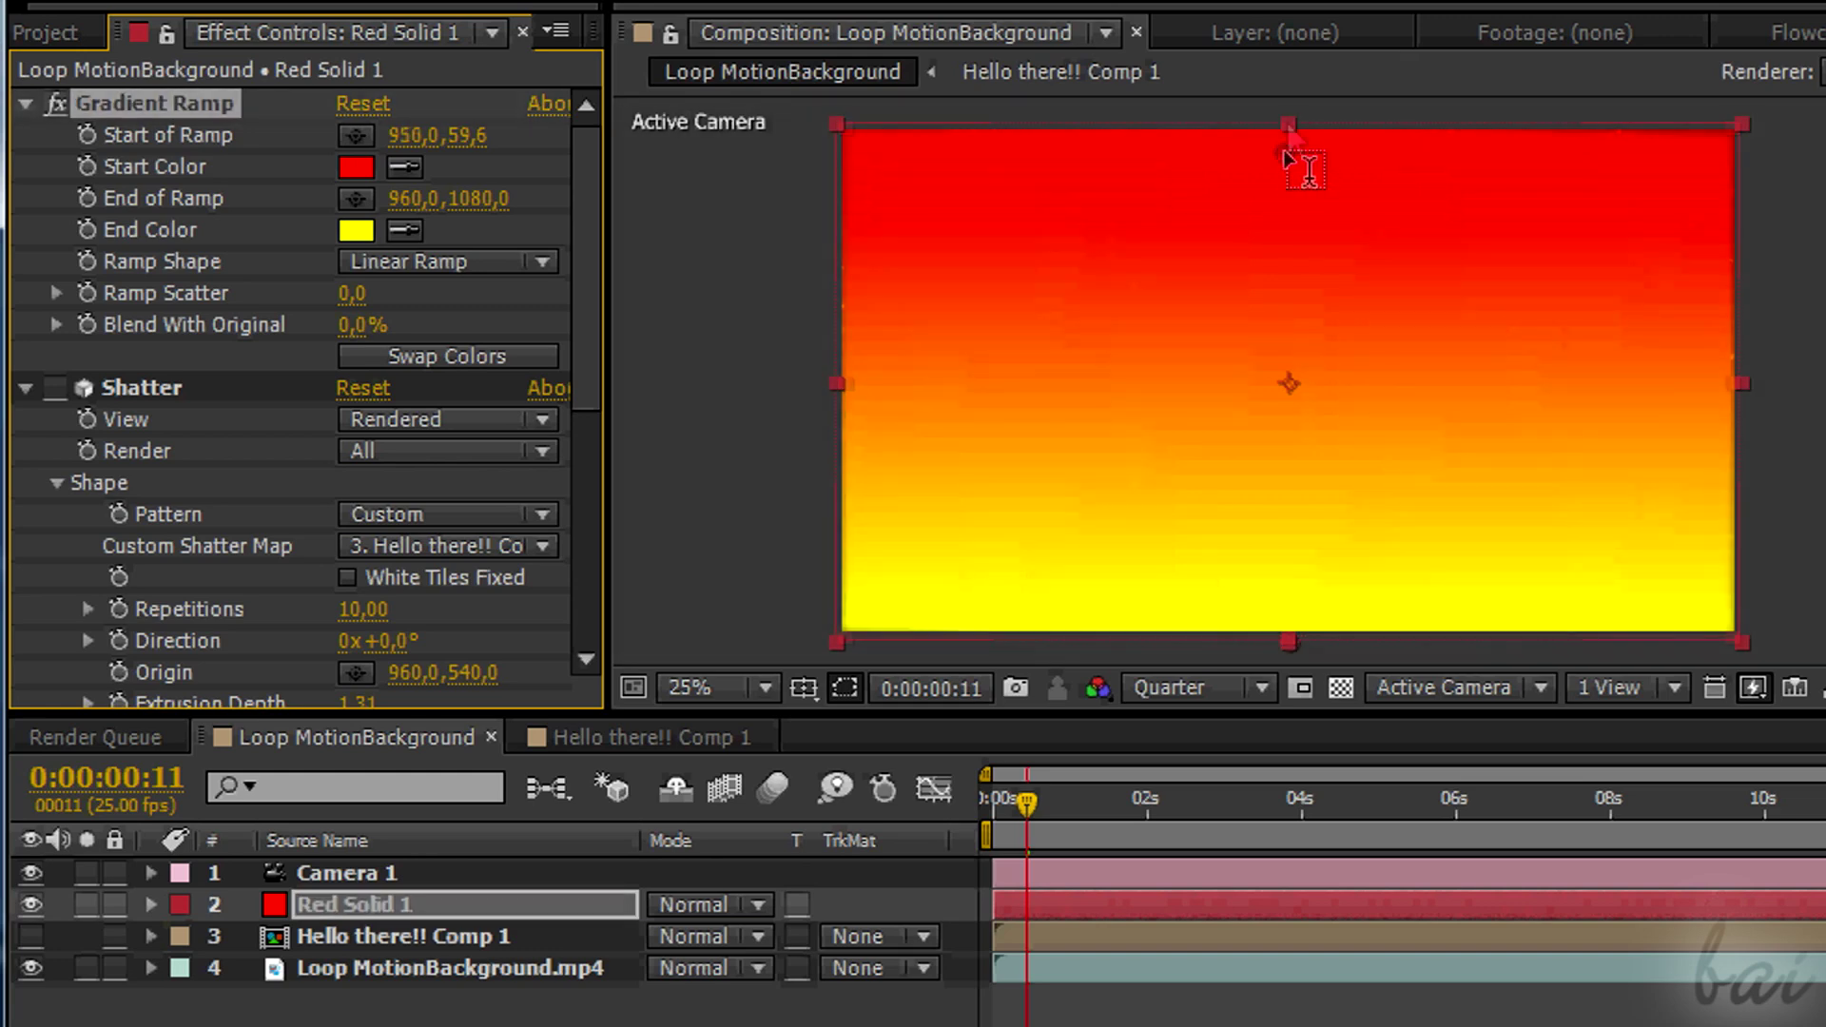
pyautogui.moveTo(1288, 155); pyautogui.dragTo(1286, 228)
pyautogui.moveTo(1305, 643); pyautogui.dragTo(1289, 487)
pyautogui.moveTo(1286, 228); pyautogui.dragTo(1326, 316)
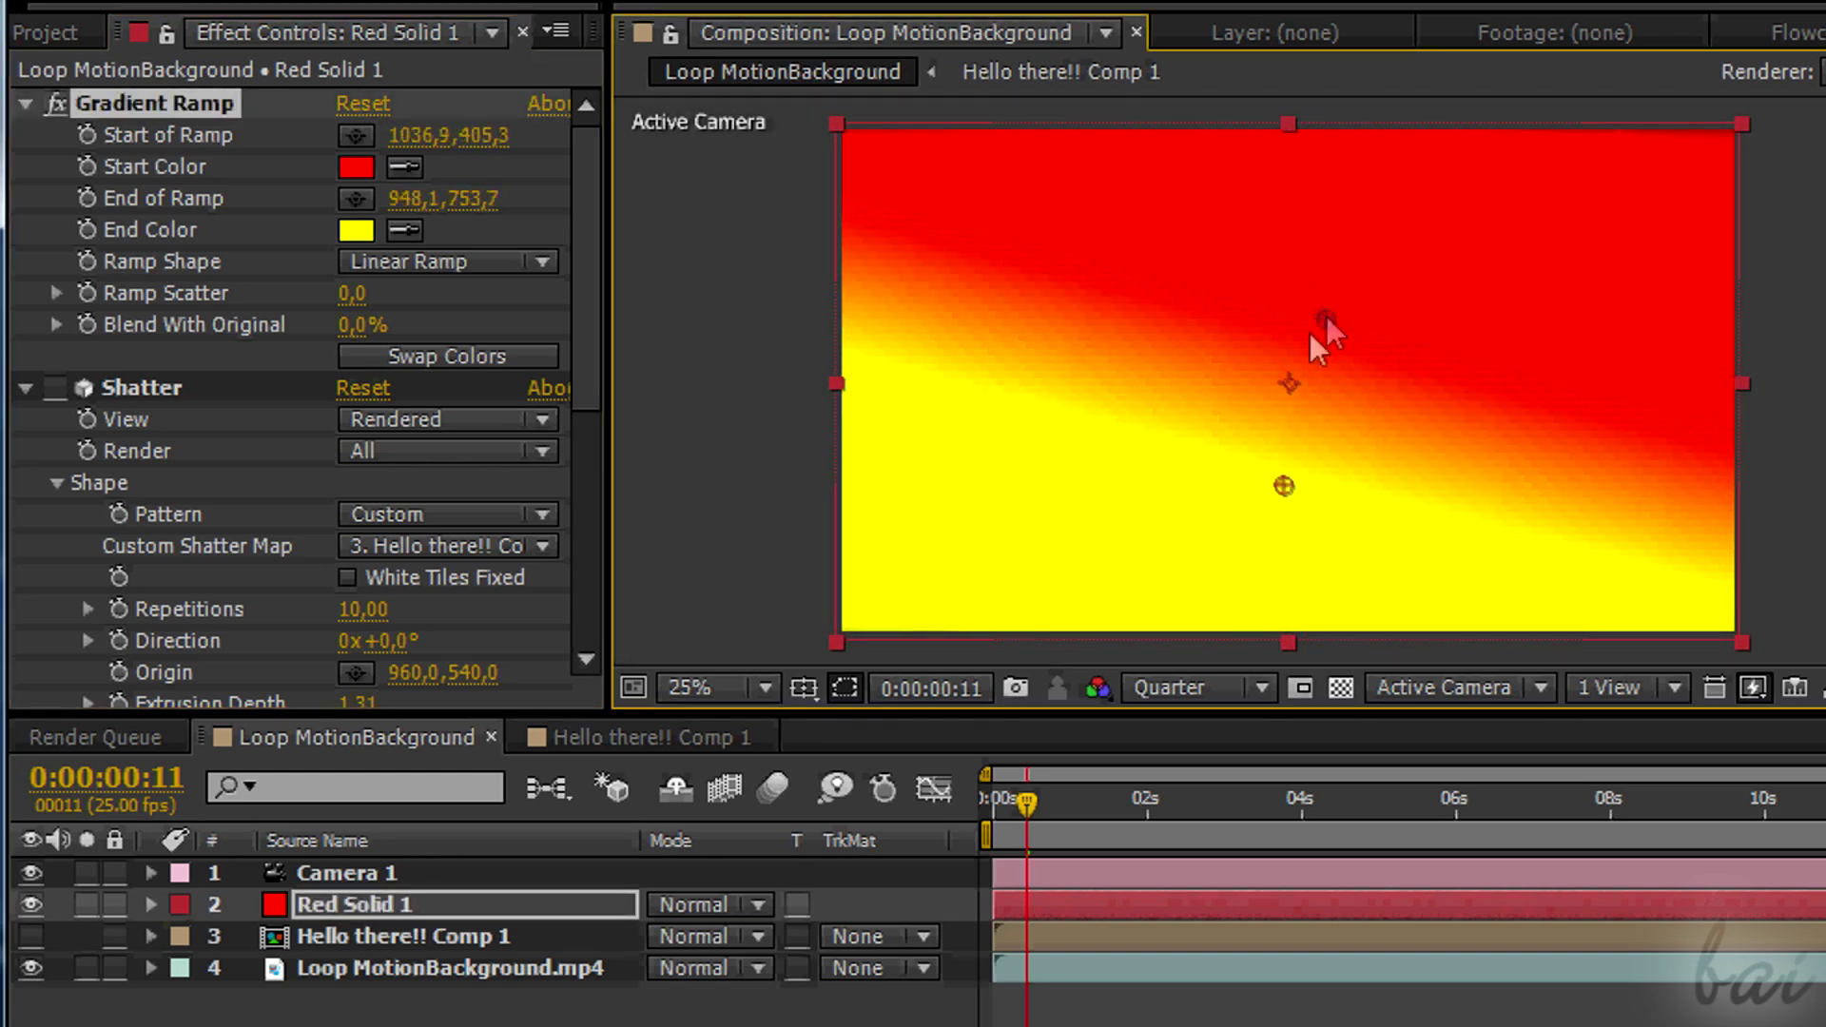
pyautogui.moveTo(1284, 486)
pyautogui.mouseDown()
pyautogui.moveTo(1264, 481)
pyautogui.moveTo(1272, 467)
pyautogui.mouseUp()
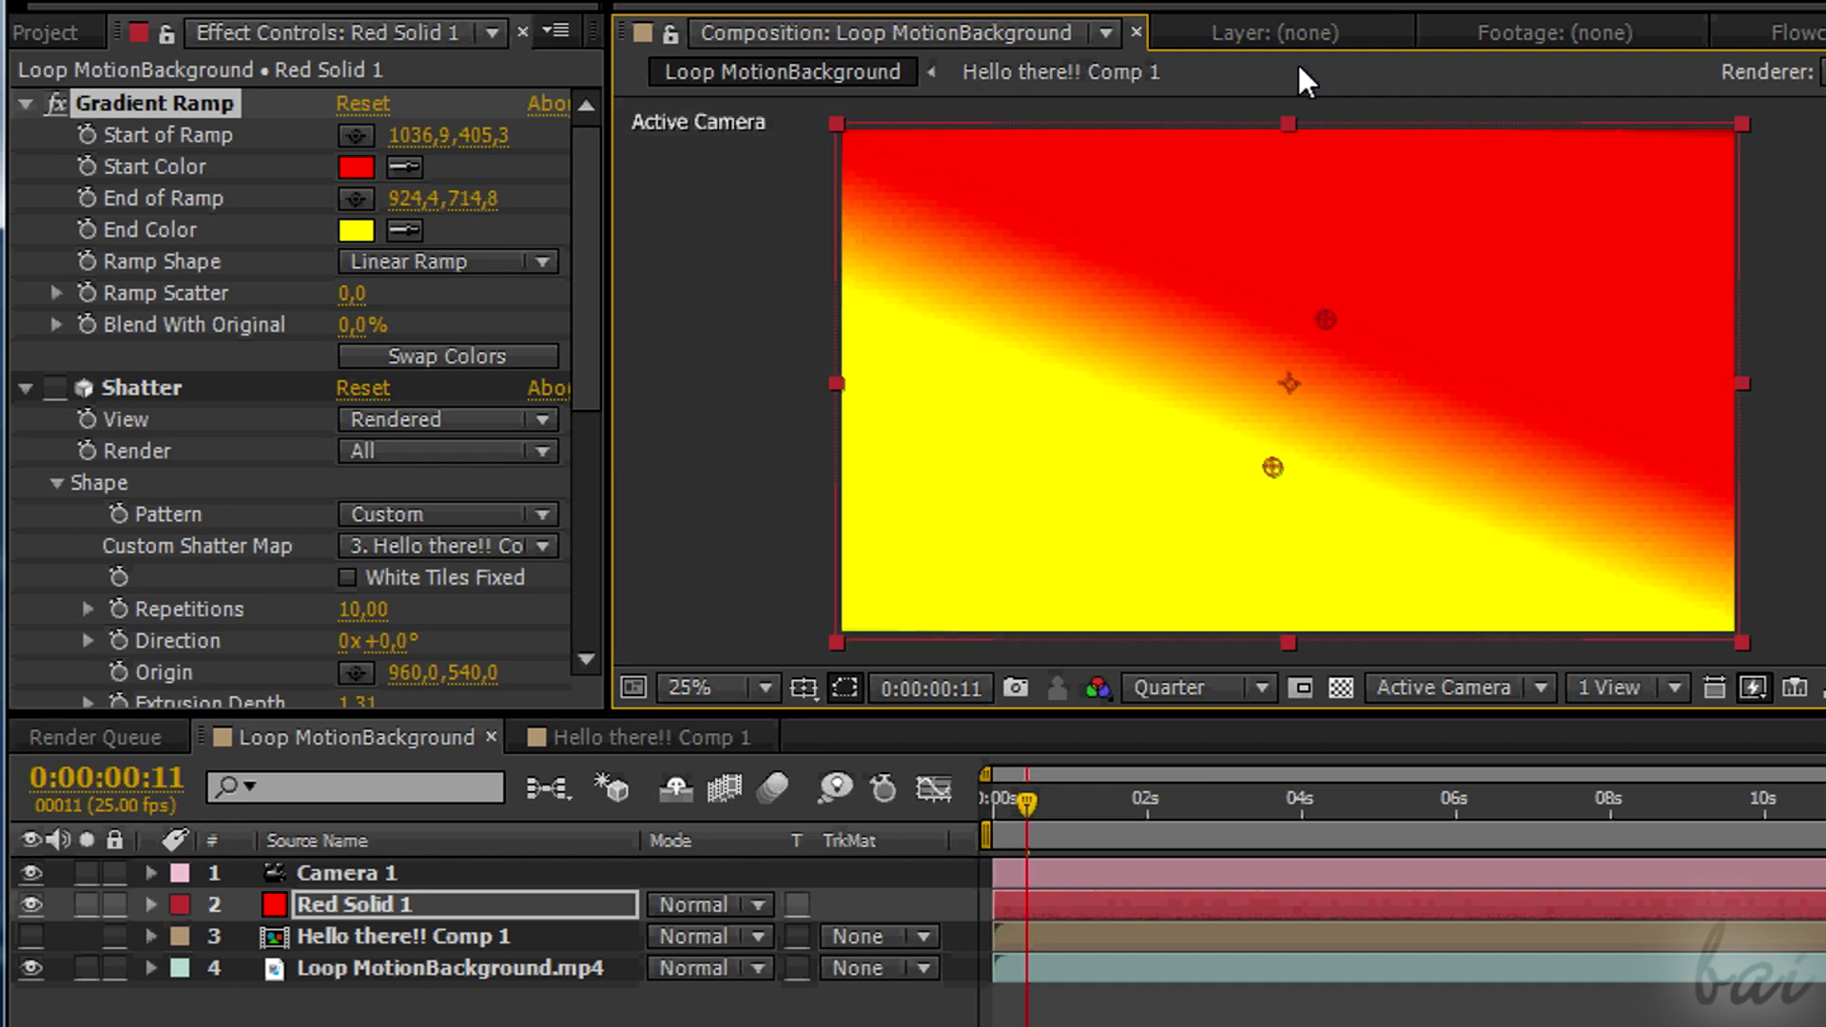
pyautogui.click(53, 389)
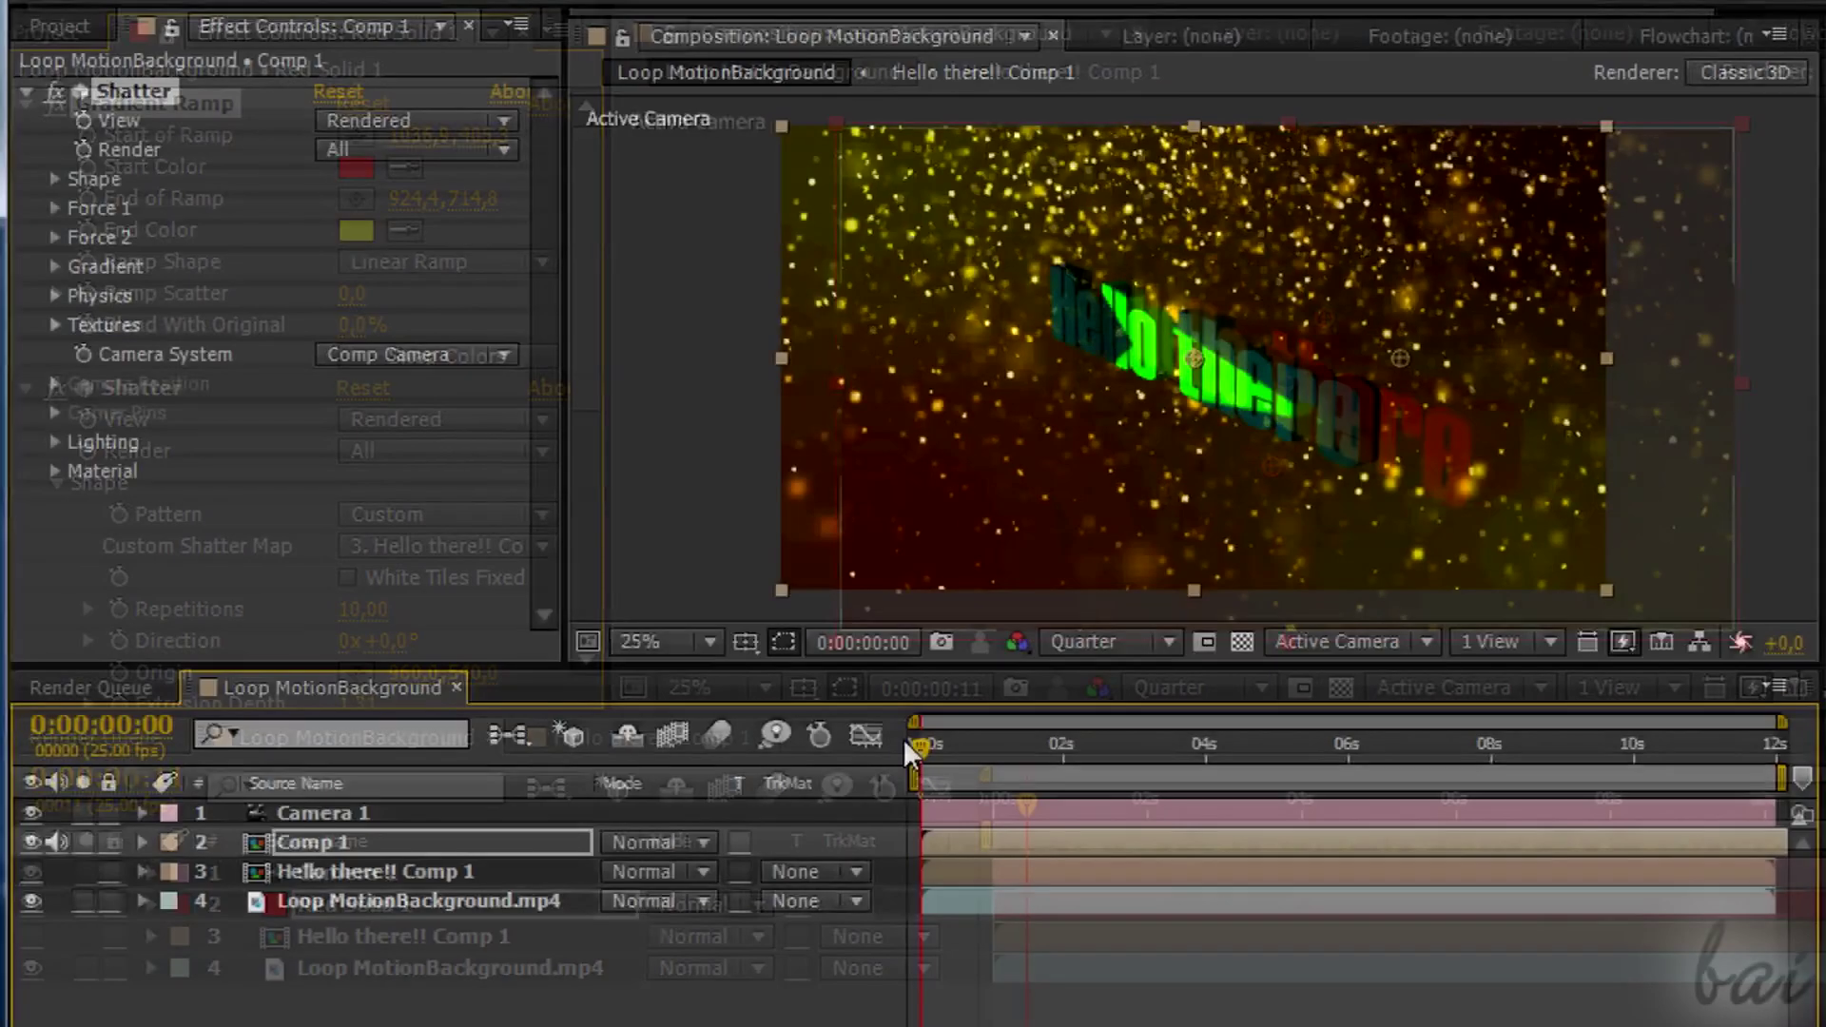
pyautogui.click(926, 742)
pyautogui.moveTo(926, 742); pyautogui.dragTo(1023, 743)
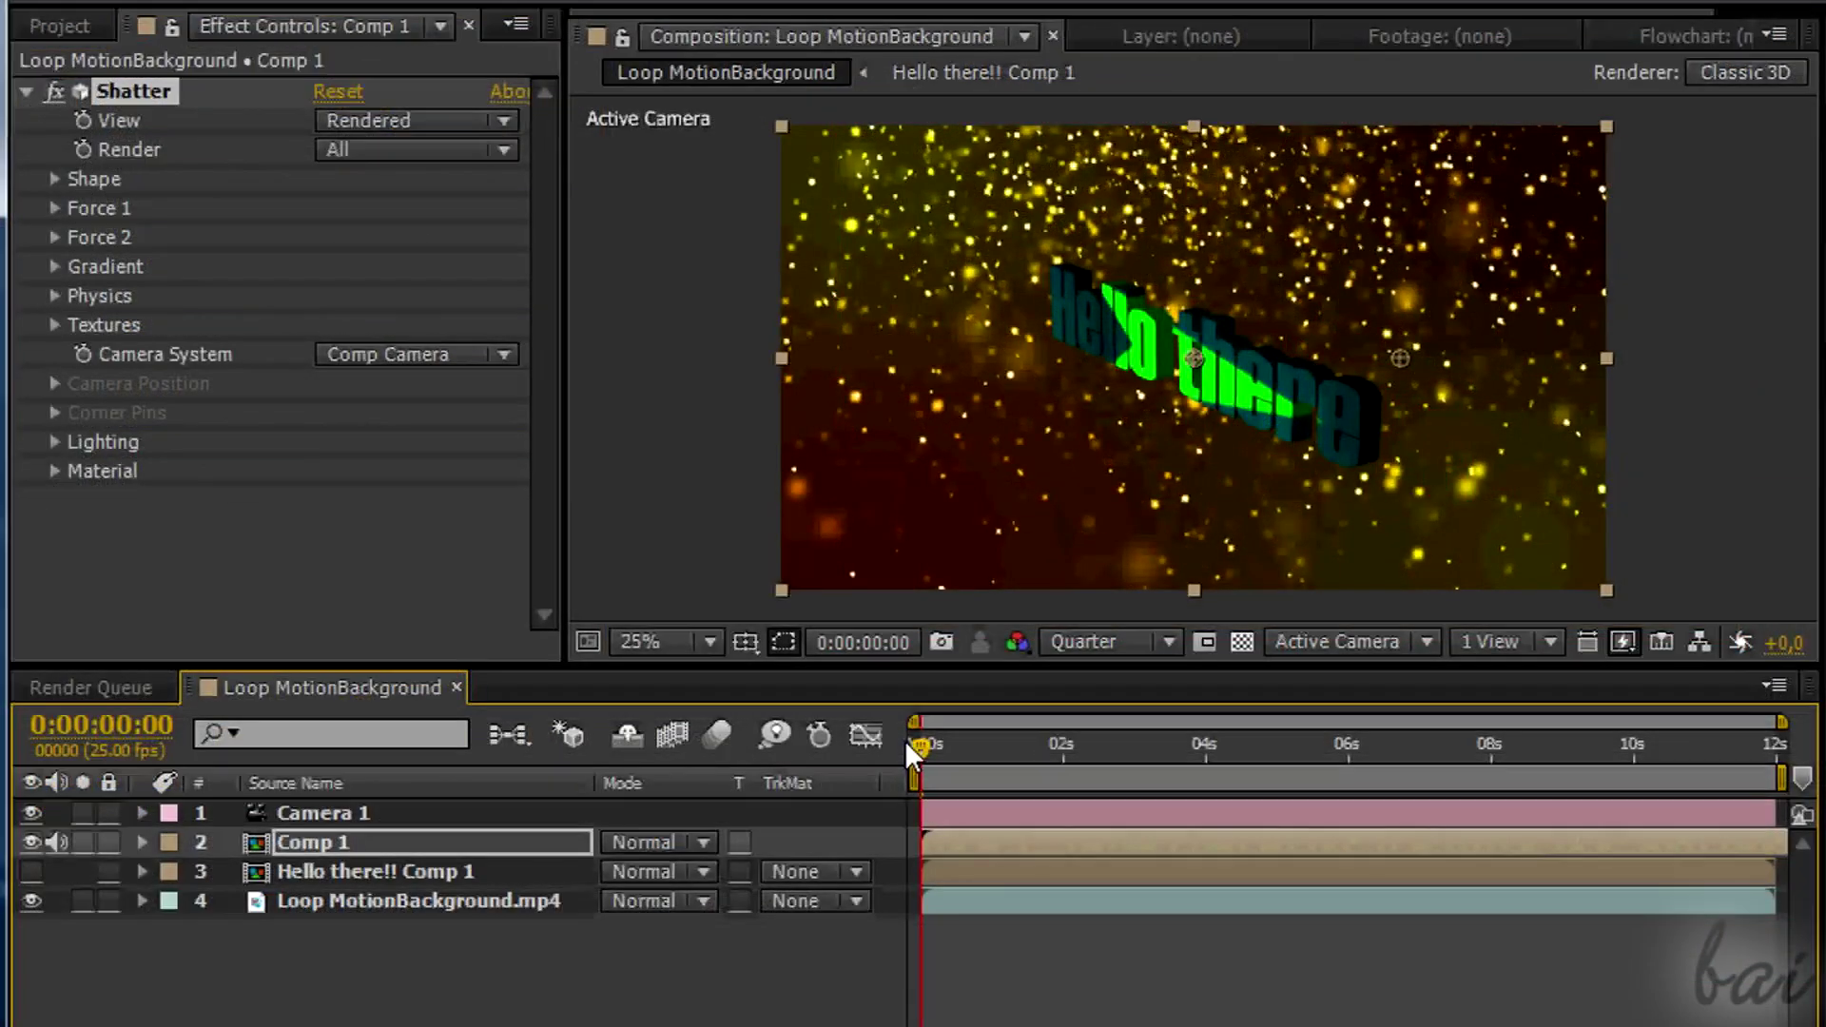
pyautogui.moveTo(905, 740); pyautogui.dragTo(1023, 742)
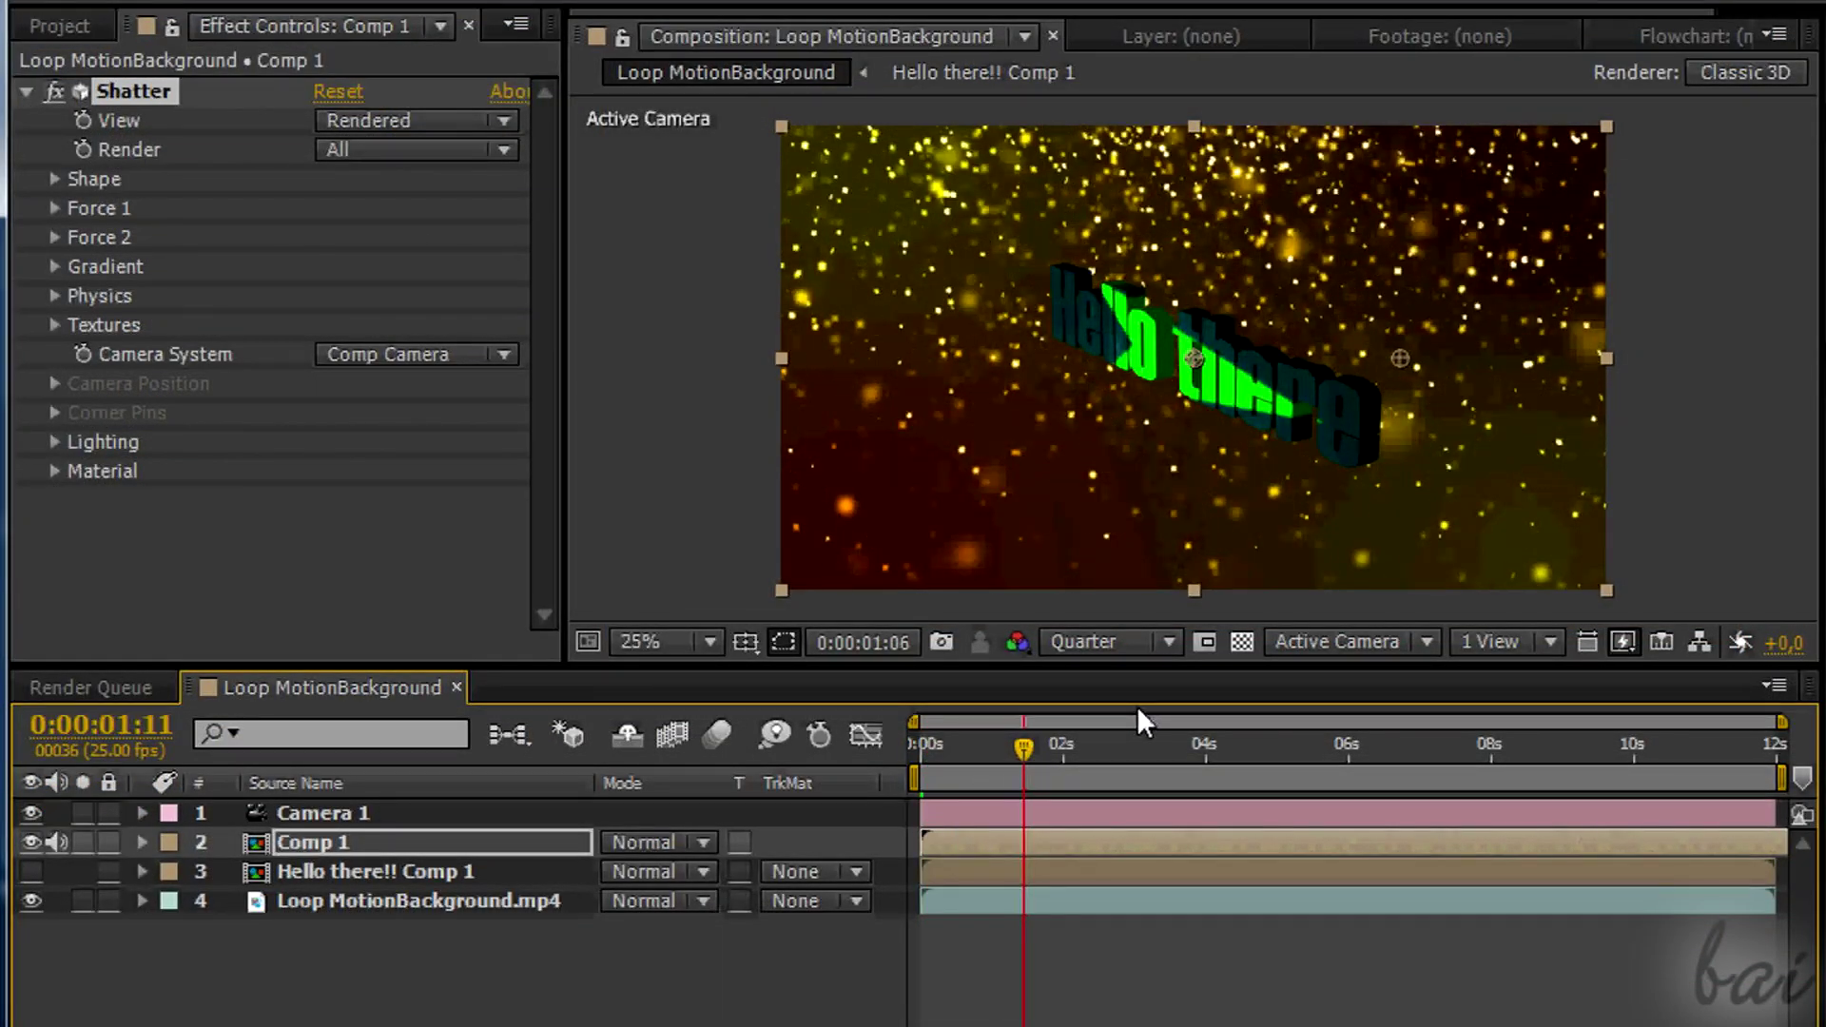
pyautogui.click(991, 751)
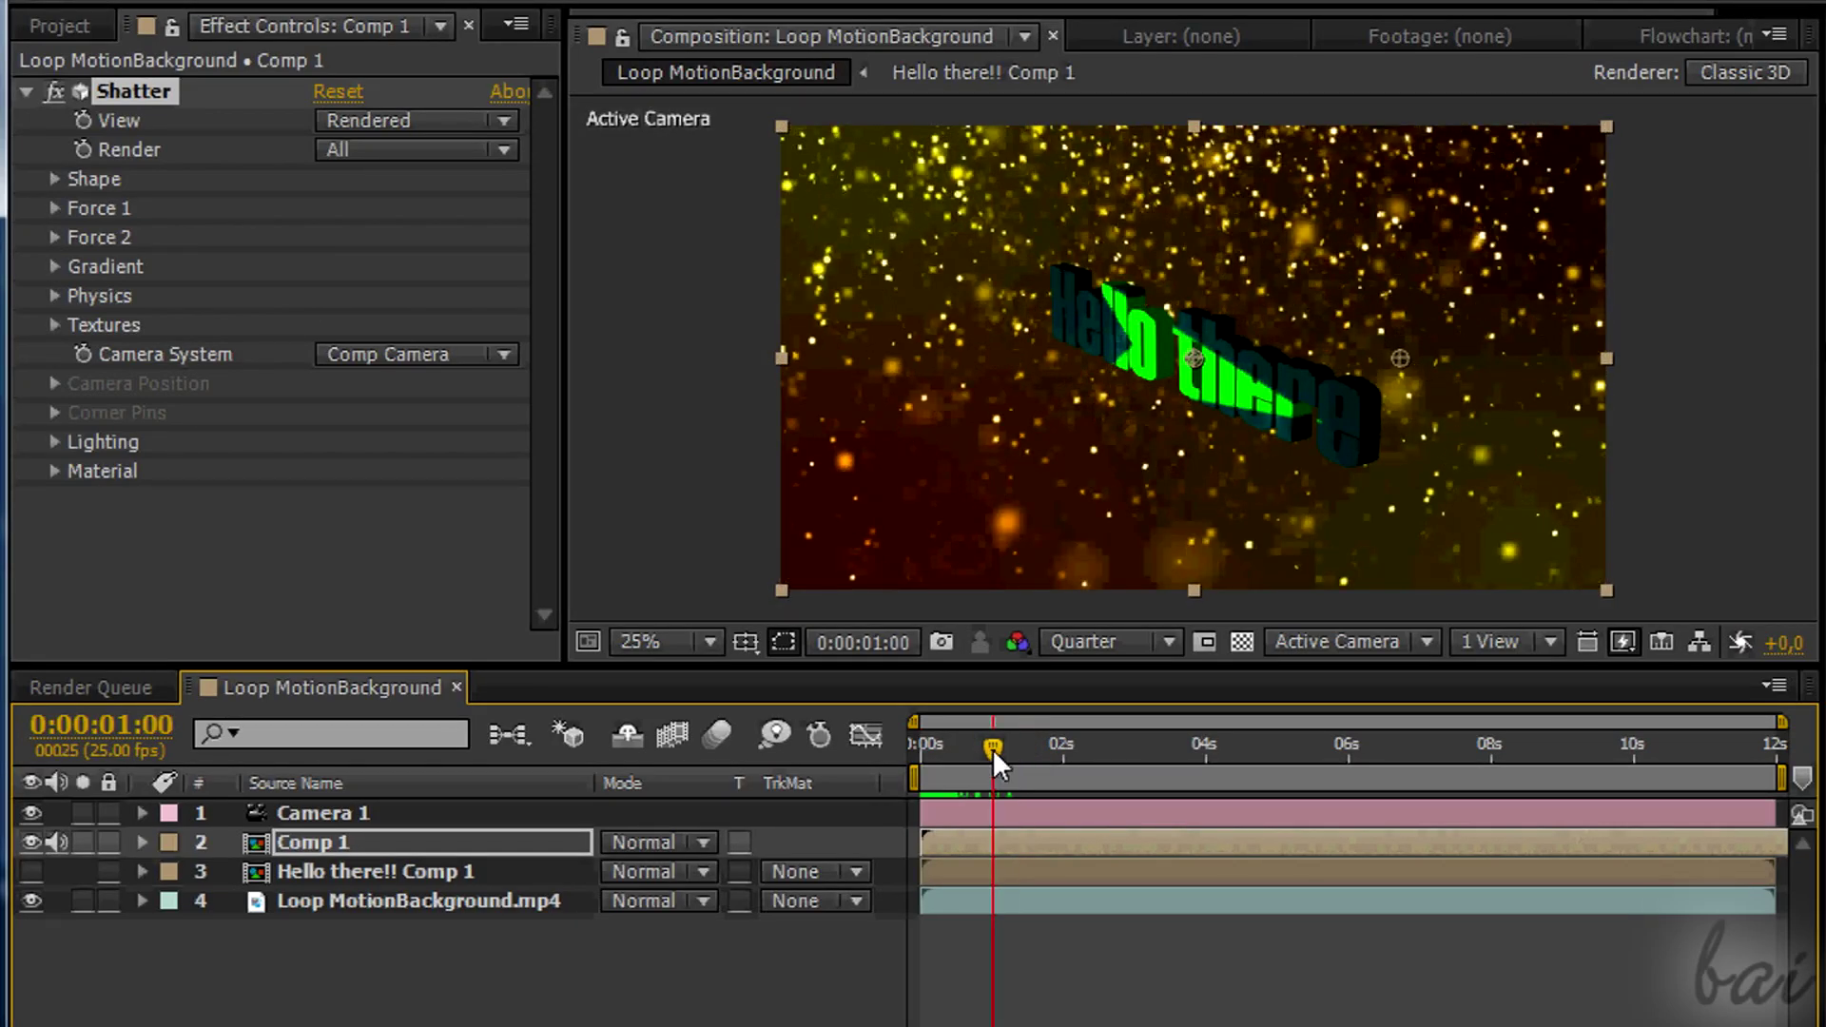
pyautogui.moveTo(991, 745); pyautogui.dragTo(1035, 746)
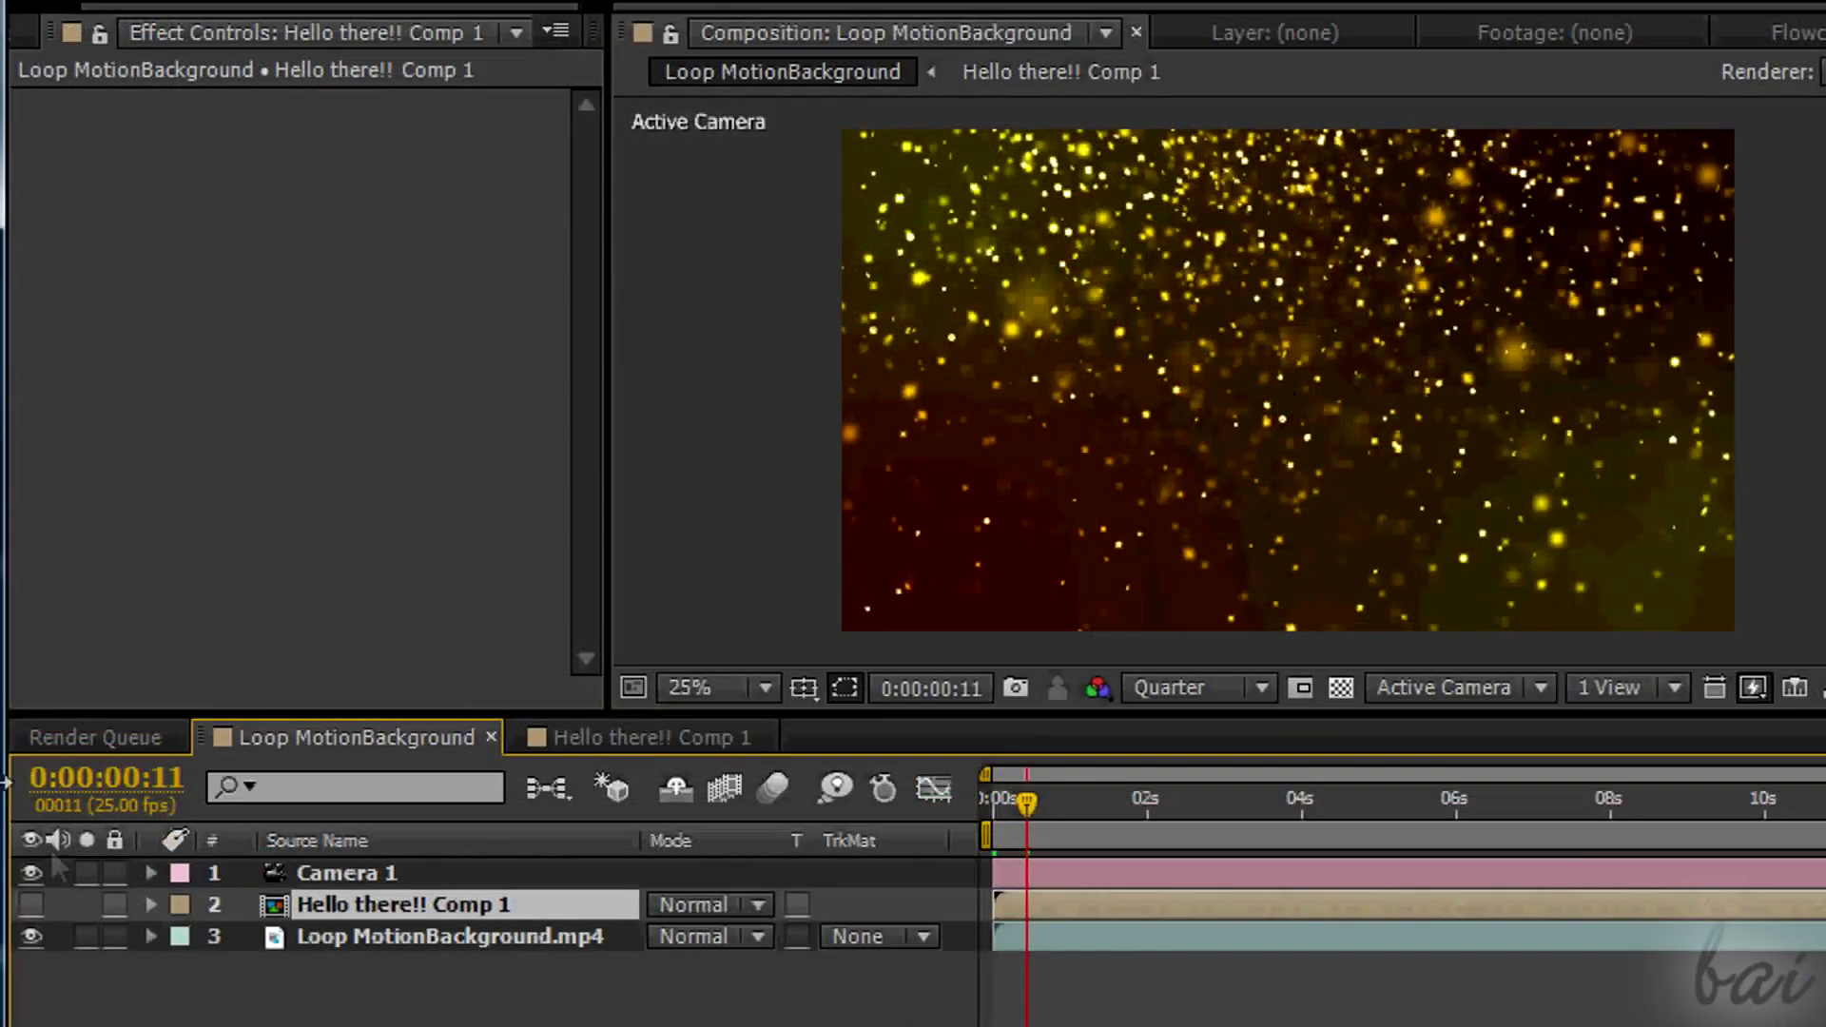
# Show the flat Hello there!! Comp 1 layer and clear selections in the Project panel
pyautogui.click(32, 905)
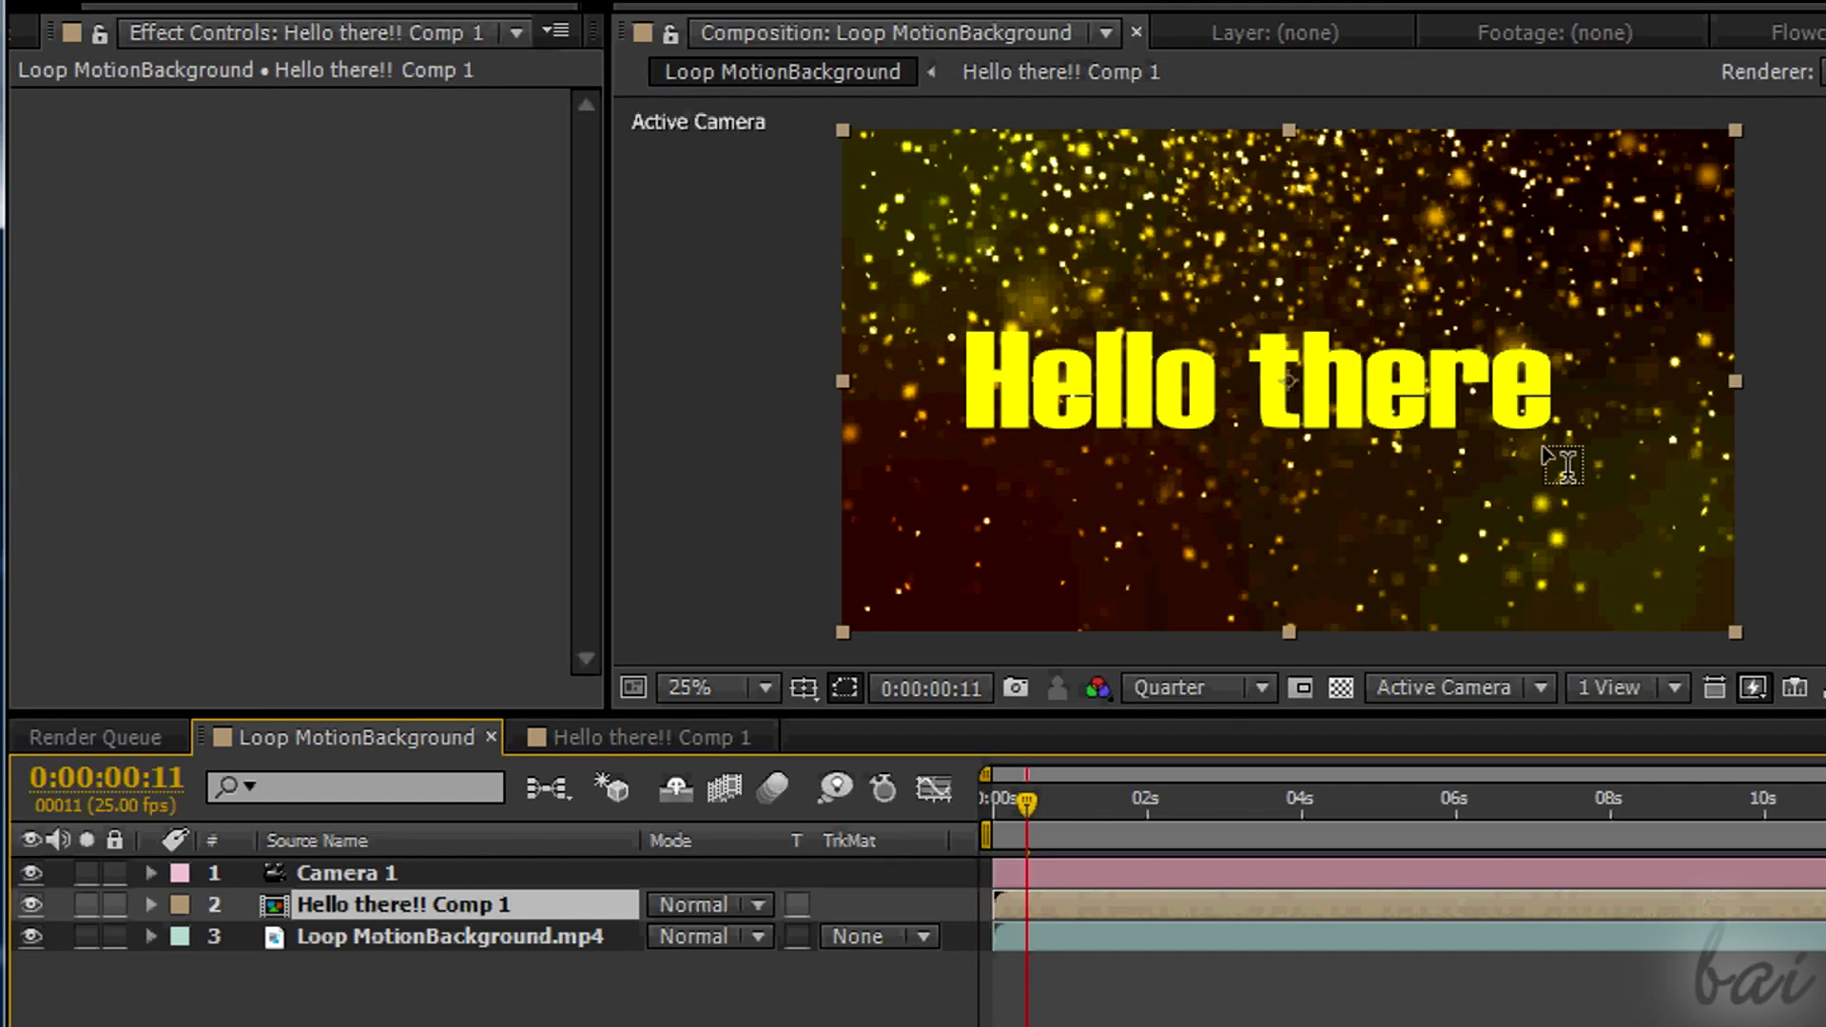
pyautogui.click(595, 1008)
pyautogui.click(306, 557)
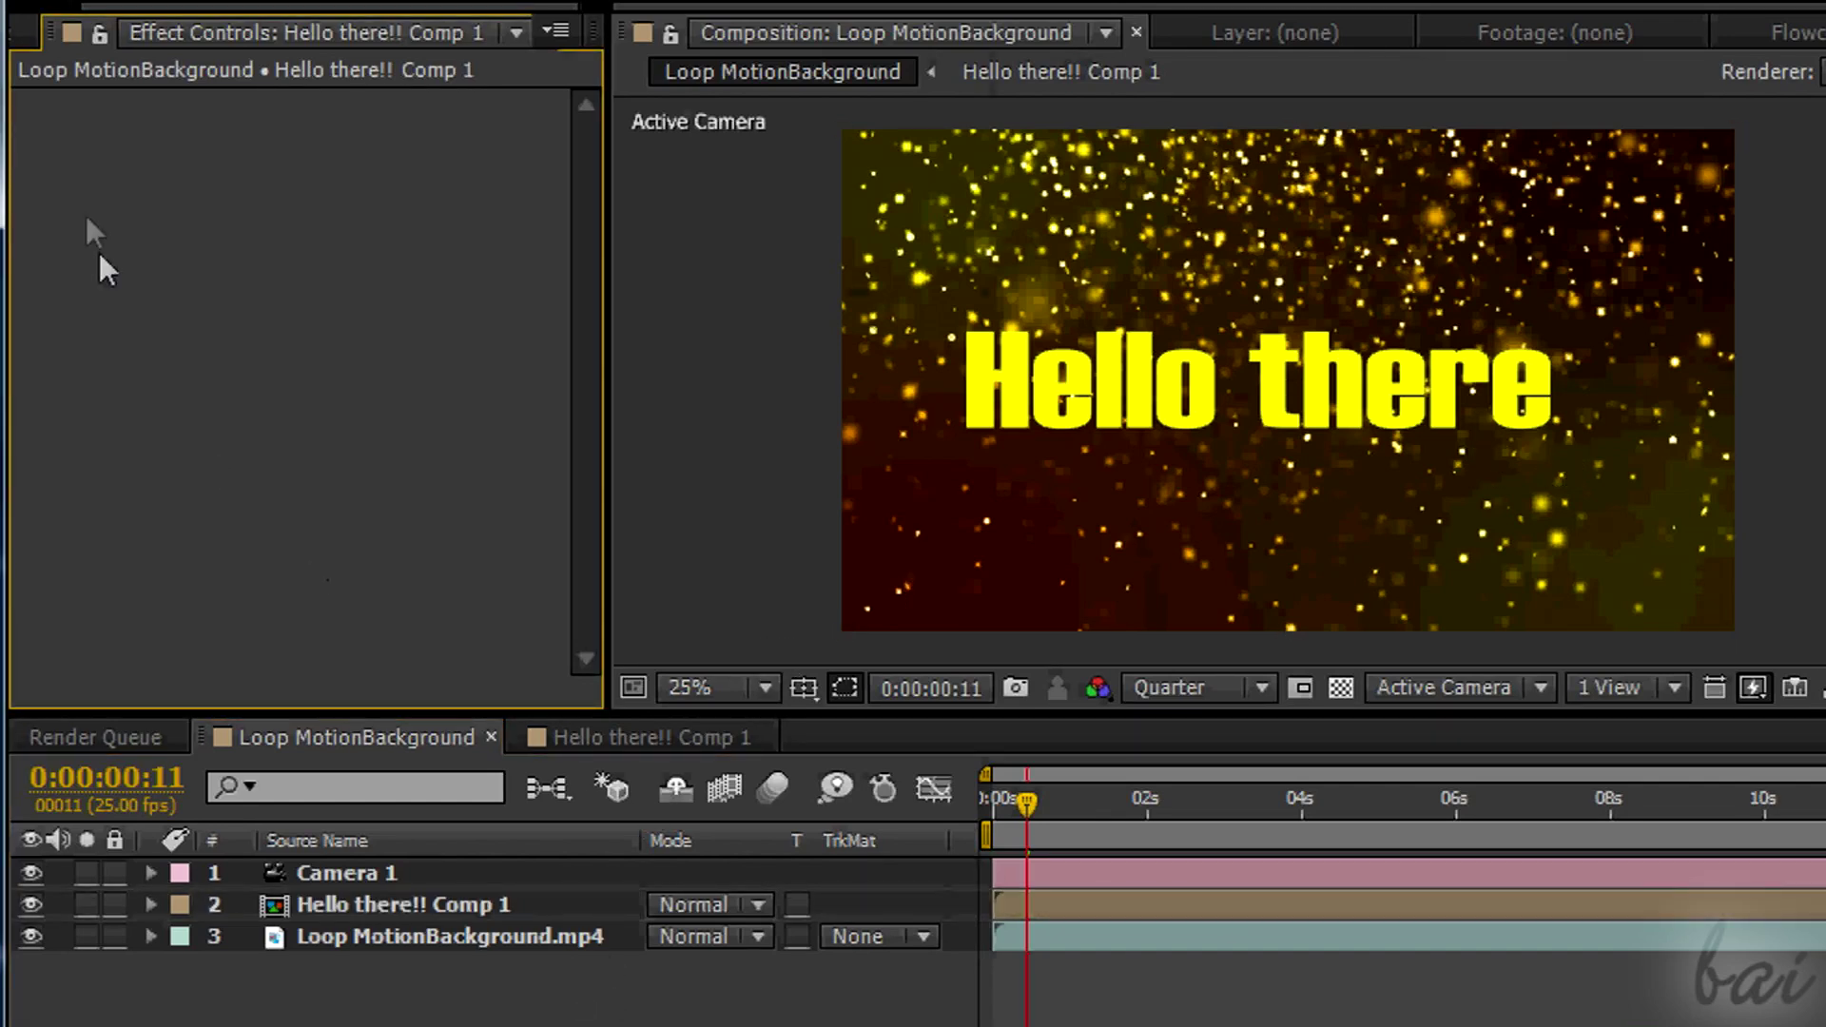
pyautogui.click(33, 34)
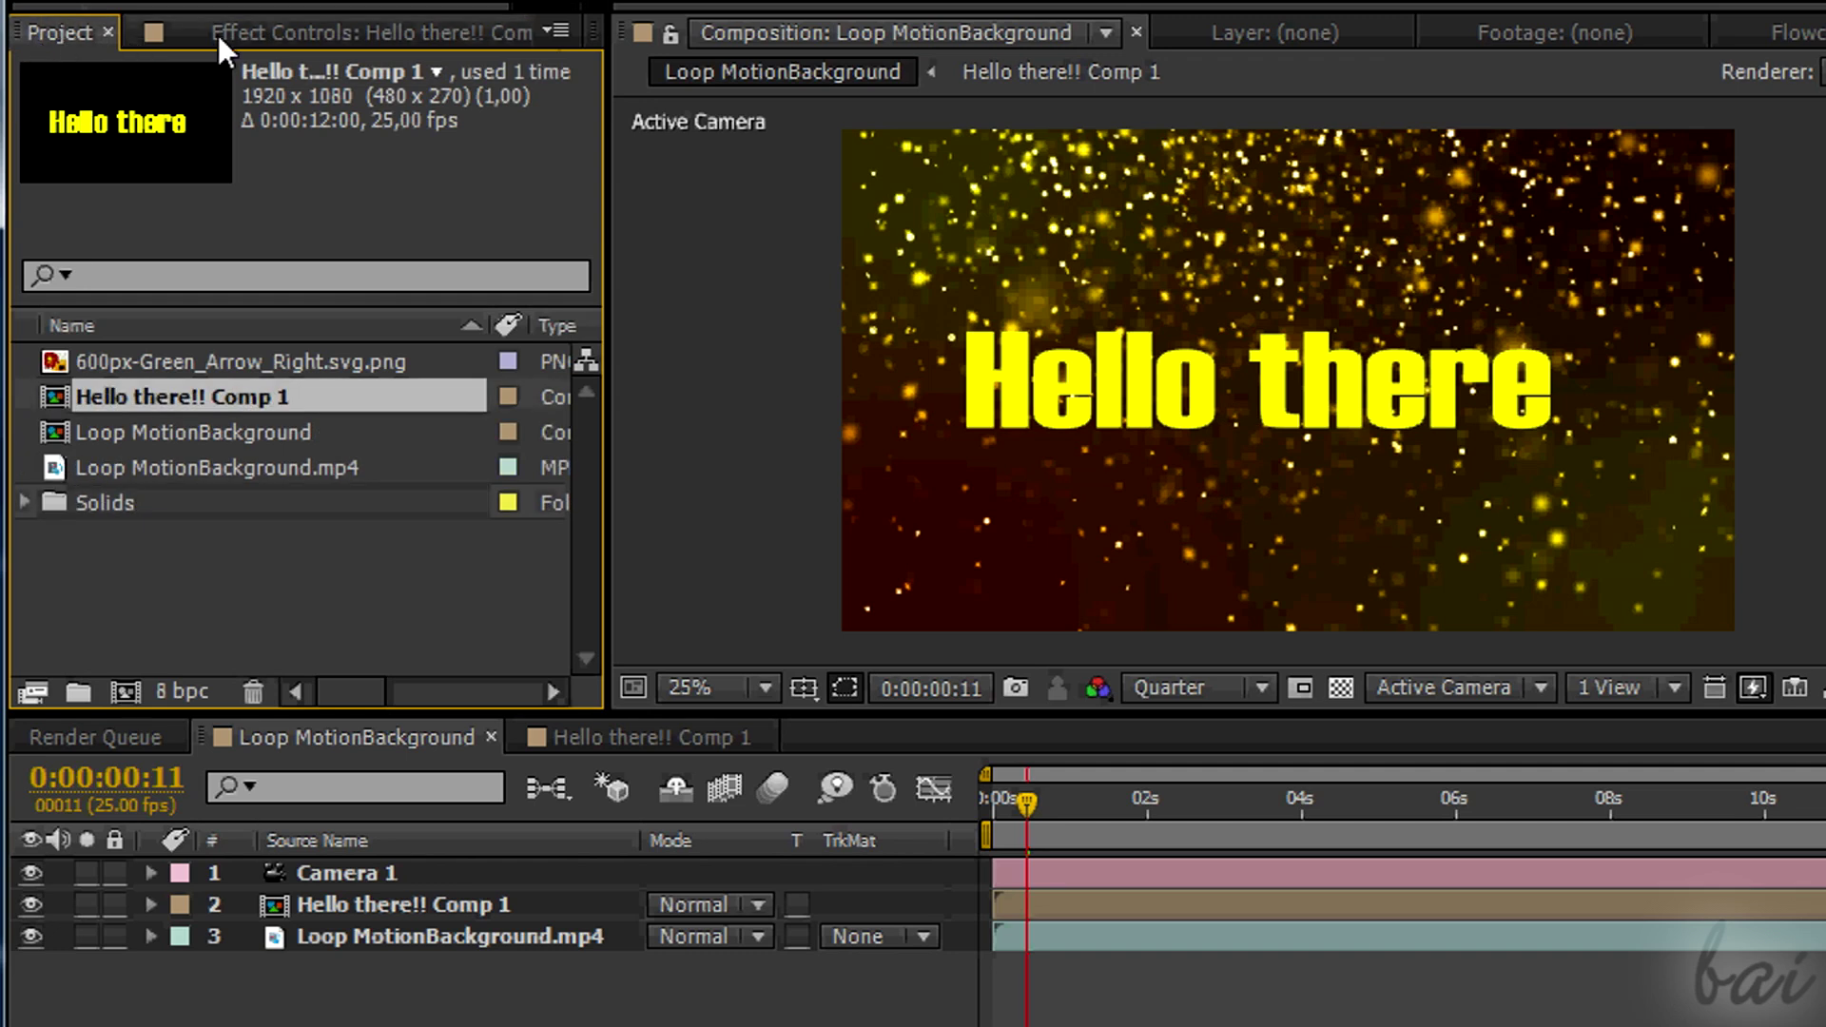
pyautogui.click(331, 507)
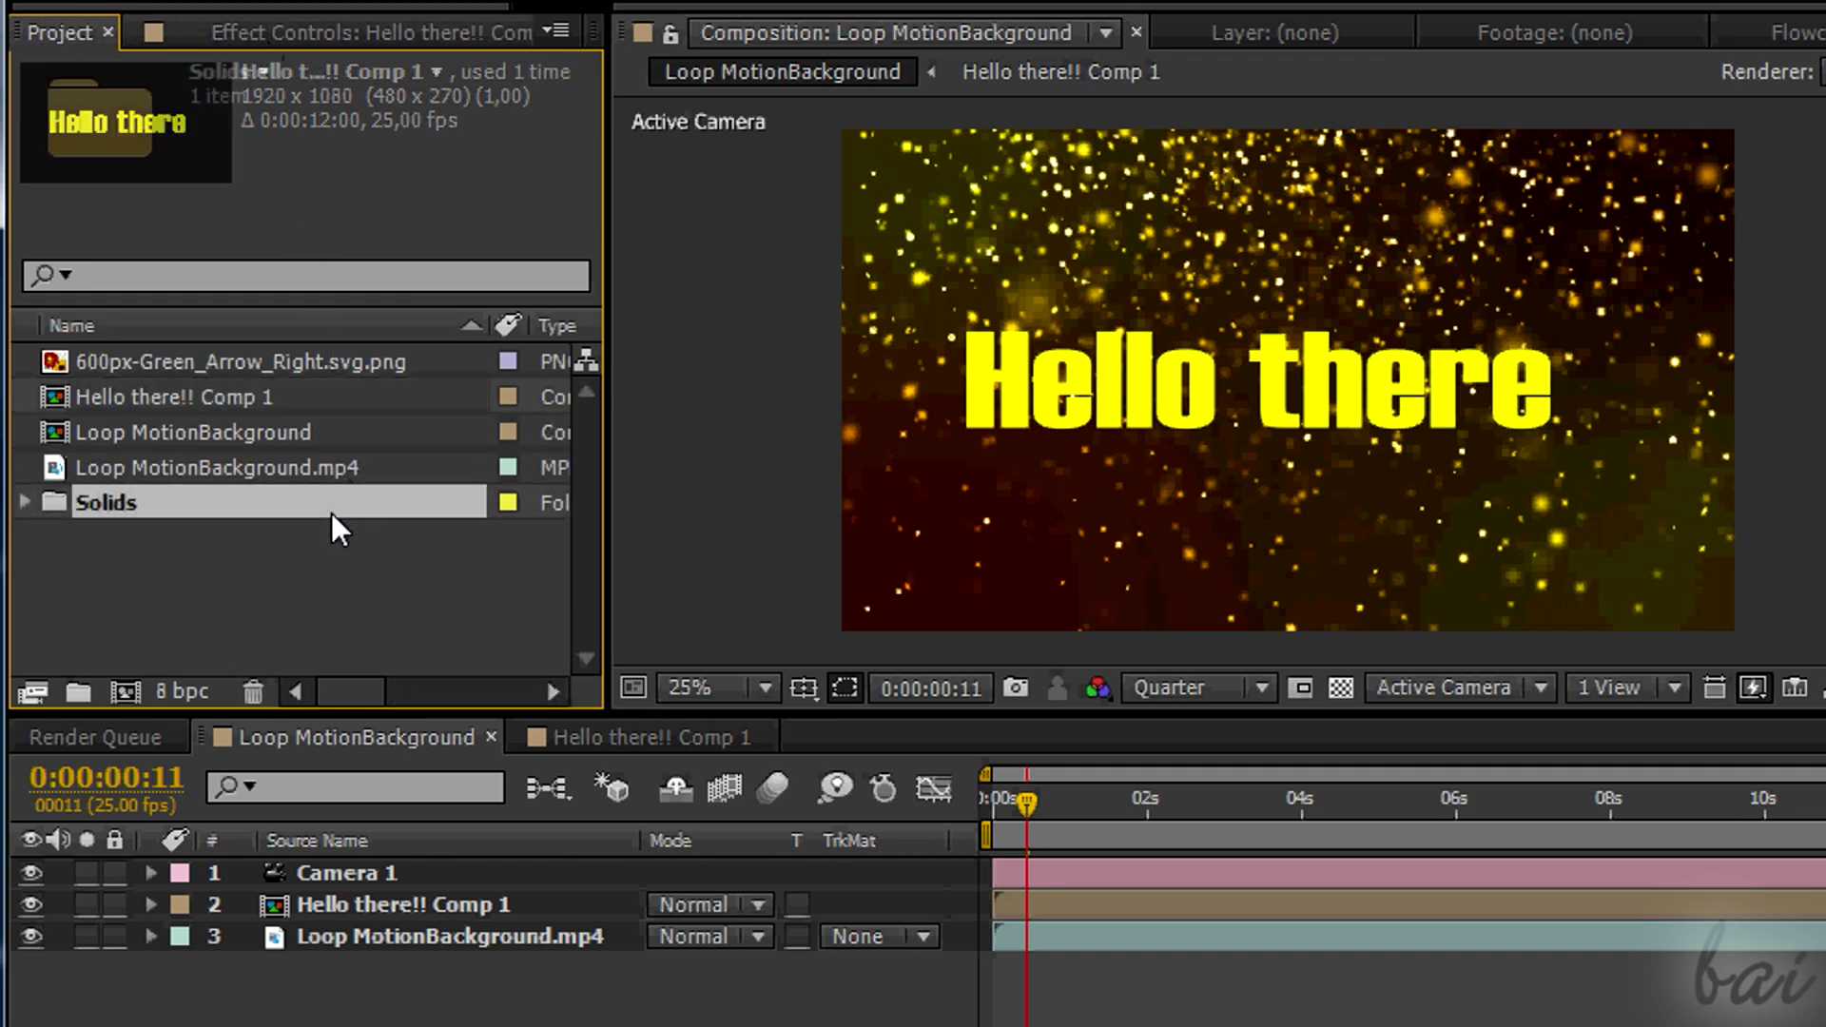
pyautogui.click(354, 561)
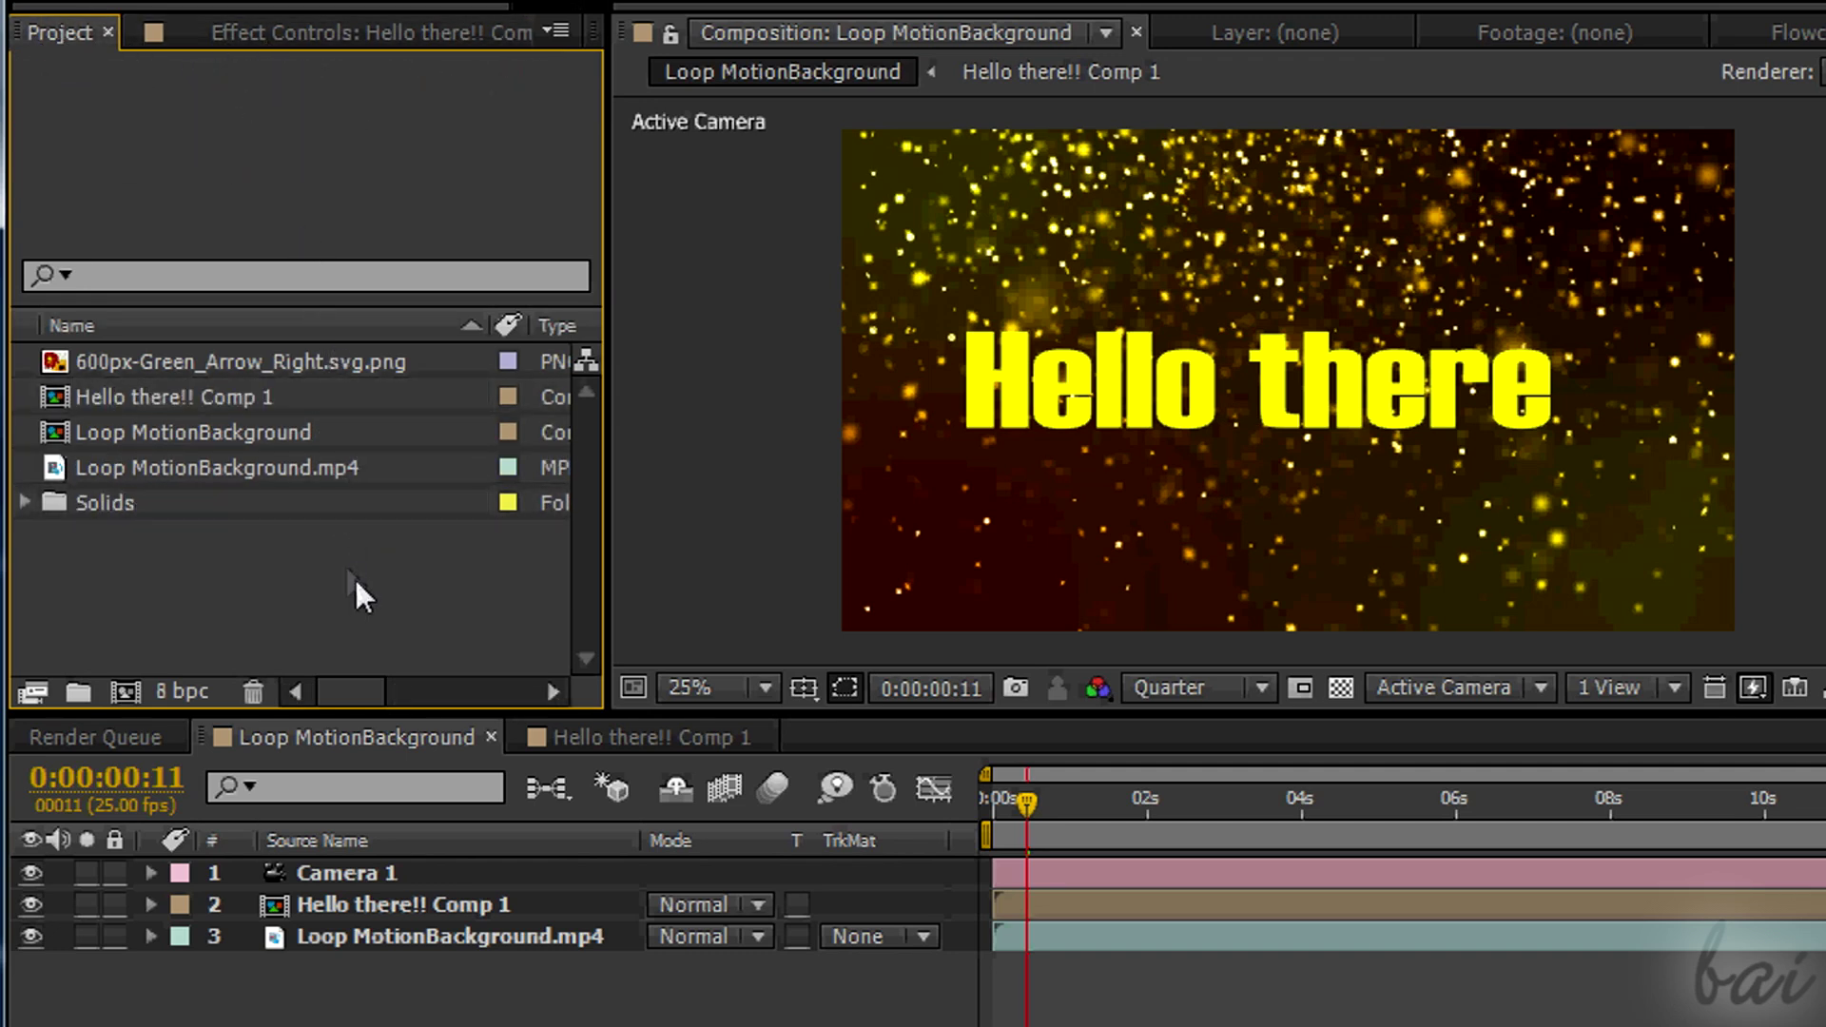
# Create a new 1920×1080 composition, Comp 1
pyautogui.rightClick(295, 591)
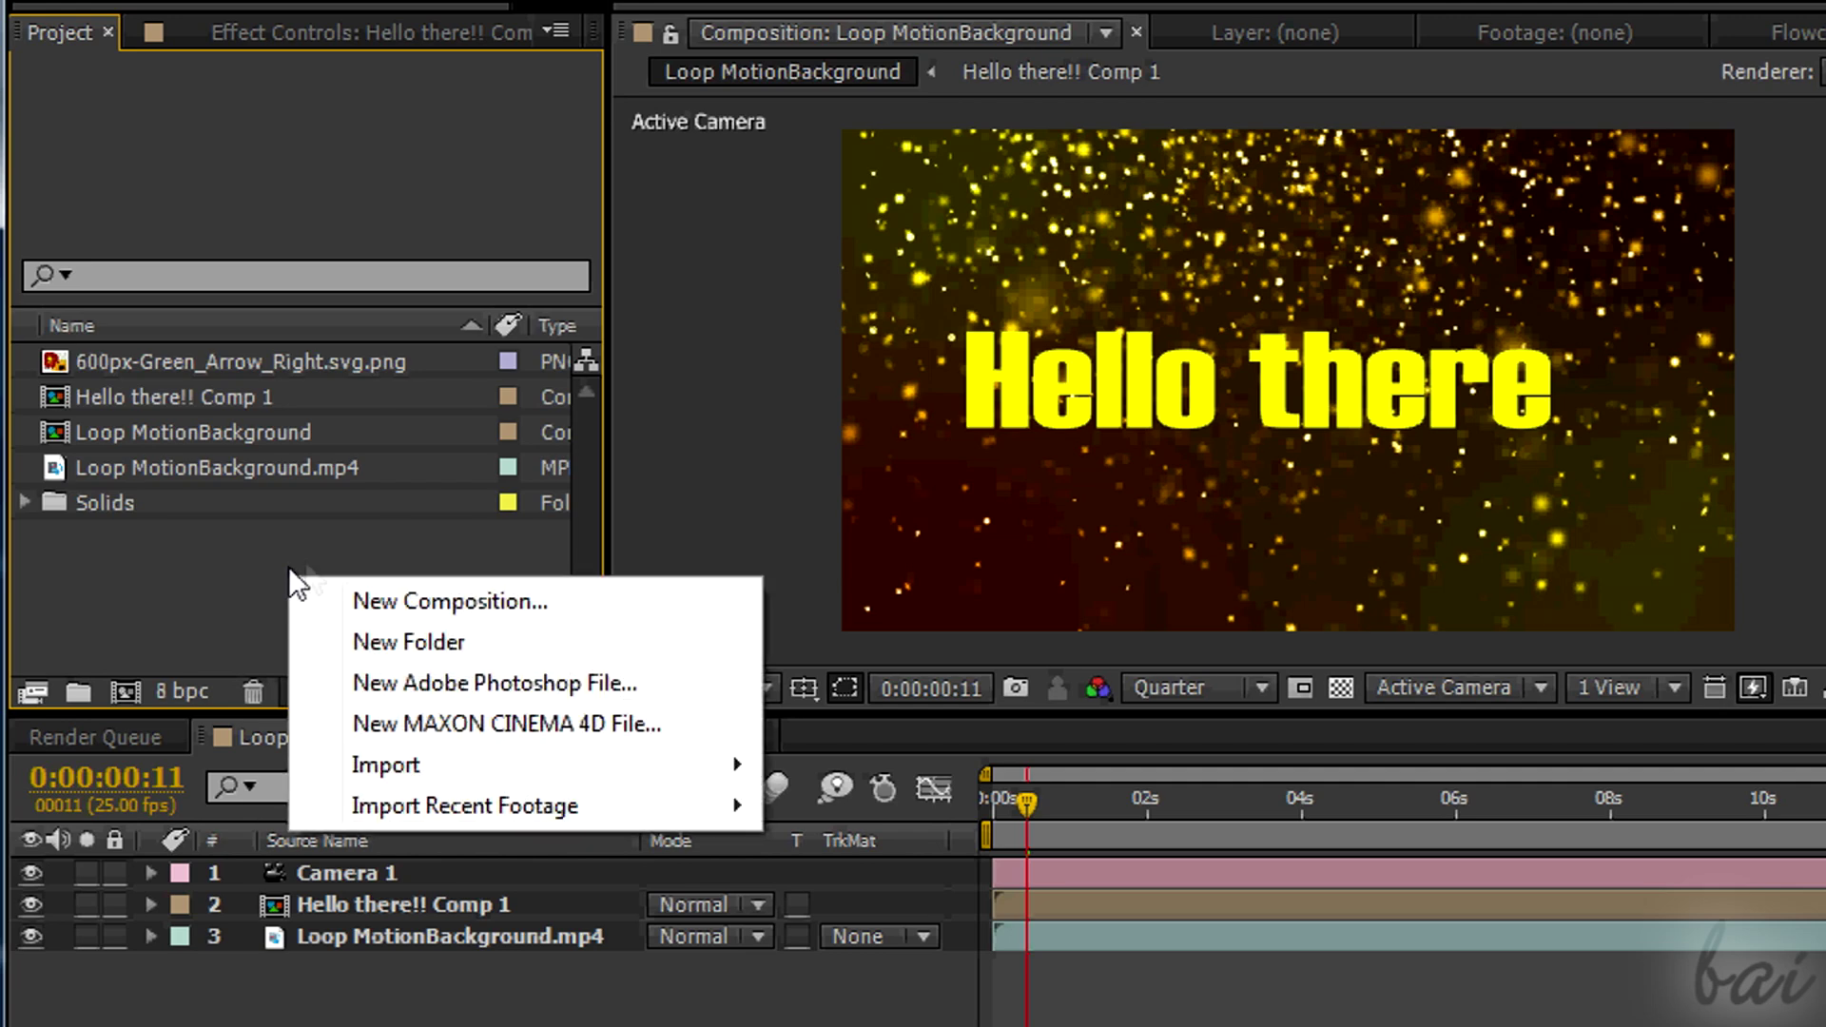
pyautogui.click(409, 608)
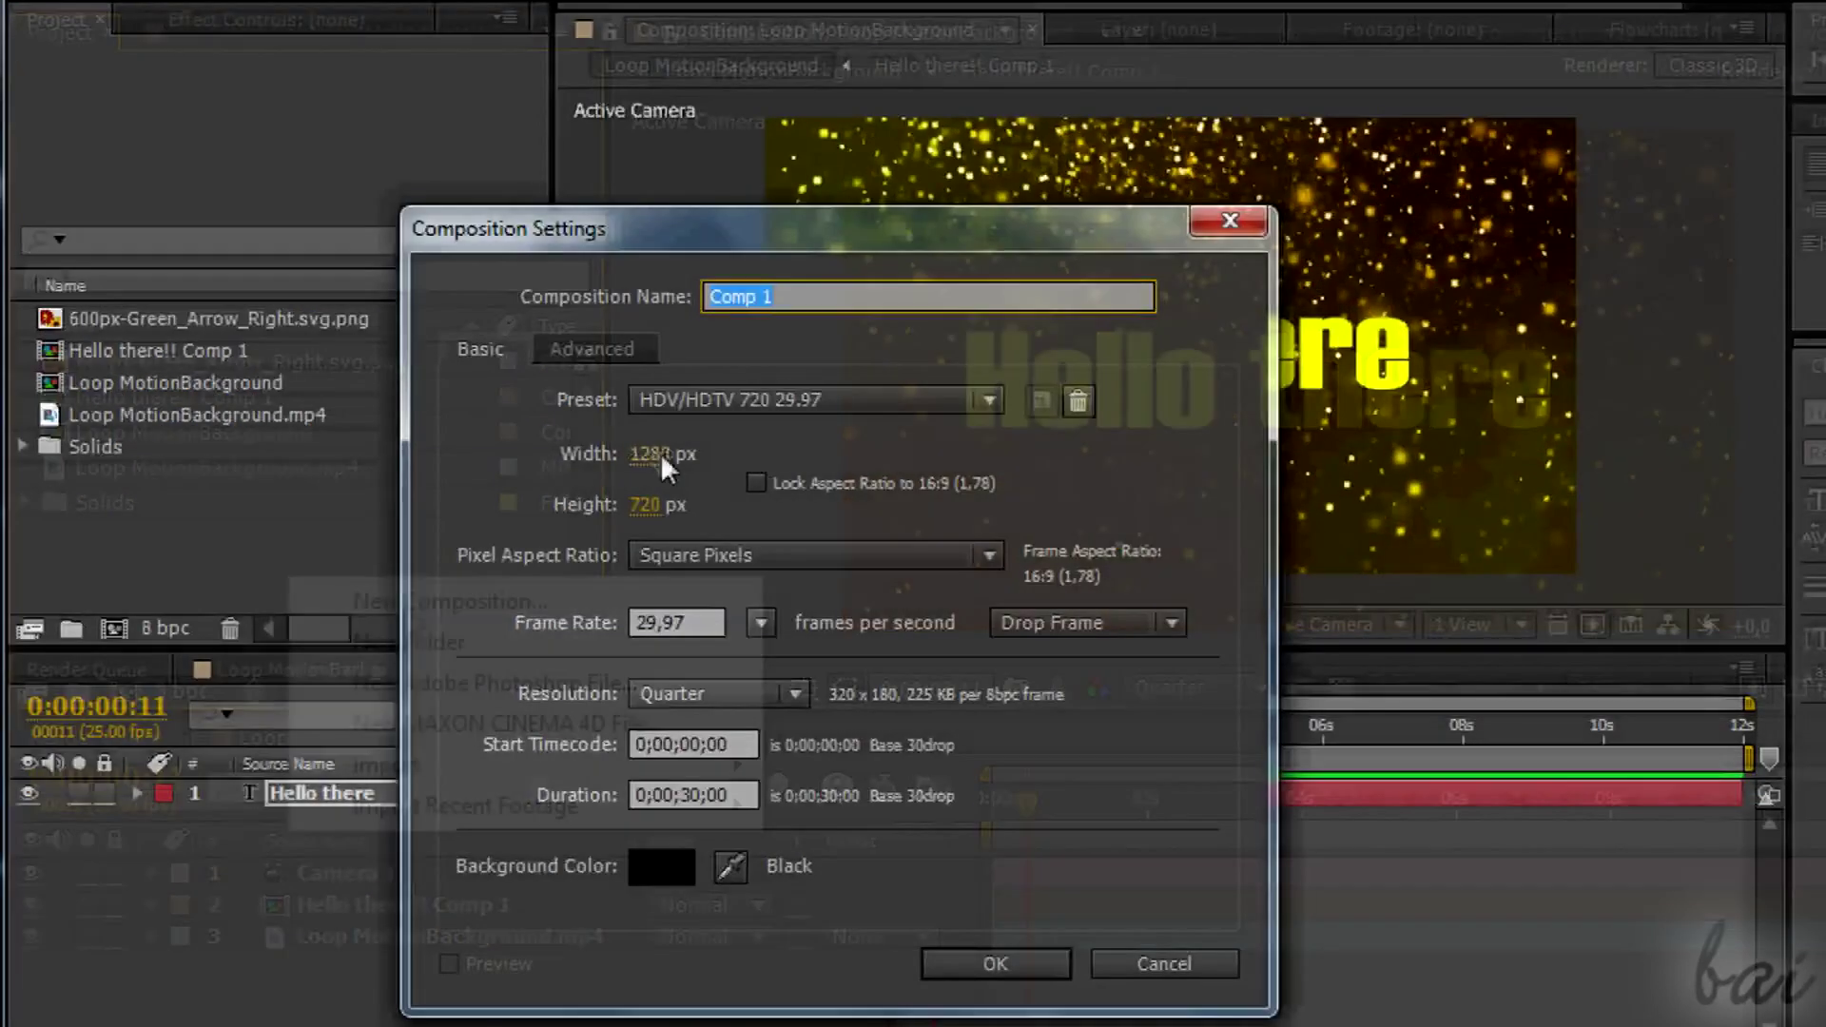
pyautogui.write('1920')
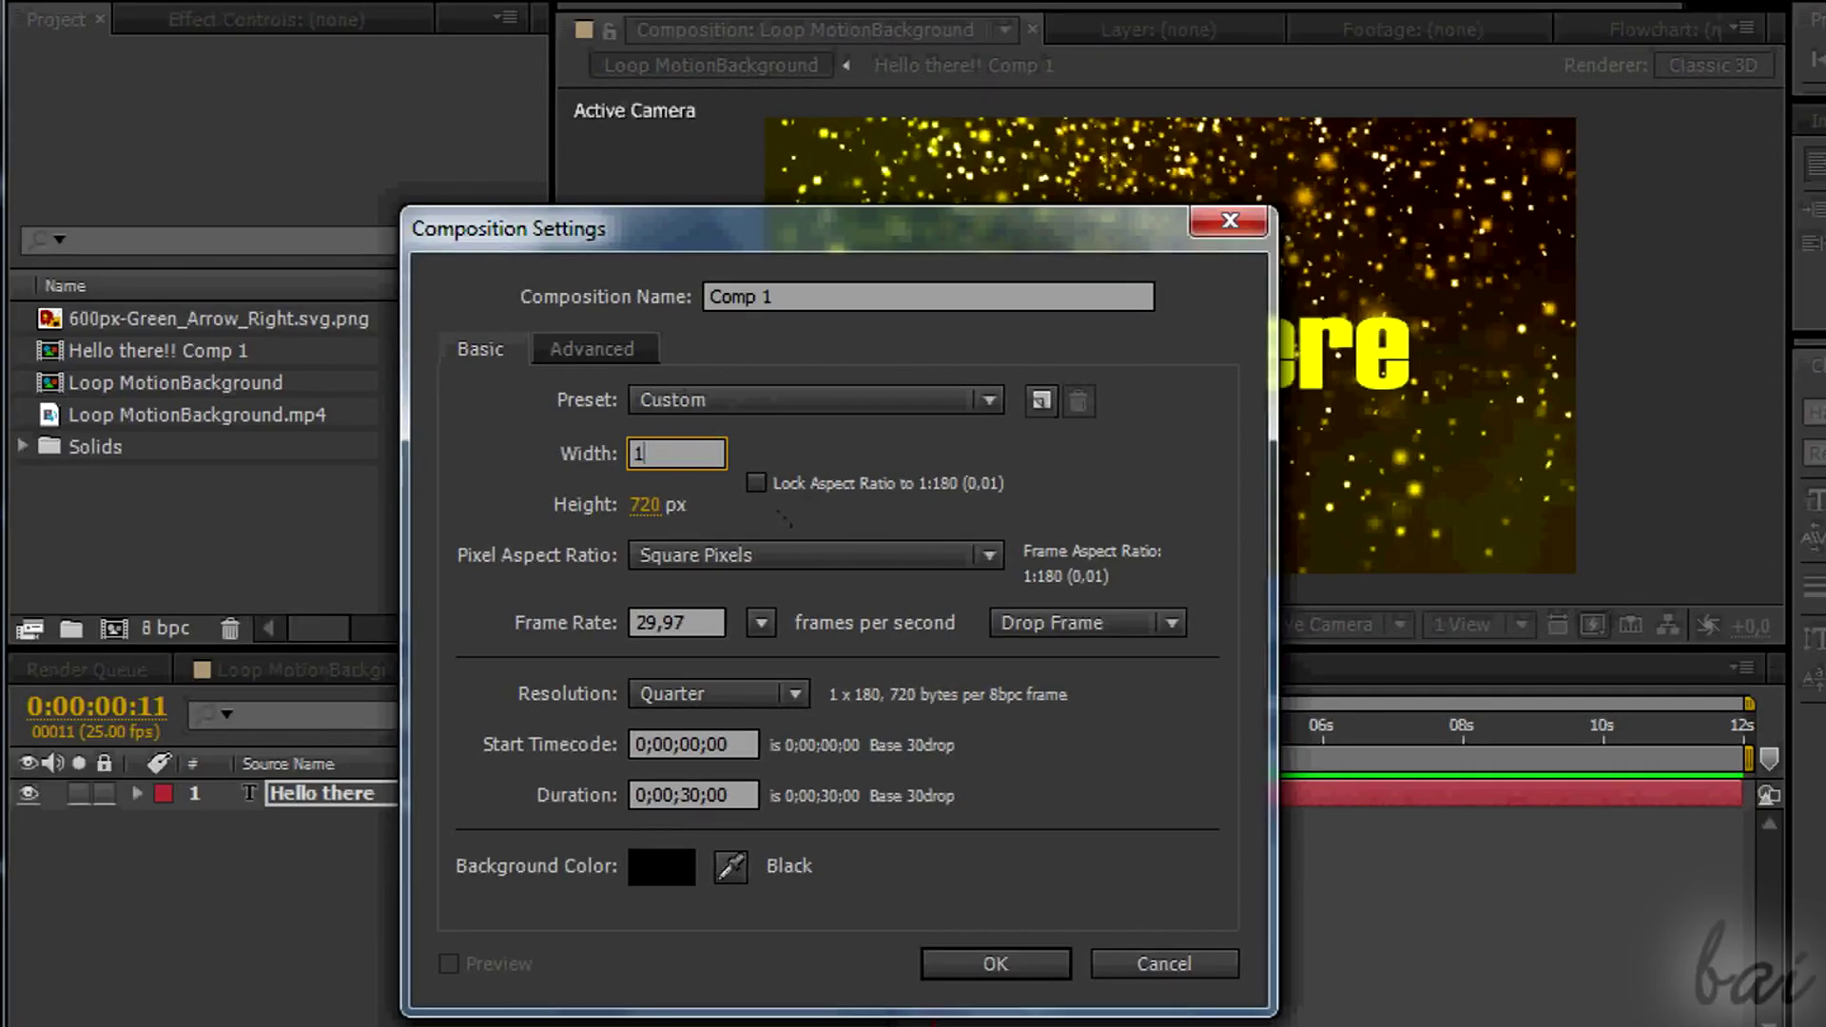
pyautogui.click(642, 510)
pyautogui.write('1080')
pyautogui.press('Return')
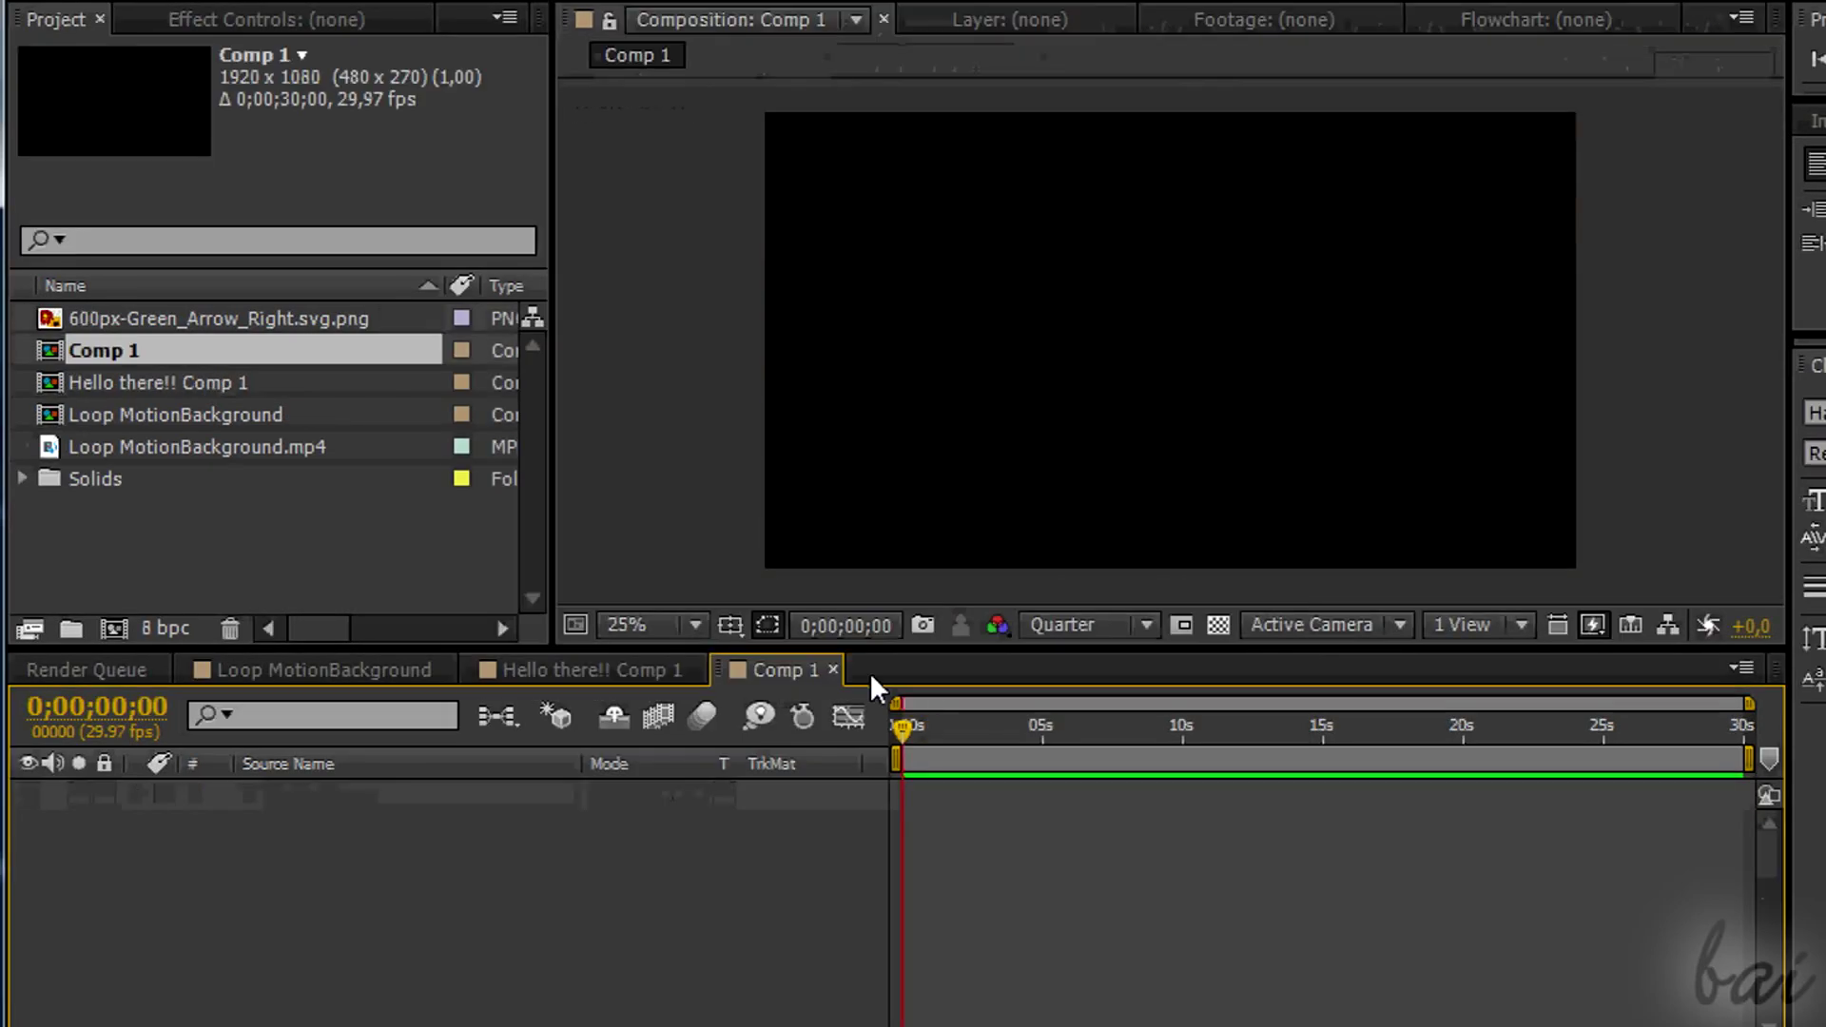
# Add the particles clip to Comp 1, fit and stretch it, and place the green arrow above it
pyautogui.moveTo(870, 672); pyautogui.dragTo(1003, 380)
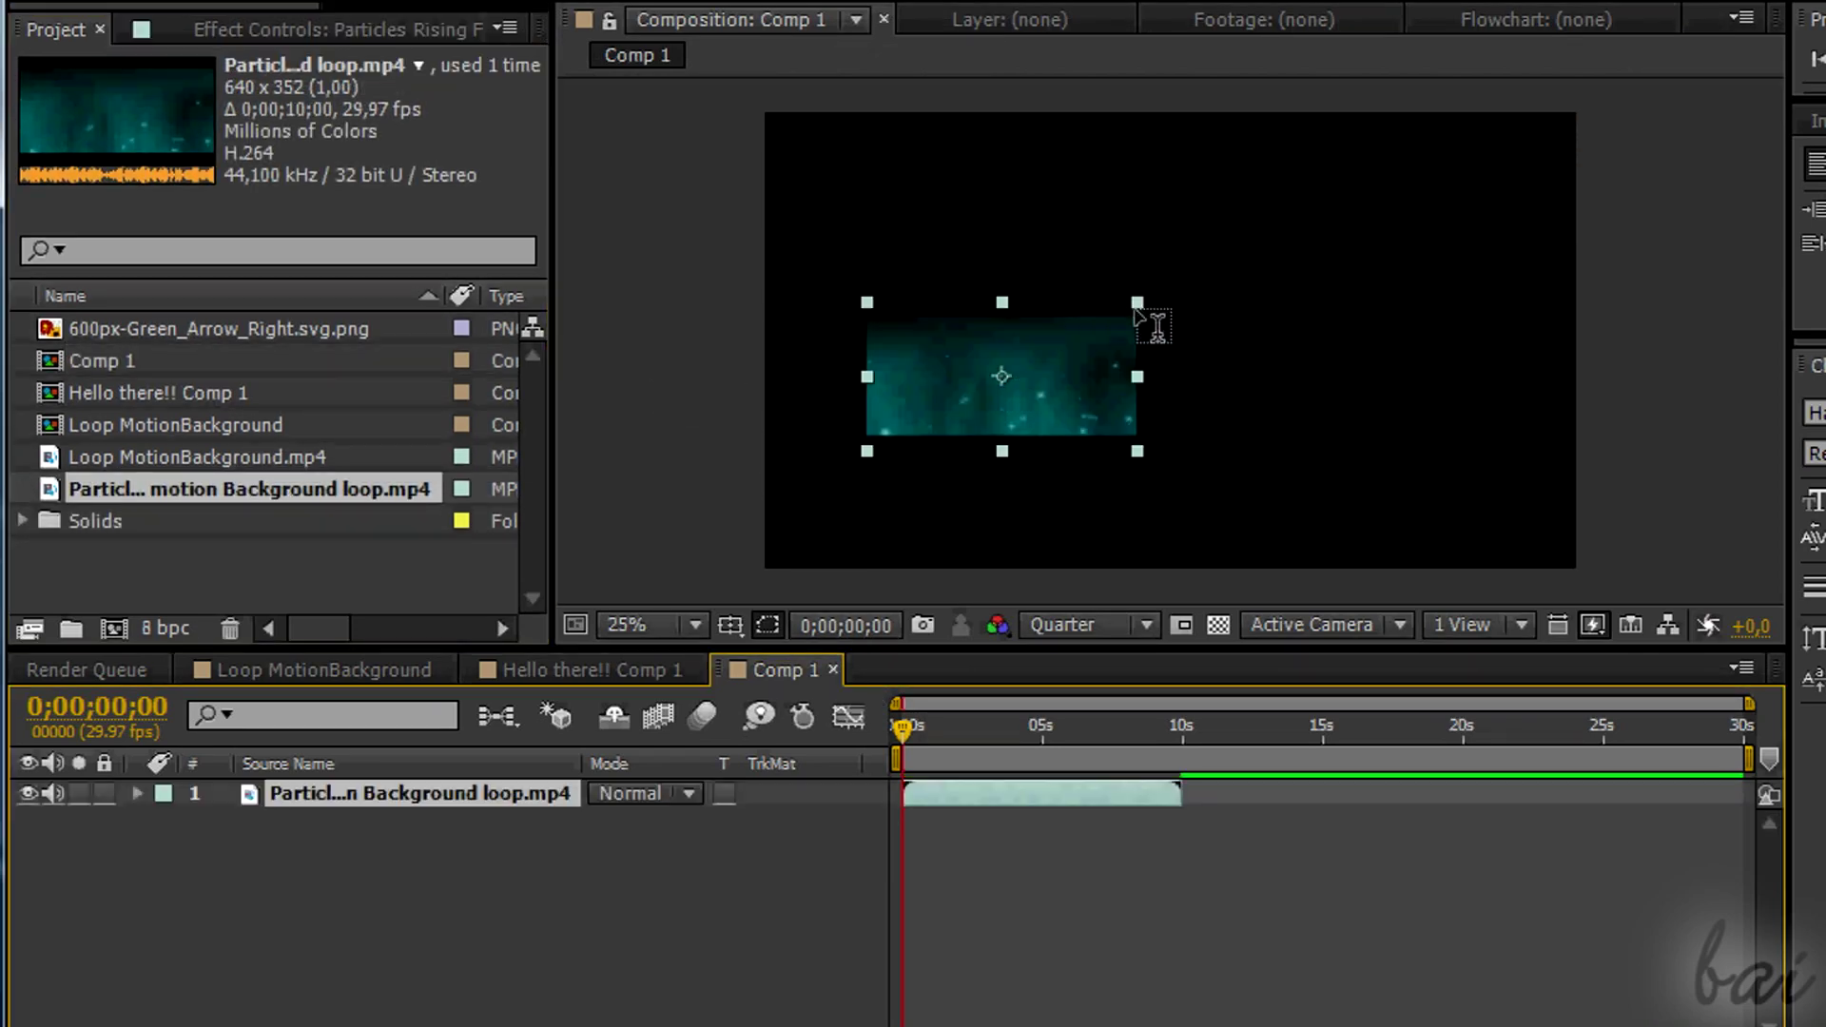
pyautogui.hotkey('ctrl', 'alt', 'f')
pyautogui.moveTo(1161, 530); pyautogui.dragTo(1166, 643)
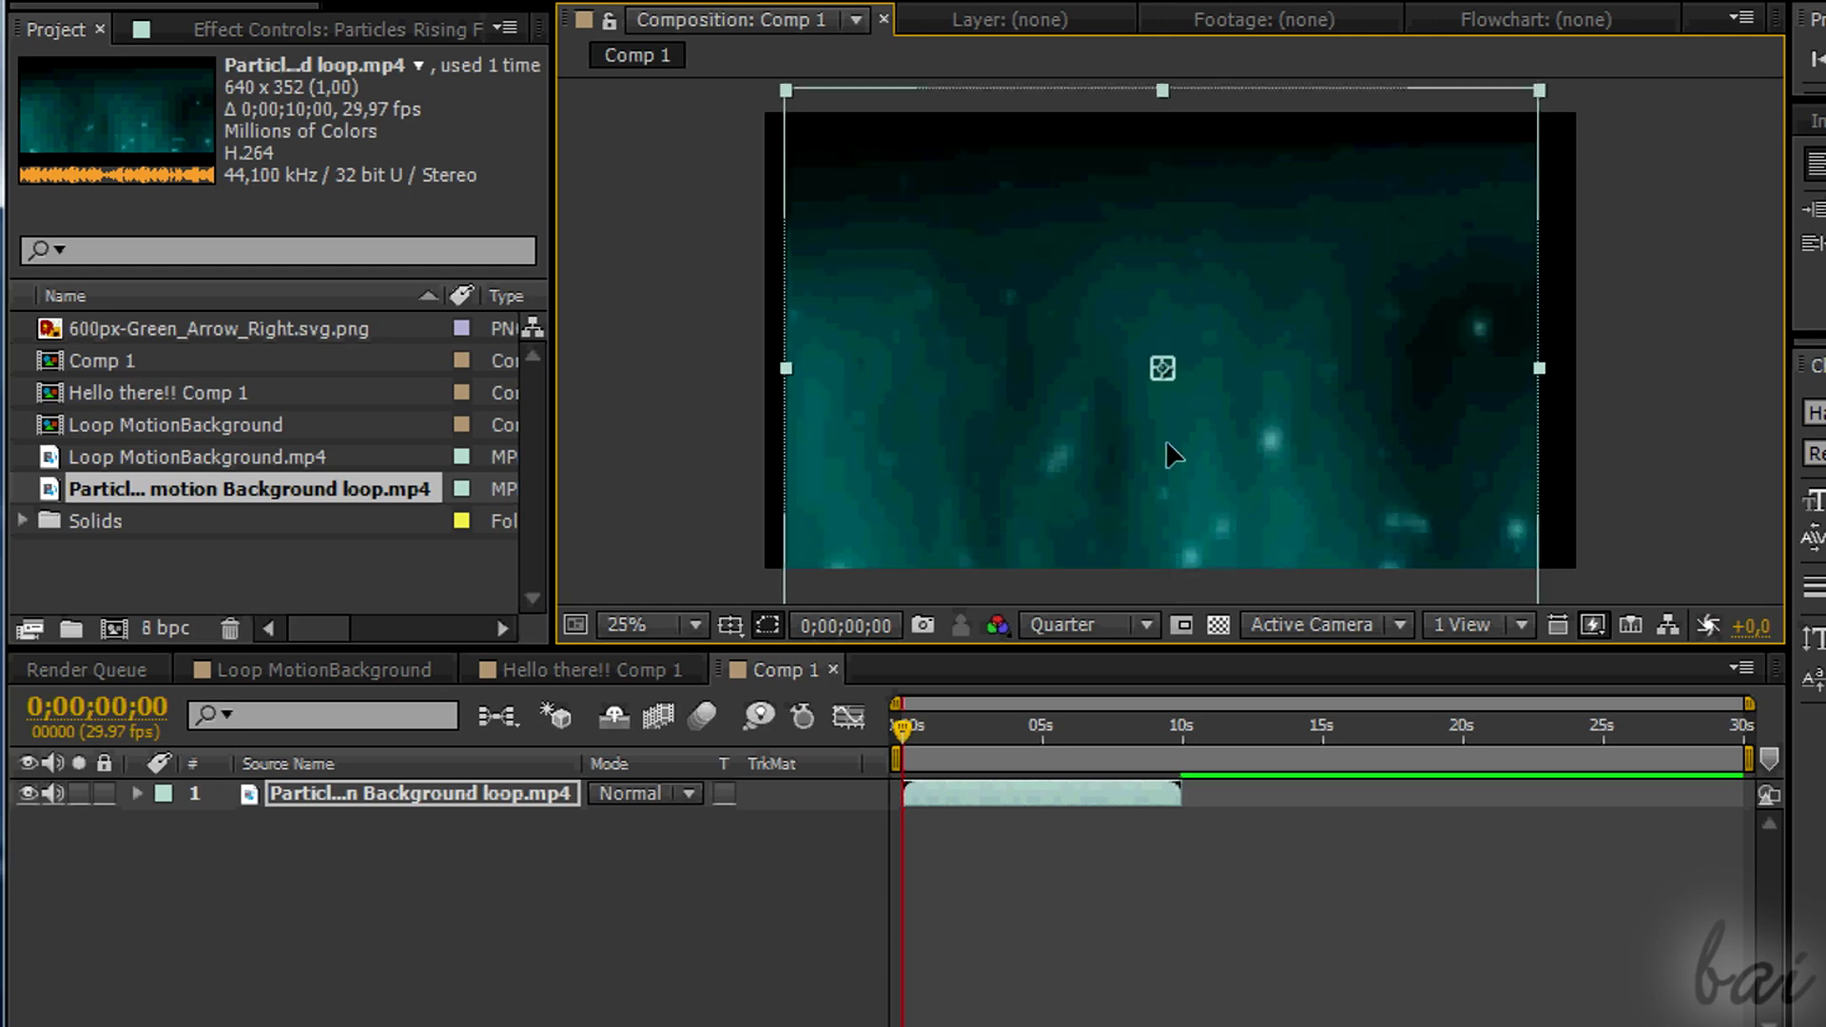
pyautogui.press(',')
pyautogui.press('.')
pyautogui.moveTo(1190, 382); pyautogui.dragTo(1126, 222)
pyautogui.moveTo(1147, 335); pyautogui.dragTo(1184, 321)
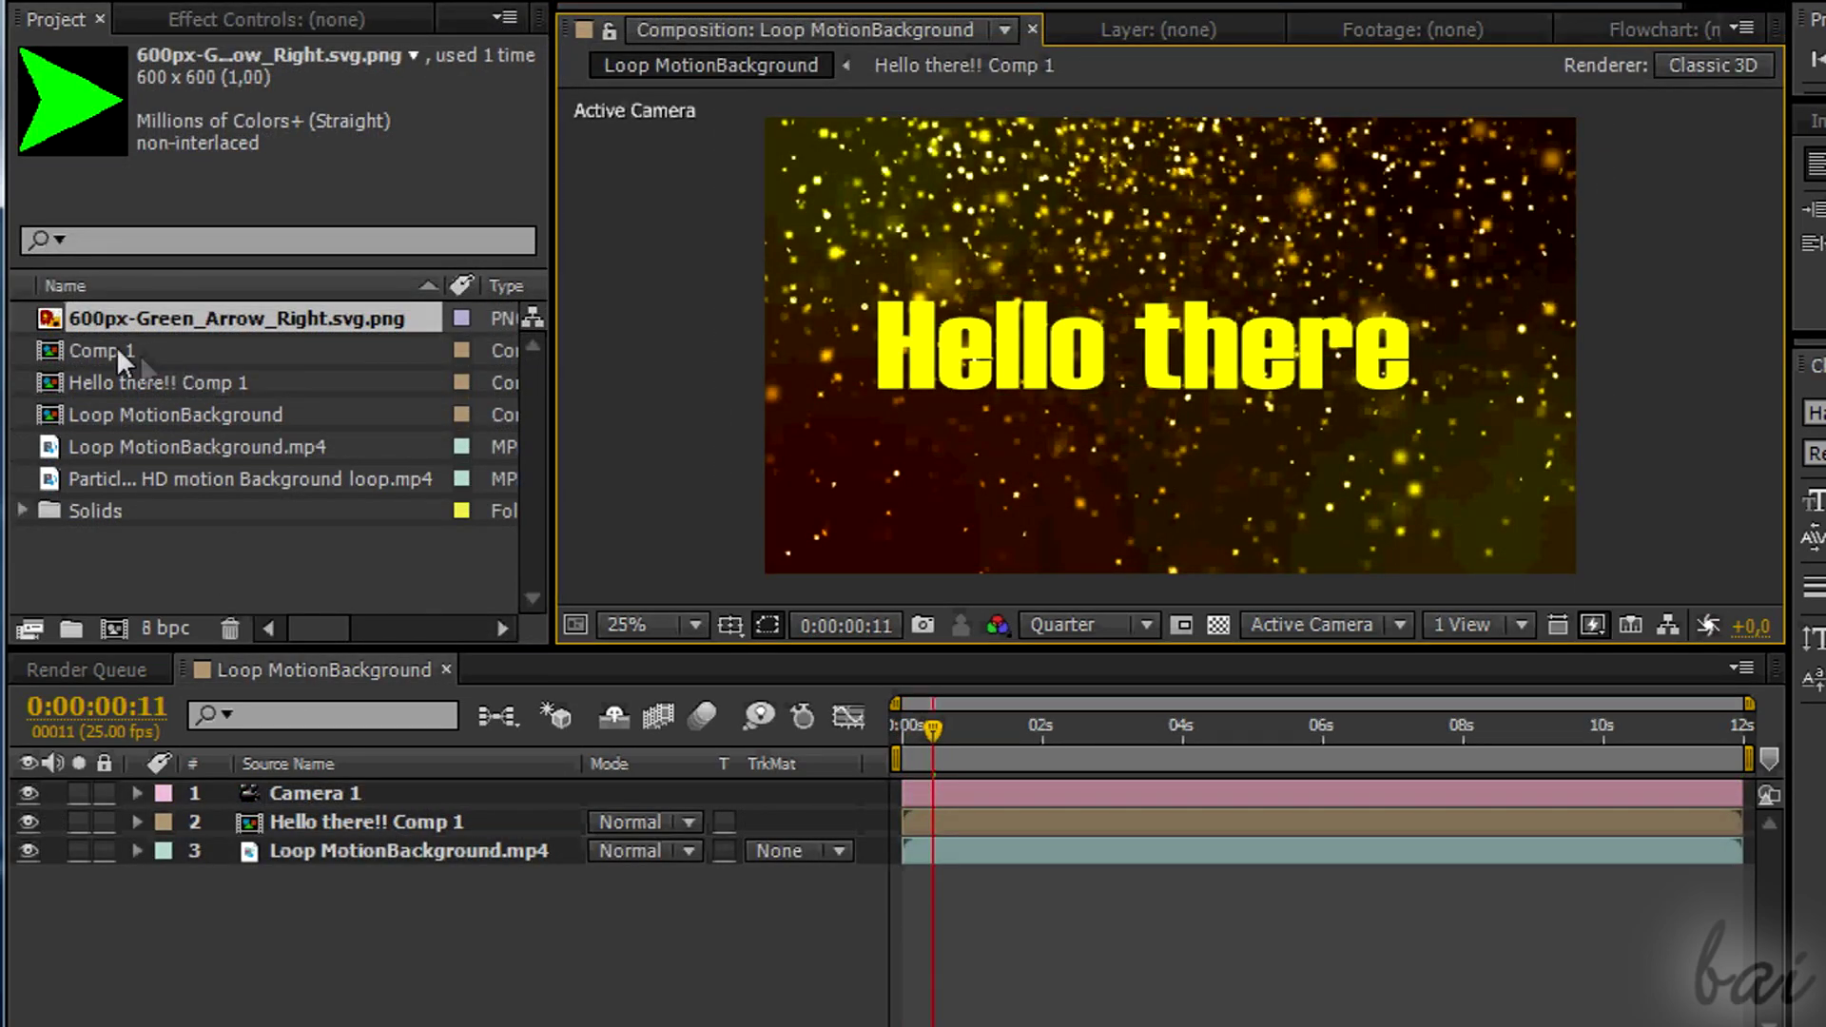
# Add Comp 1 to Loop MotionBackground, apply Shatter to it, and move it second in the stack
pyautogui.moveTo(116, 346); pyautogui.dragTo(388, 909)
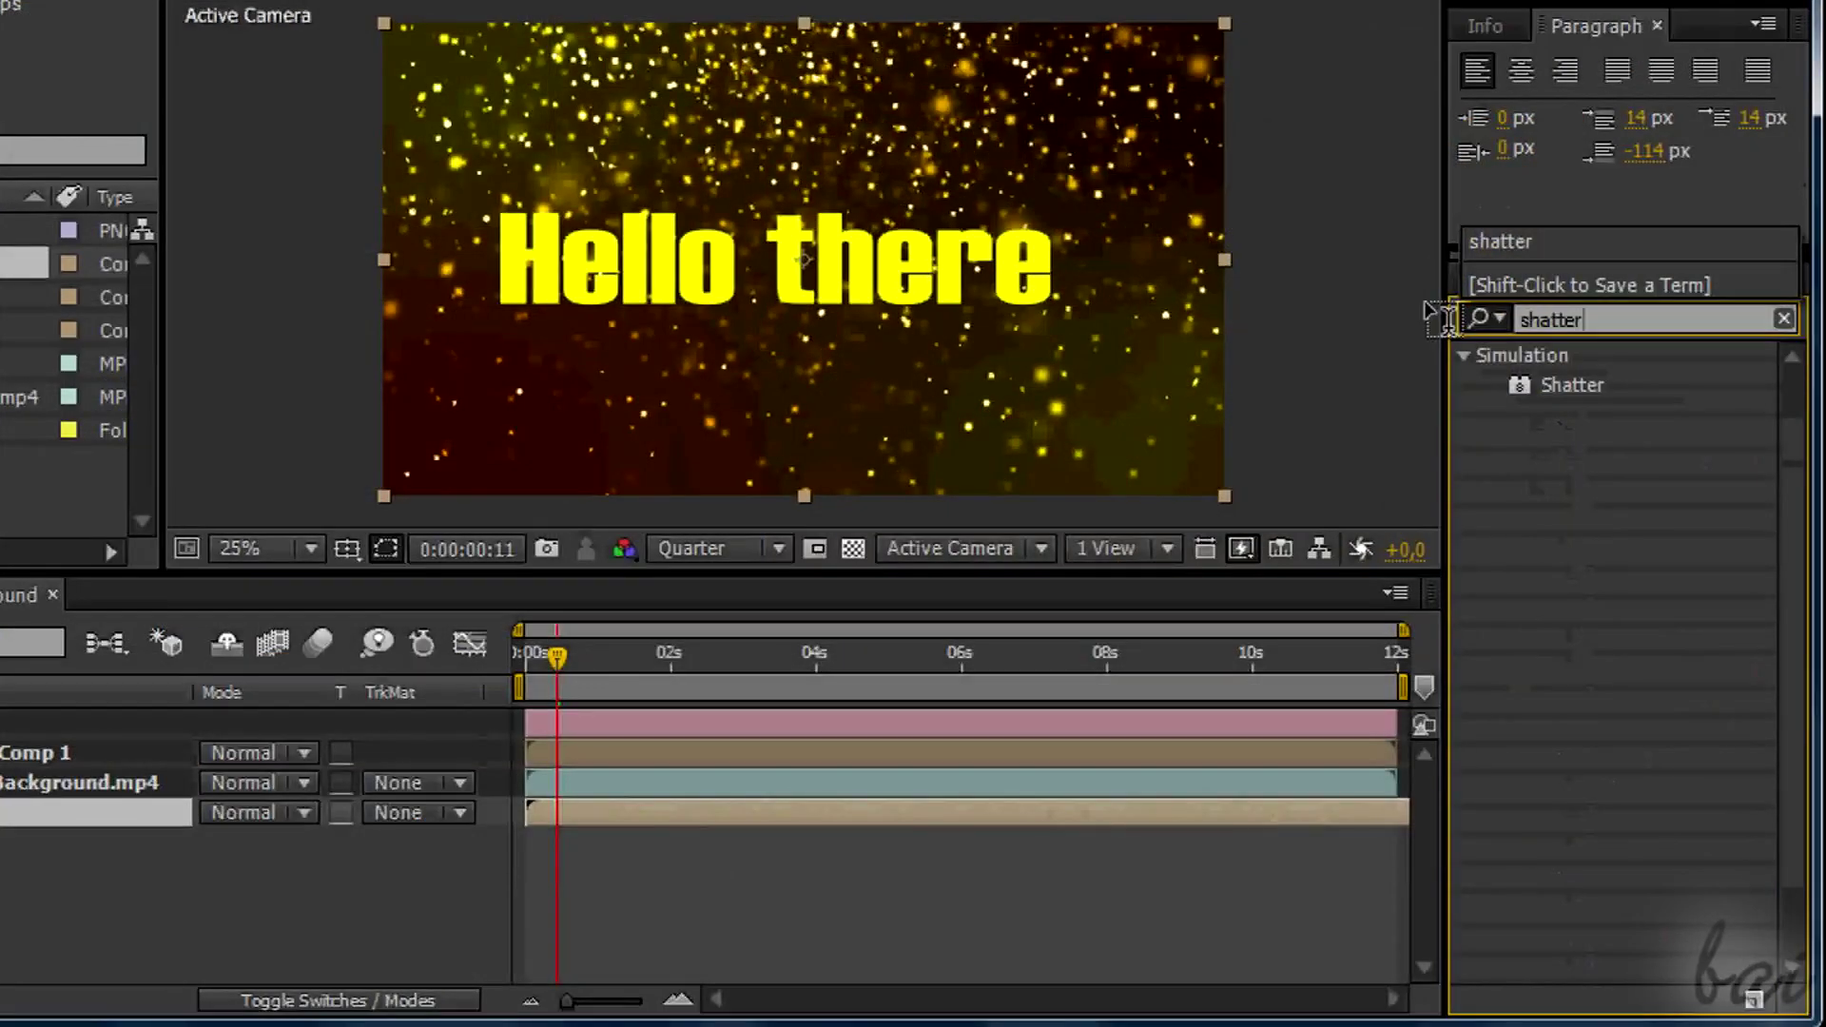
pyautogui.click(1550, 389)
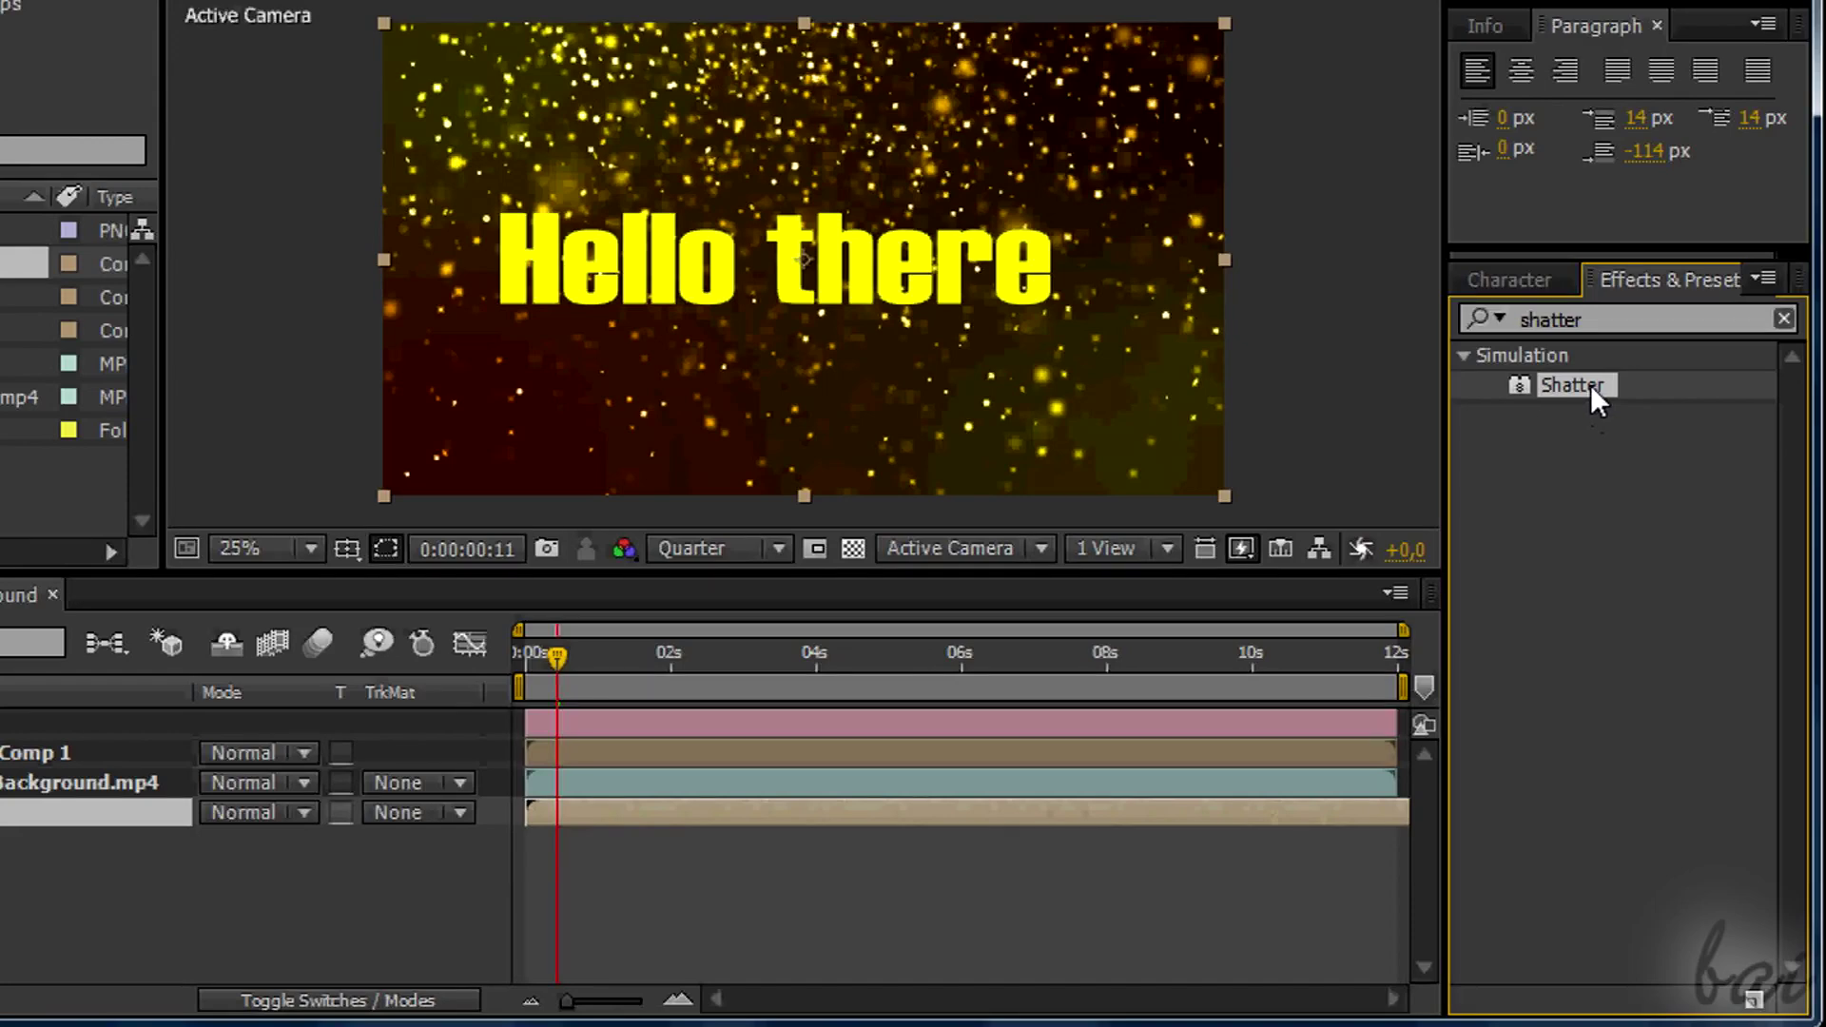
pyautogui.moveTo(1590, 384); pyautogui.dragTo(571, 490)
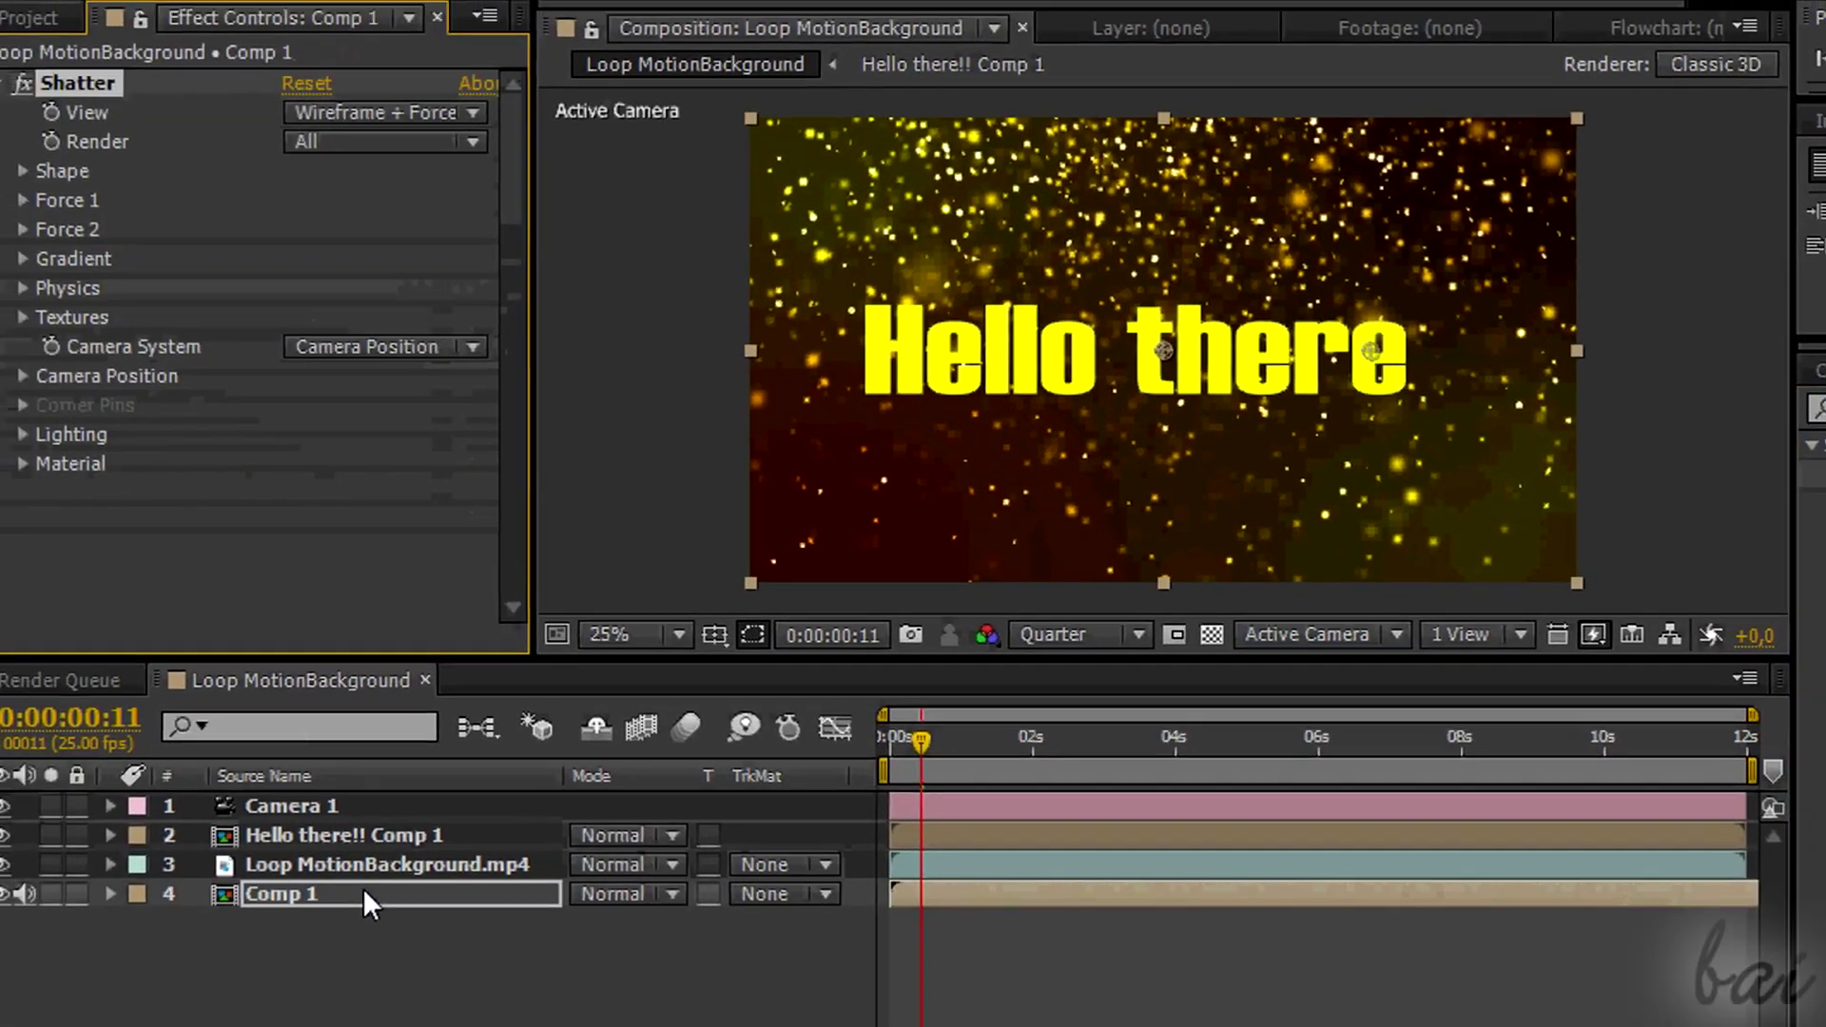
pyautogui.moveTo(423, 886); pyautogui.dragTo(463, 830)
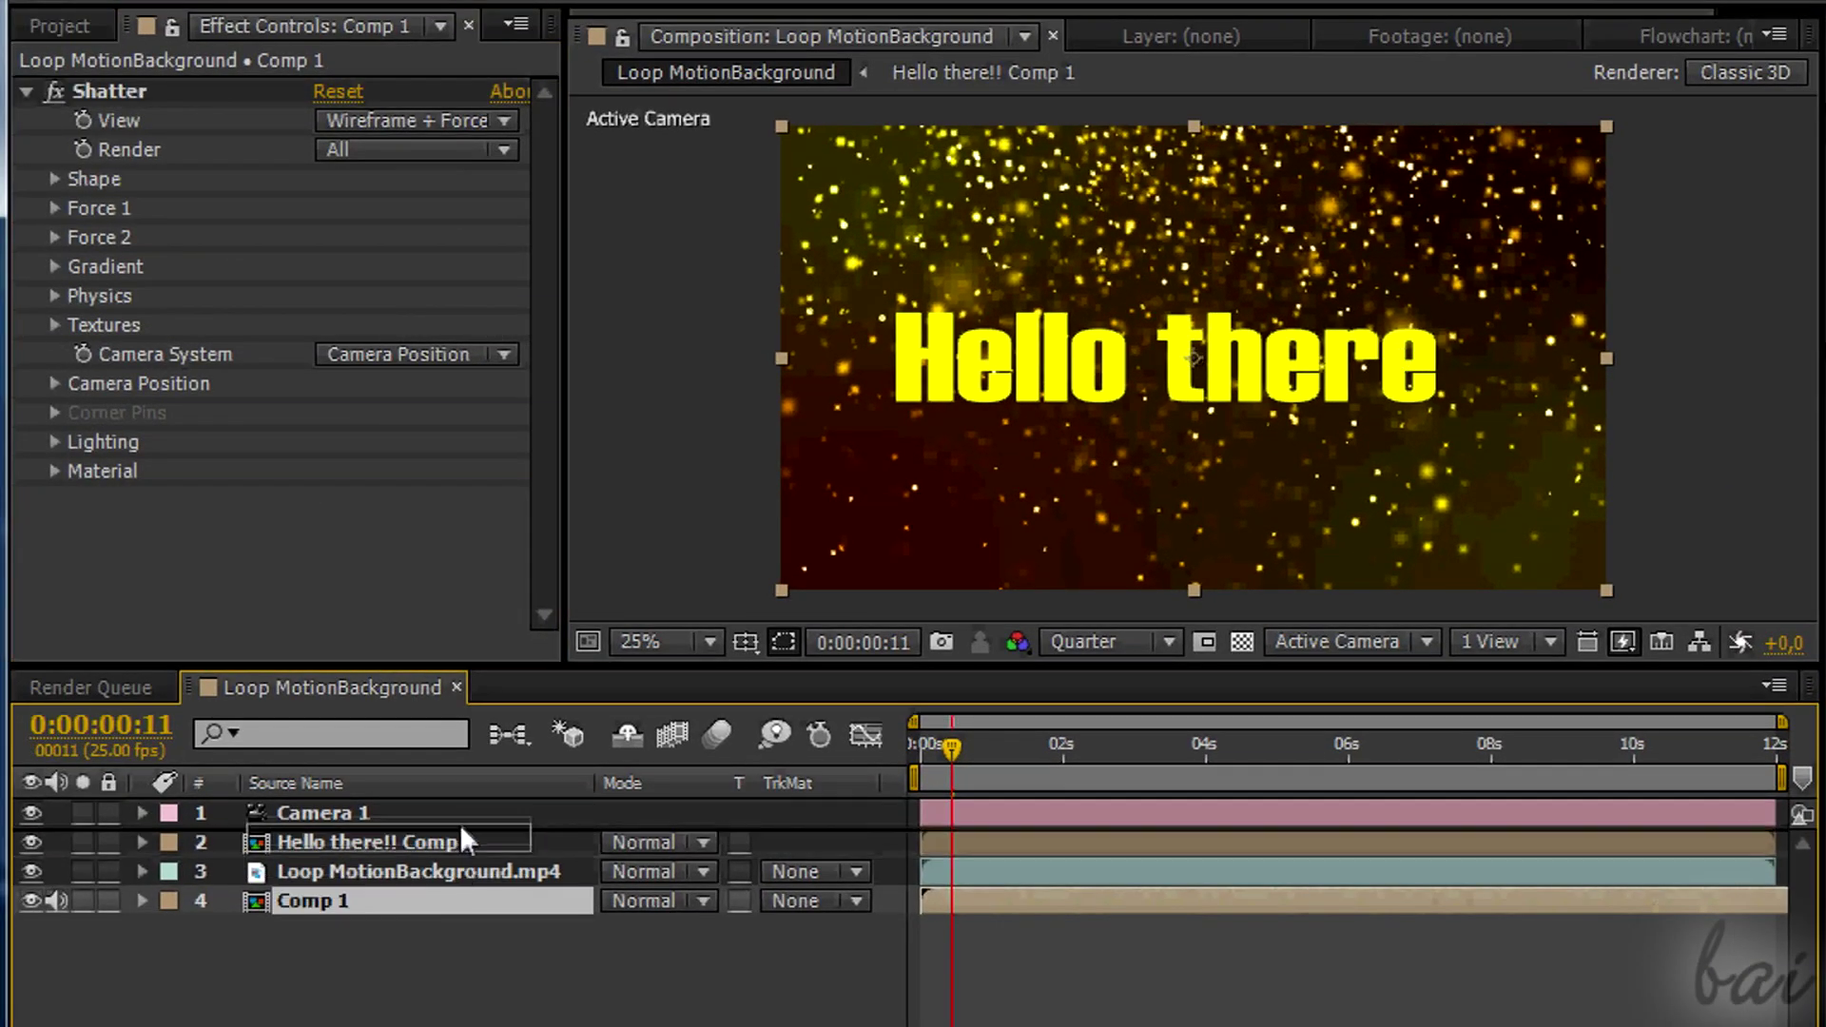
pyautogui.click(418, 119)
# Render Shatter fully with a Custom pattern mapped to Hello there!! Comp 1 and extrusion depth 0,57
pyautogui.click(487, 157)
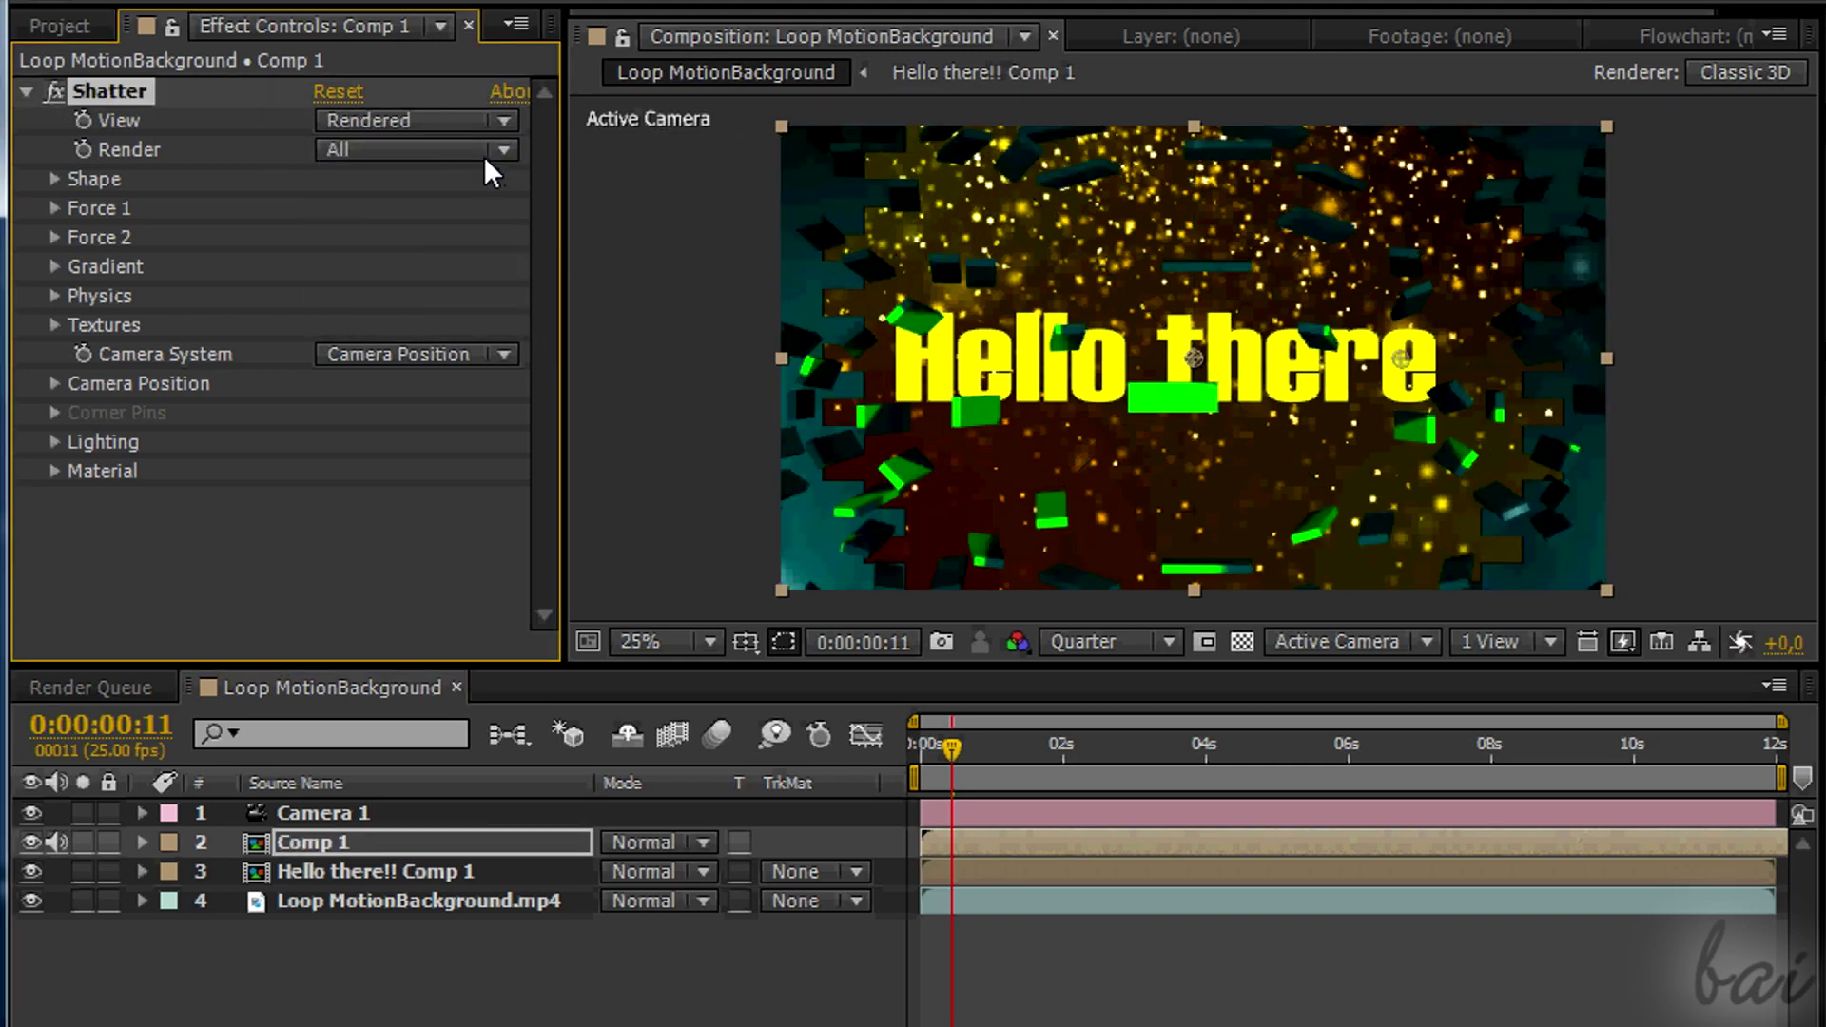
pyautogui.click(54, 179)
pyautogui.click(418, 207)
pyautogui.click(400, 980)
pyautogui.click(499, 238)
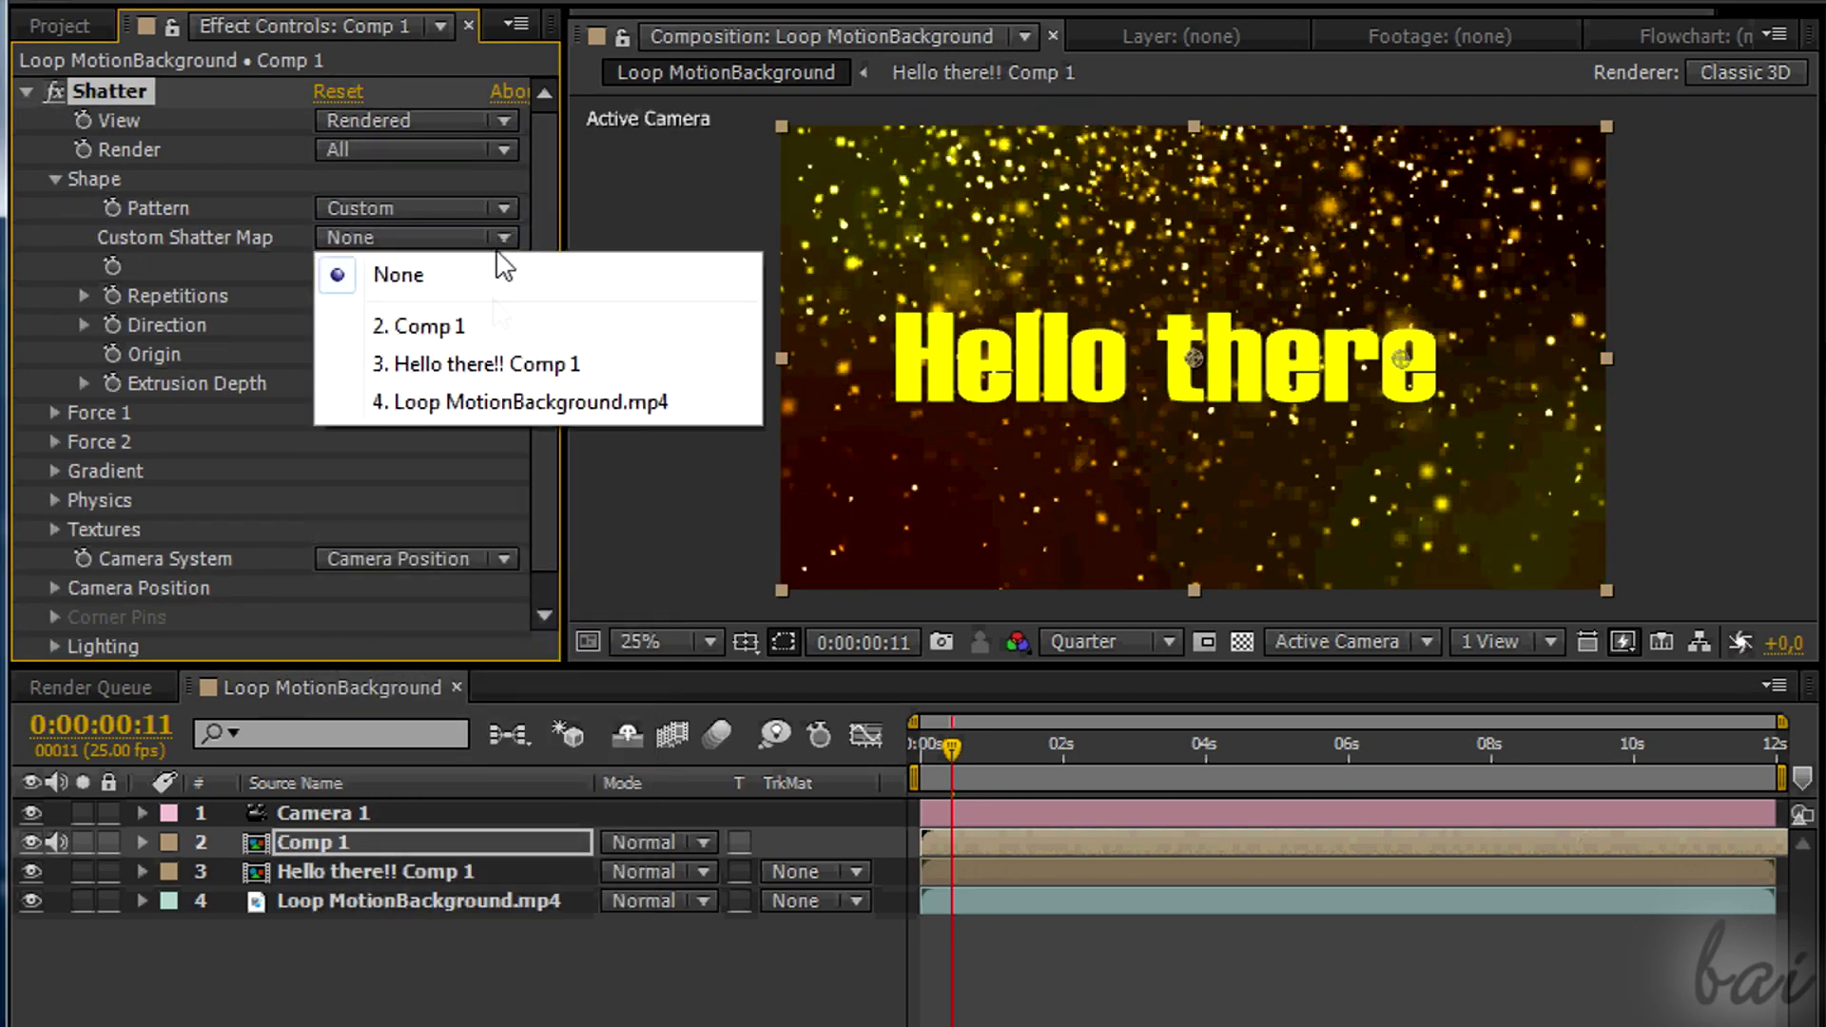
pyautogui.click(485, 364)
pyautogui.moveTo(951, 746); pyautogui.dragTo(916, 742)
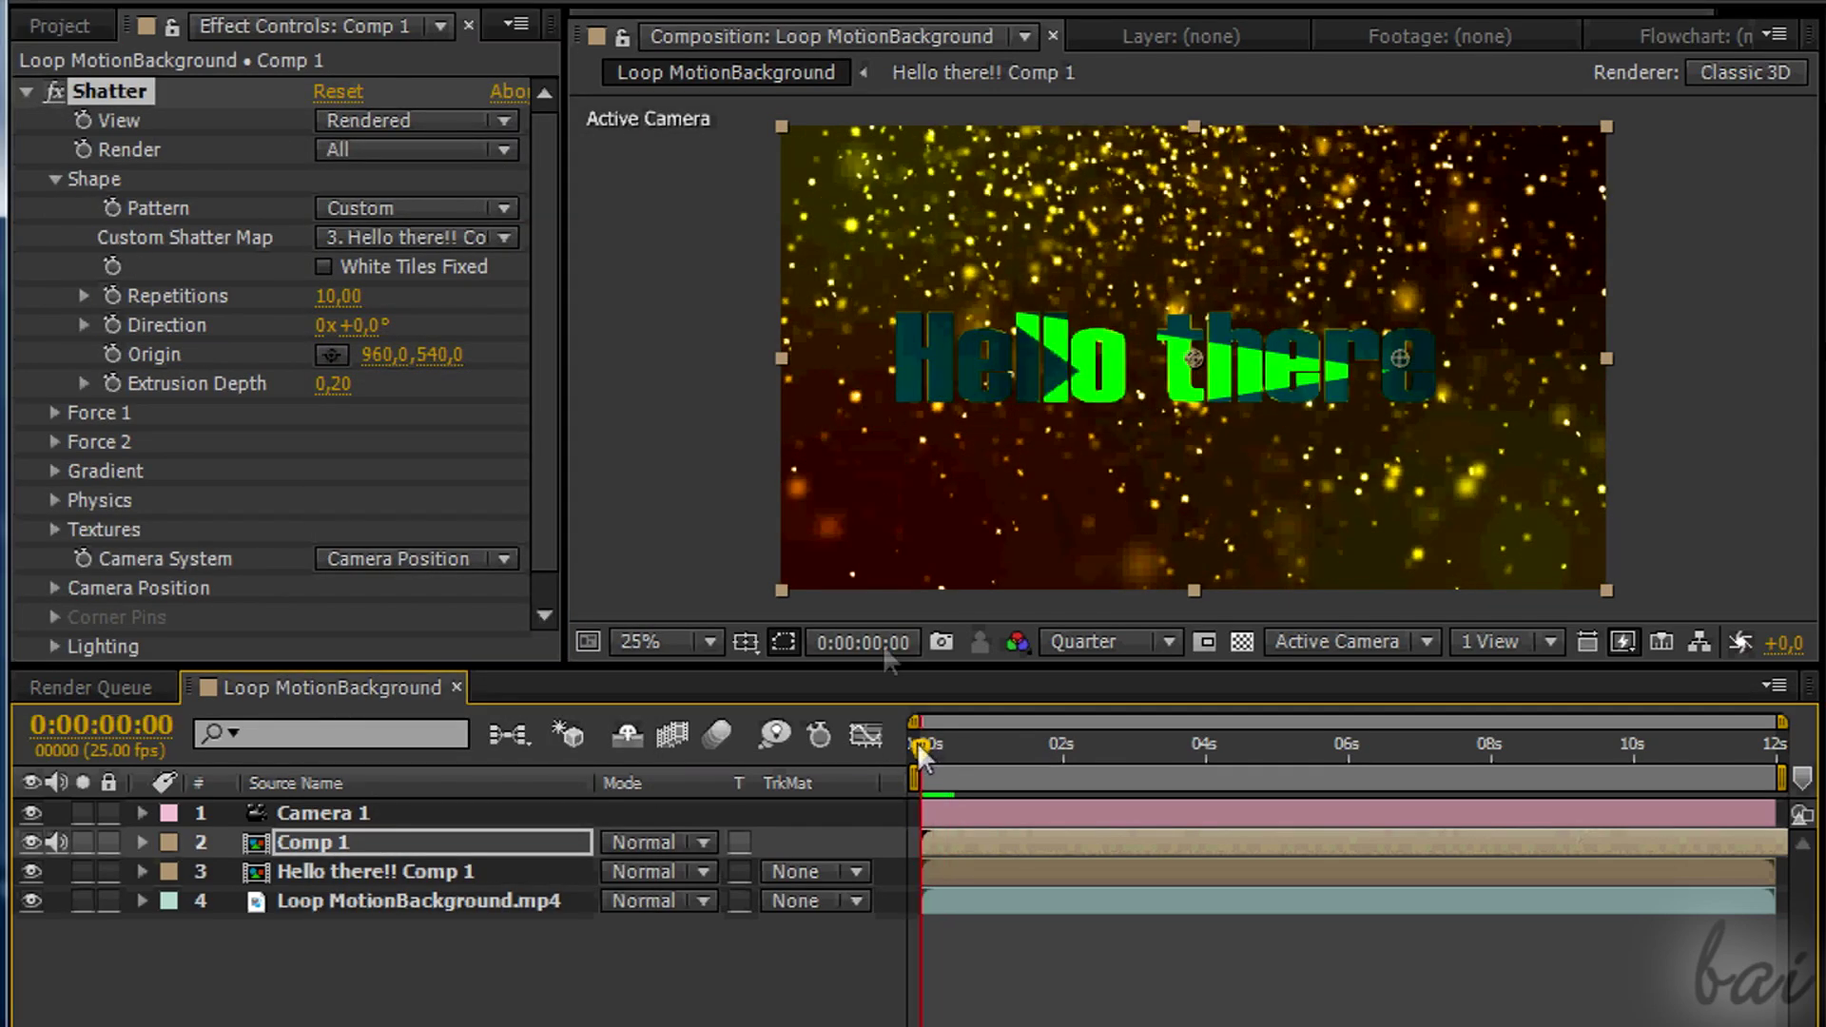
pyautogui.moveTo(333, 383); pyautogui.dragTo(368, 383)
# Set Shatter's Camera System to Comp Camera, hide the flat text layer, and start a preview
pyautogui.click(54, 179)
pyautogui.click(54, 207)
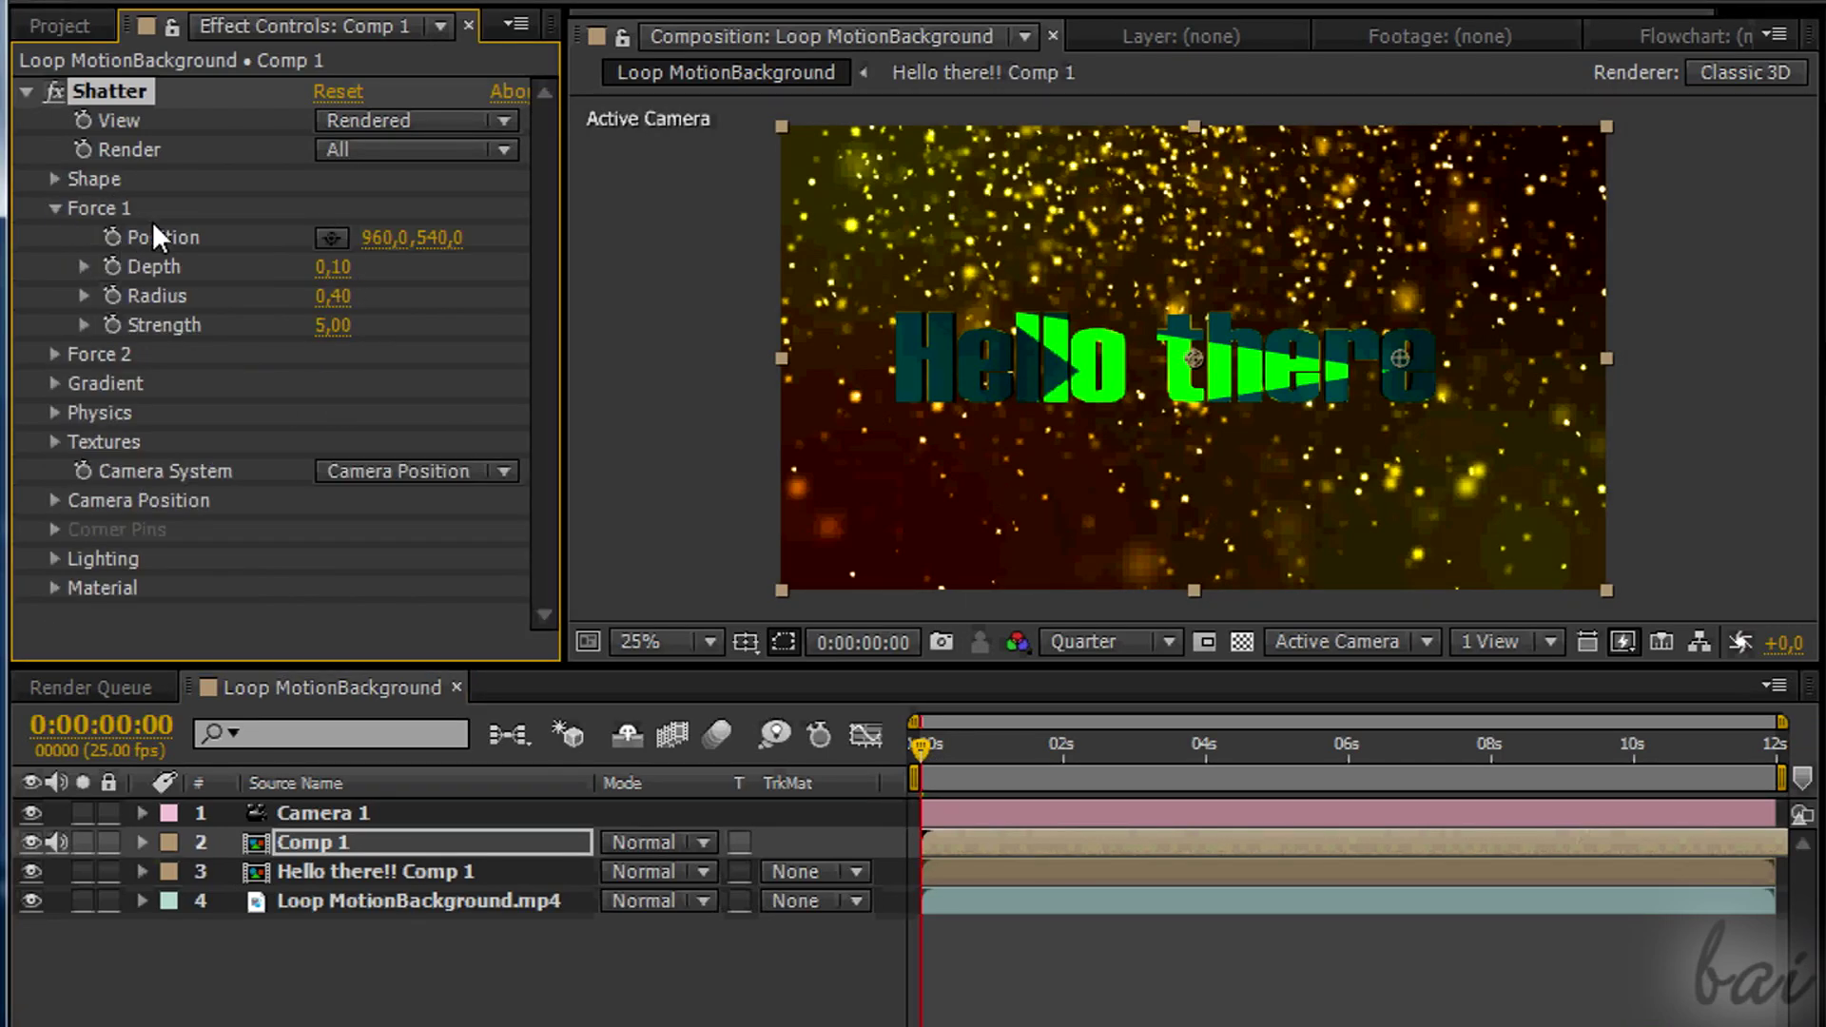
pyautogui.click(54, 208)
pyautogui.click(409, 354)
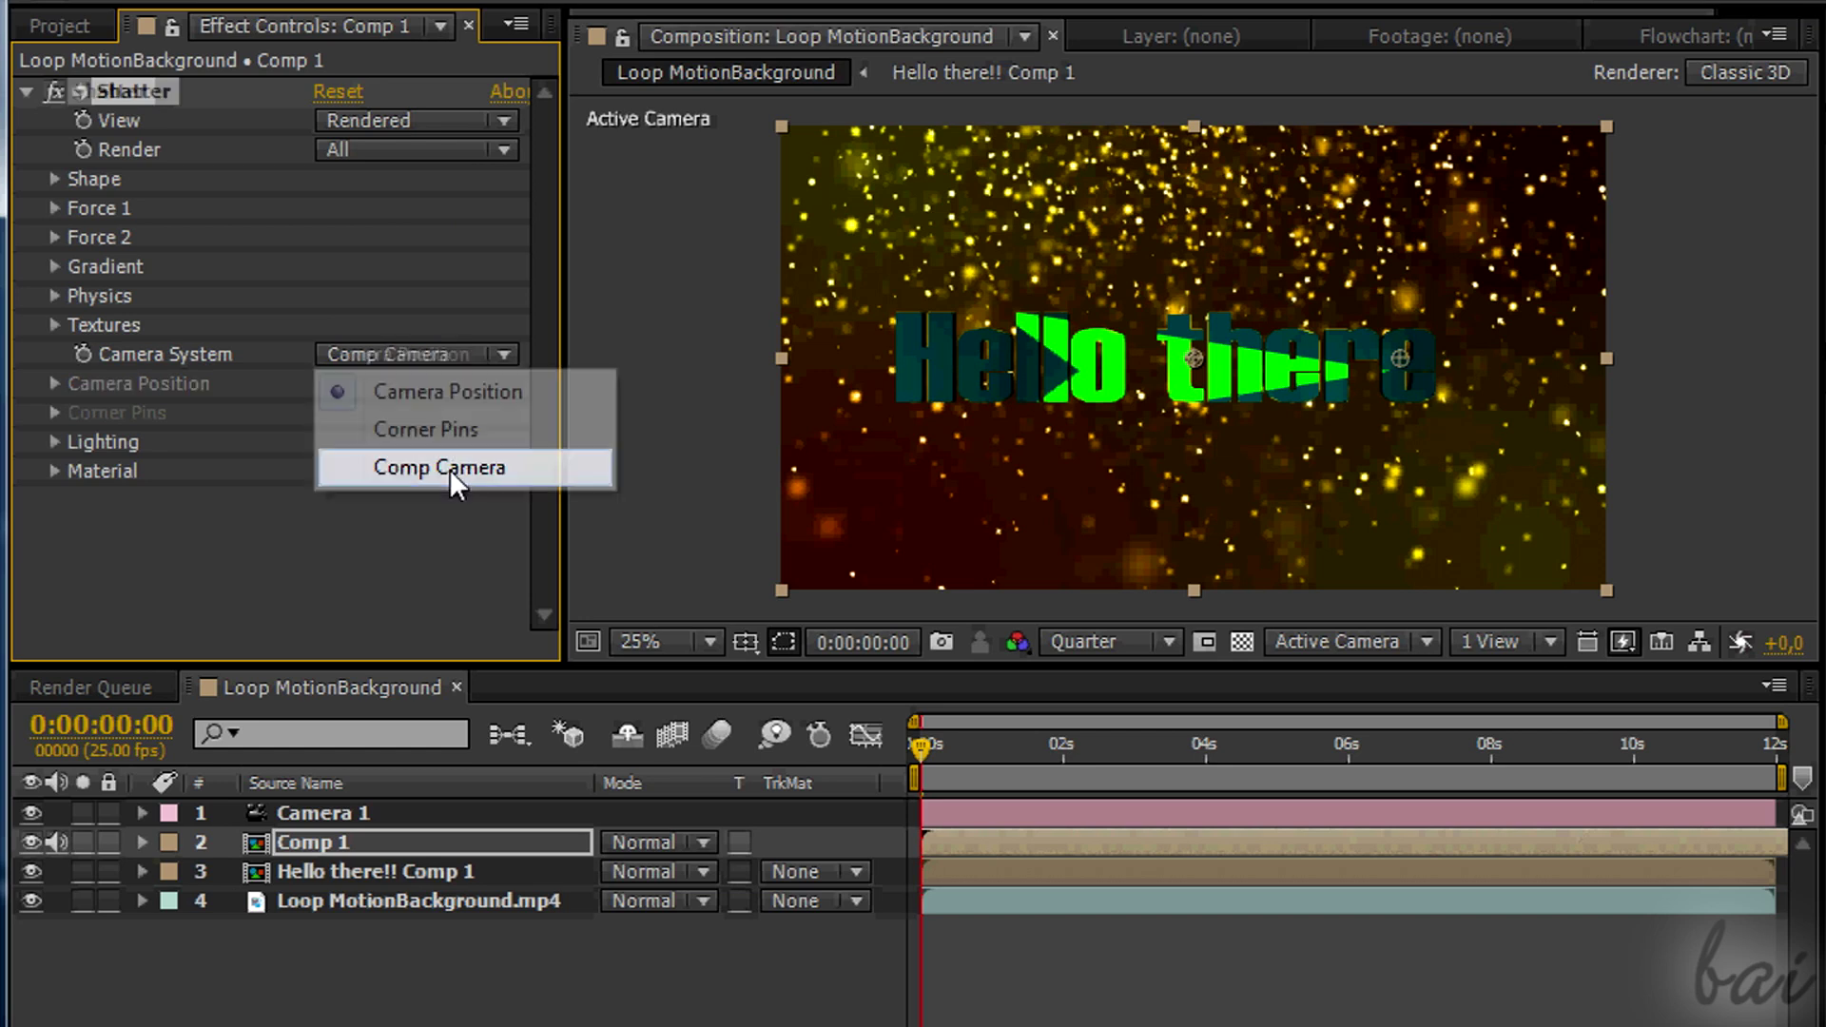
pyautogui.click(449, 468)
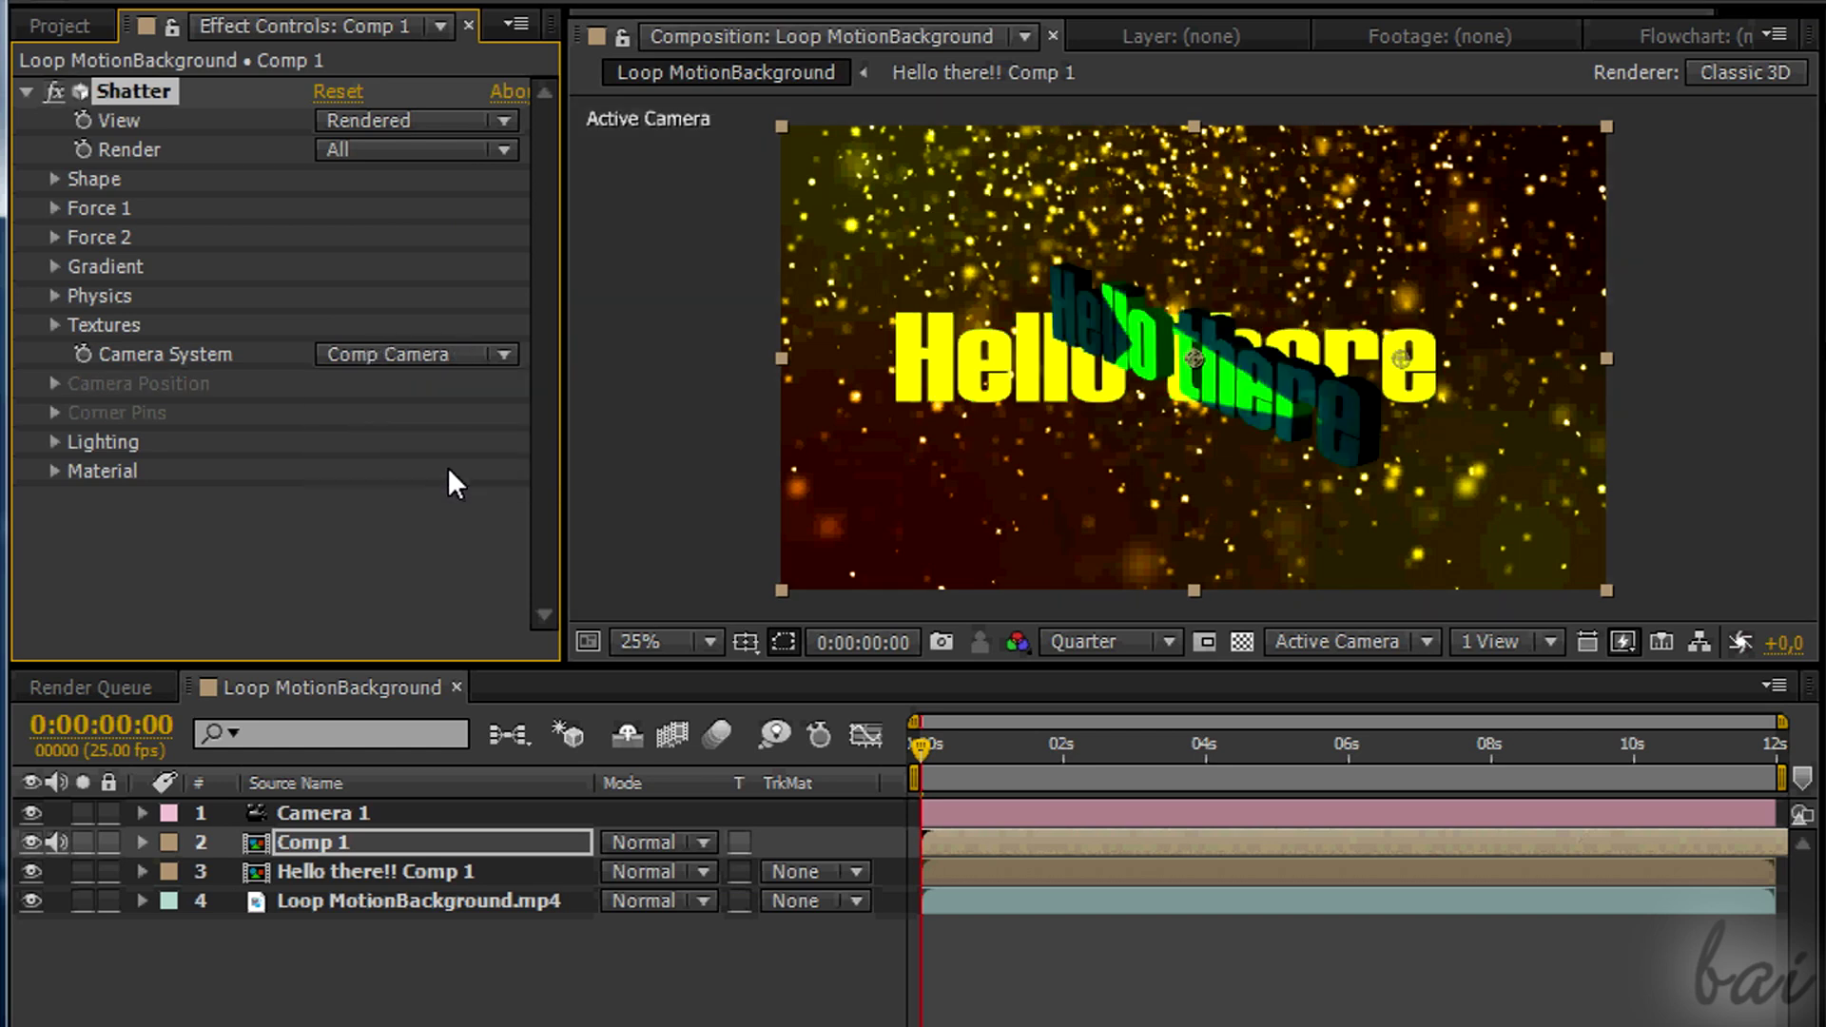
pyautogui.click(32, 871)
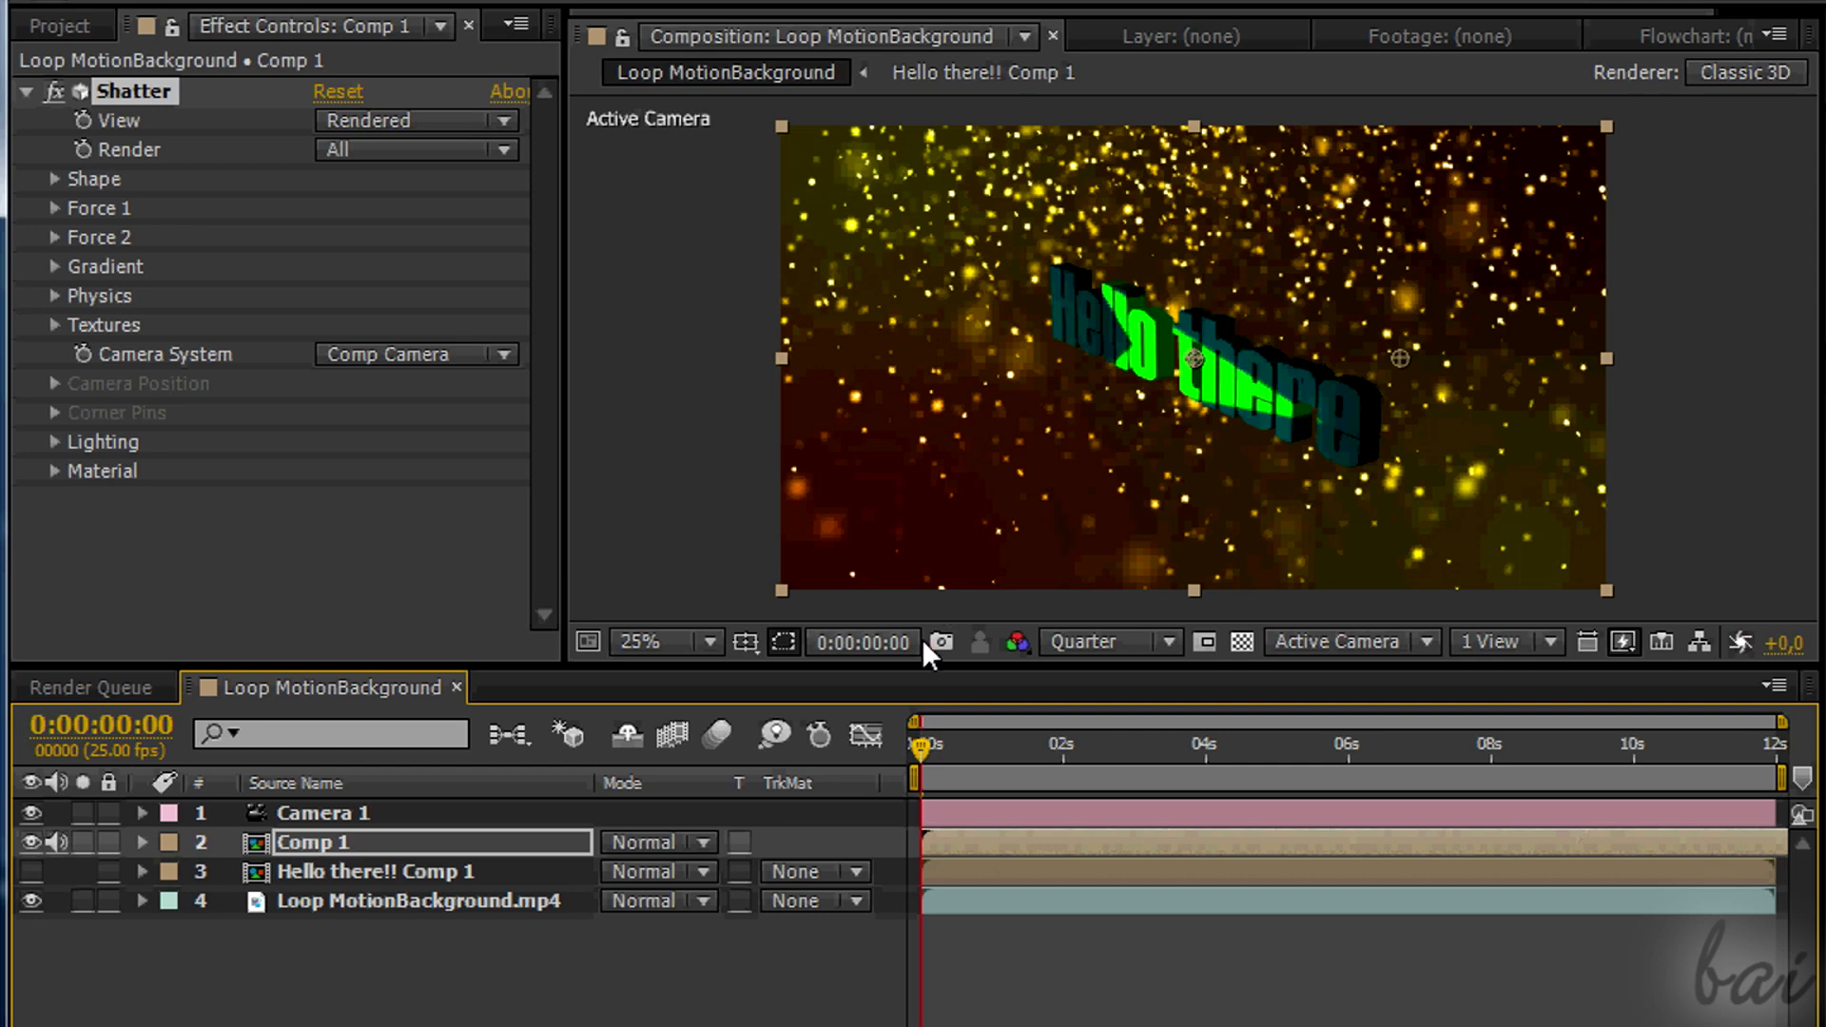
pyautogui.press('KP_0')
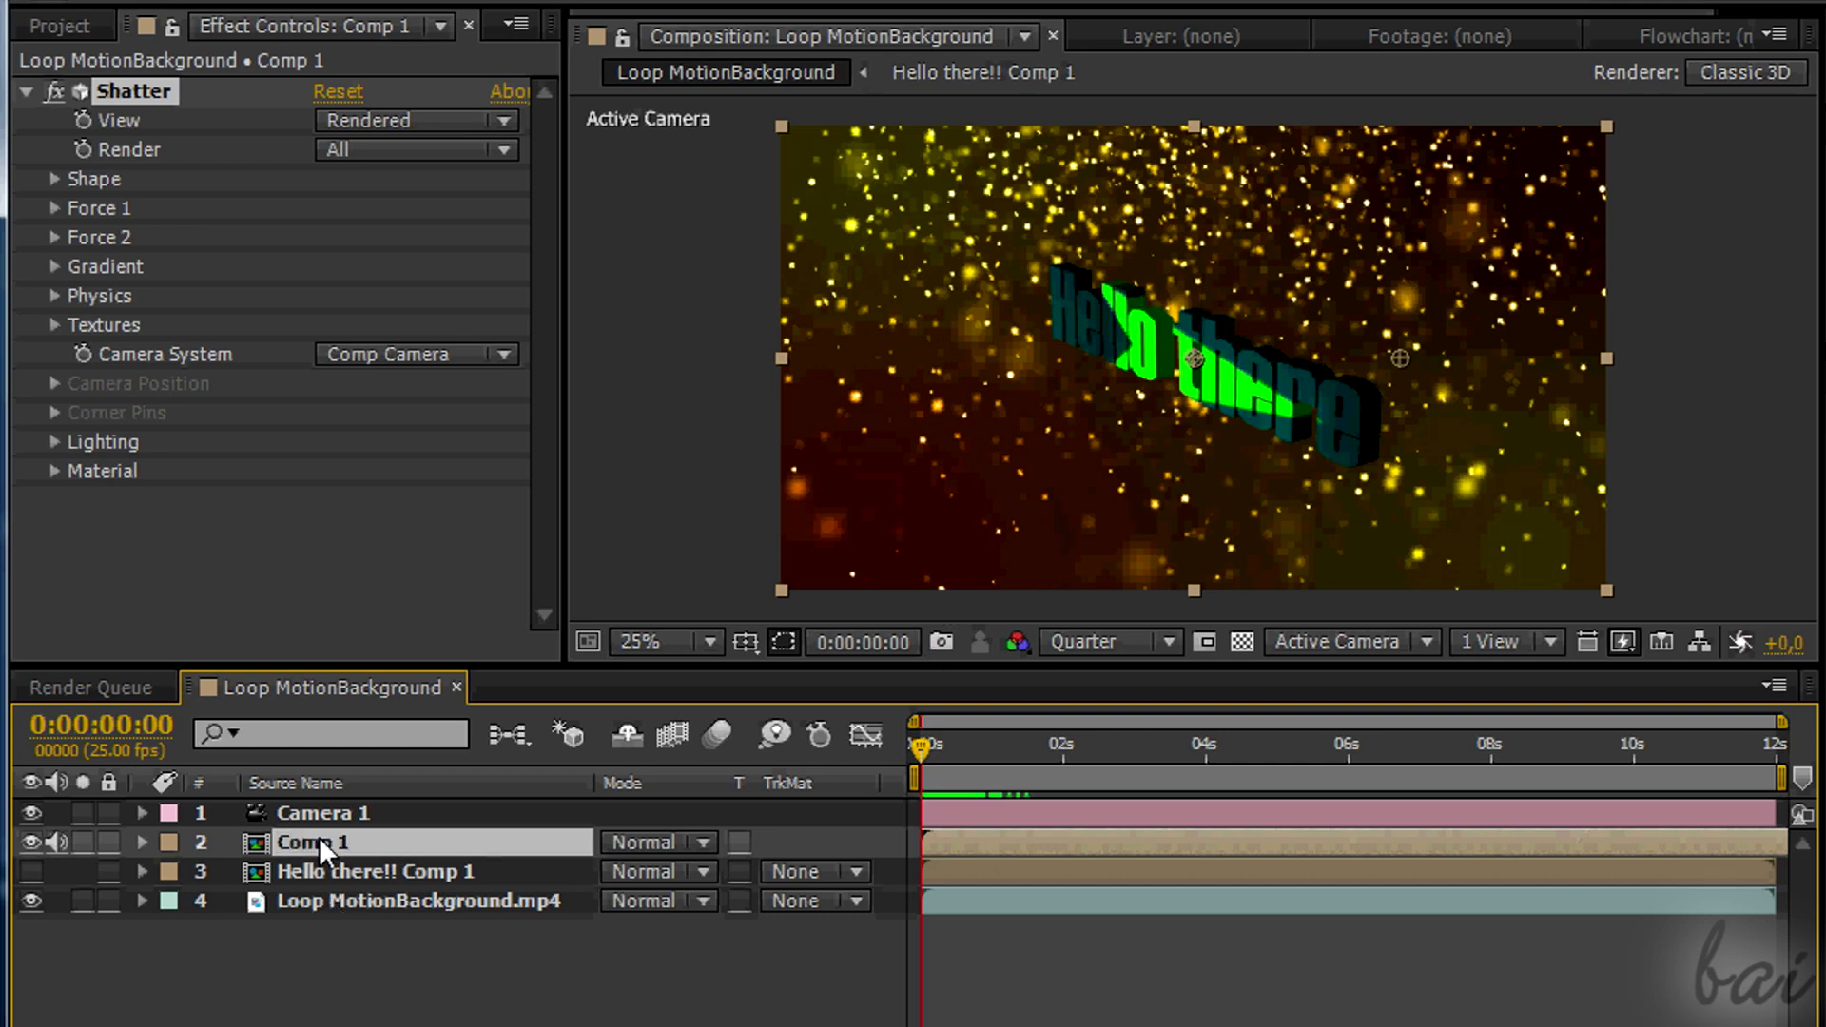
# Inside Comp 1, scale the green arrow wider and flatter by its corner handle
pyautogui.doubleClick(318, 837)
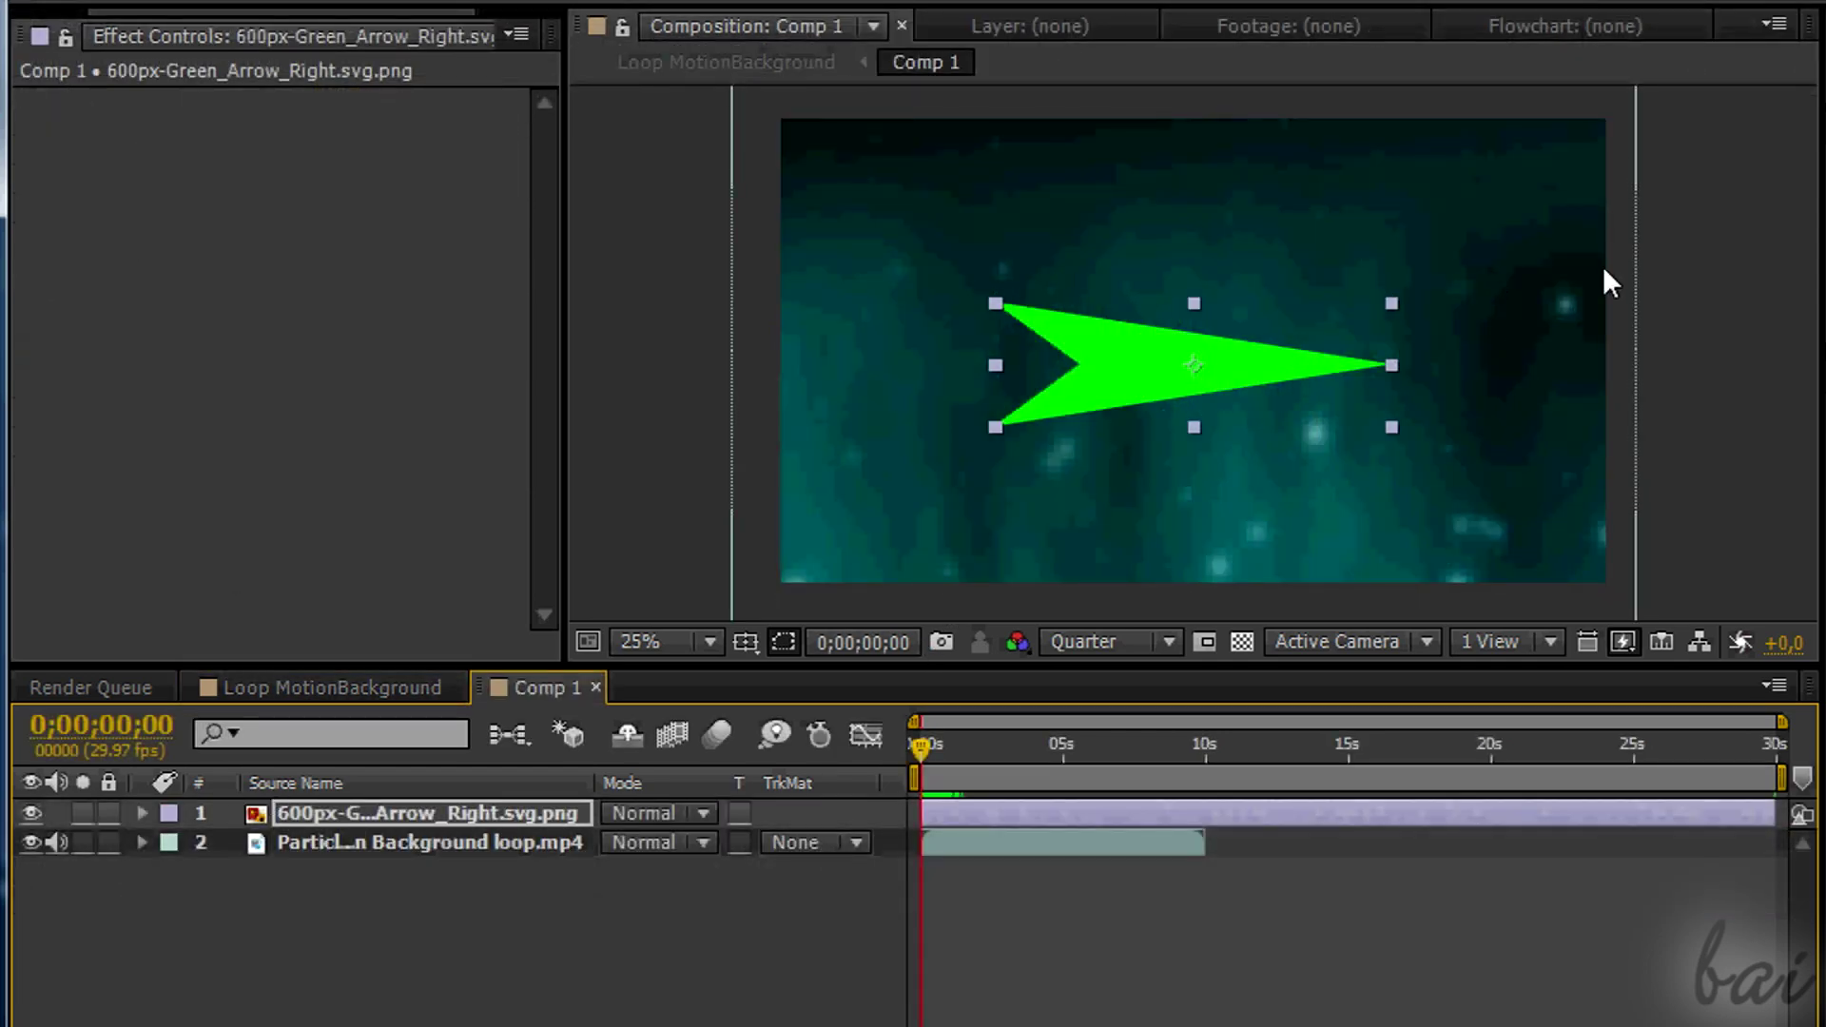
pyautogui.moveTo(997, 305); pyautogui.dragTo(820, 314)
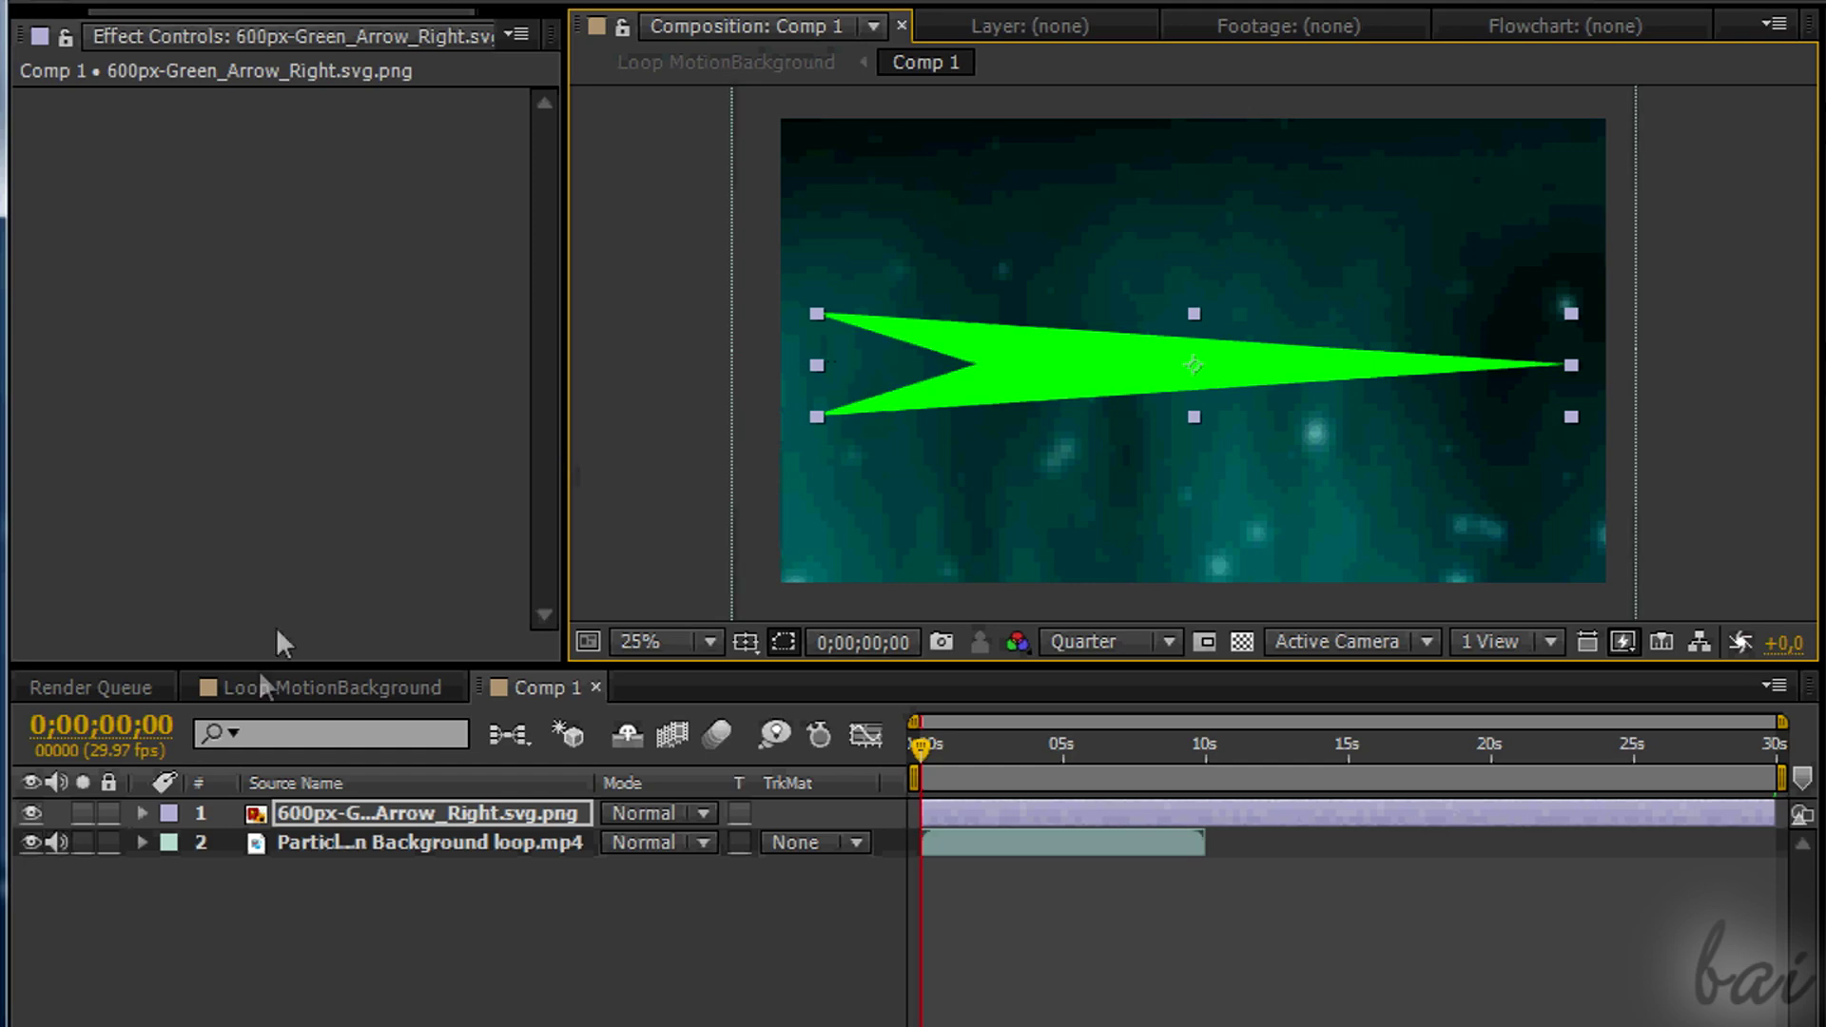
pyautogui.click(281, 677)
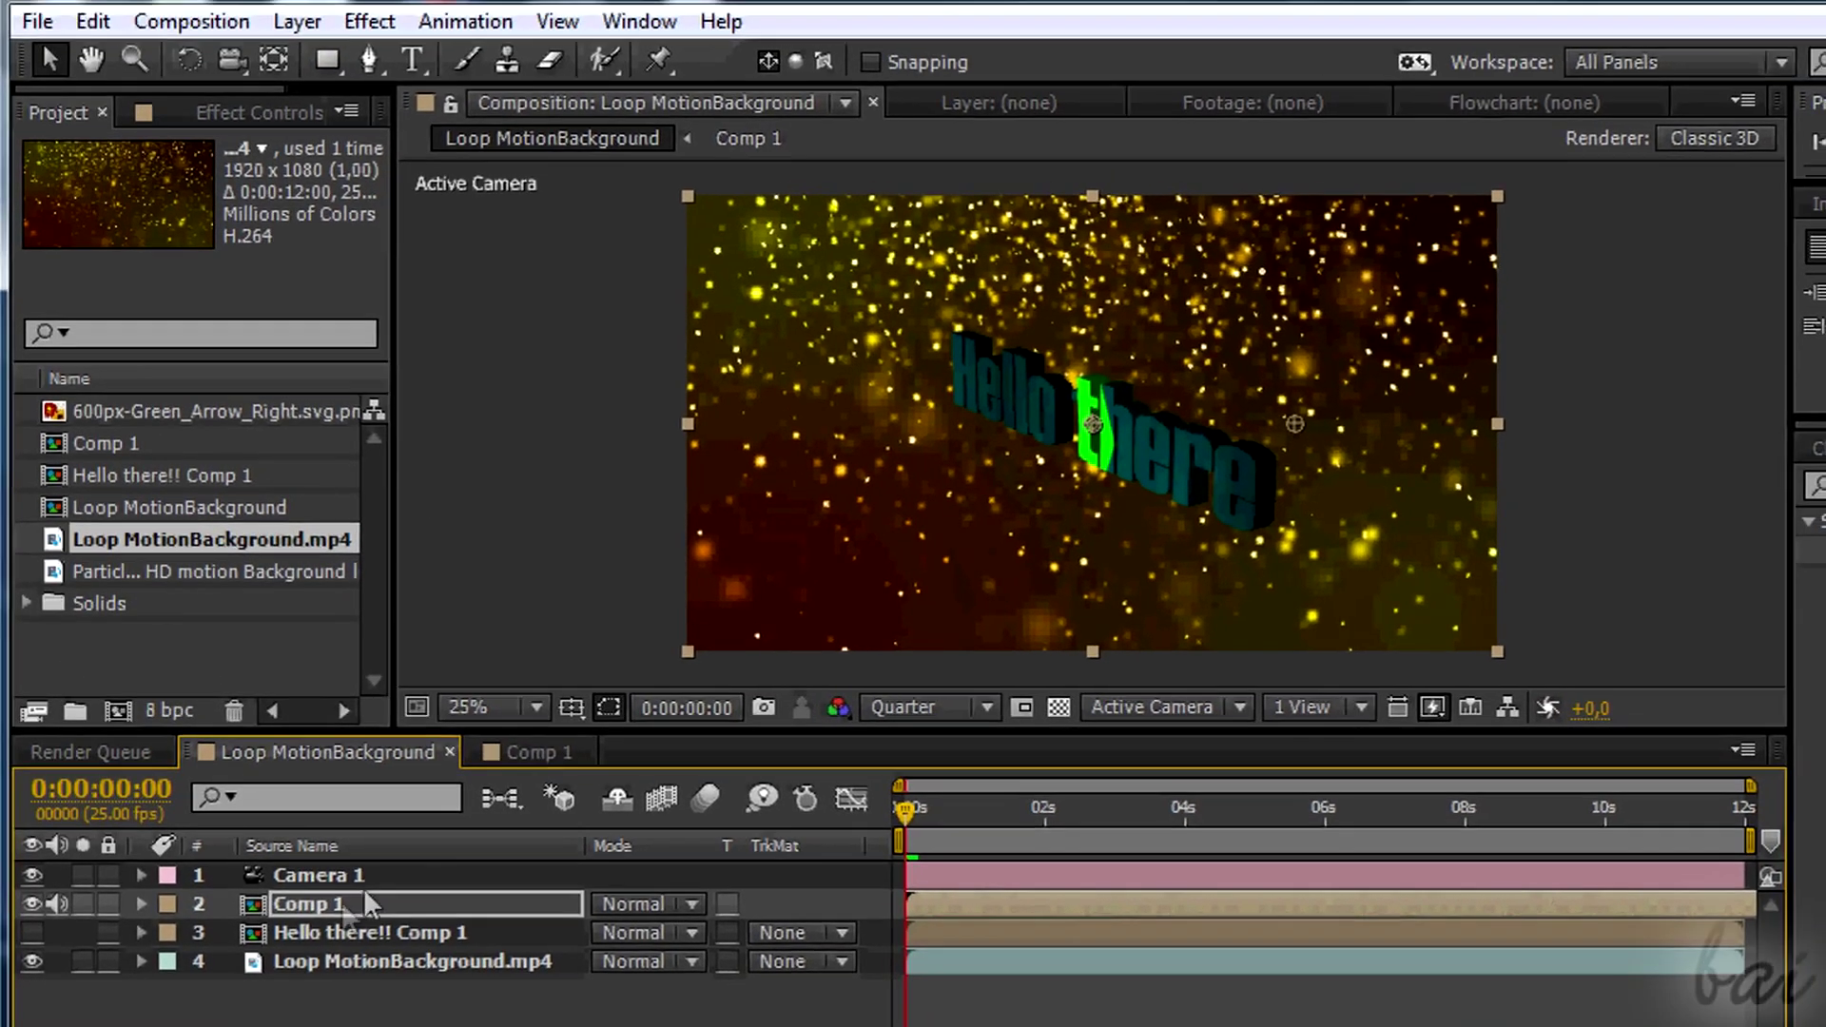
# Re-enter the name Comp 1, make the layer 3D, and orbit the camera toward the Hello there text
pyautogui.press('BackSpace')
pyautogui.write('Comp 1')
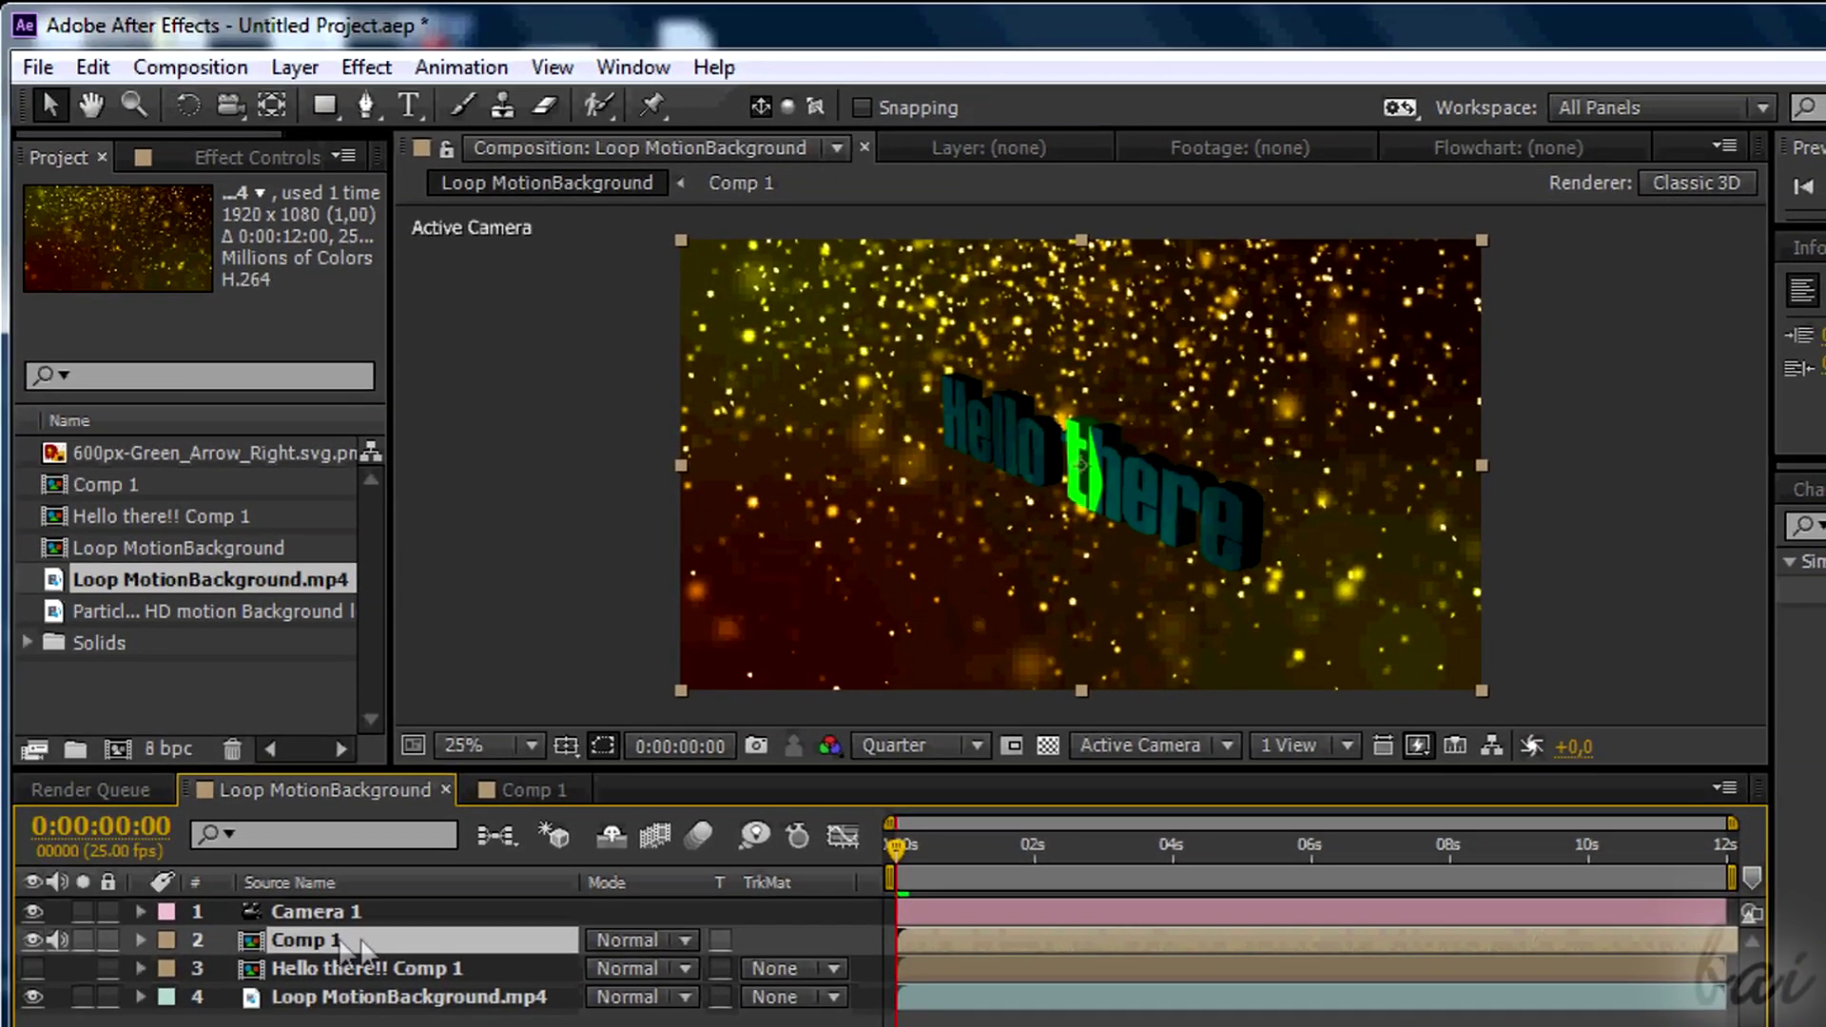
pyautogui.click(295, 67)
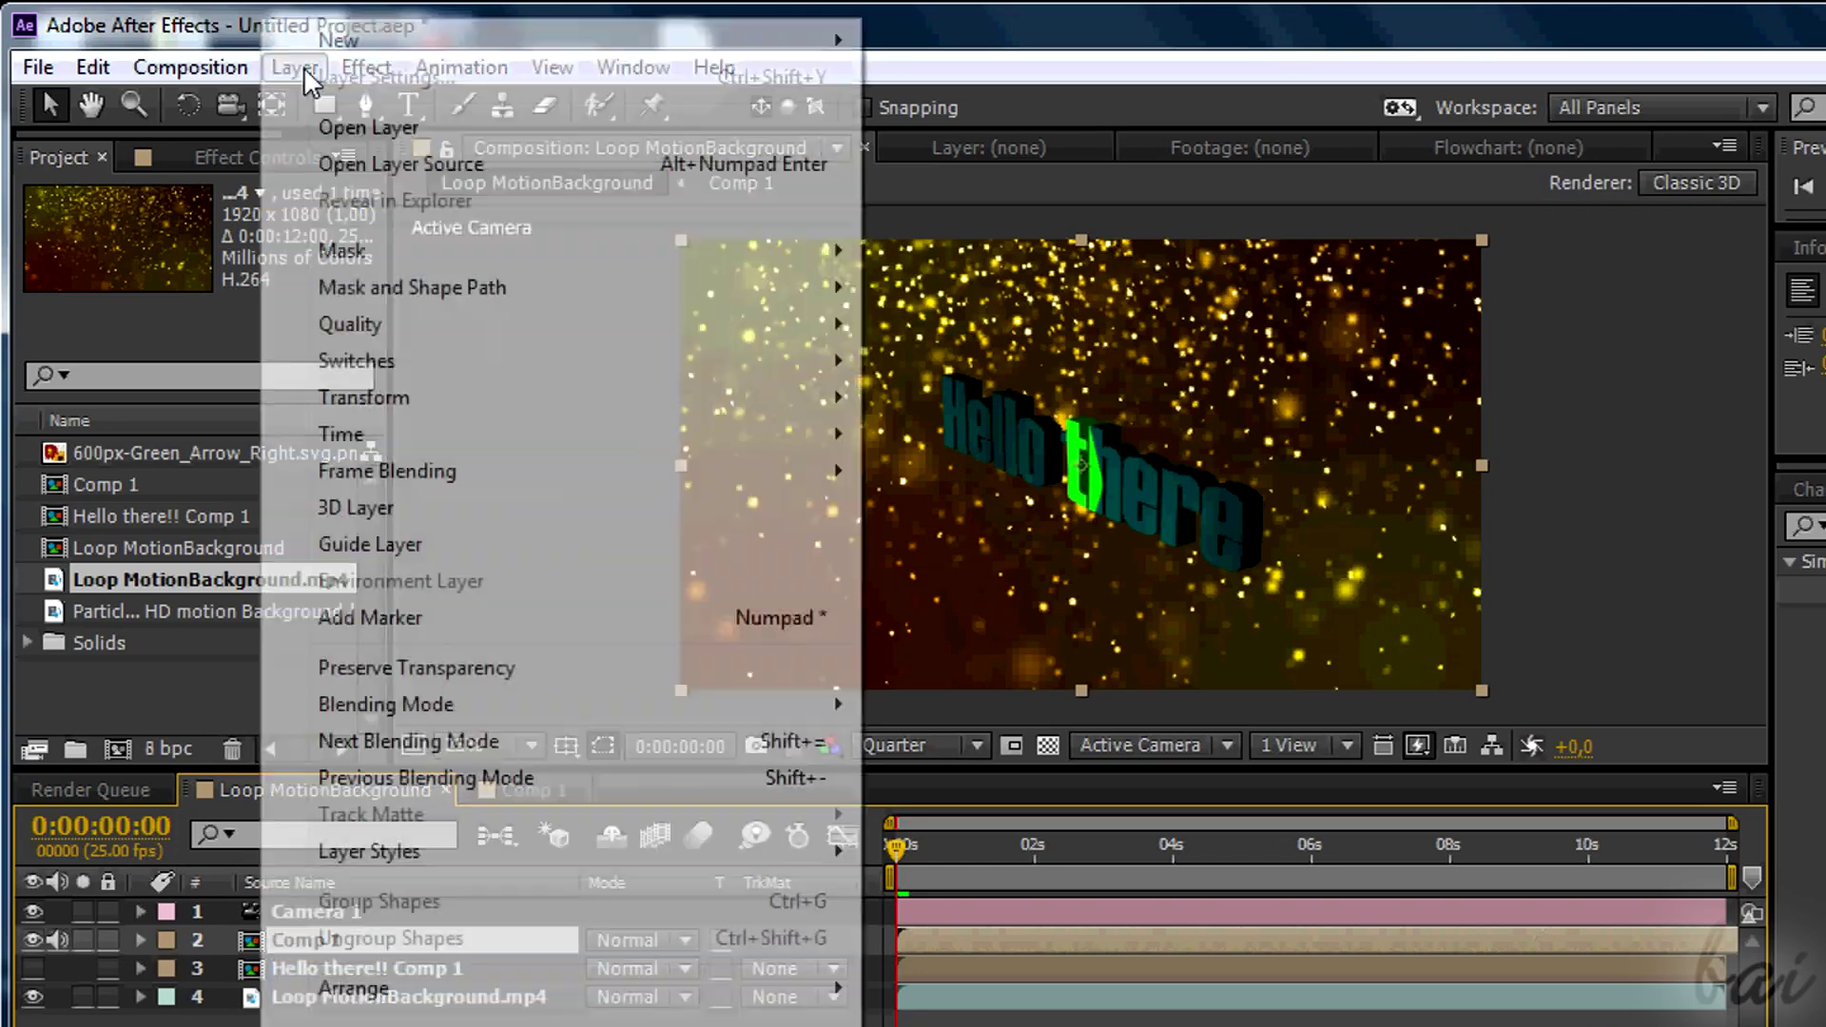
pyautogui.click(412, 511)
pyautogui.click(1297, 739)
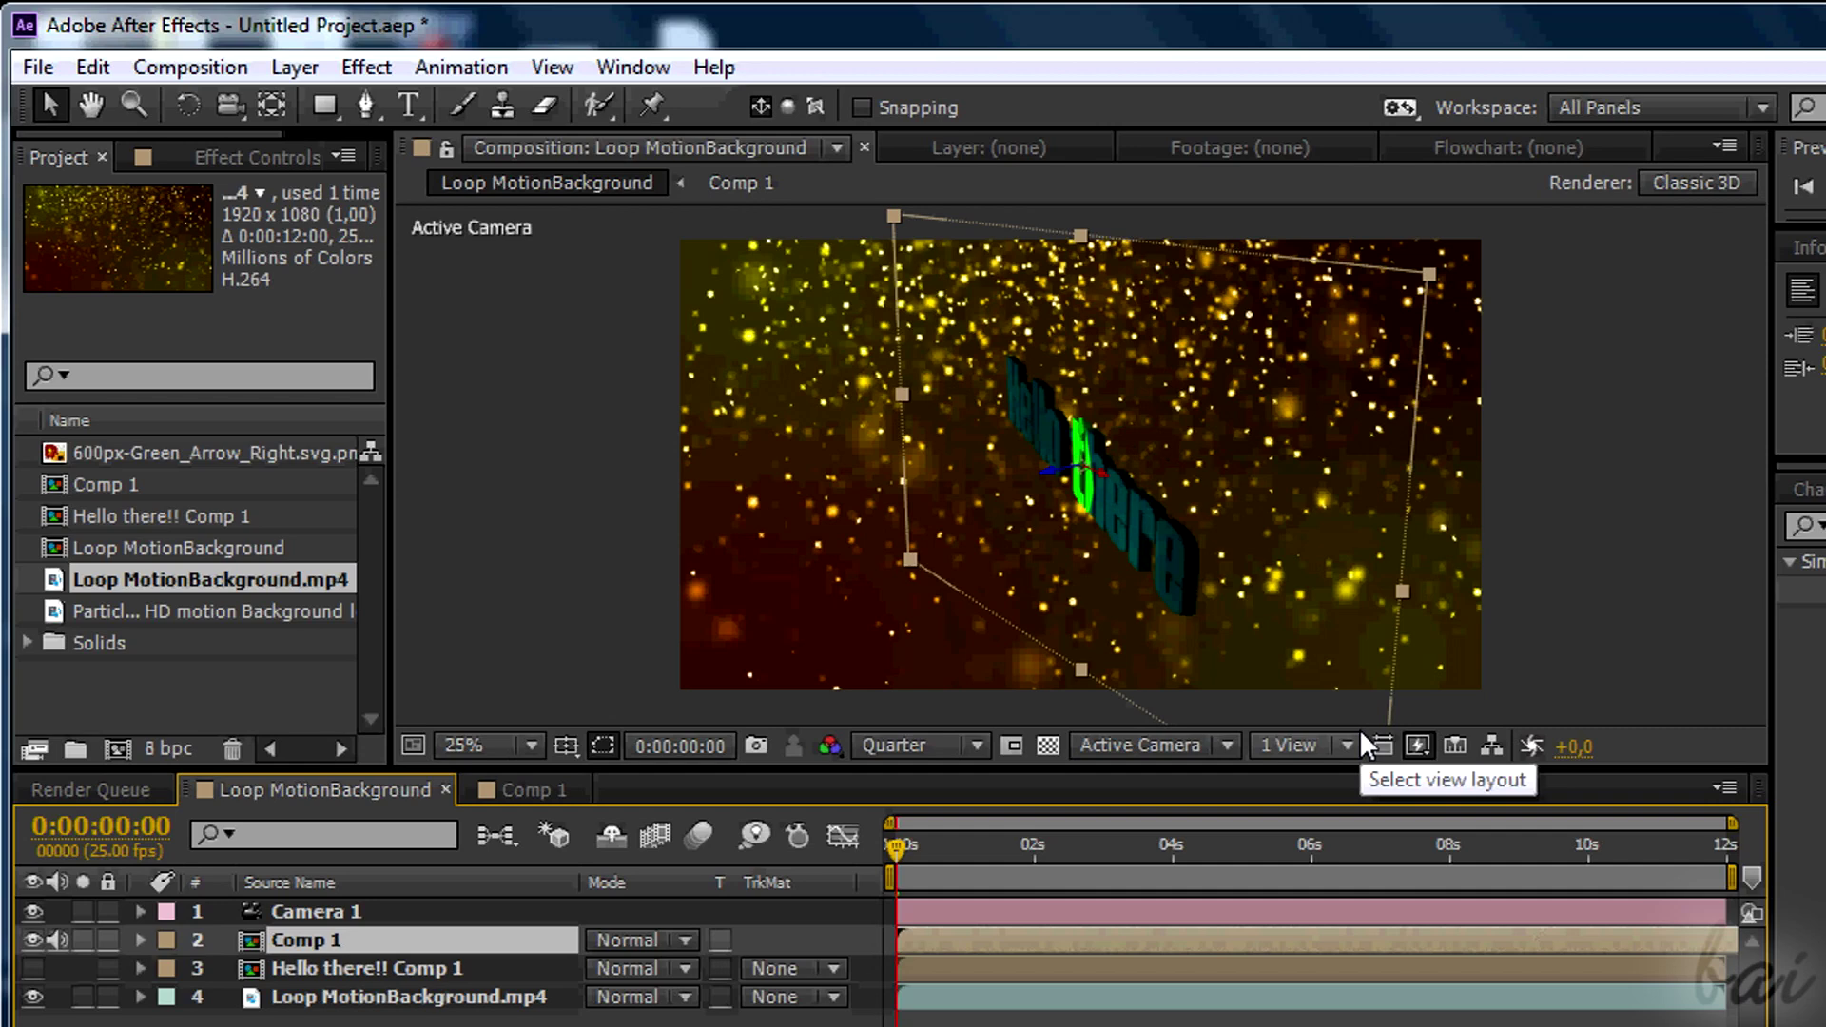
pyautogui.click(229, 106)
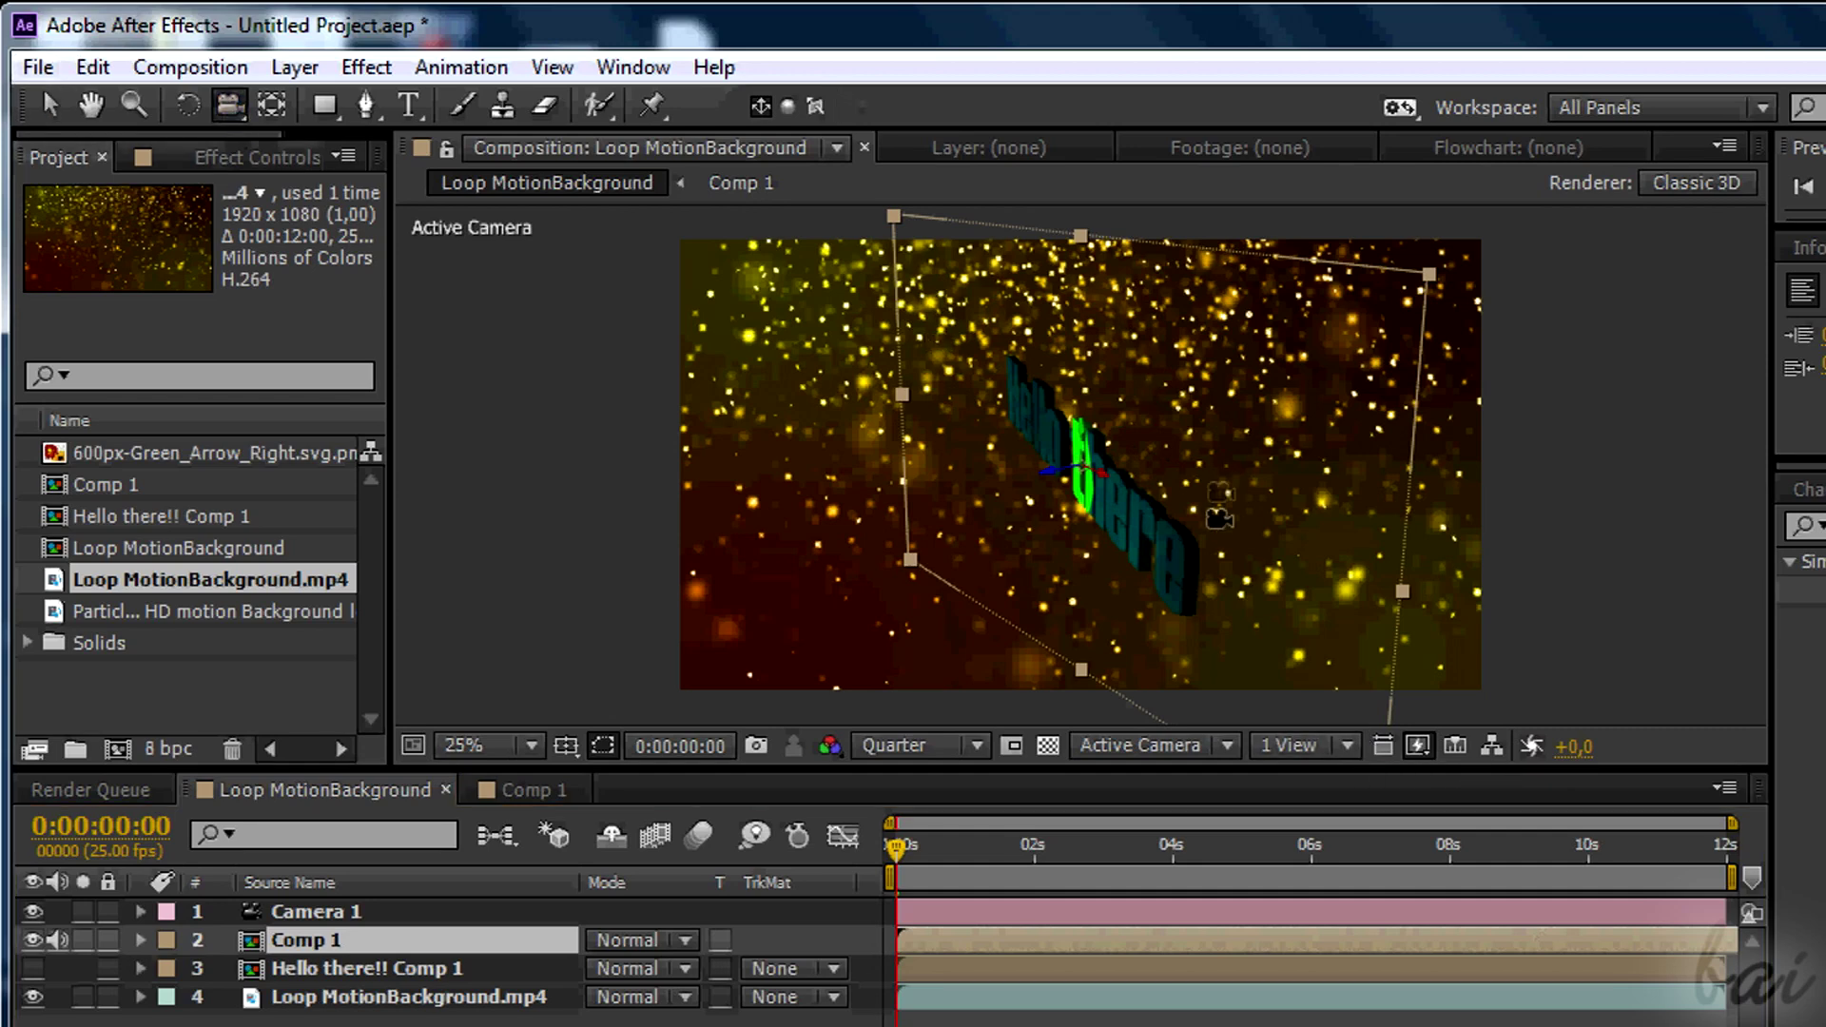
pyautogui.moveTo(1220, 518); pyautogui.dragTo(1375, 364)
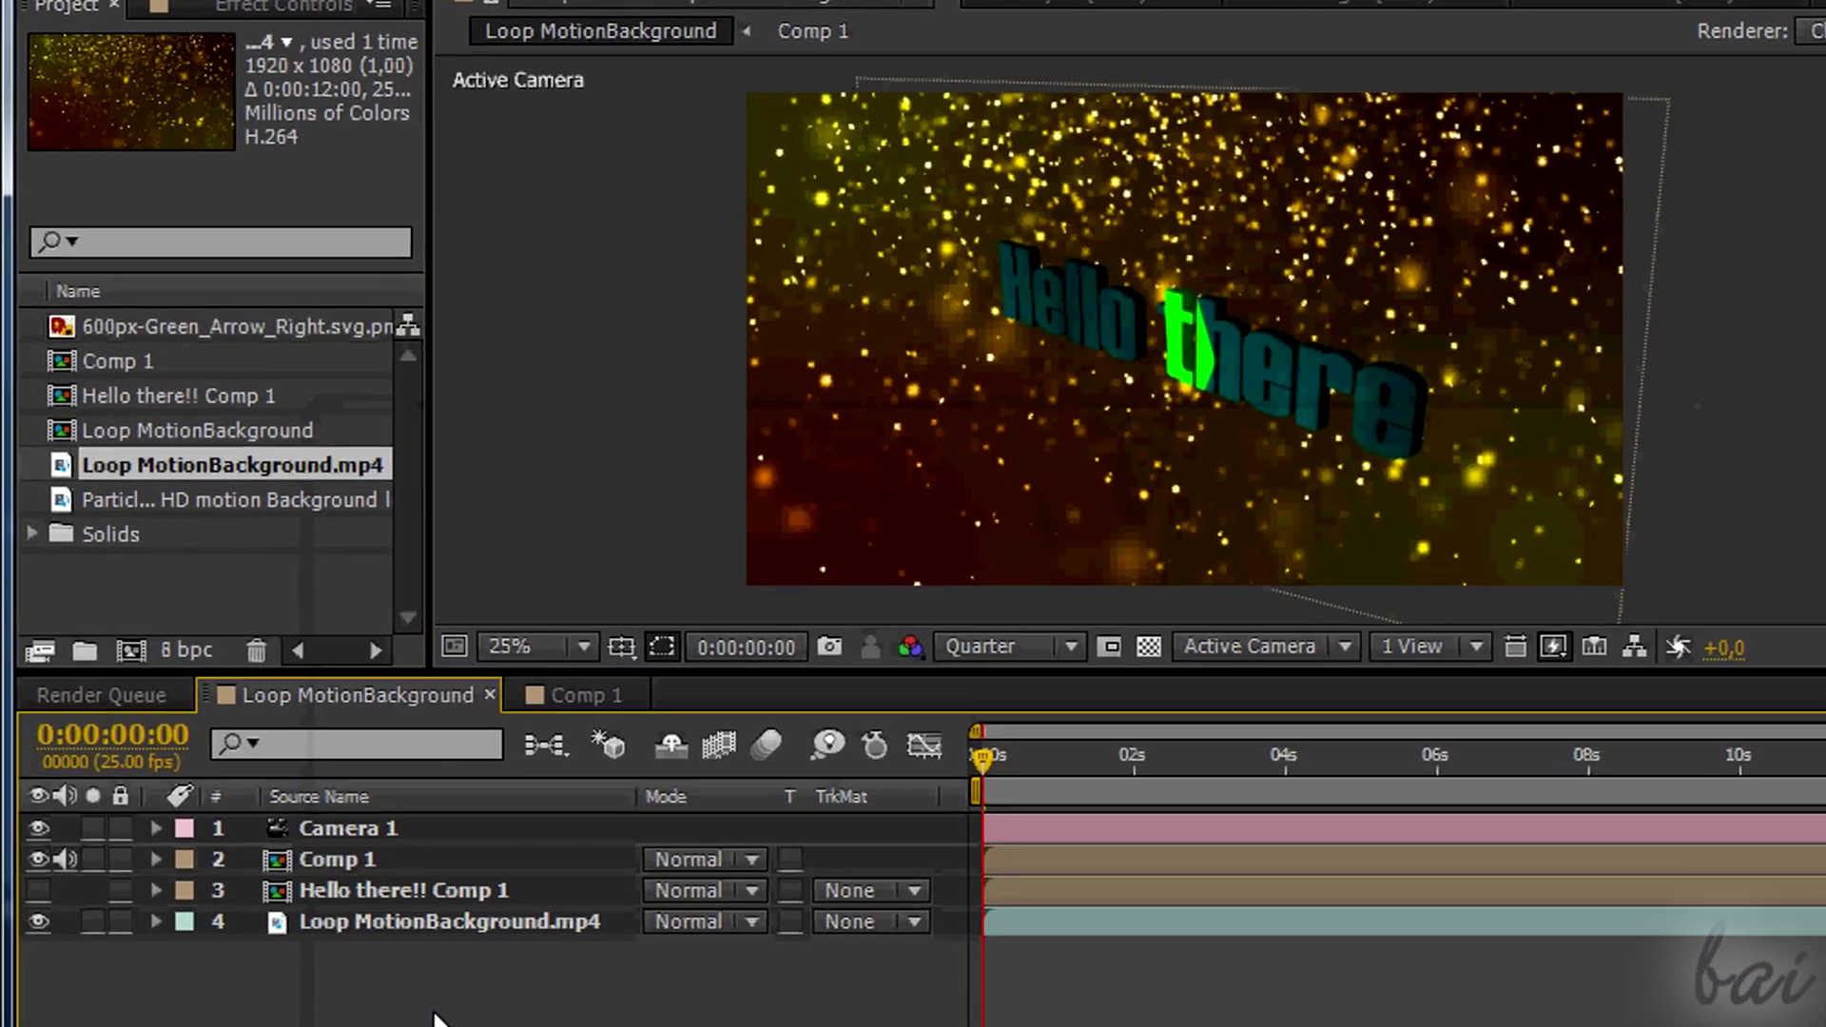
# Create a new Spot light layer, Light 1
pyautogui.rightClick(398, 1026)
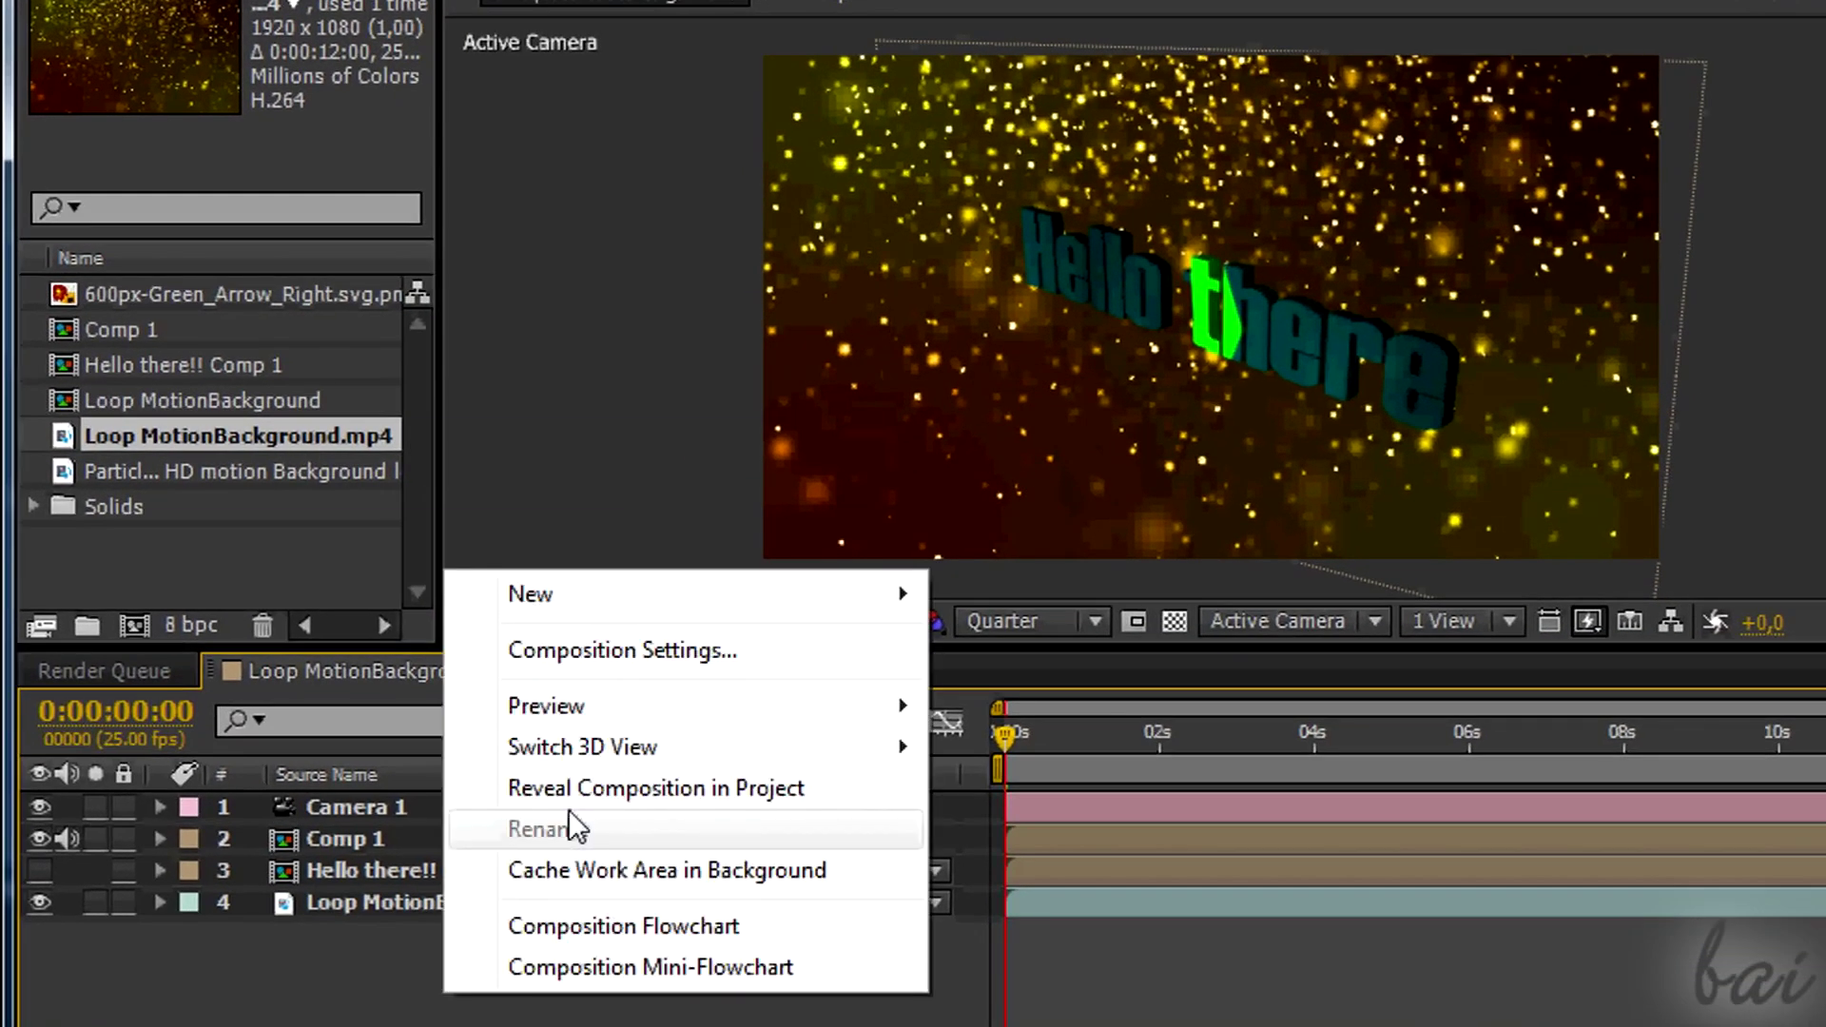
pyautogui.moveTo(856, 599)
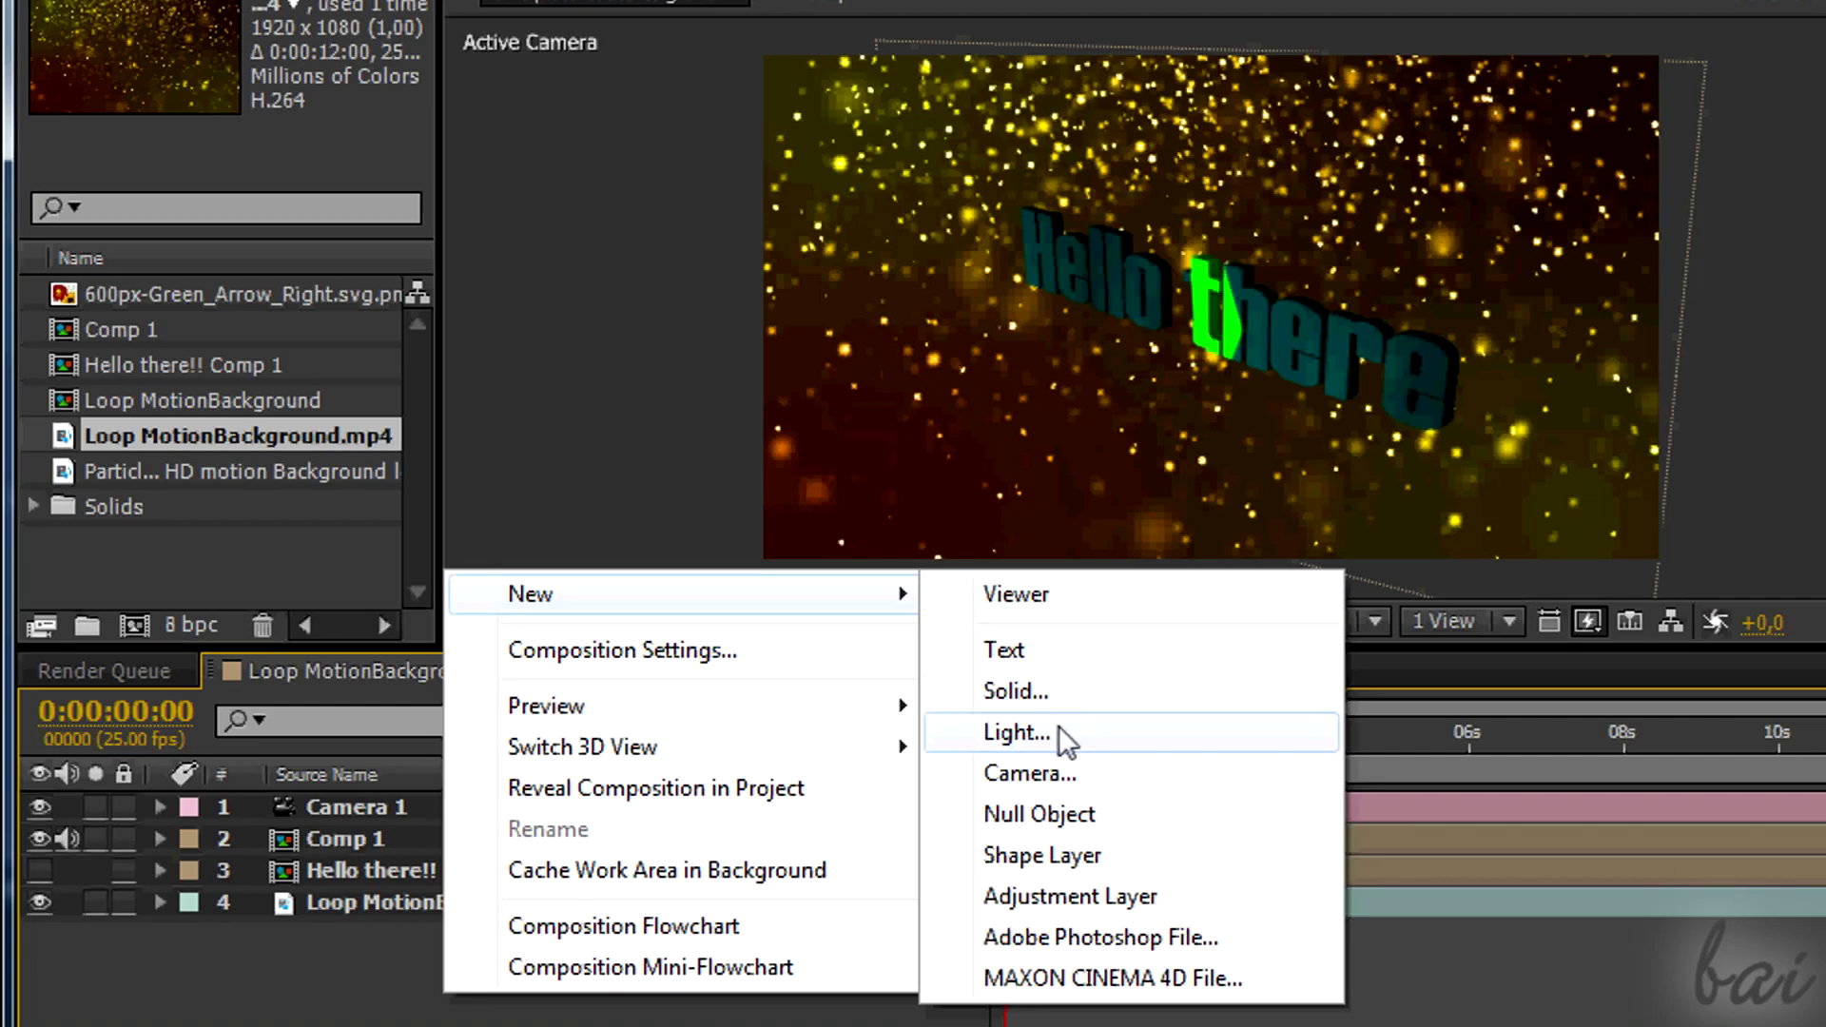
pyautogui.click(1058, 727)
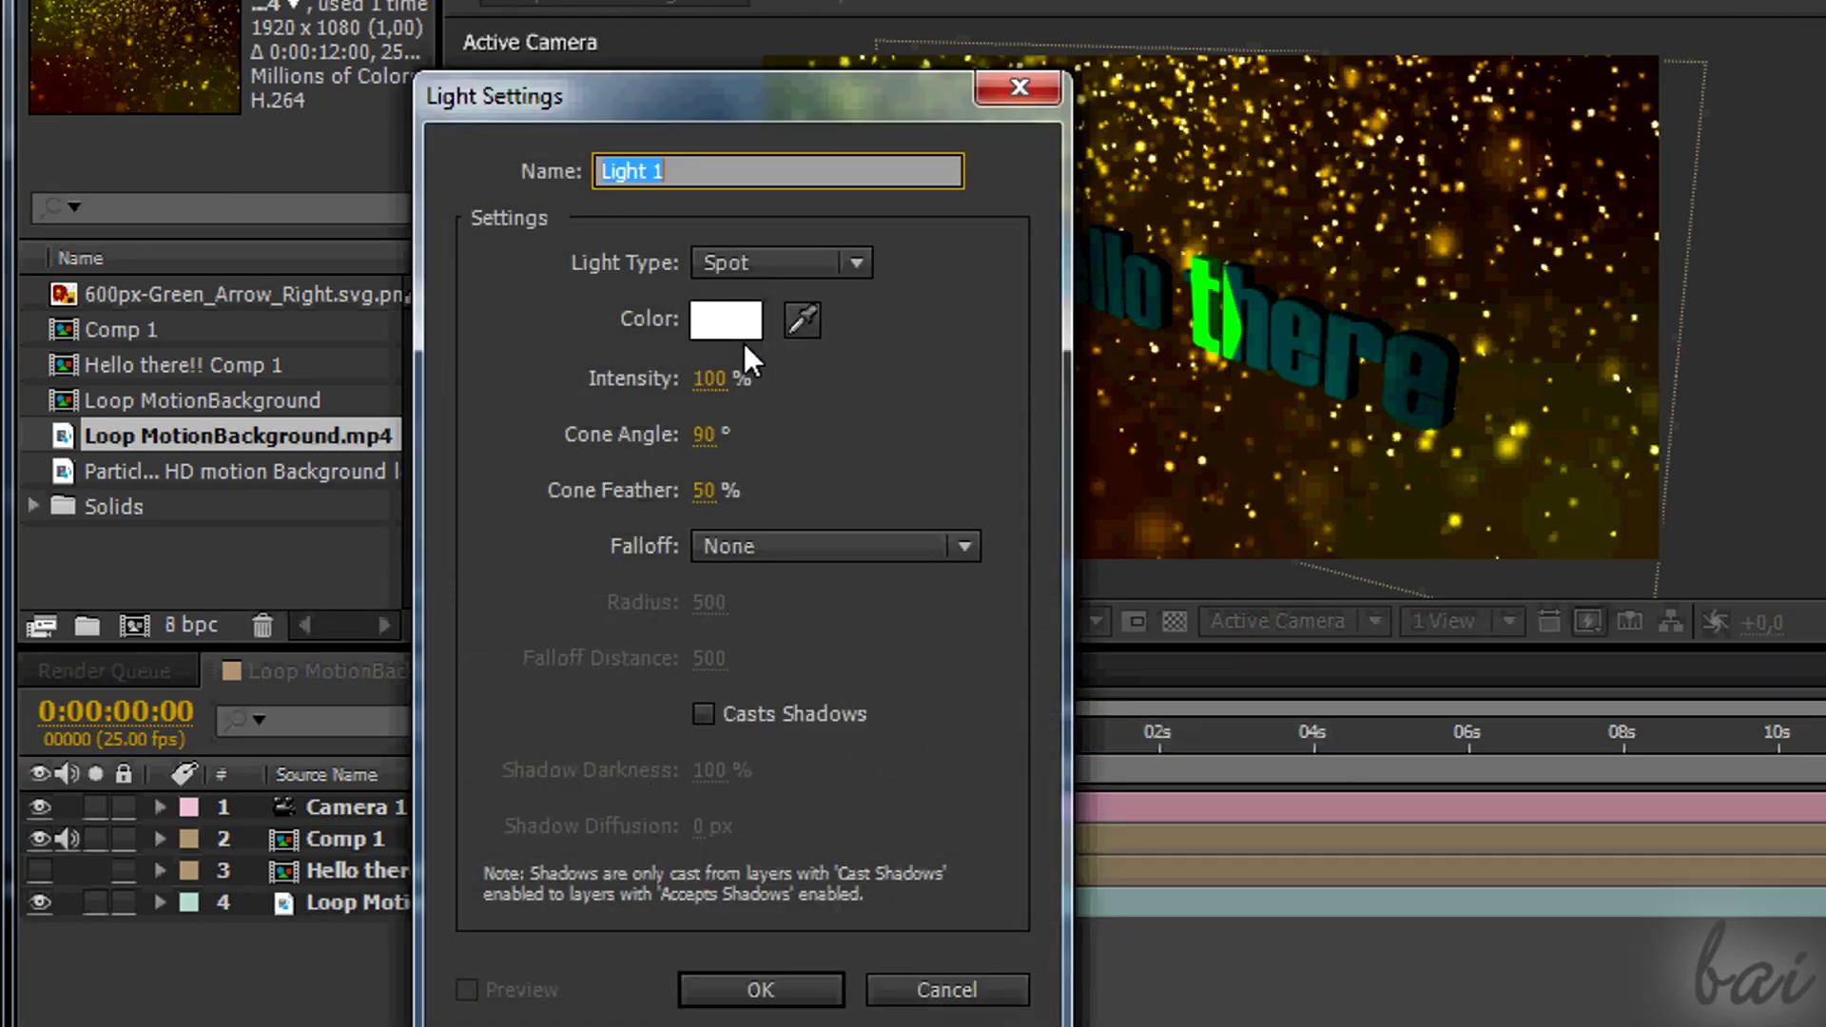
pyautogui.click(856, 262)
pyautogui.click(854, 263)
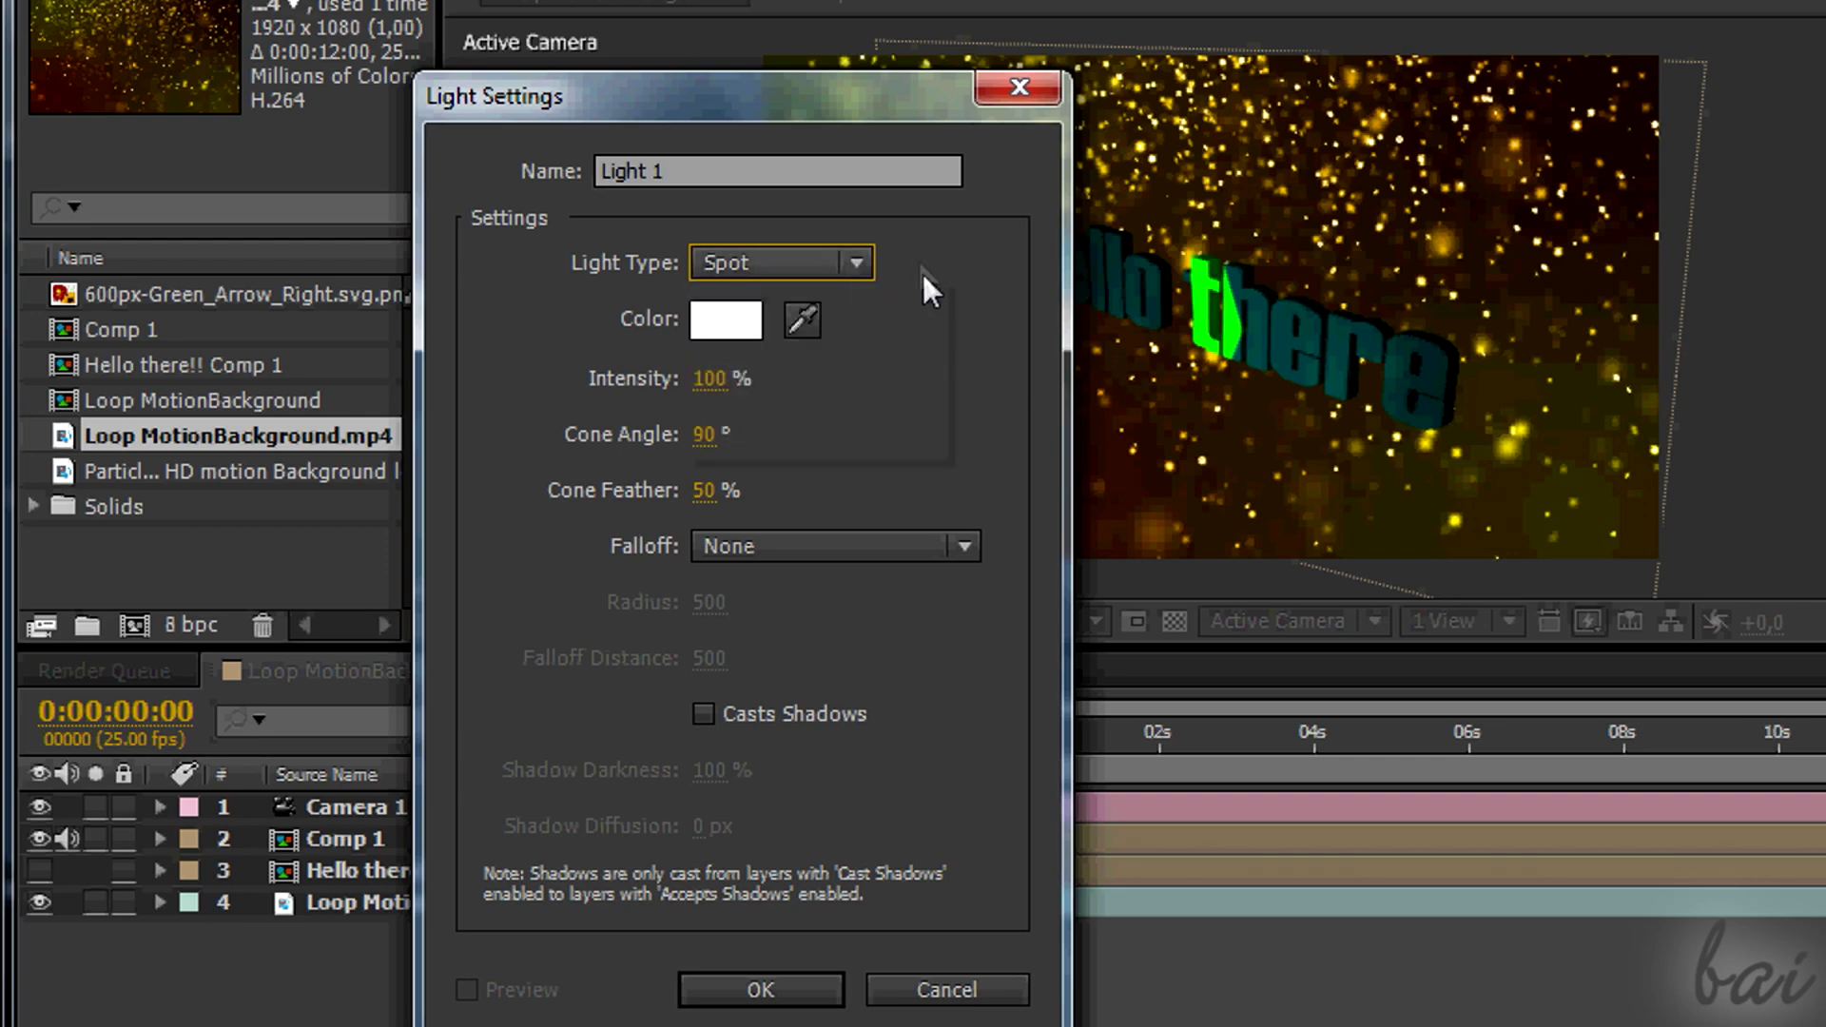
pyautogui.click(761, 990)
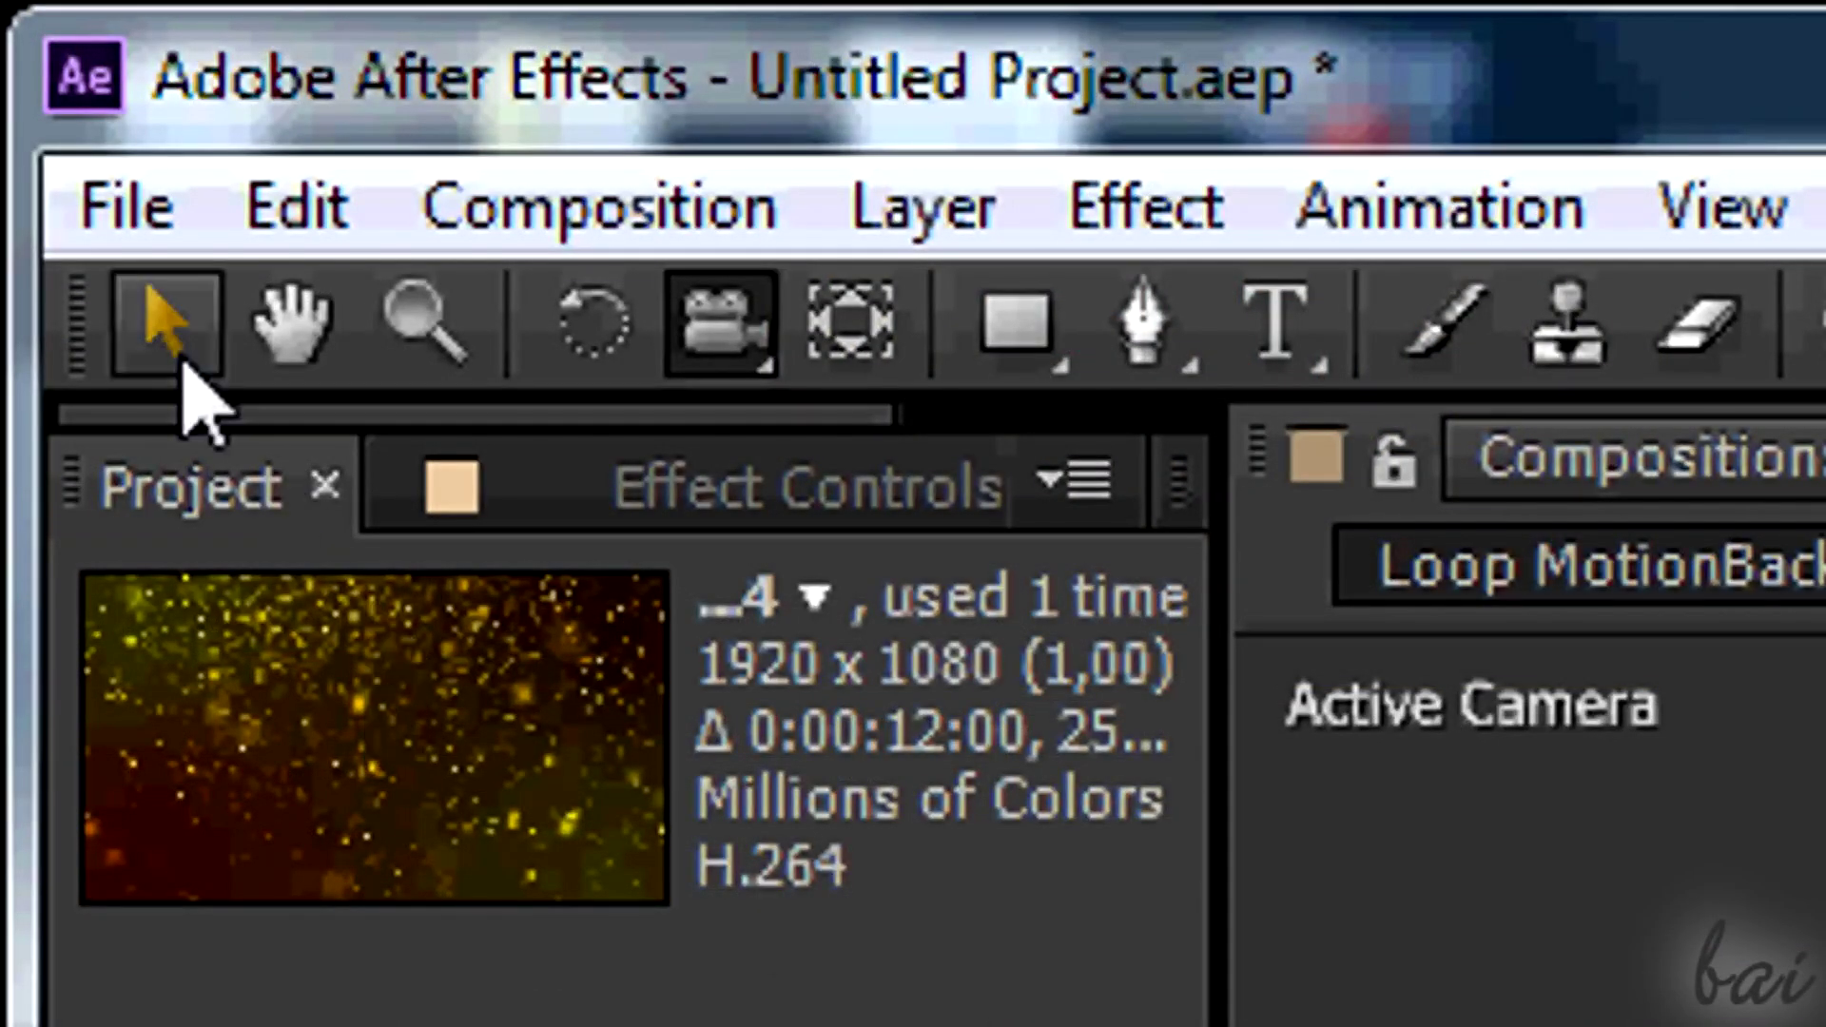
# Move Light 1 beside the text and push it along its depth axis
pyautogui.click(157, 335)
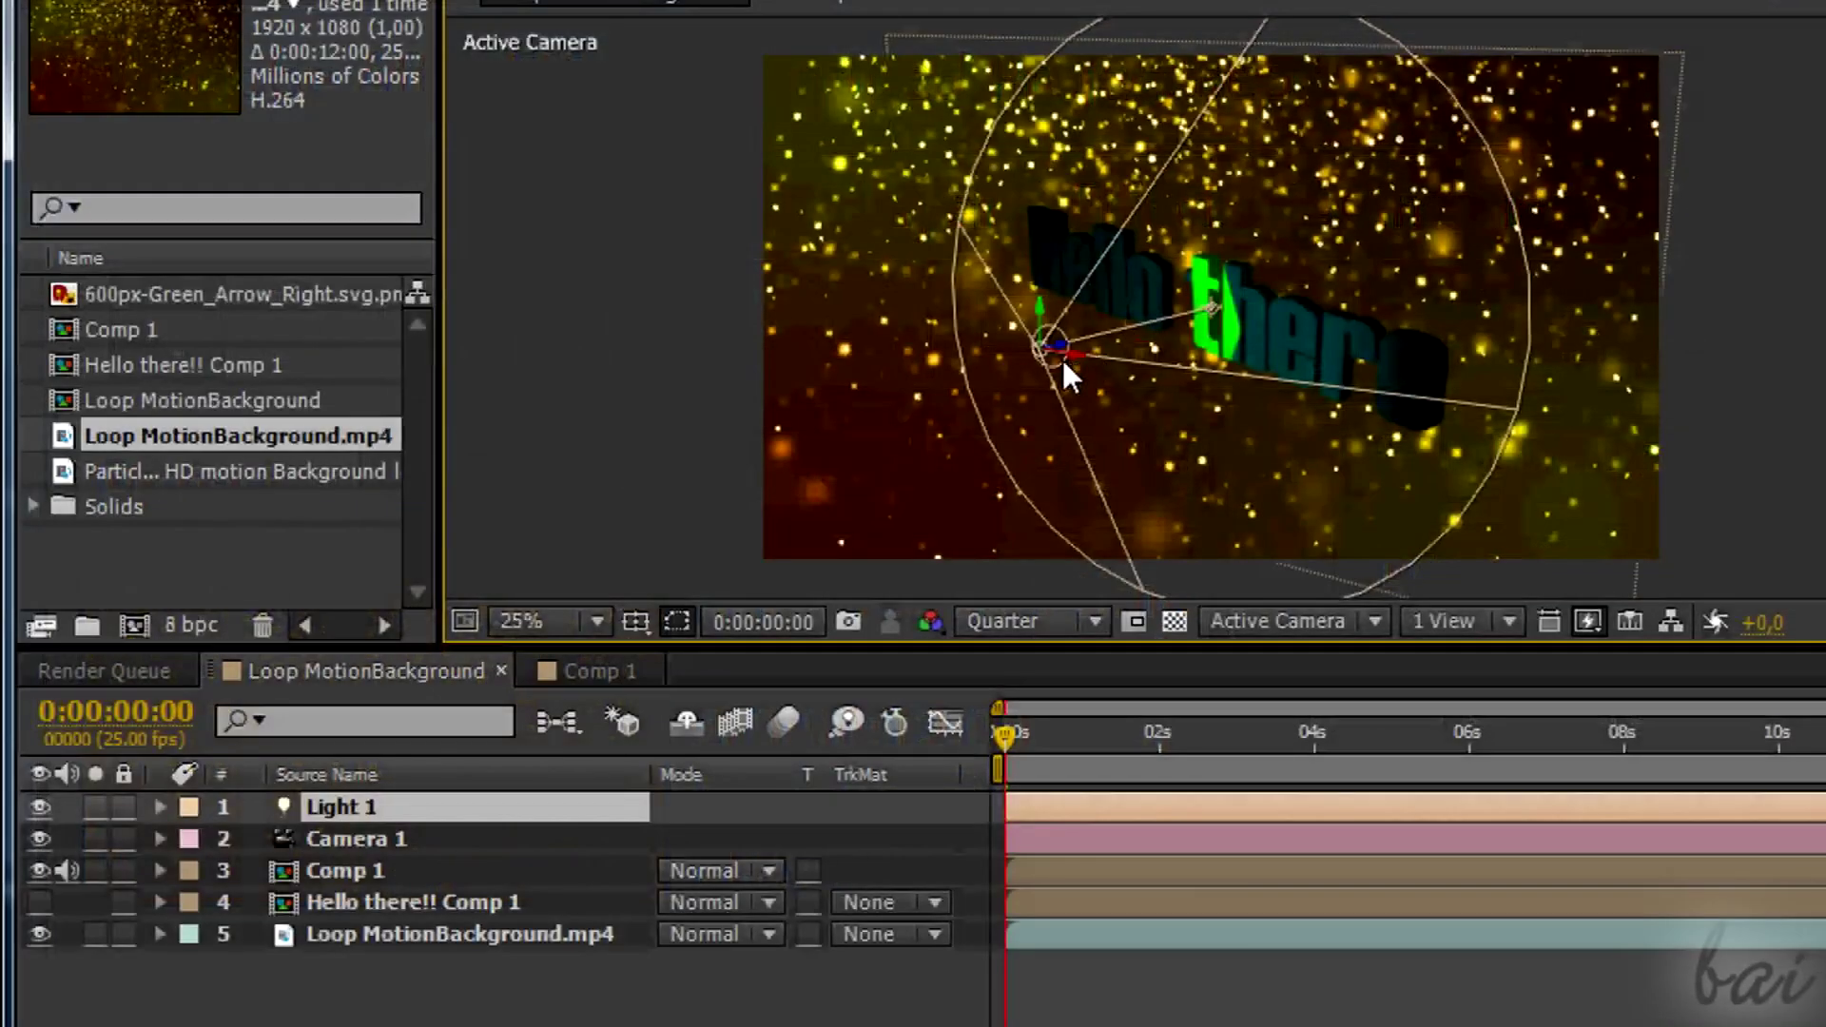
pyautogui.moveTo(1075, 366); pyautogui.dragTo(1383, 388)
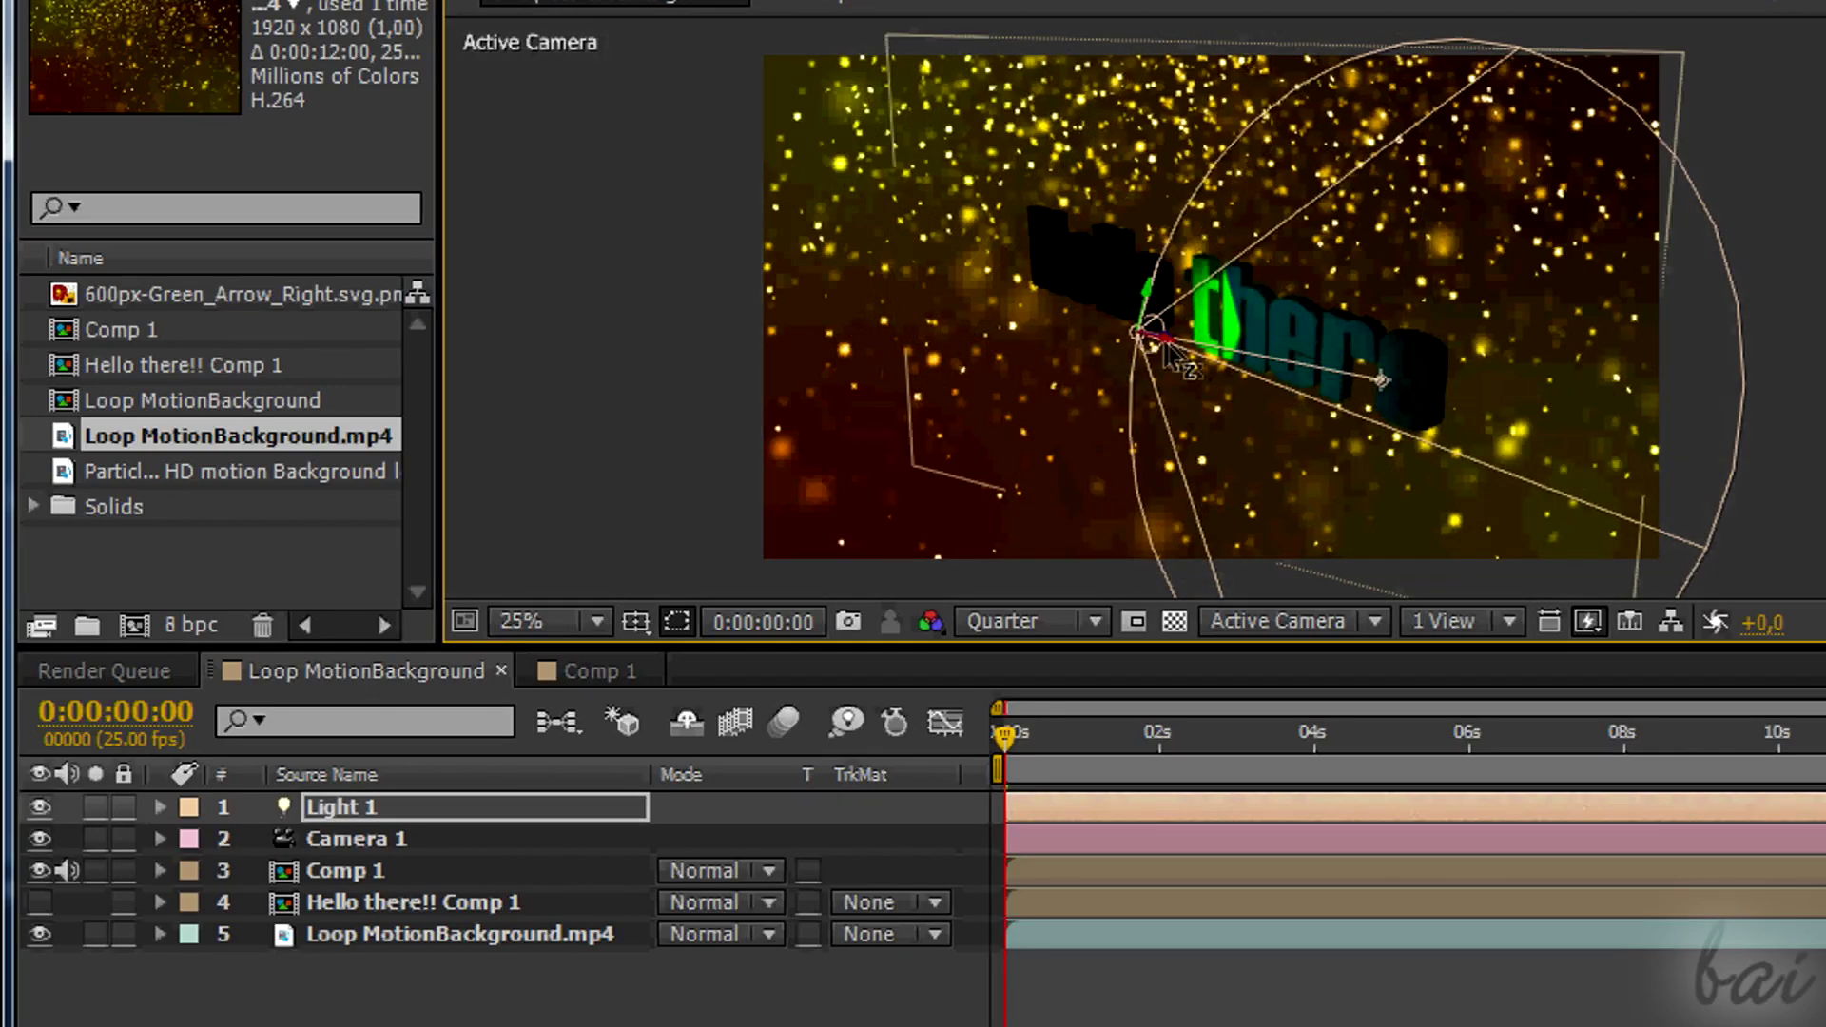
pyautogui.moveTo(1175, 357); pyautogui.dragTo(960, 309)
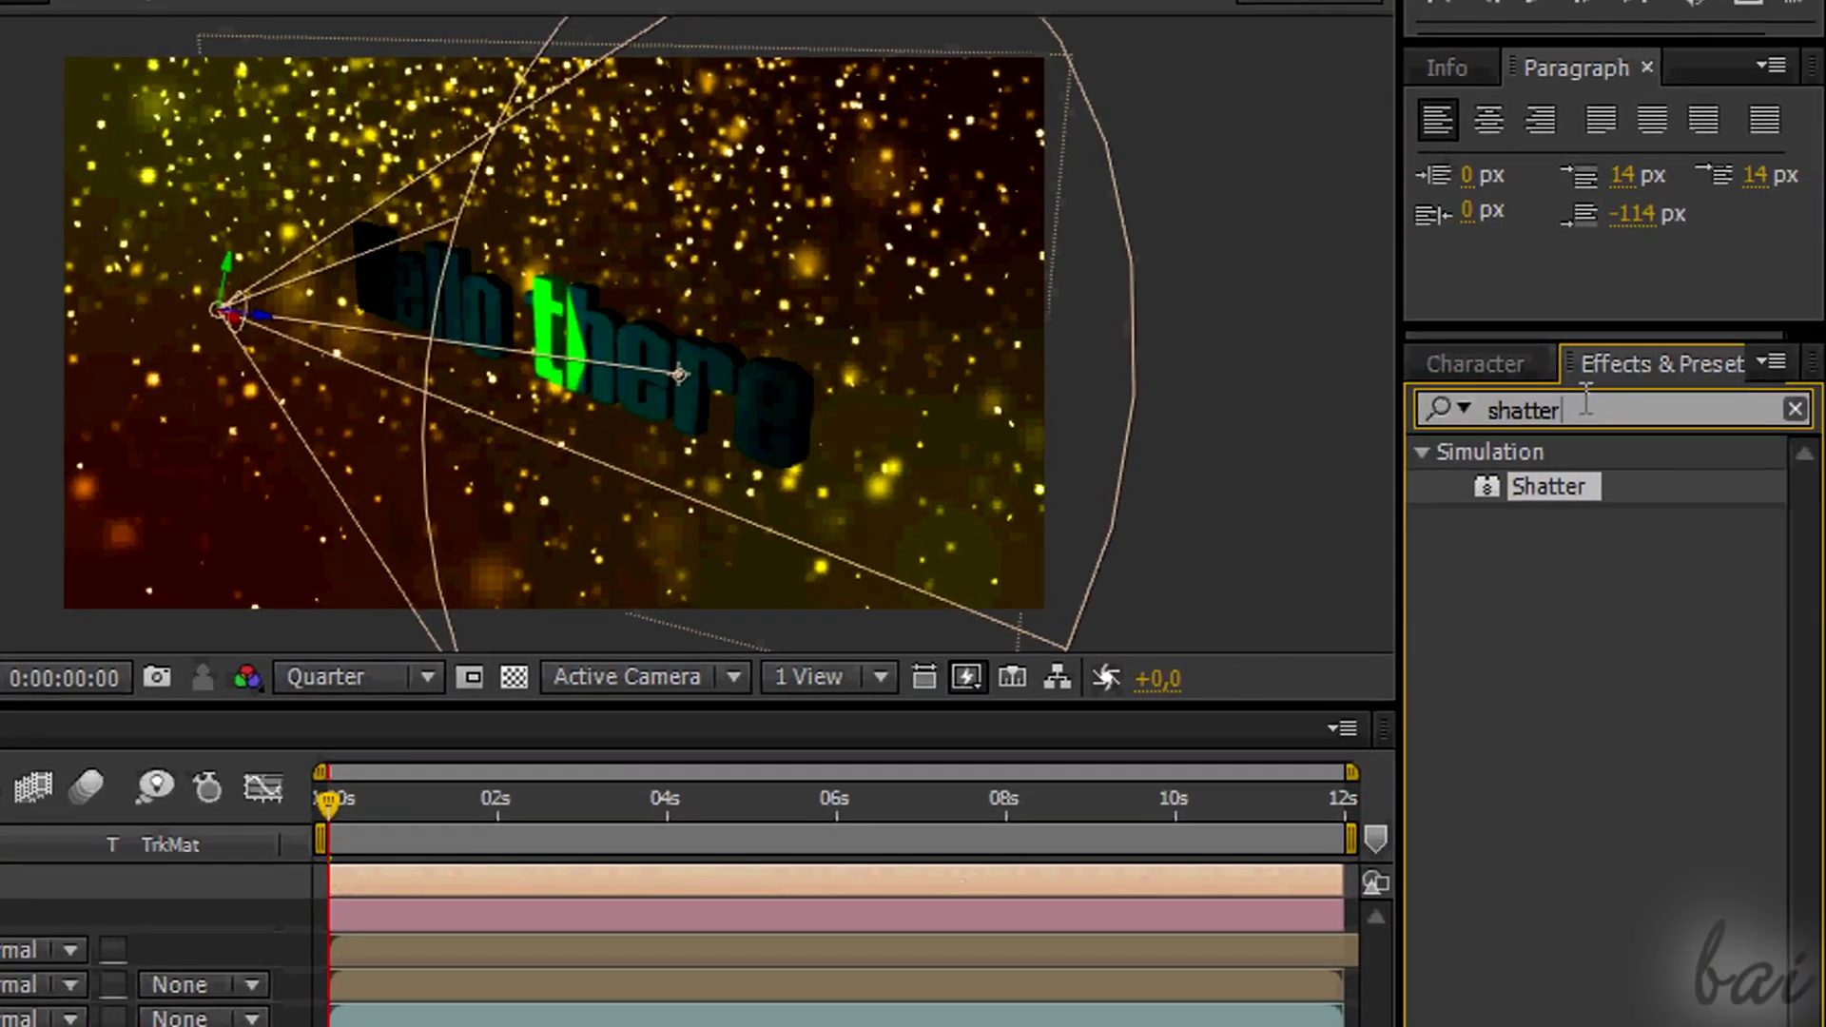
# Apply Drop Shadow to Comp 1, rotate its direction to 1x+124°, and re-aim the light's target
pyautogui.write('drop shadow')
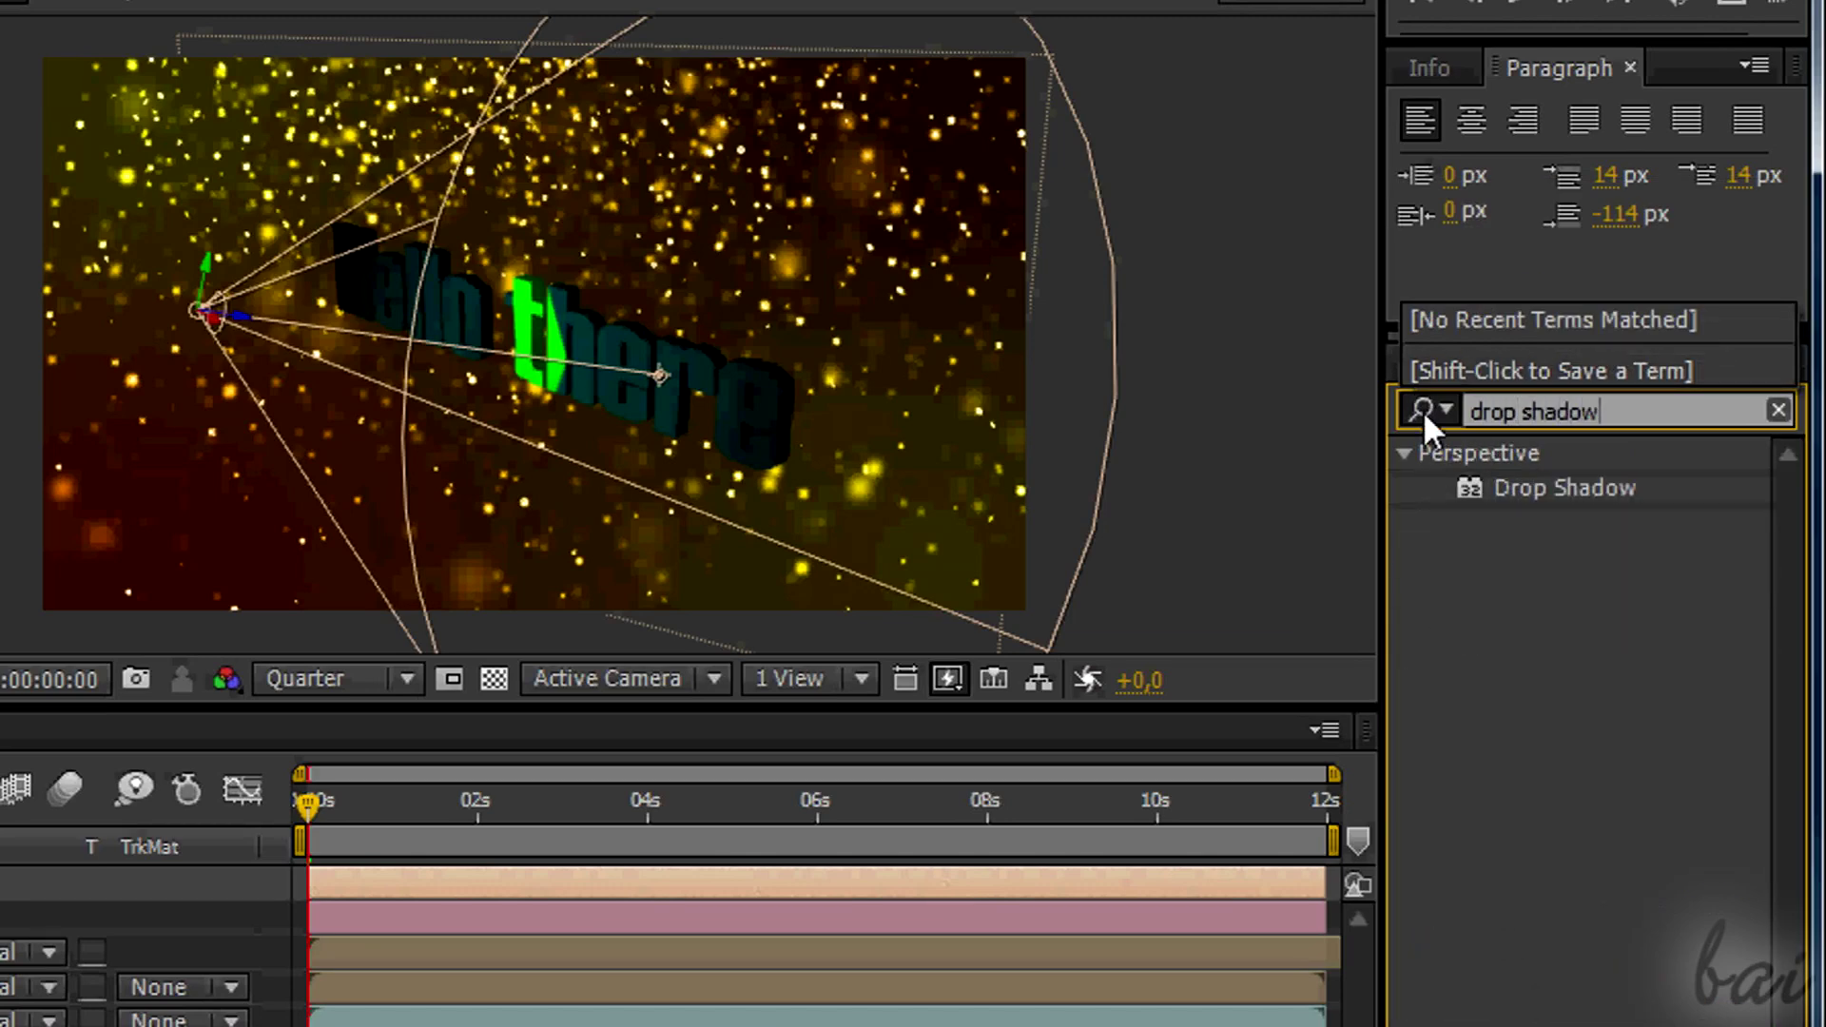
pyautogui.click(1608, 490)
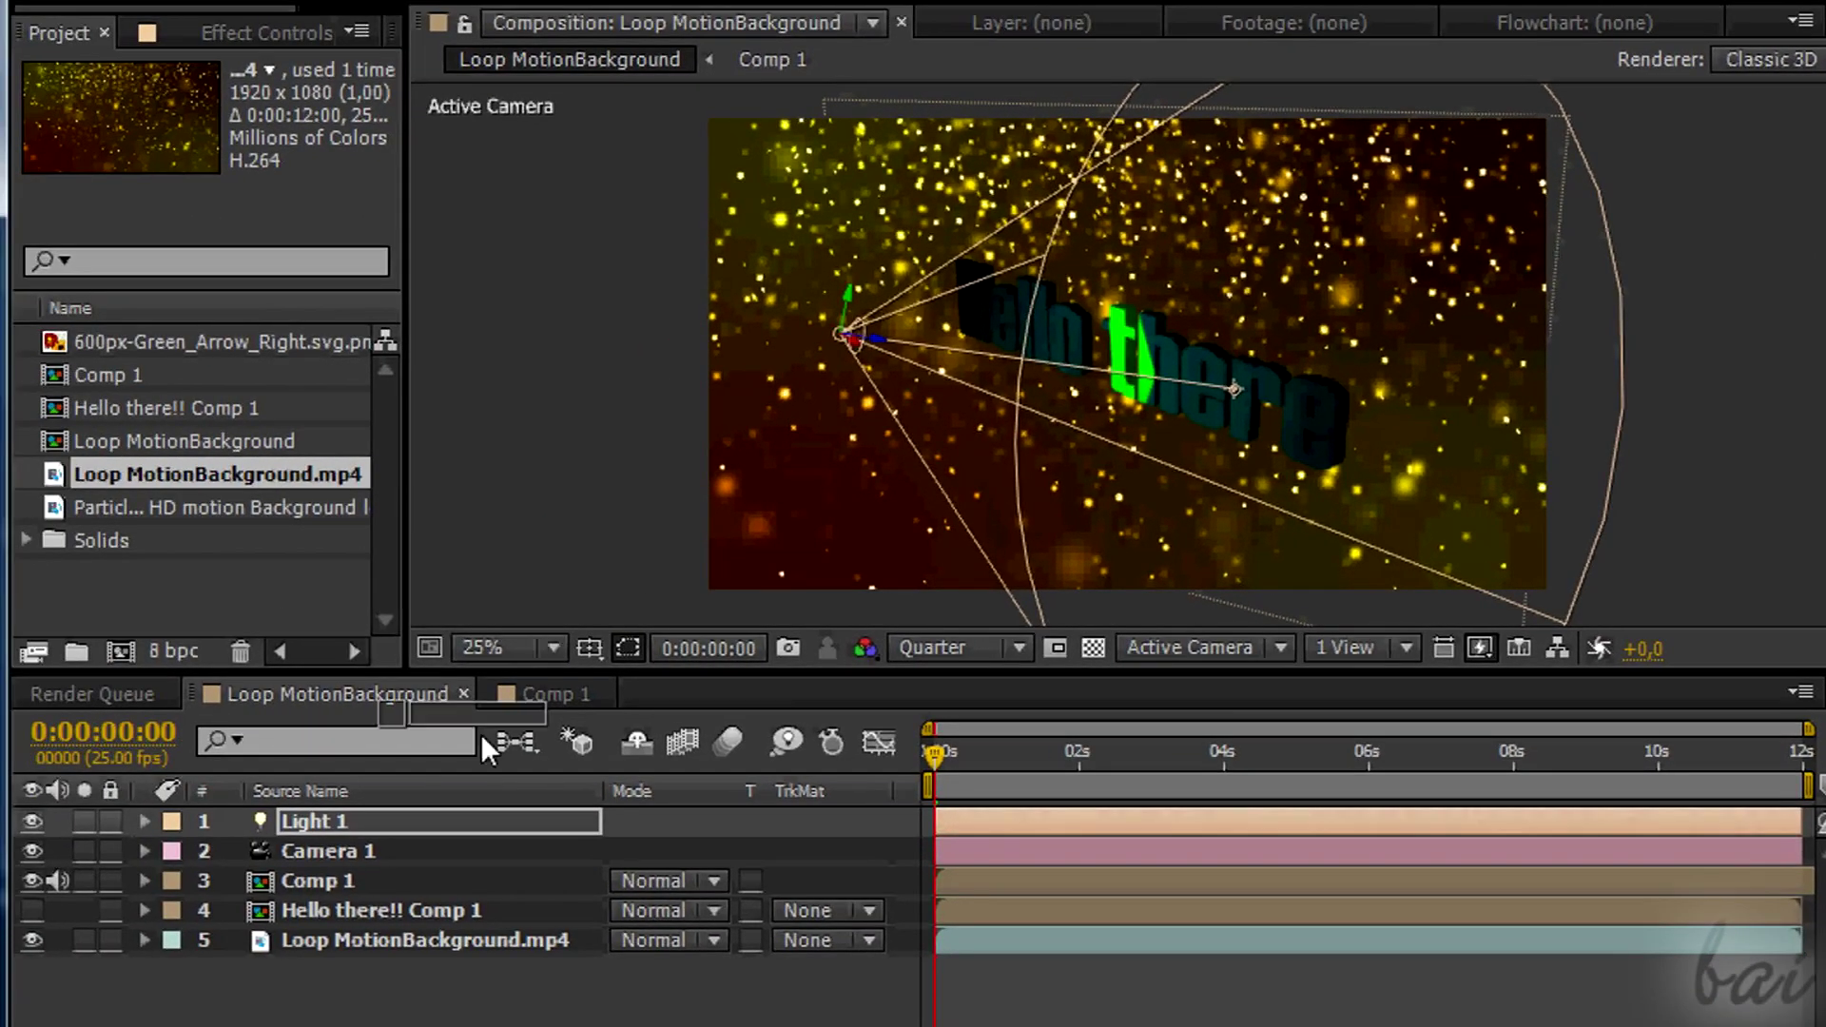
pyautogui.moveTo(481, 734); pyautogui.dragTo(394, 882)
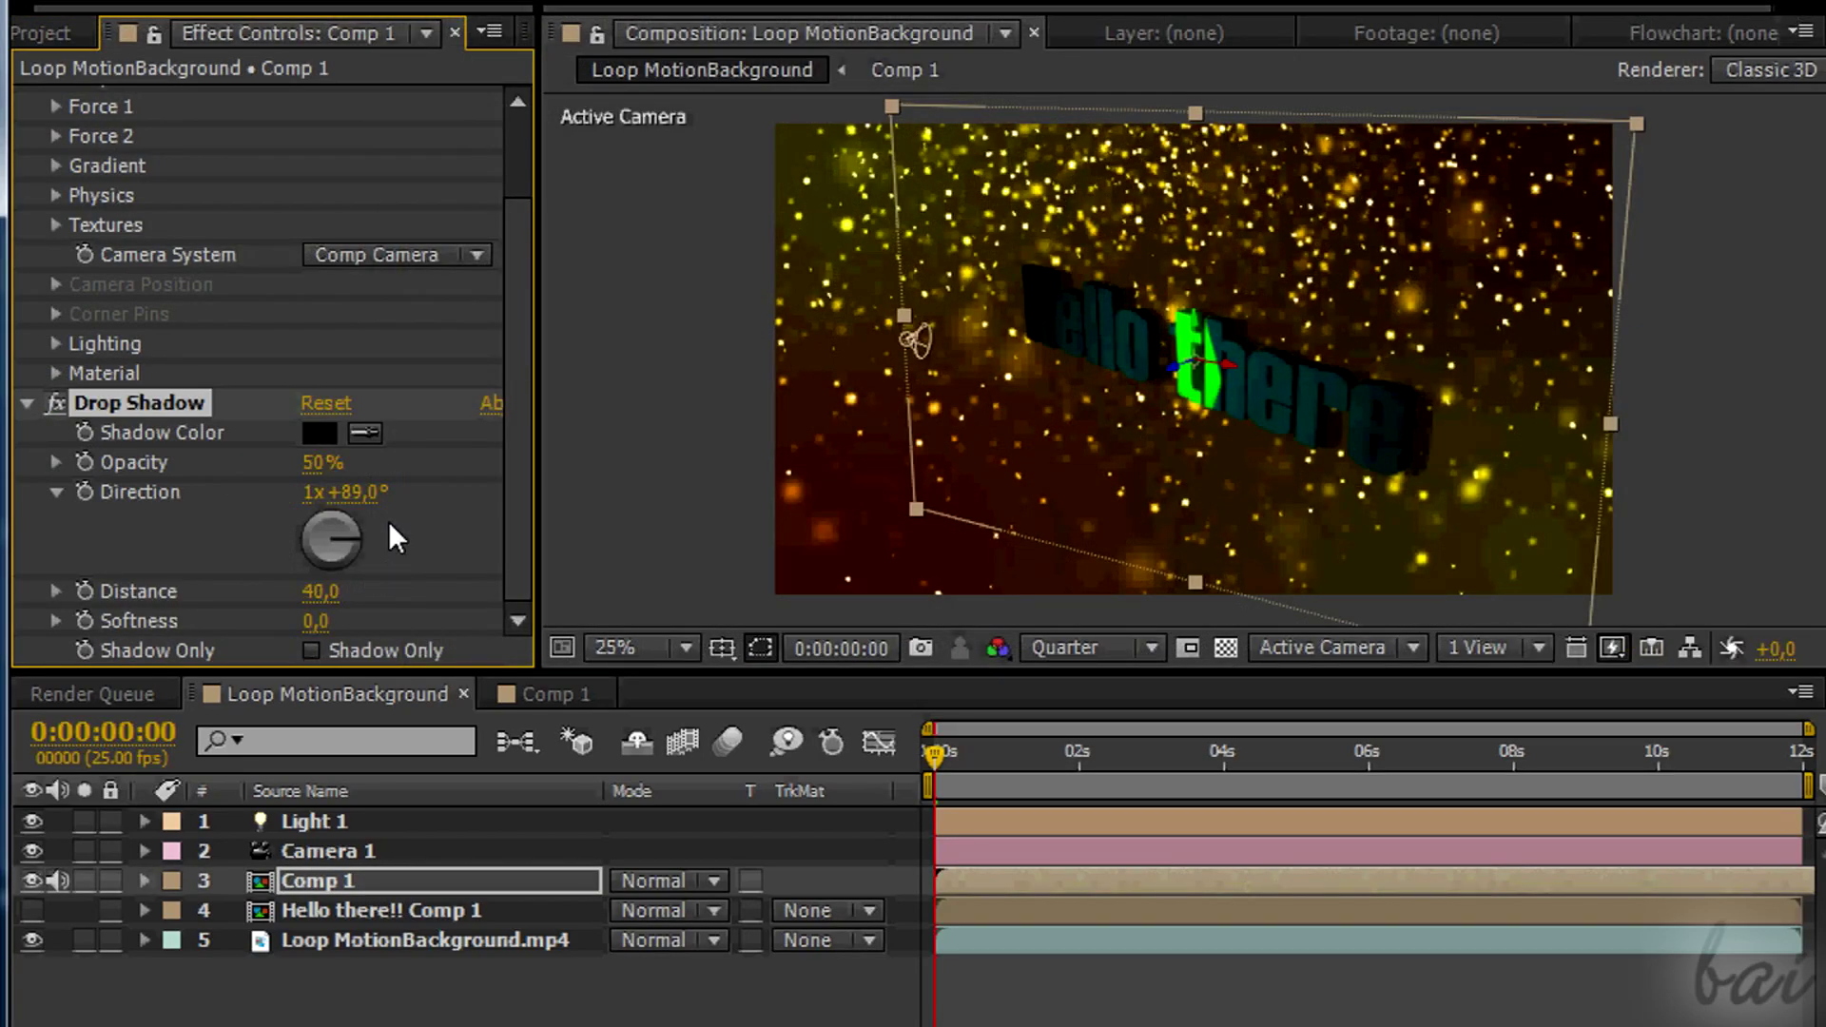
pyautogui.moveTo(348, 553); pyautogui.dragTo(386, 550)
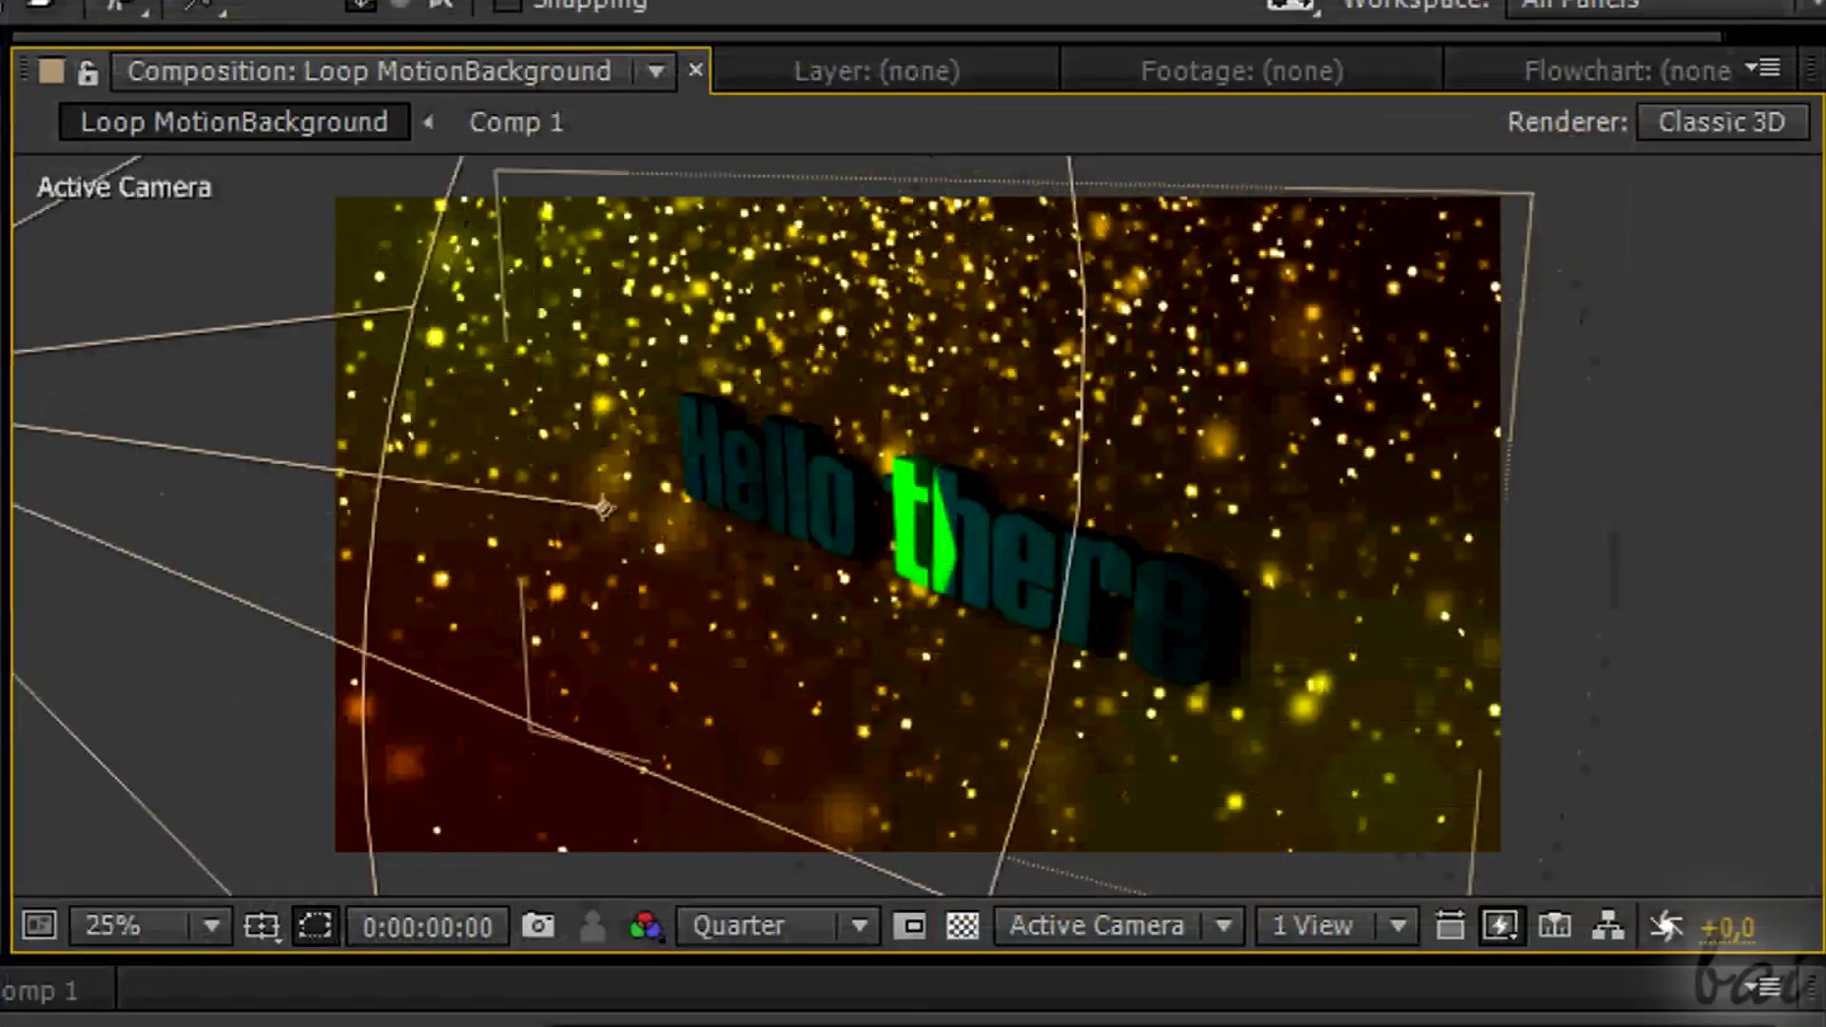
pyautogui.moveTo(123, 447); pyautogui.dragTo(751, 509)
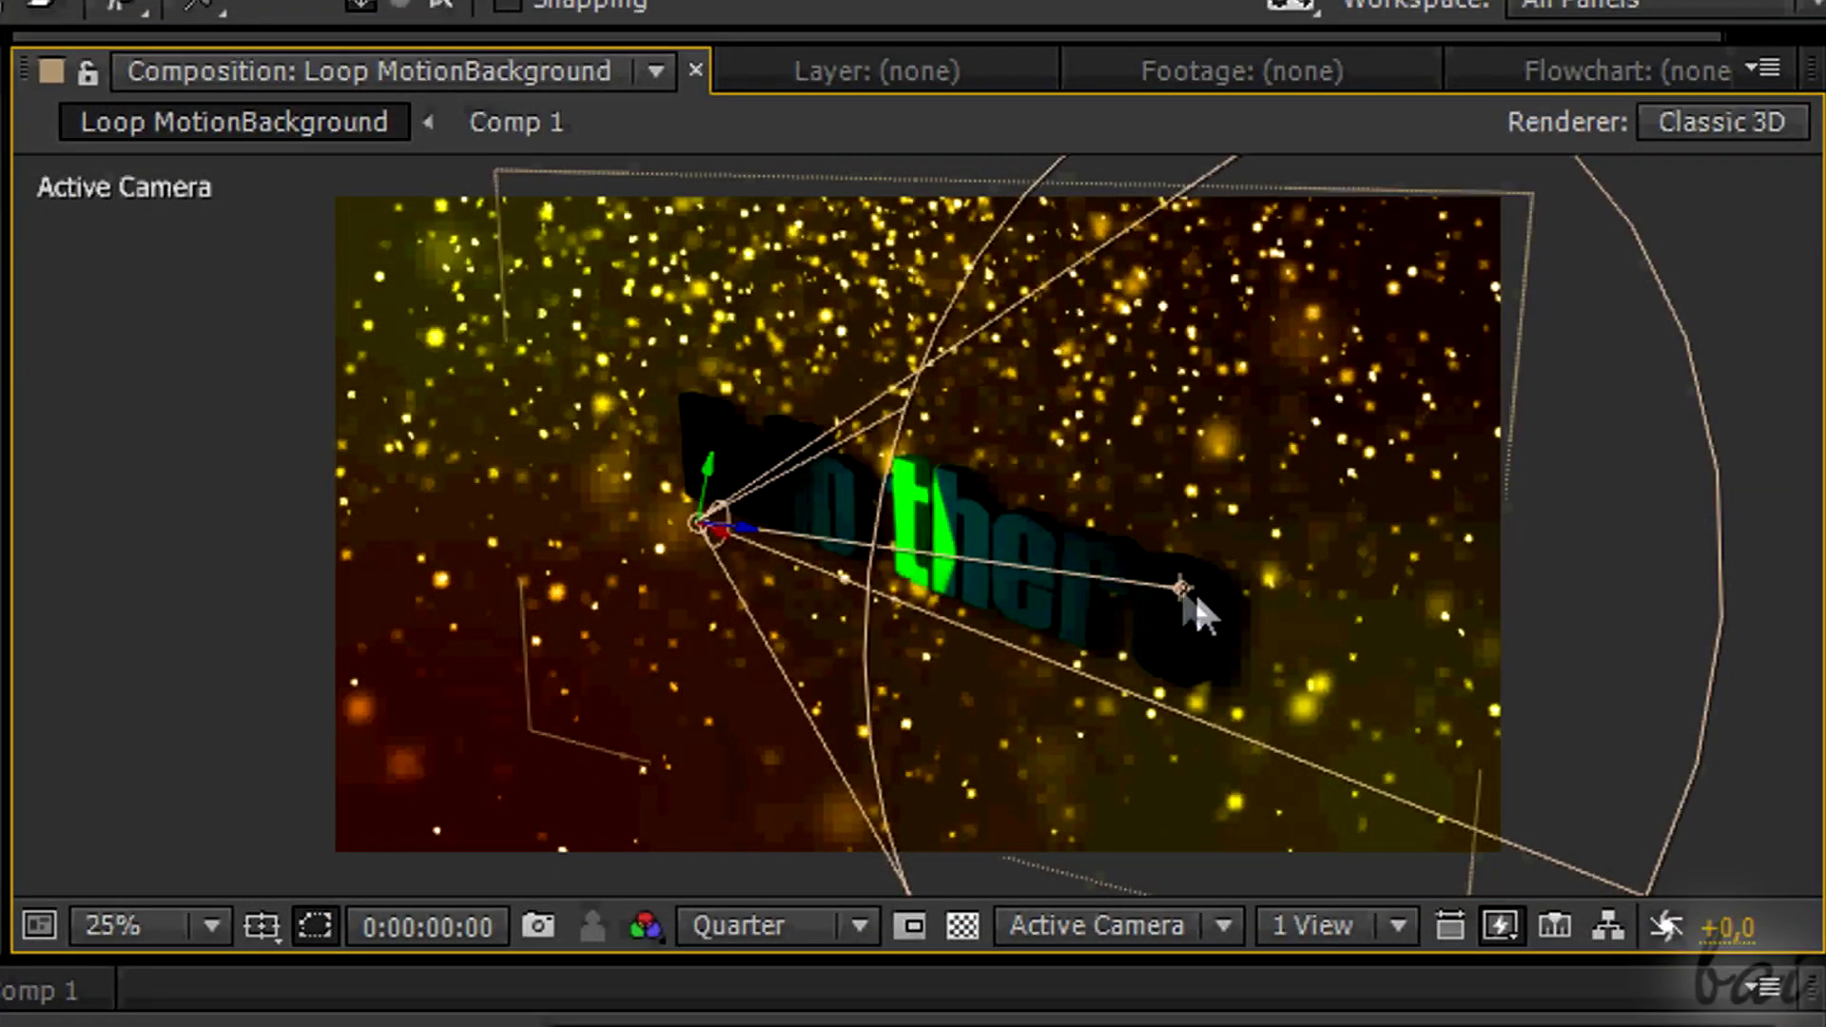
pyautogui.moveTo(1187, 599); pyautogui.dragTo(1243, 583)
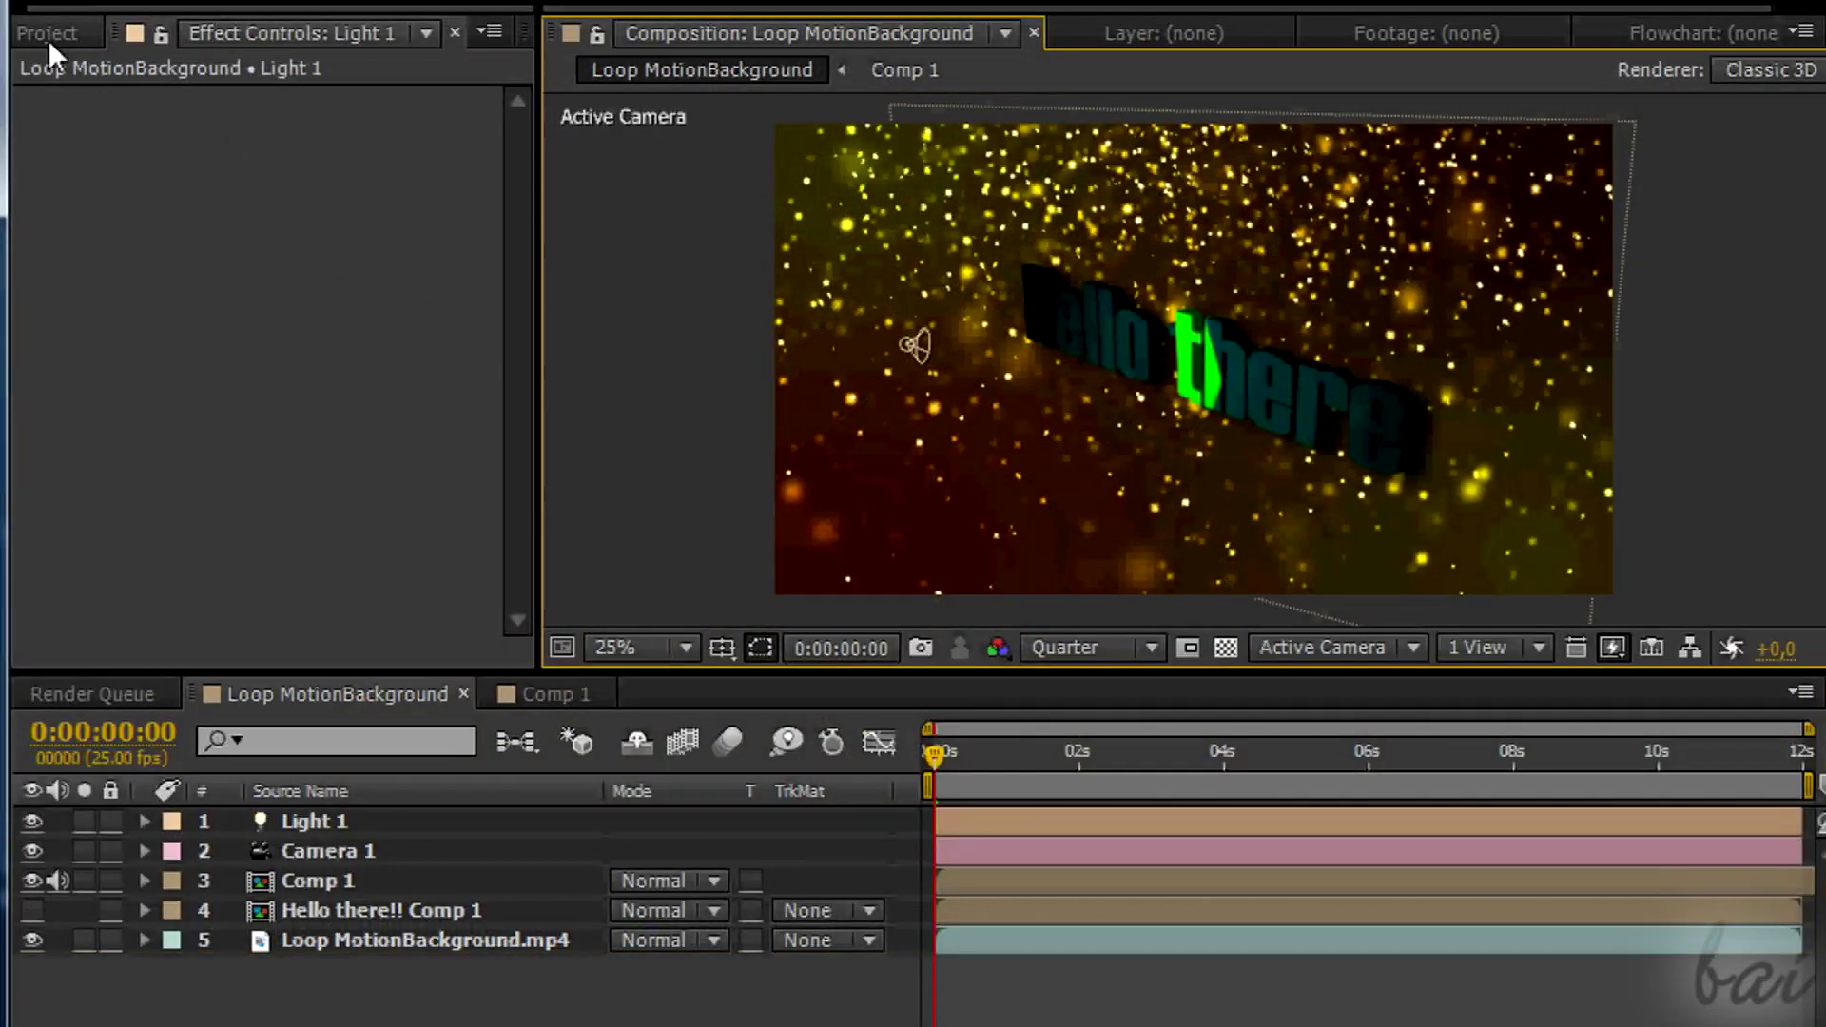
# Show the Project panel again, then select and deselect Light 1 to review the lit scene
pyautogui.click(47, 35)
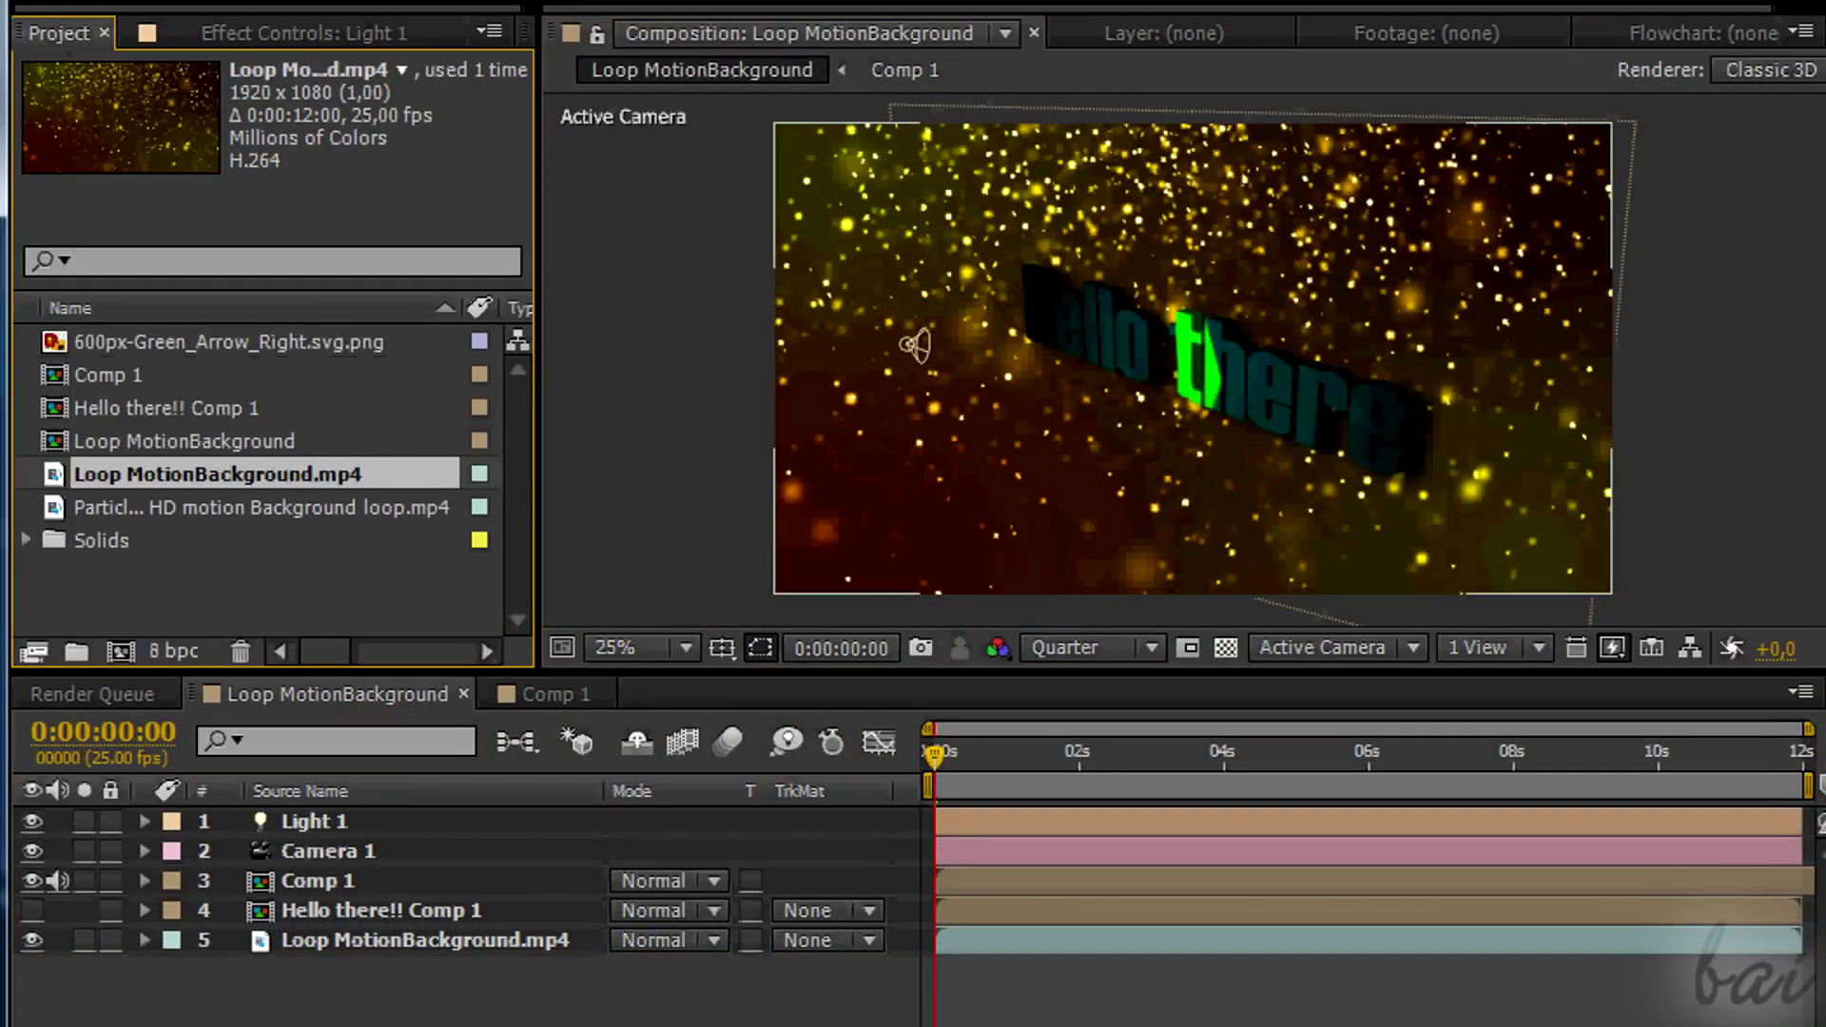
pyautogui.click(1819, 574)
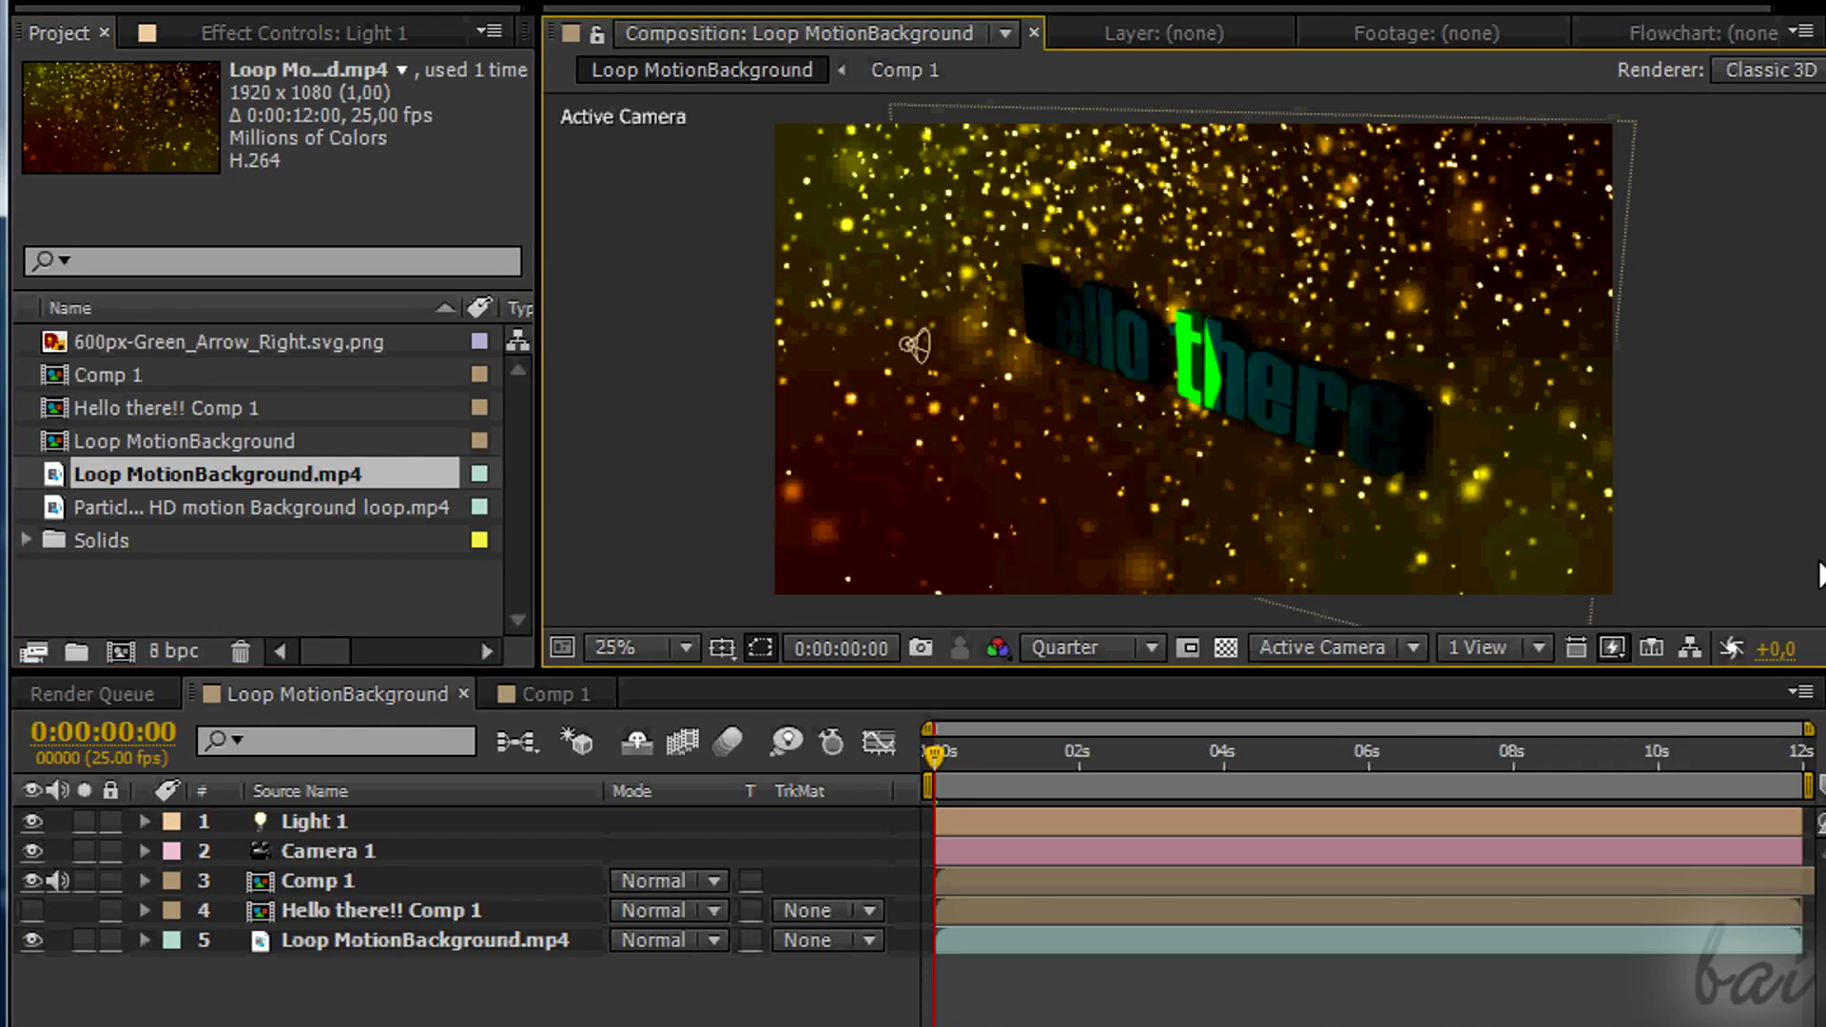
pyautogui.click(396, 818)
pyautogui.click(1644, 571)
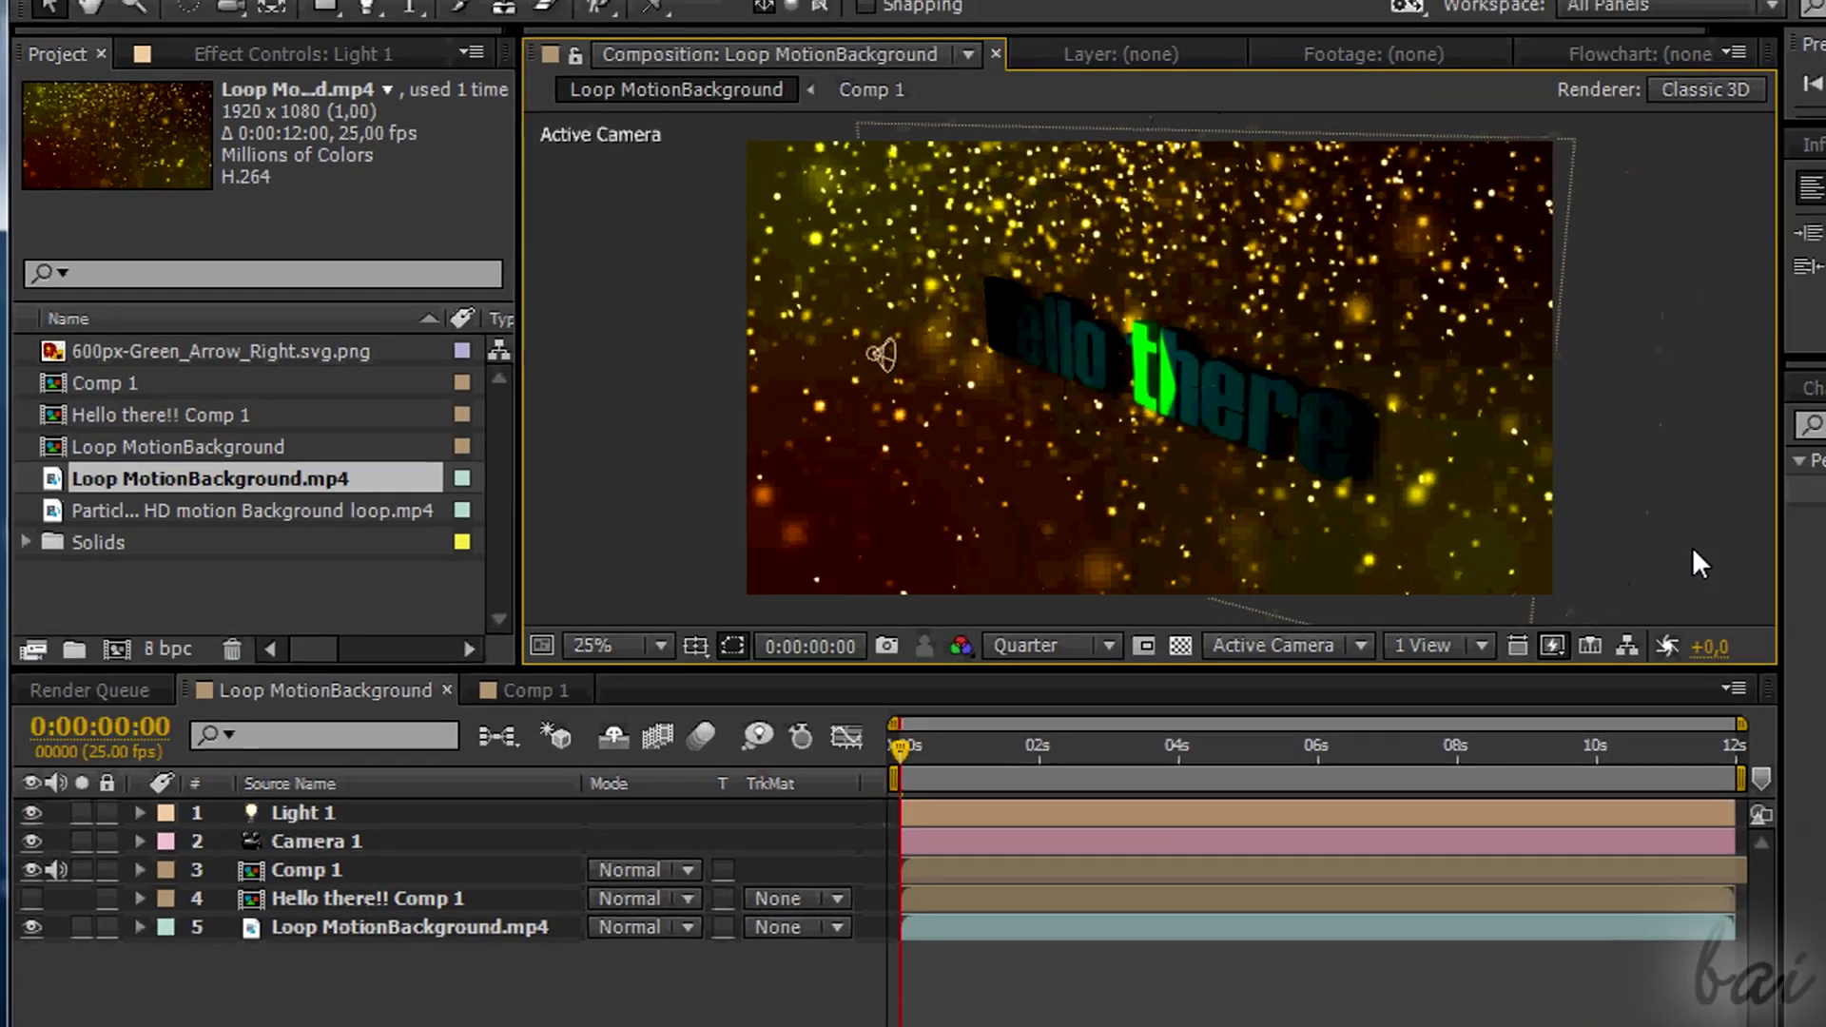